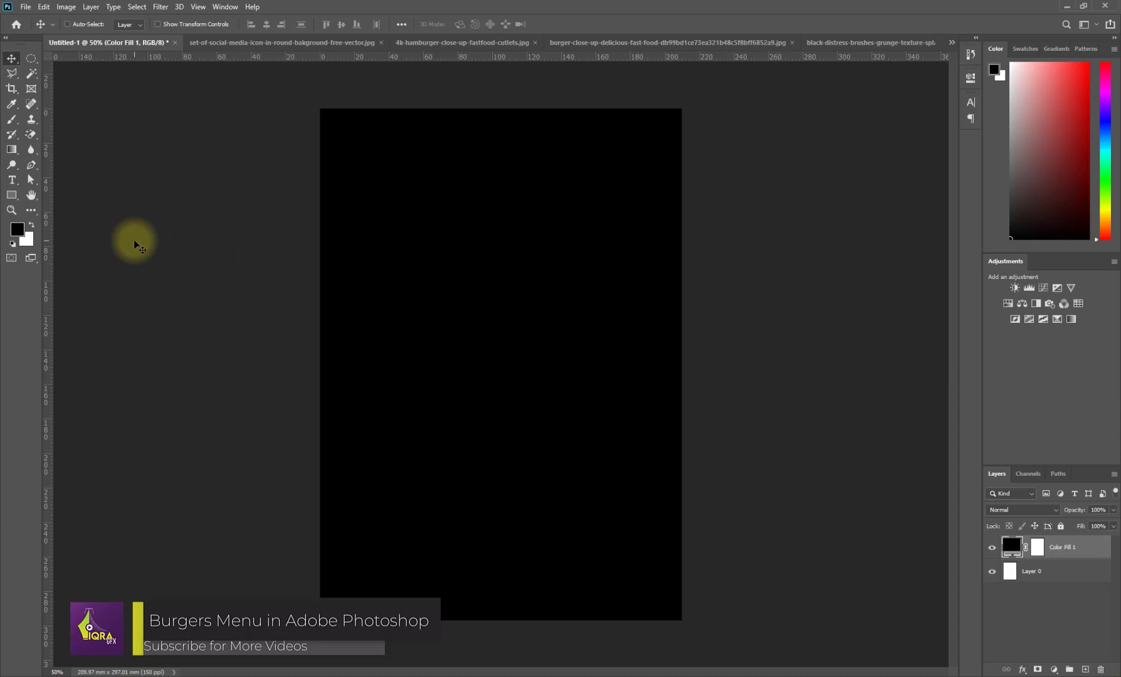
Draw a full-height vertical rectangle about 318 px wide and 1752 px high in the right part of the black page
left_click(25, 198)
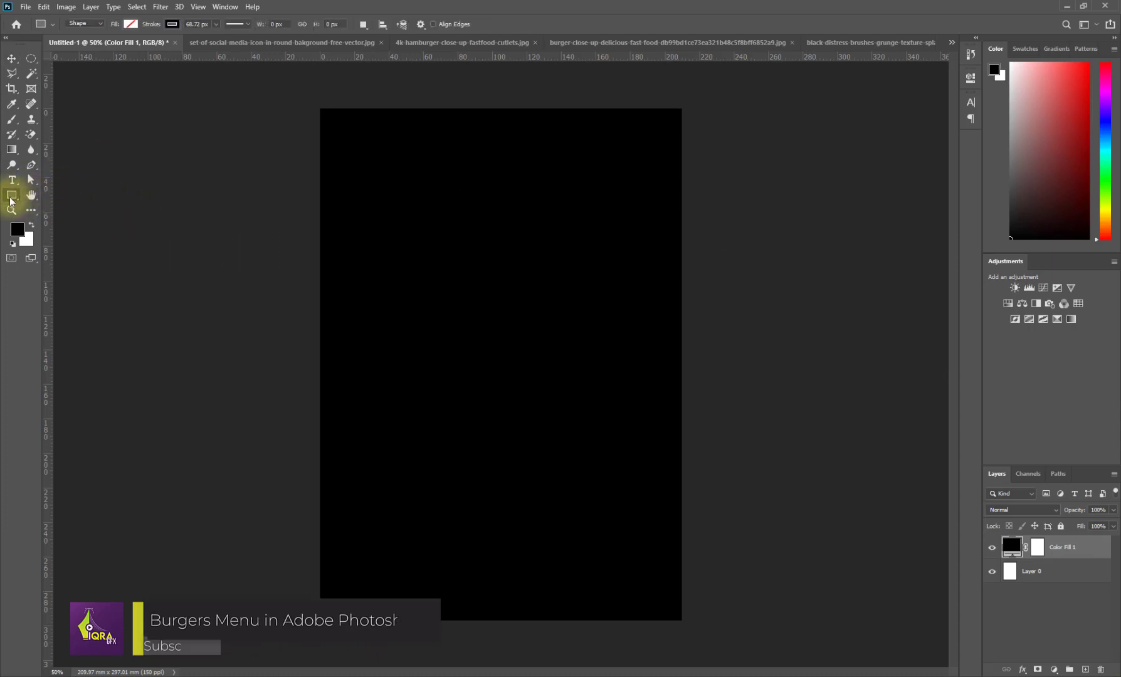
left_click(61, 196)
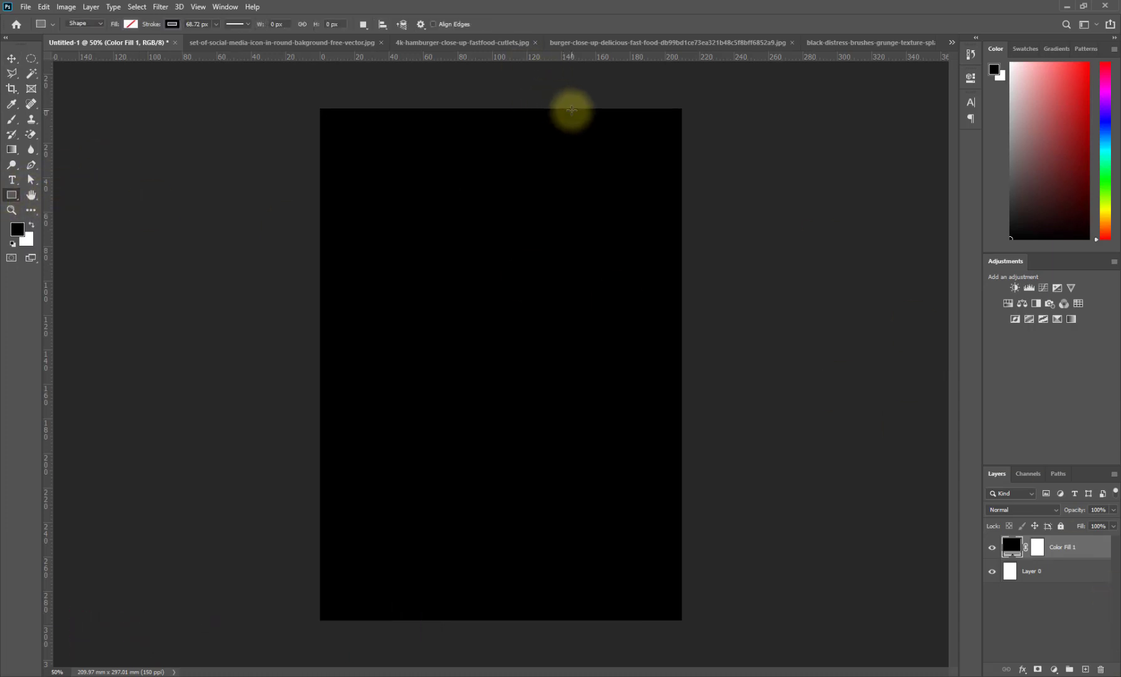
left_click_drag(572, 109, 665, 621)
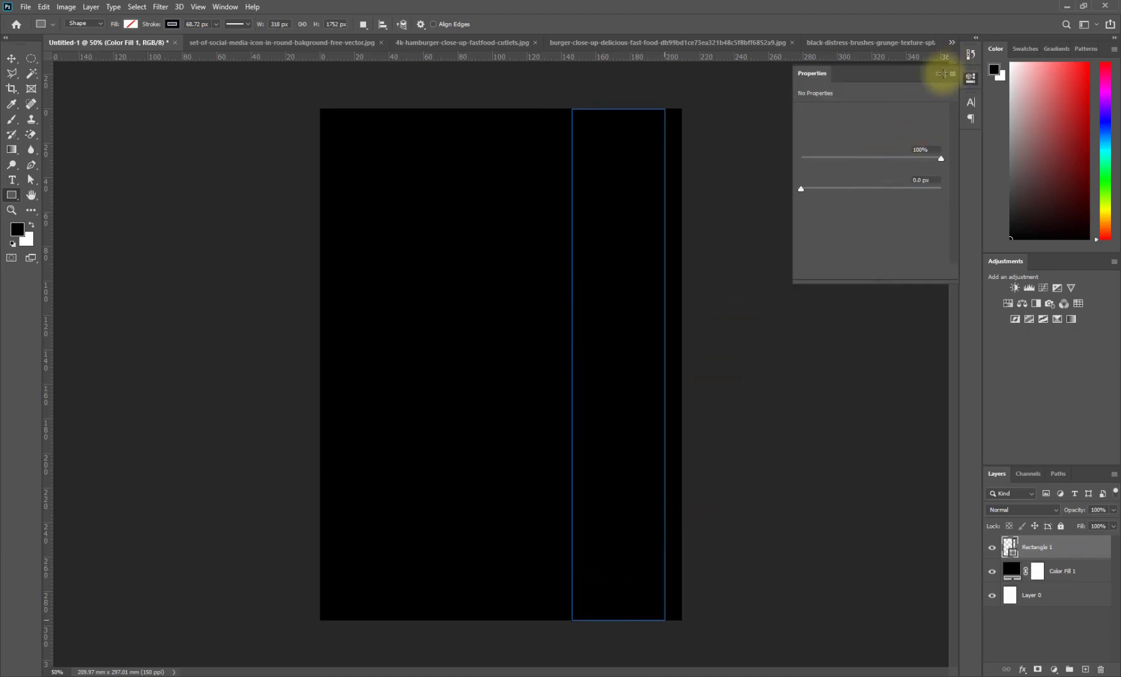
left_click(940, 73)
Fill the new rectangle with the light orange swatch and remove its stroke
left_click(1015, 51)
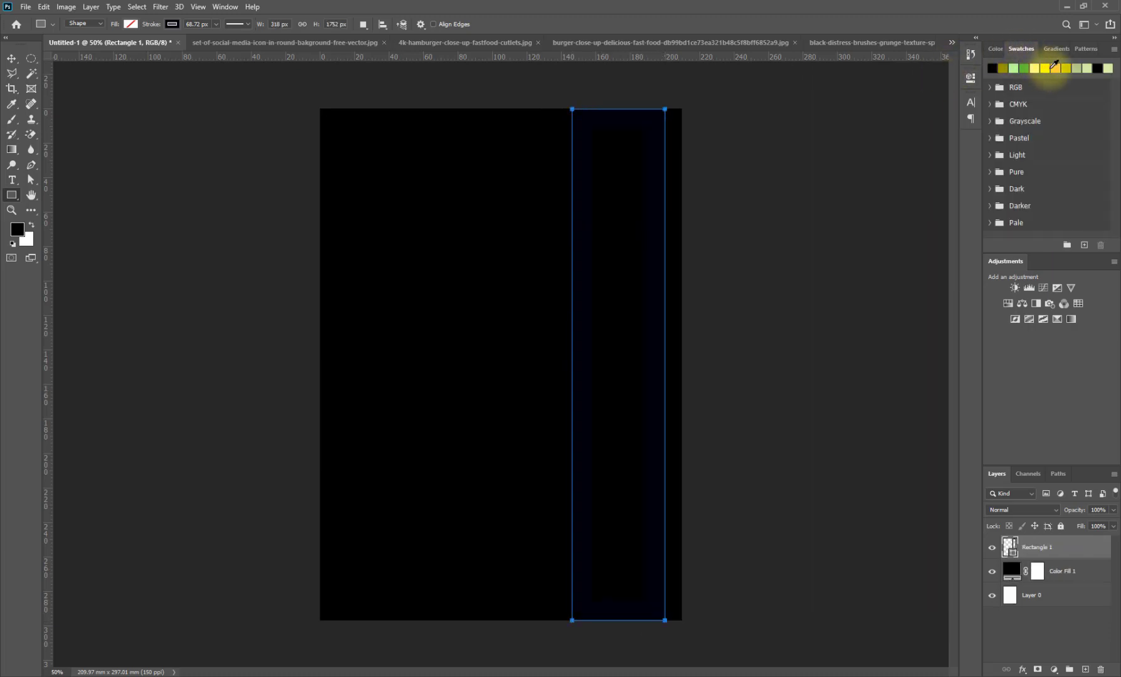
left_click(1055, 66)
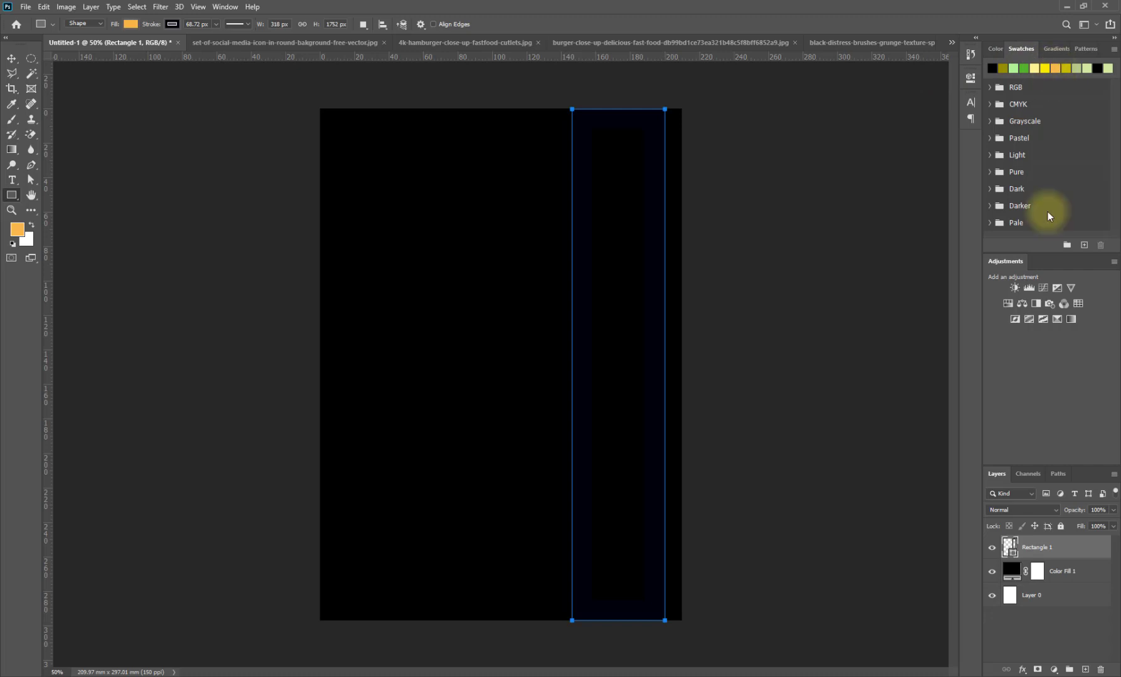
left_click(170, 26)
left_click(105, 46)
left_click(395, 7)
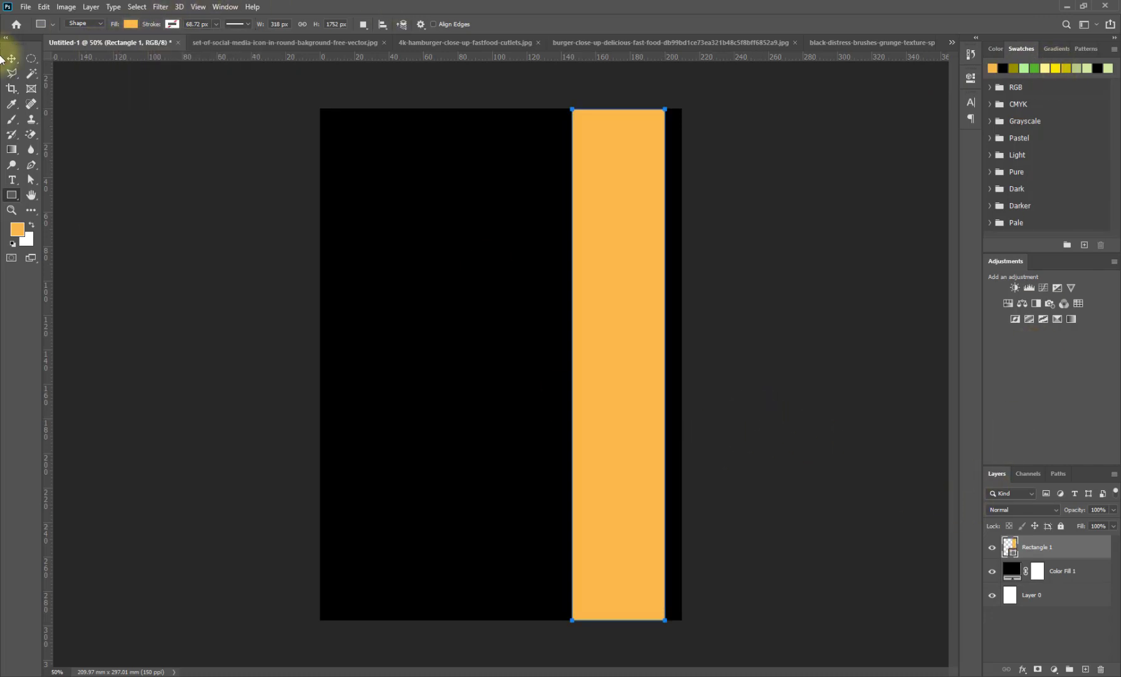
Shift the orange strip slightly left on the page and duplicate its layer
left_click(11, 58)
left_click_drag(654, 425, 641, 428)
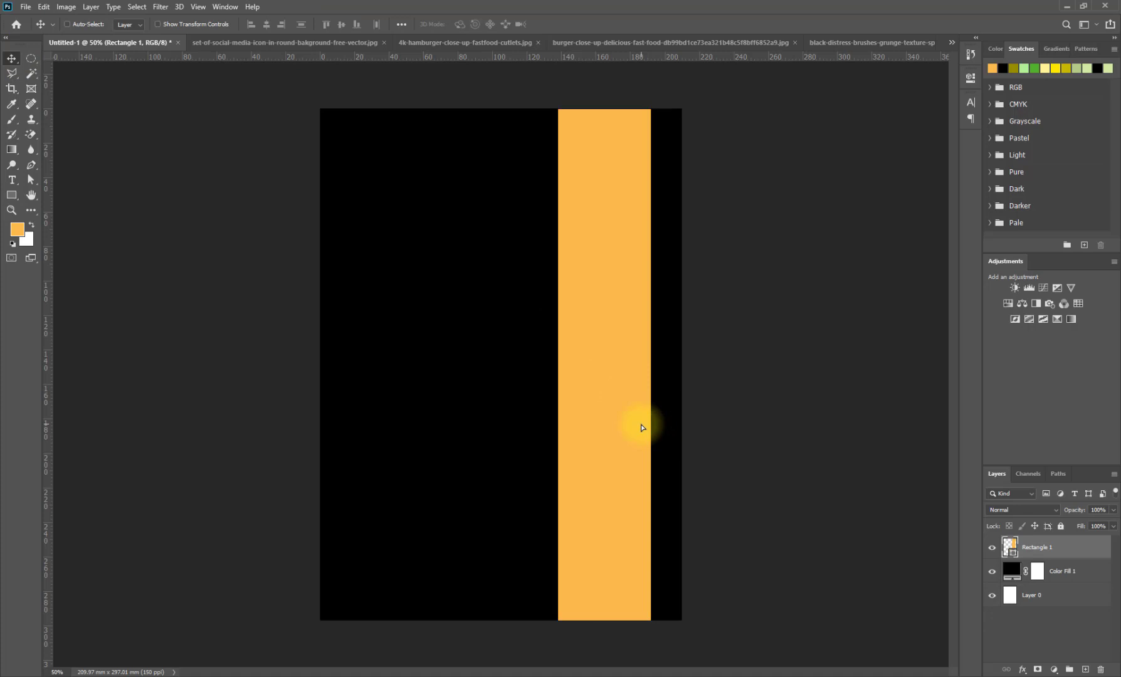
key("super")
left_click(1085, 552)
key("ctrl+j")
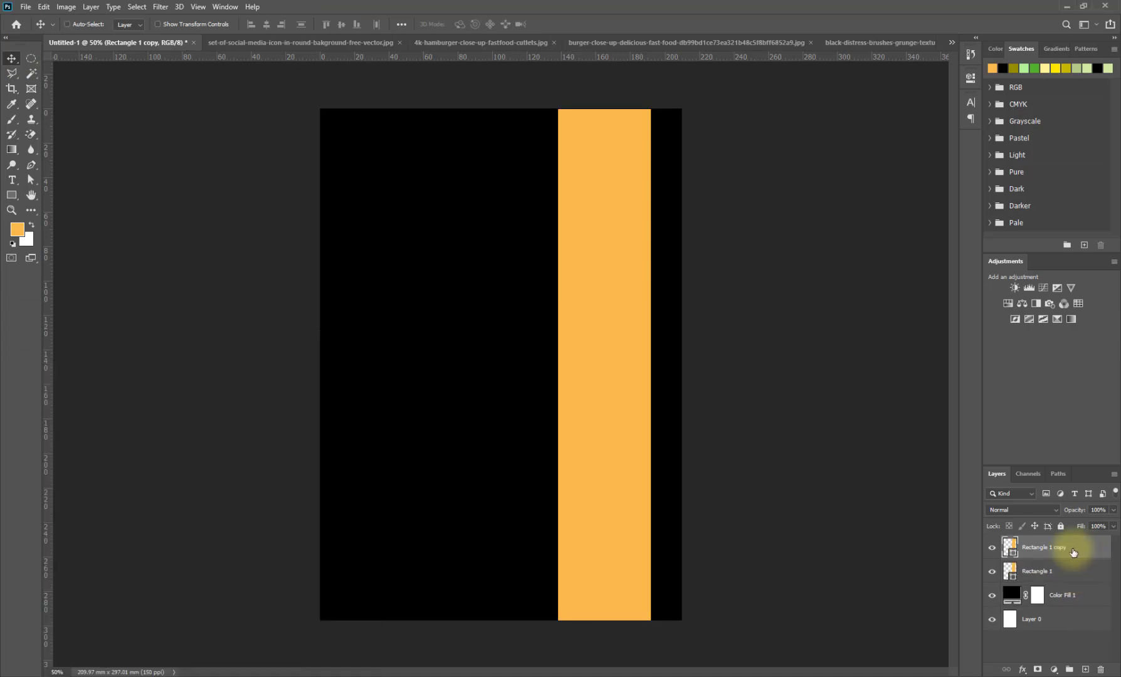
Remove the fill of the duplicated rectangle and give it a black stroke
left_click(11, 195)
left_click(130, 25)
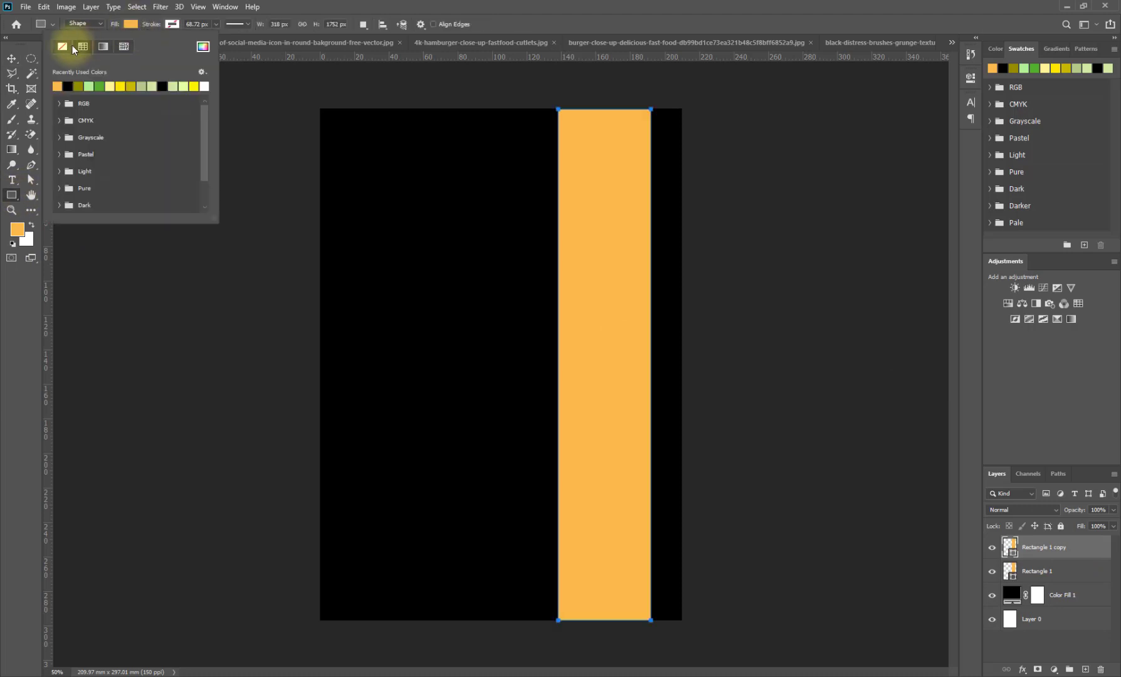
left_click(62, 46)
left_click(172, 24)
left_click(99, 86)
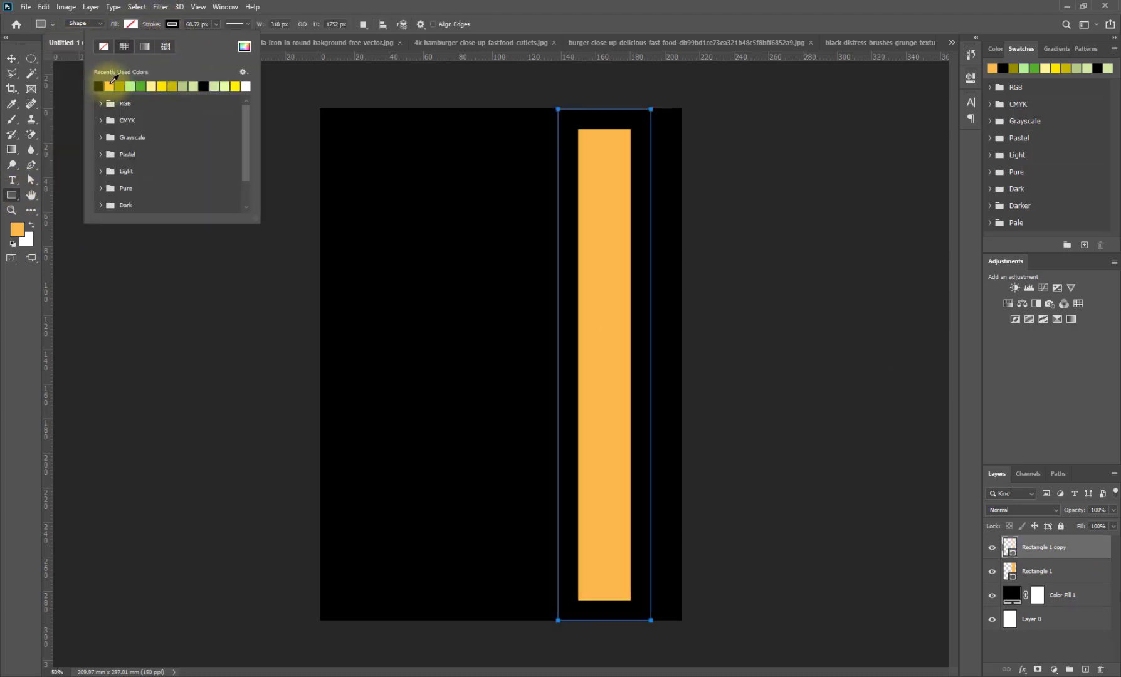
left_click(376, 4)
Reduce the duplicate's stroke width to about 0.29 px and make the stroke dashed
left_click_drag(215, 37, 181, 42)
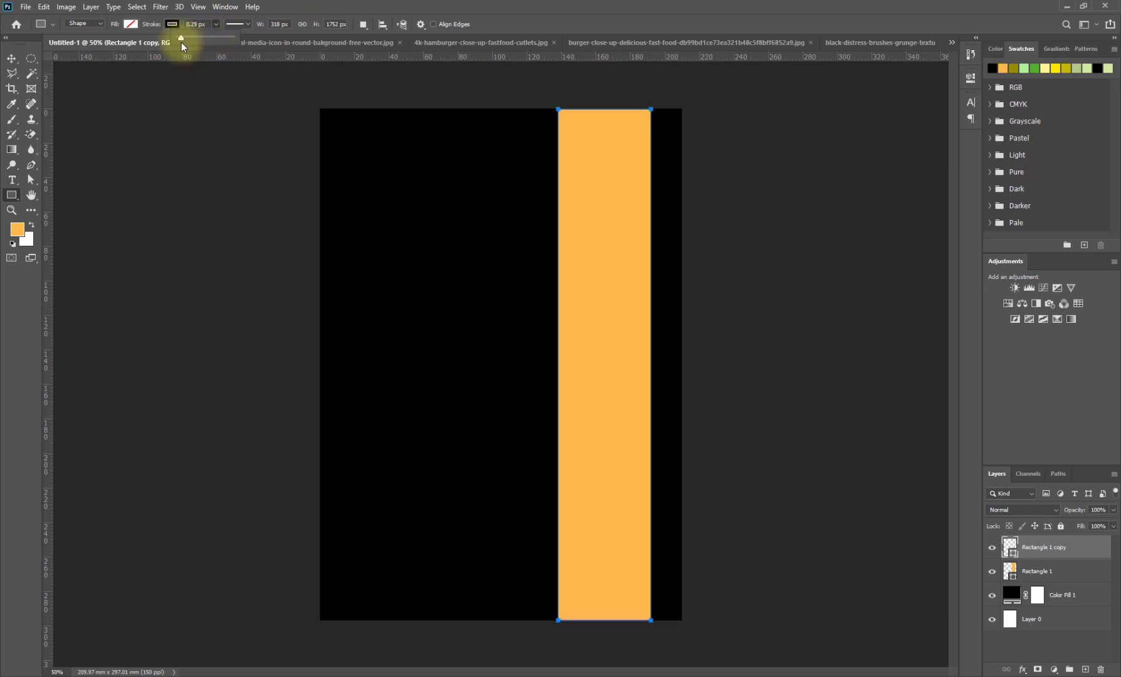
left_click(237, 24)
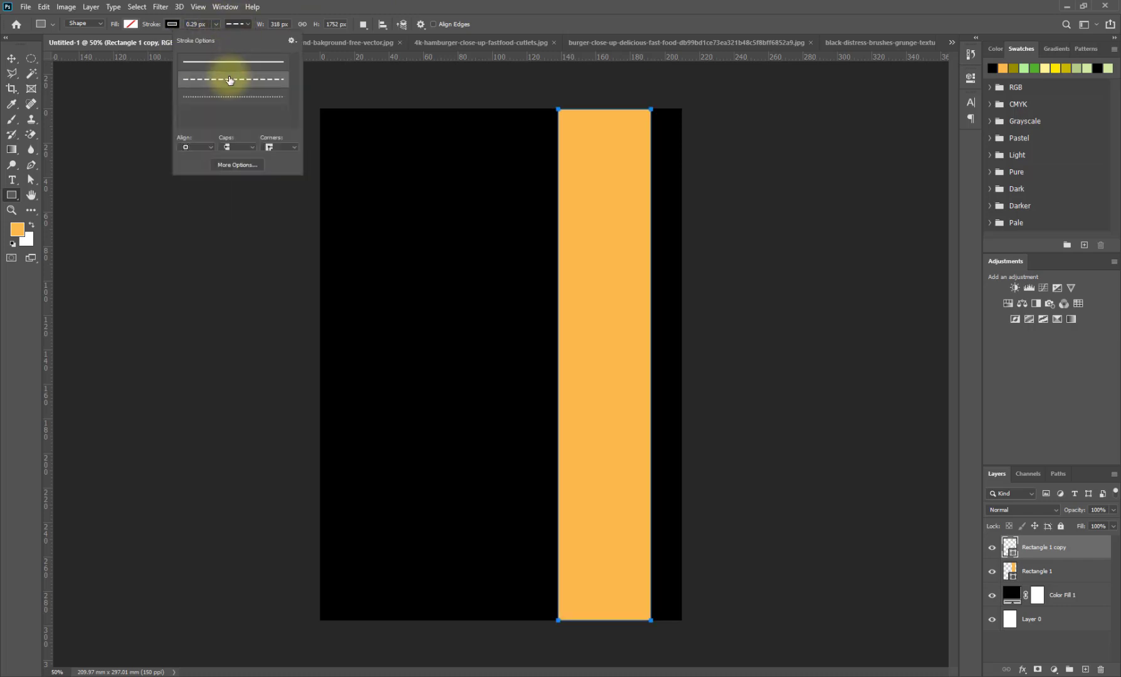
left_click(233, 80)
left_click(539, 5)
Shrink the dashed rectangle about its centre to about 87.4% width and 96.8% height so it sits inside the orange strip
key("ctrl+t")
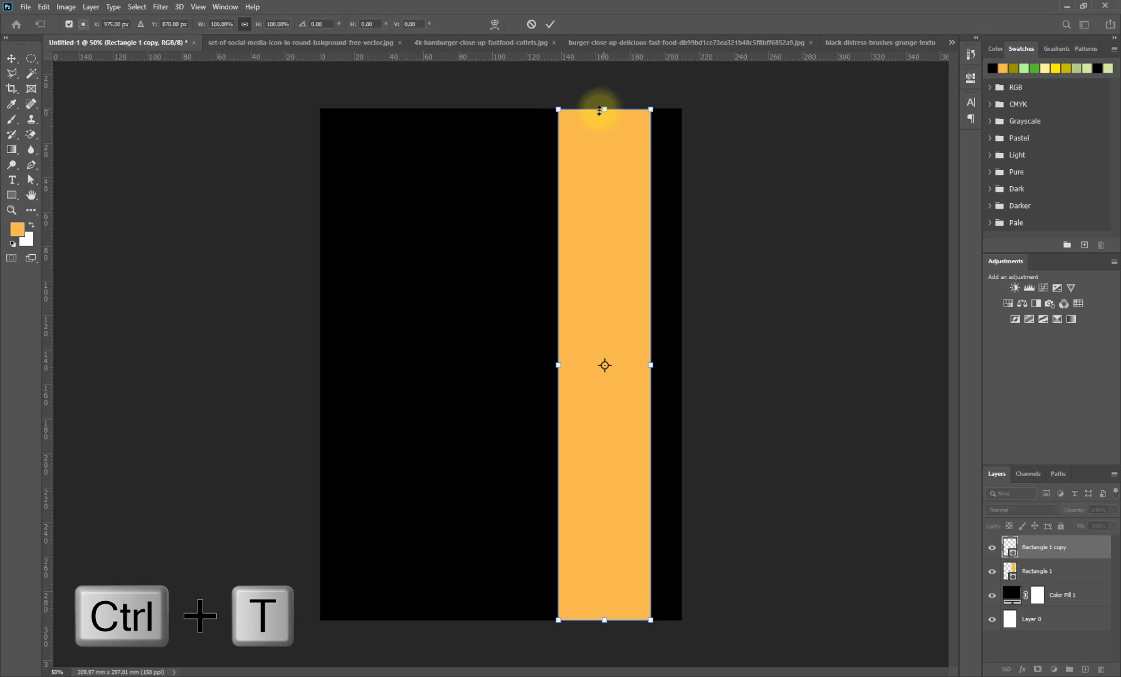
left_click_drag(604, 113, 604, 118)
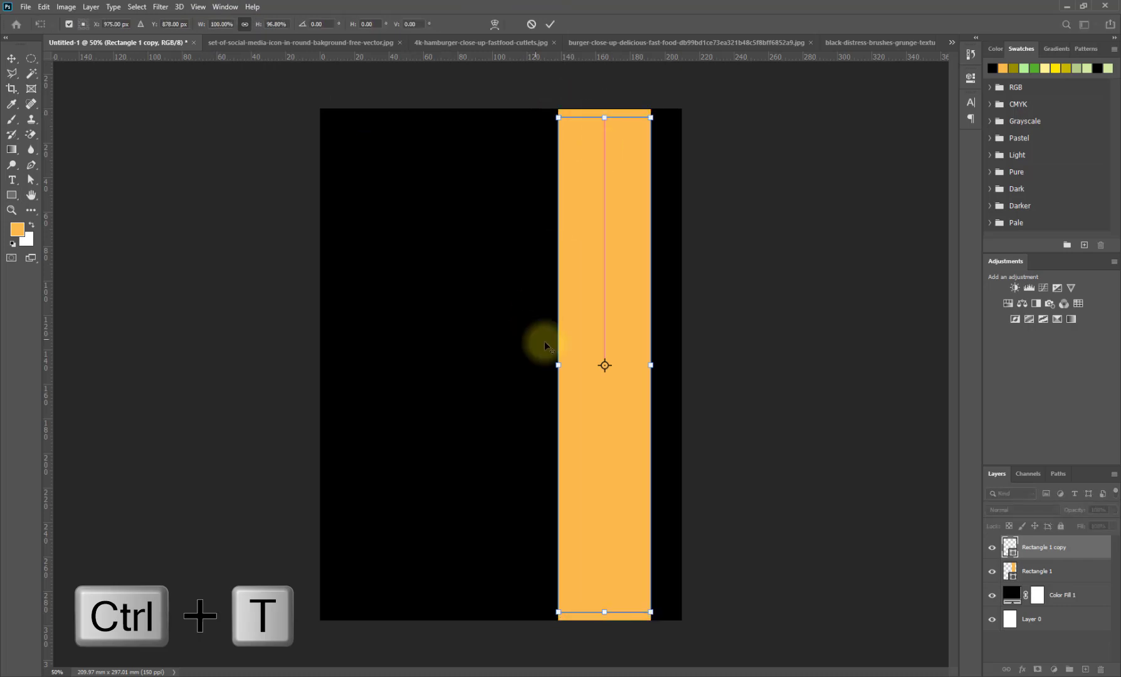
left_click_drag(558, 366, 565, 366)
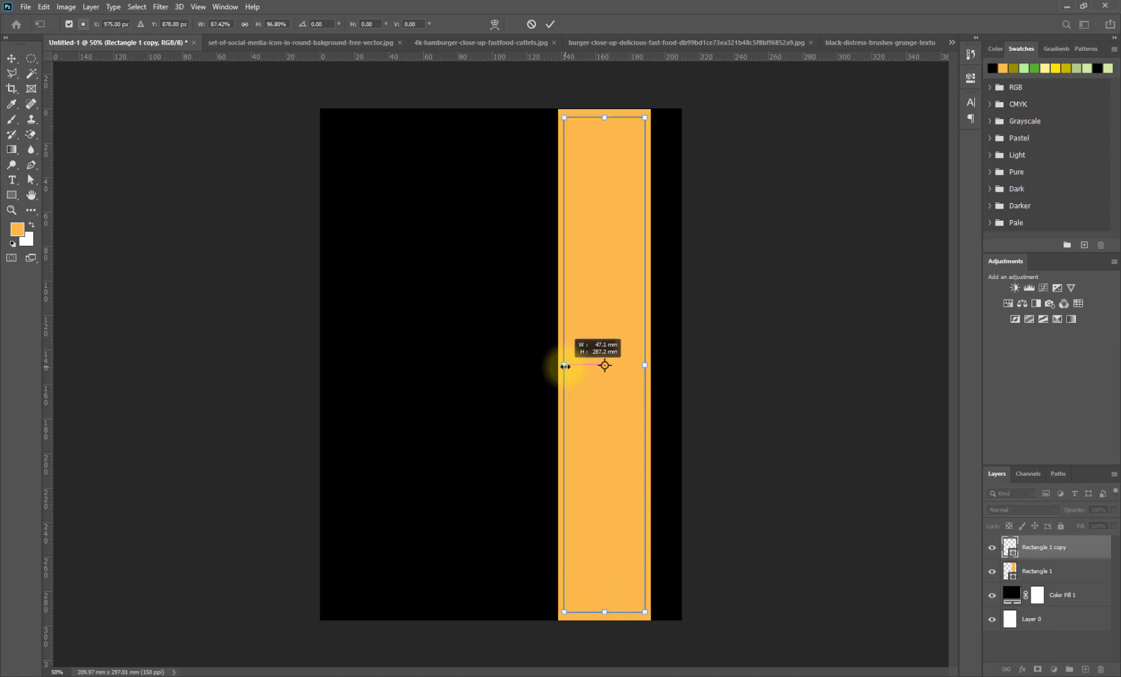
left_click(550, 24)
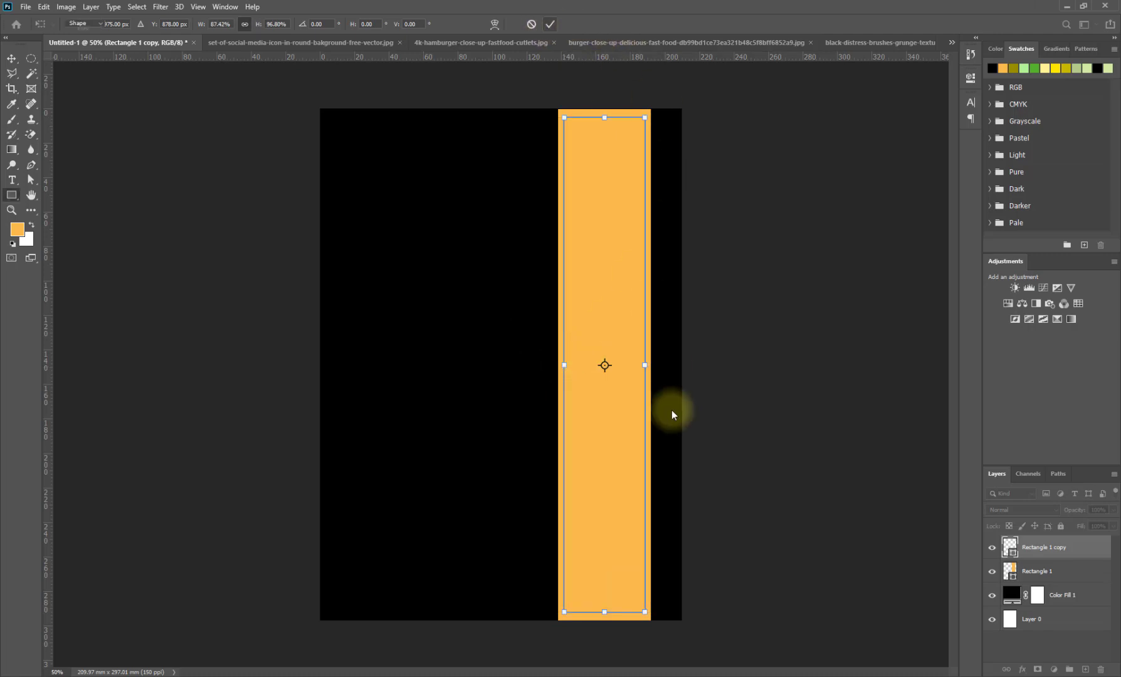
Set the dashed rectangle's stroke width to 2.5 px
scroll(609, 364, "up", 6)
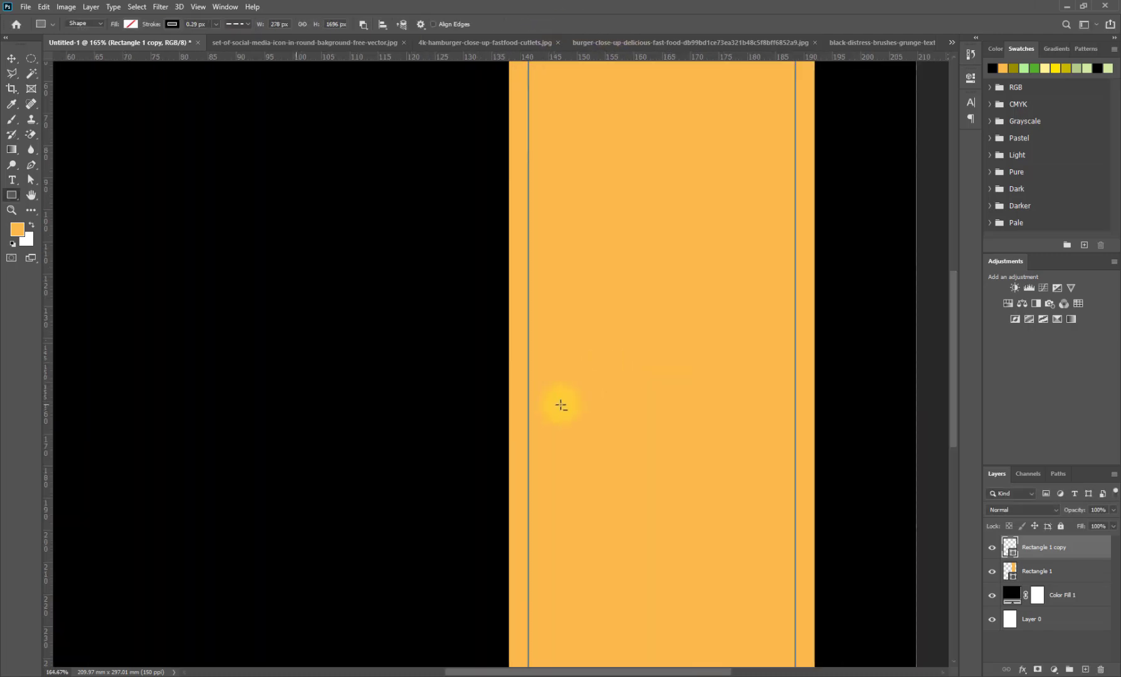
left_click(216, 24)
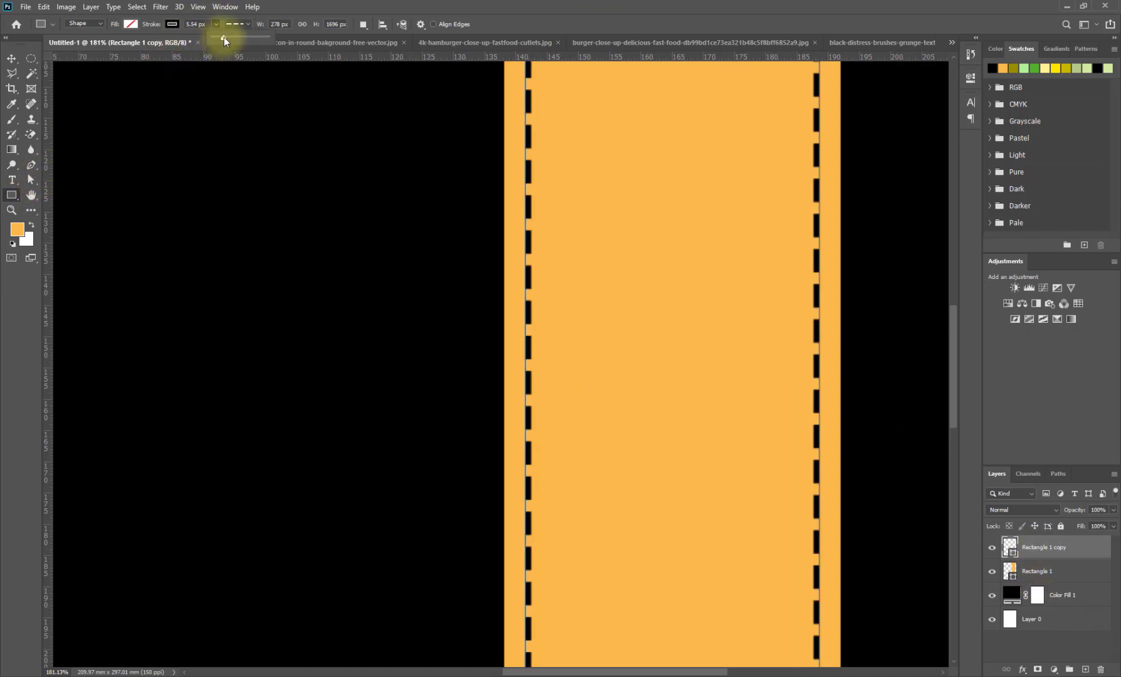
left_click(197, 23)
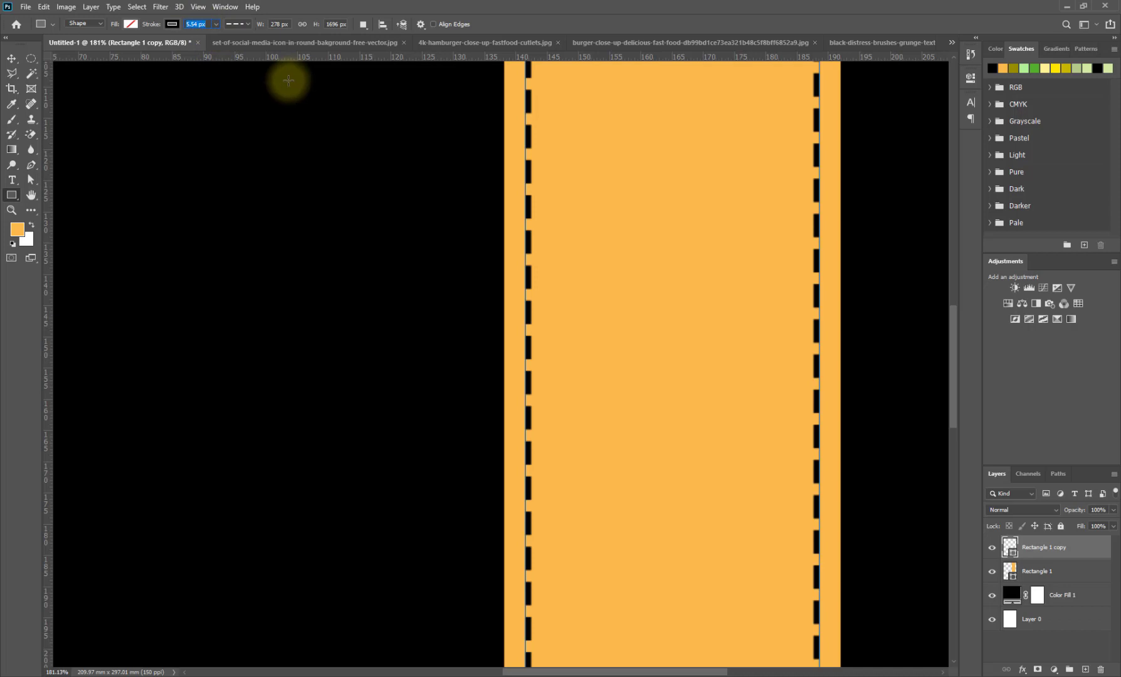
type("2.5")
key("Return")
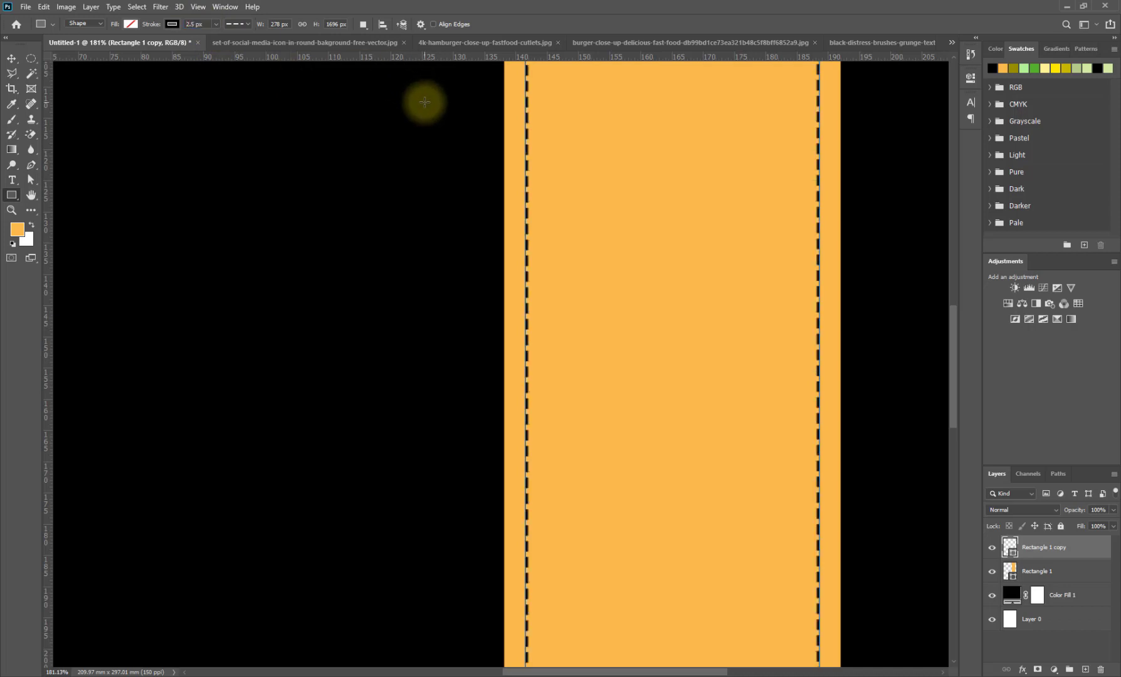
scroll(528, 370, "down", 5)
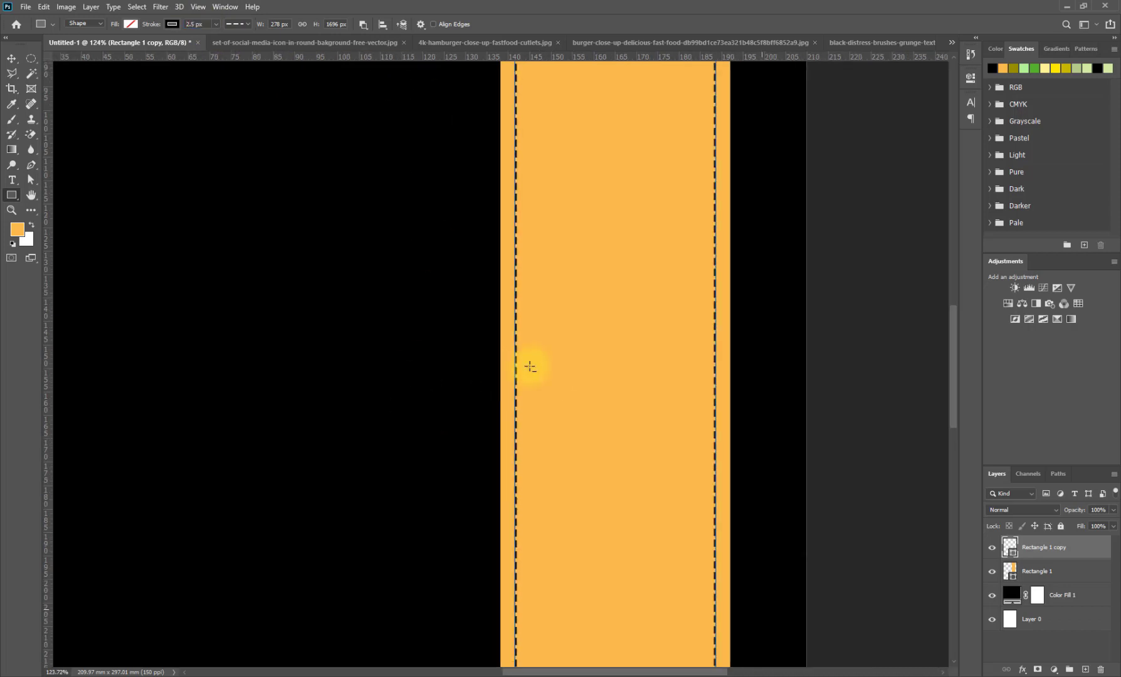
scroll(565, 364, "down", 3)
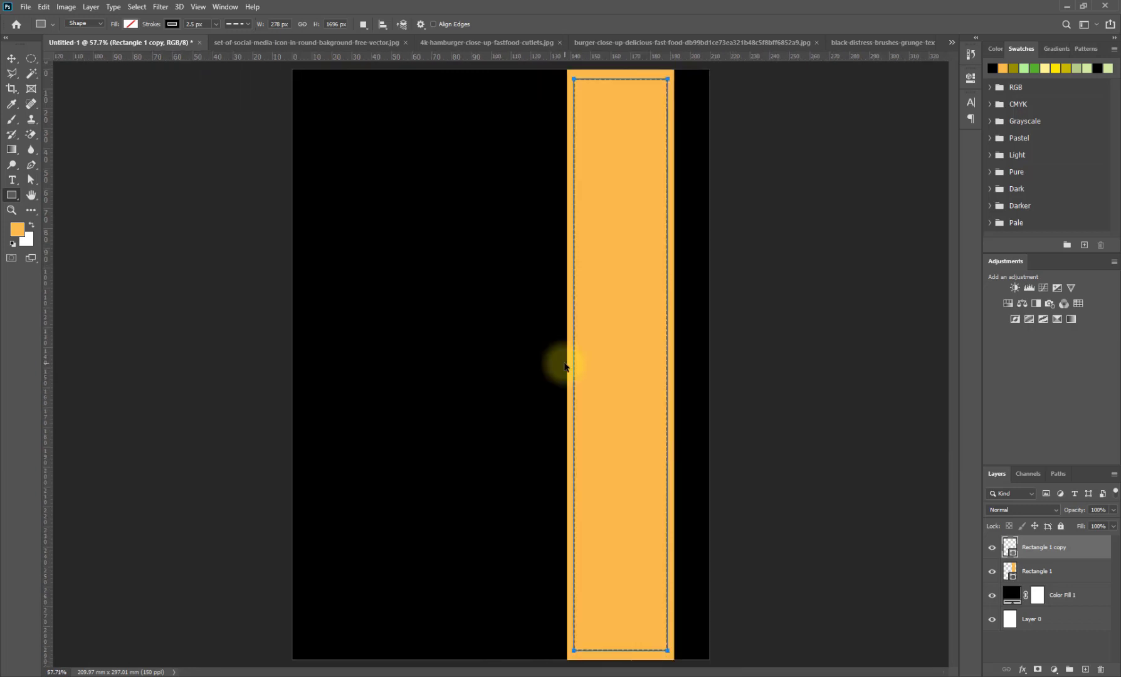
Enlarge the dashed rectangle proportionally about its centre to about 101%
key("ctrl+t")
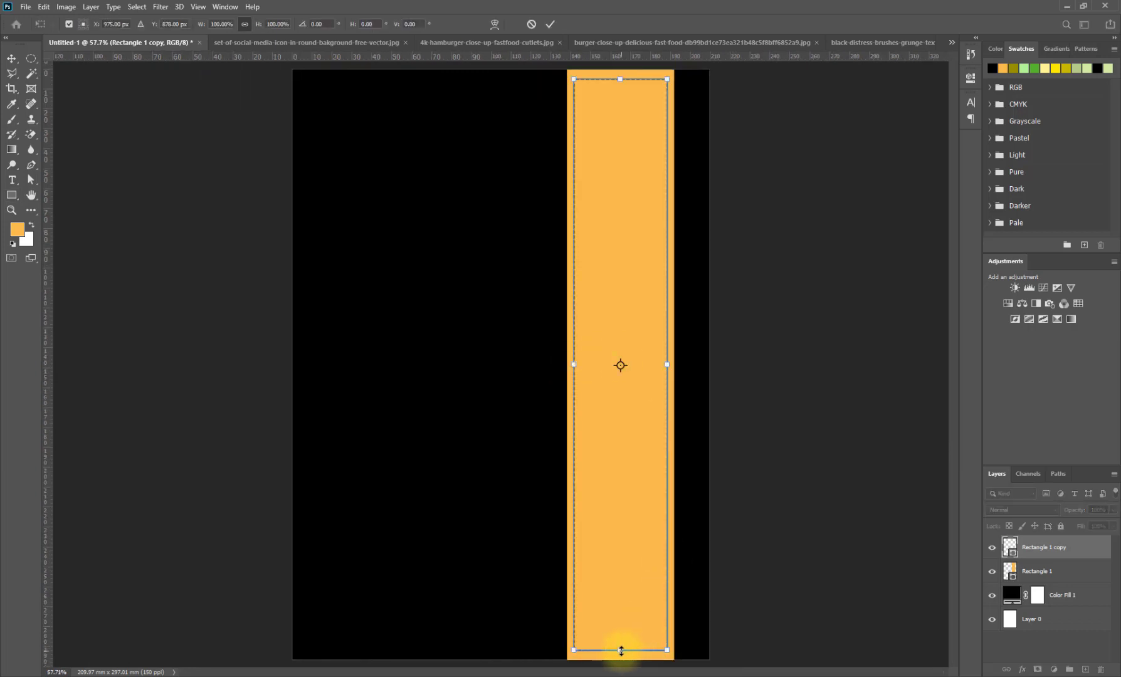
left_click_drag(621, 651, 621, 653)
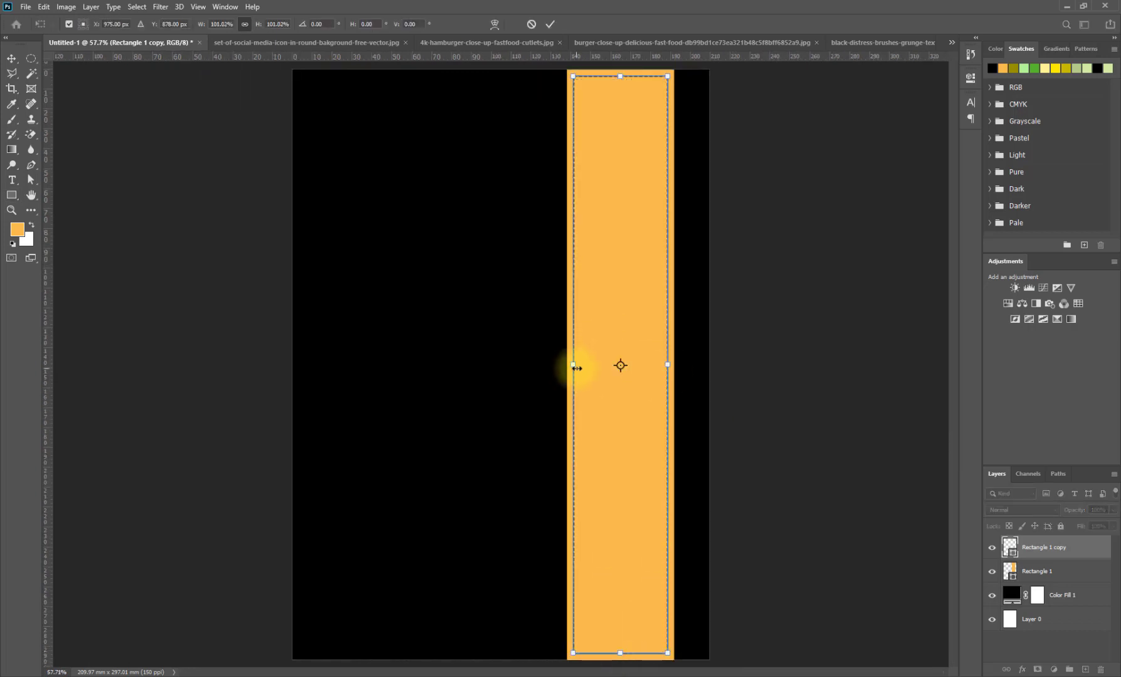
left_click(550, 25)
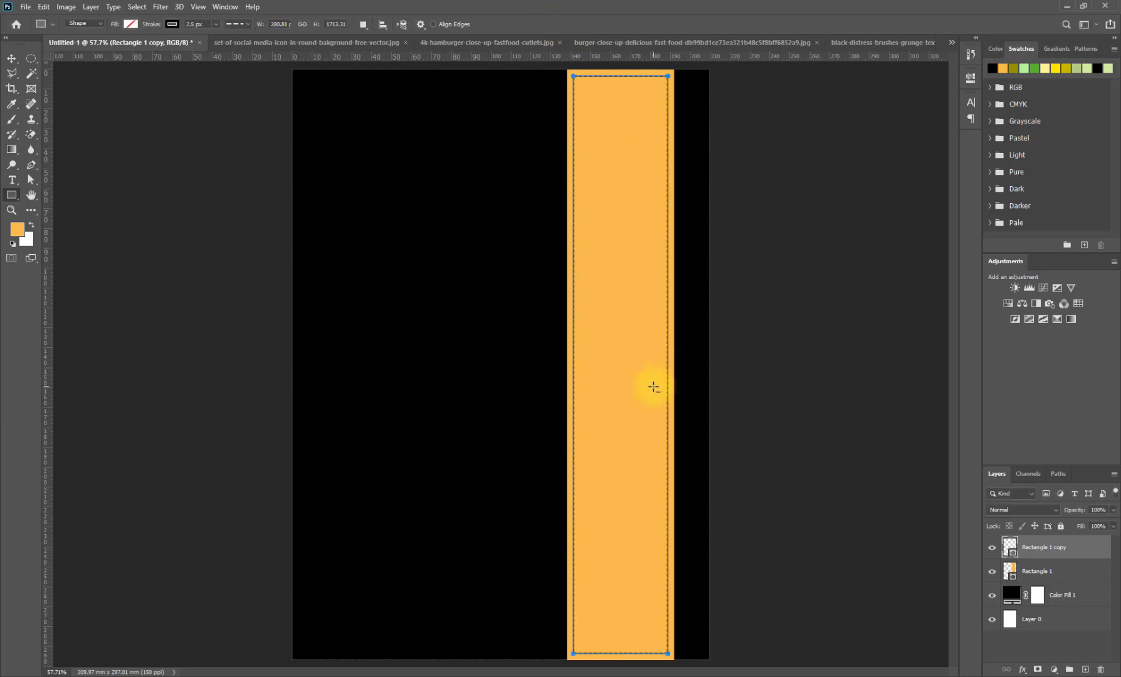
Scale the dashed rectangle to about 106% about its centre so its short edges extend beyond the page
key("ctrl+minus")
key("ctrl+t")
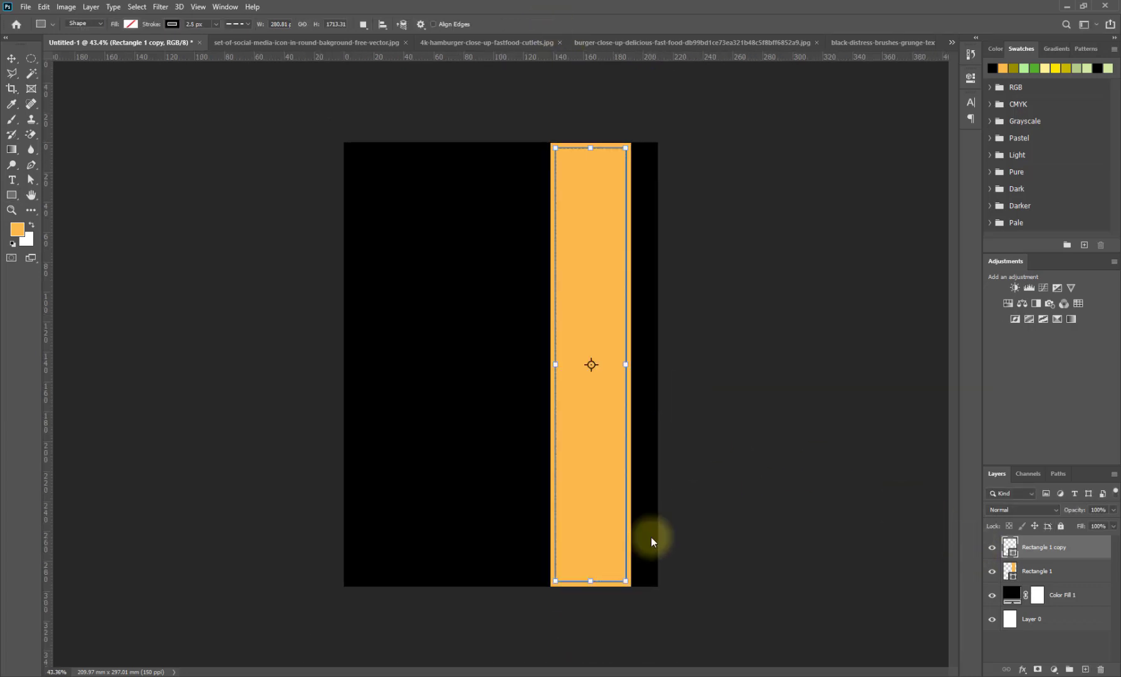
left_click_drag(590, 586, 591, 593)
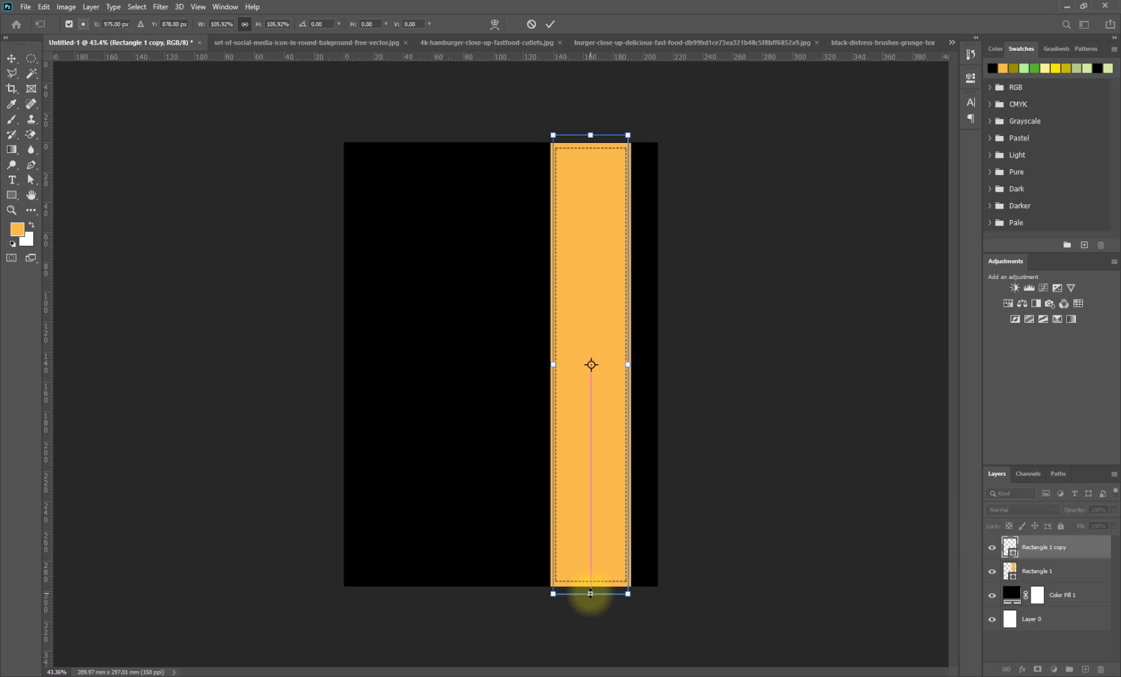
left_click(552, 24)
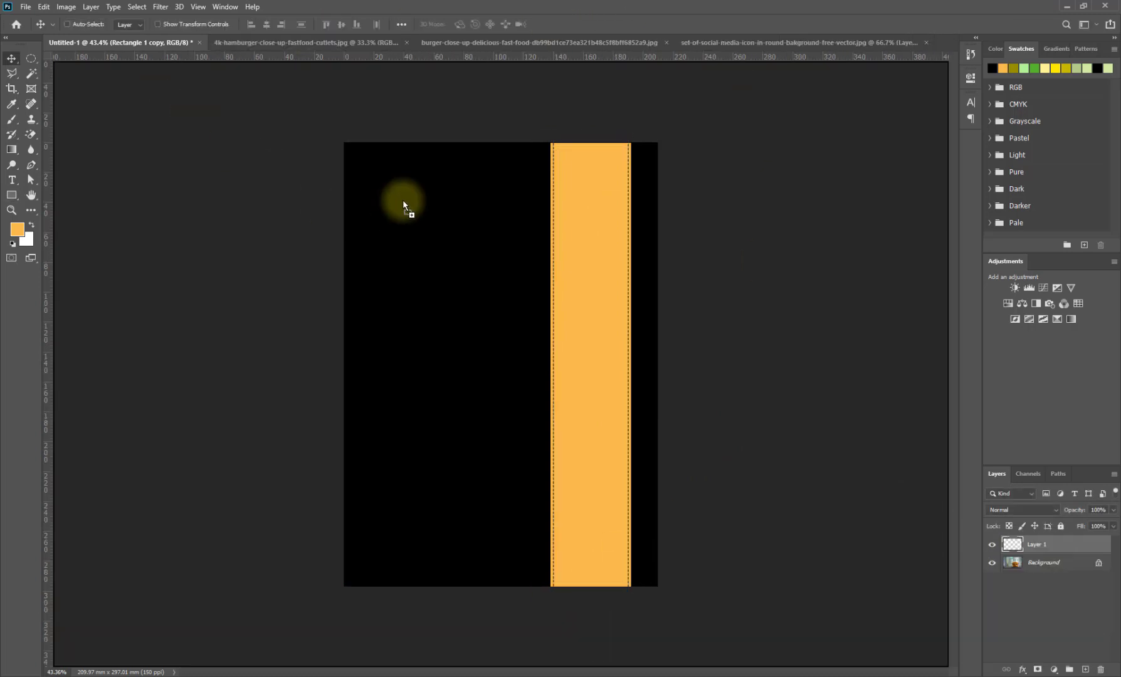
Bring the brush stroke into the page's upper left and apply a Color Overlay sampled from the orange strip (fcb94b)
mouse_move(403, 200)
left_mouse_down()
mouse_move(412, 217)
mouse_move(463, 191)
left_mouse_up()
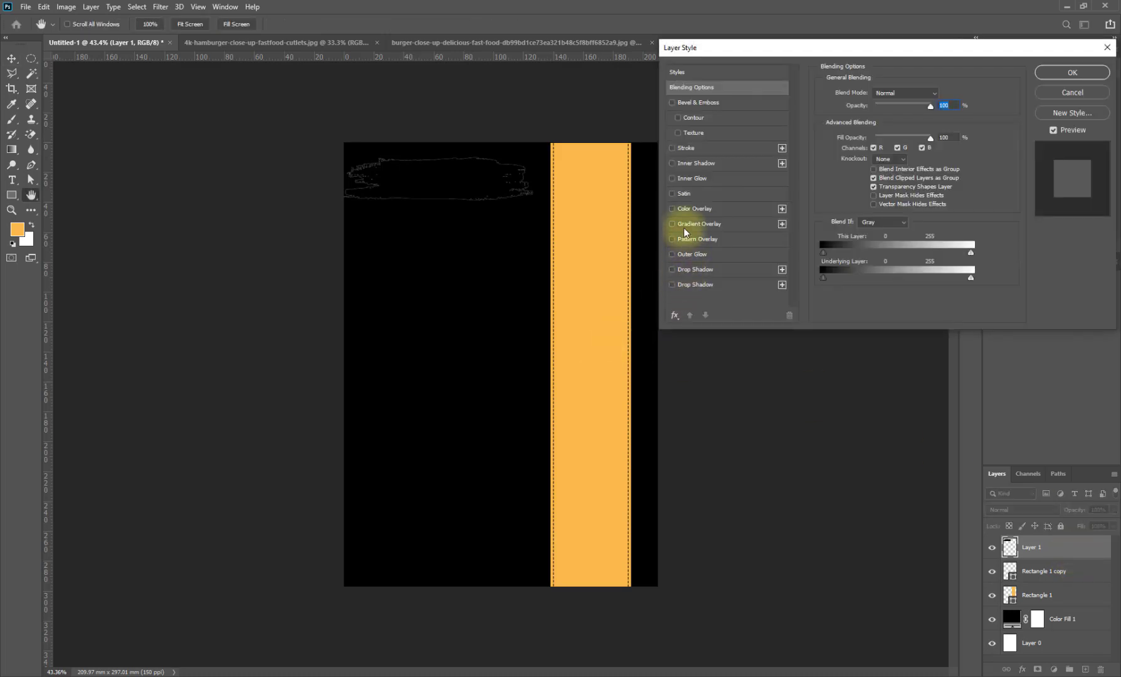
left_click(682, 215)
left_click(938, 94)
left_click(596, 223)
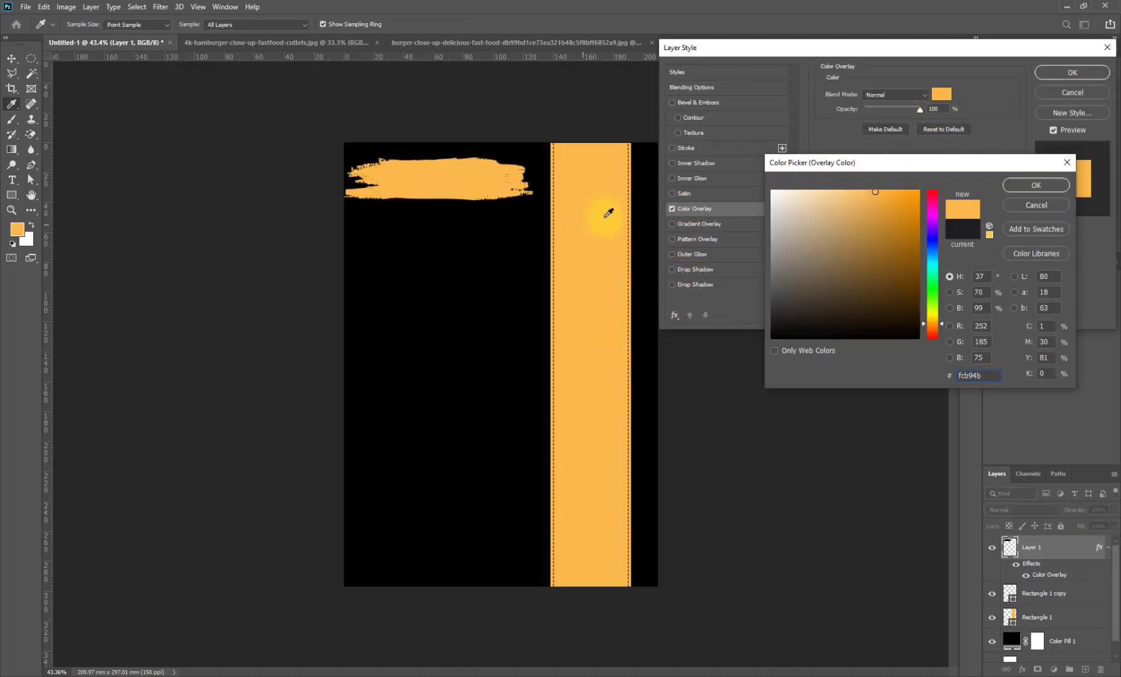
left_click(1054, 186)
left_click(1060, 73)
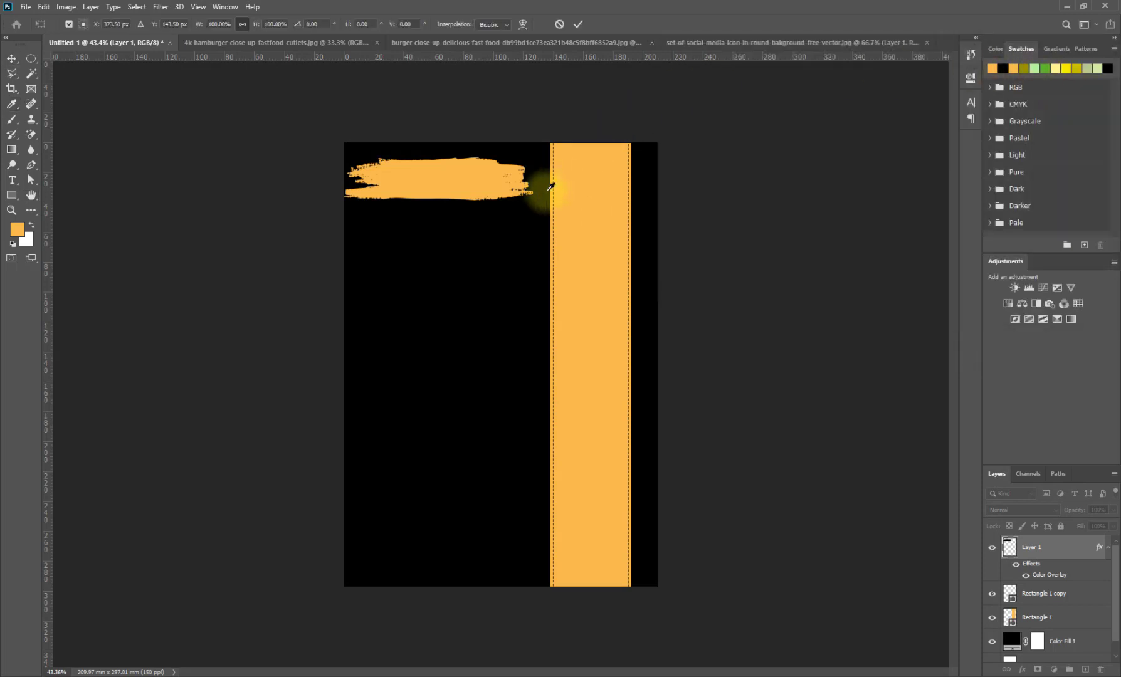
Scale the orange brush stroke to about 64% and place it slightly lower in the page's upper left
key("ctrl+t")
left_click_drag(534, 201, 464, 184)
left_click_drag(440, 185, 457, 231)
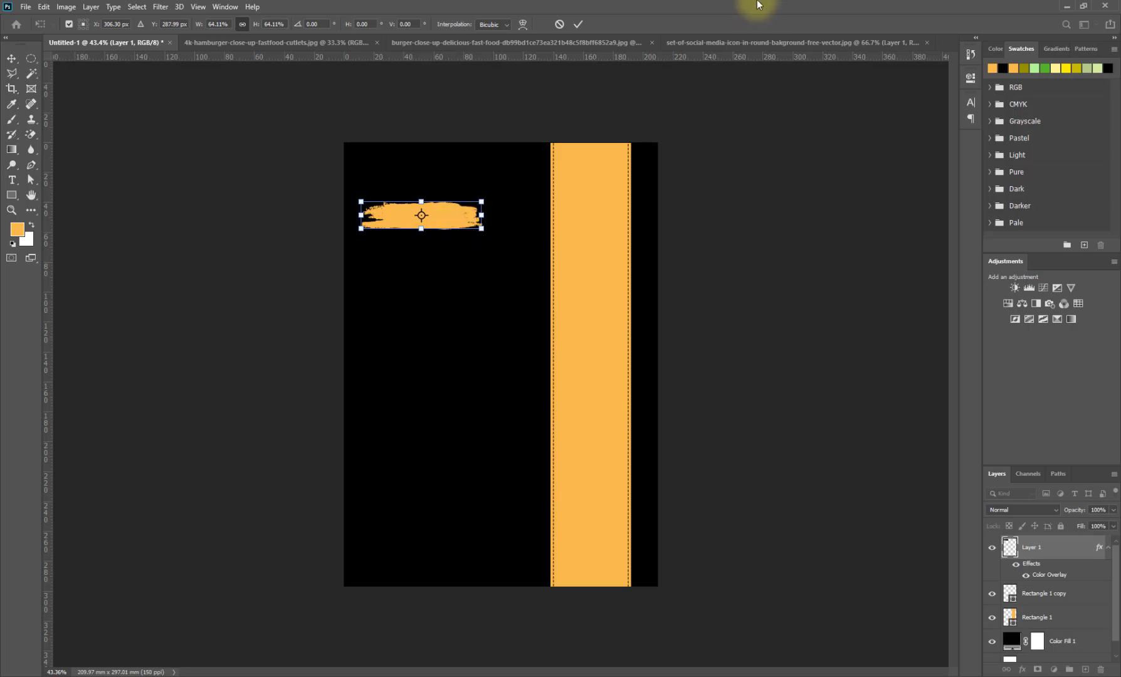
left_click(580, 26)
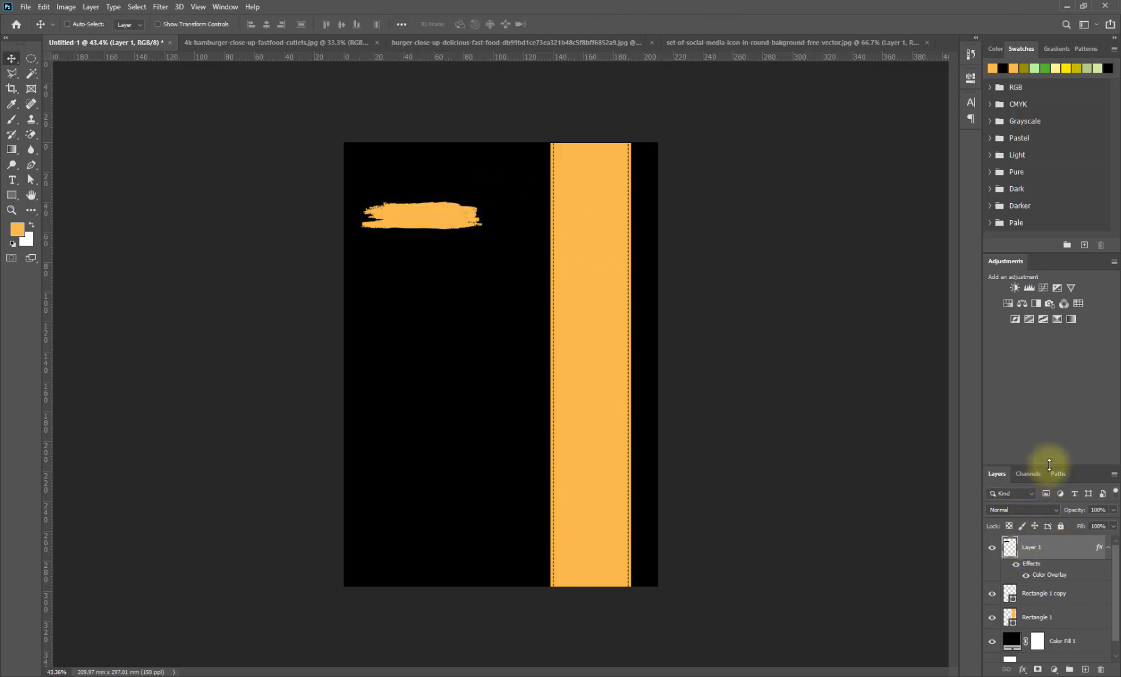
Enlarge the Layers panel so that the whole layer stack is listed
left_click_drag(1048, 468, 1061, 279)
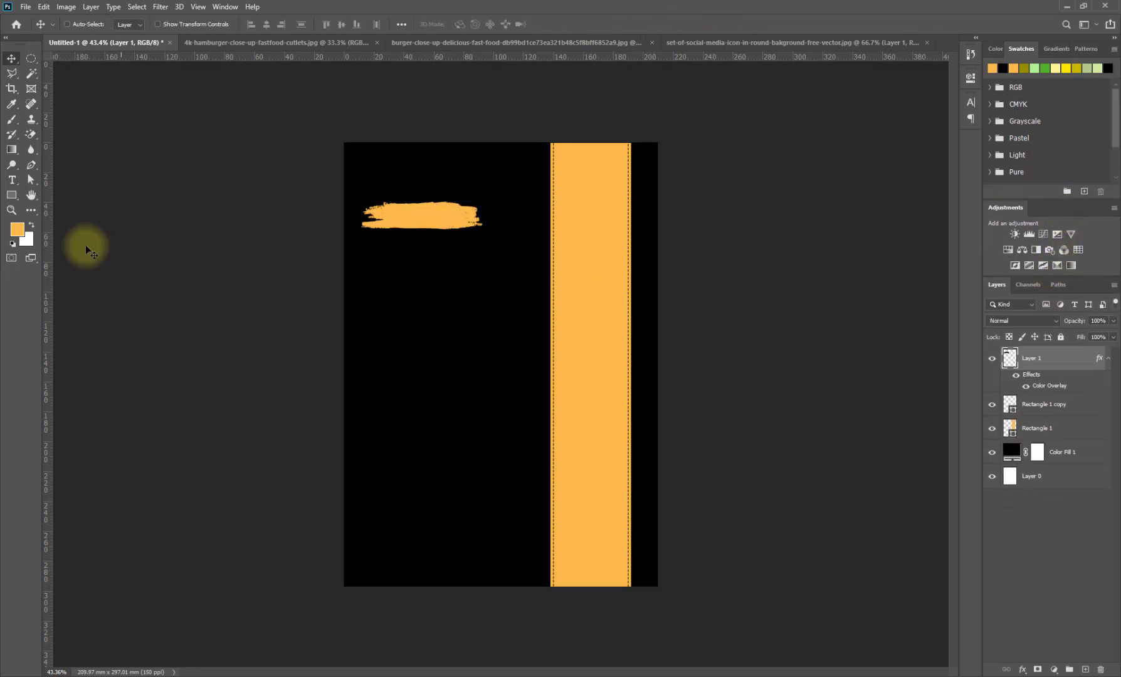
left_click(12, 180)
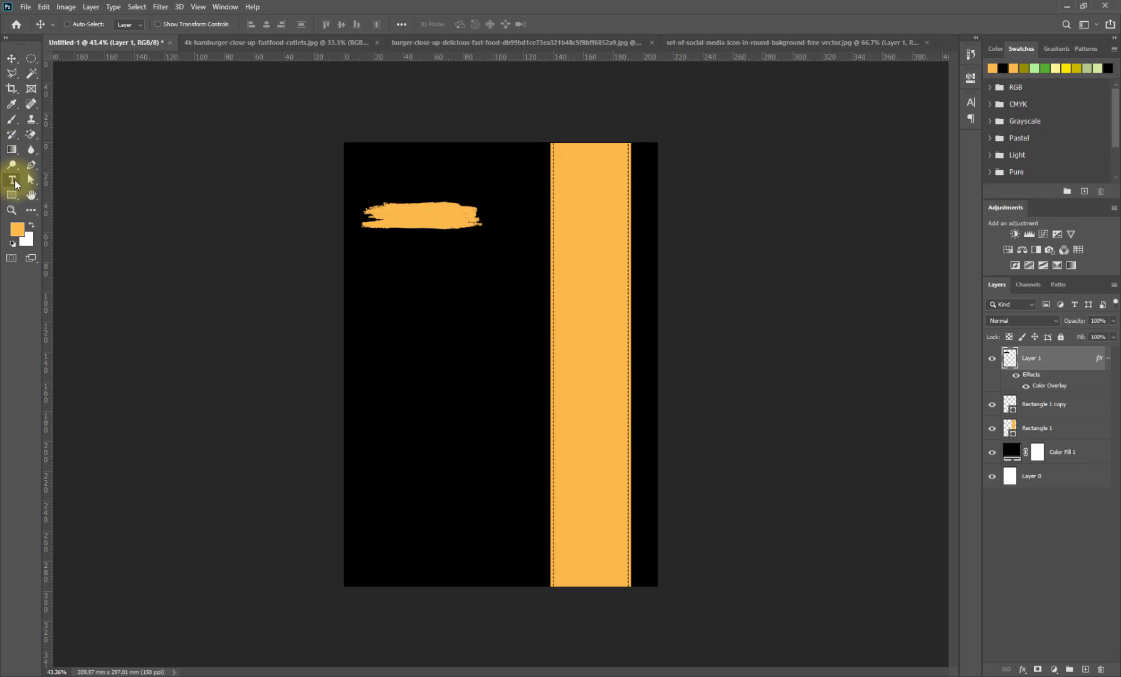
left_click(421, 315)
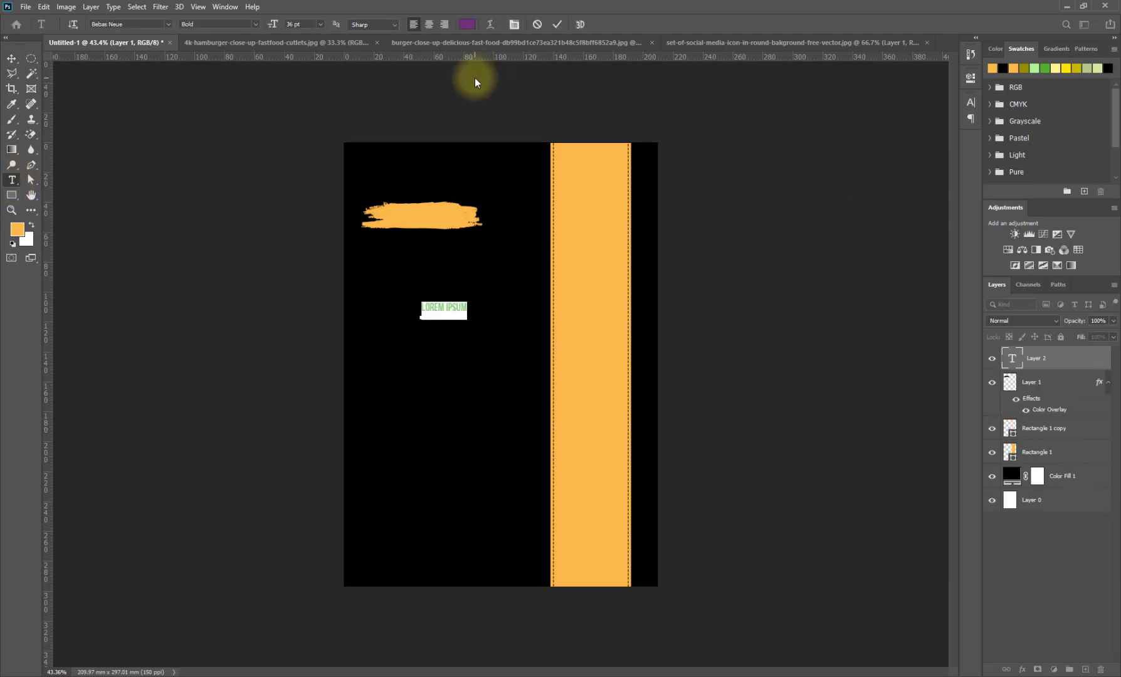
type("FO")
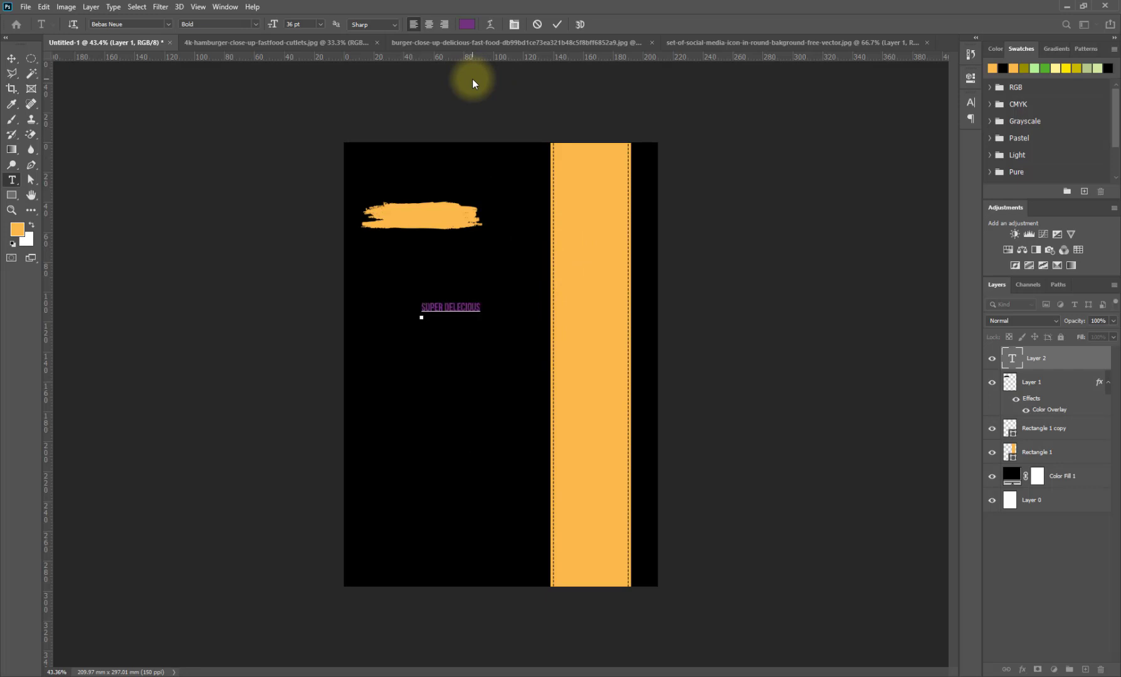
key("Left")
key("Left")
key("Left")
key("Left")
key("Left")
key("Left")
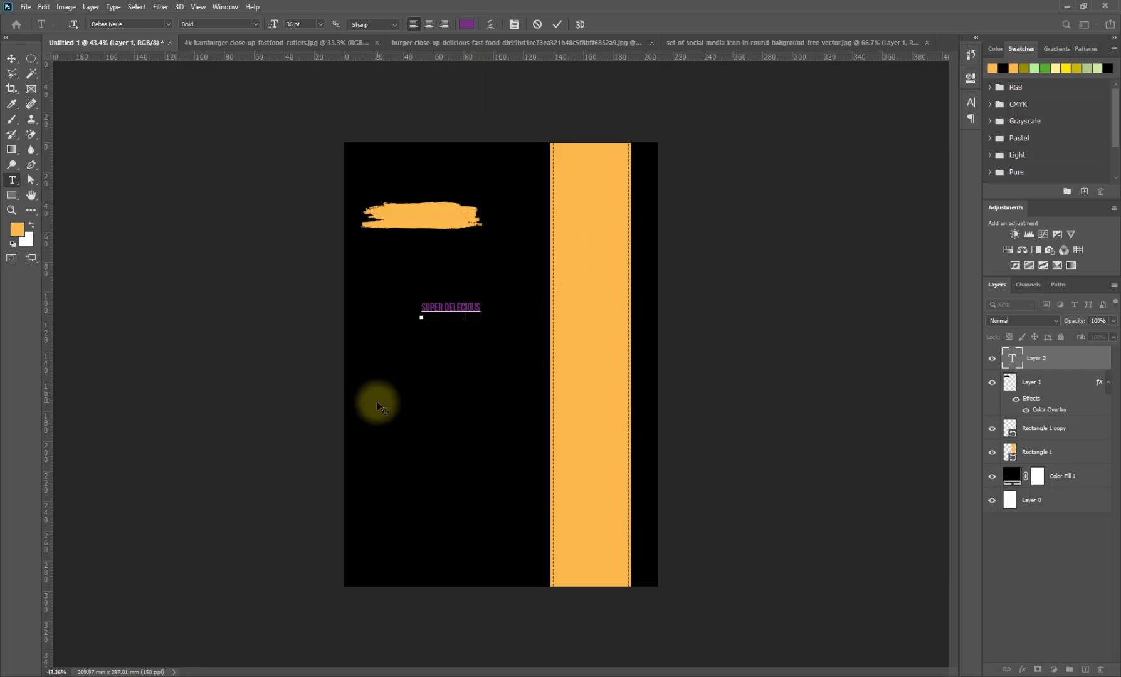
key("Delete")
type("I")
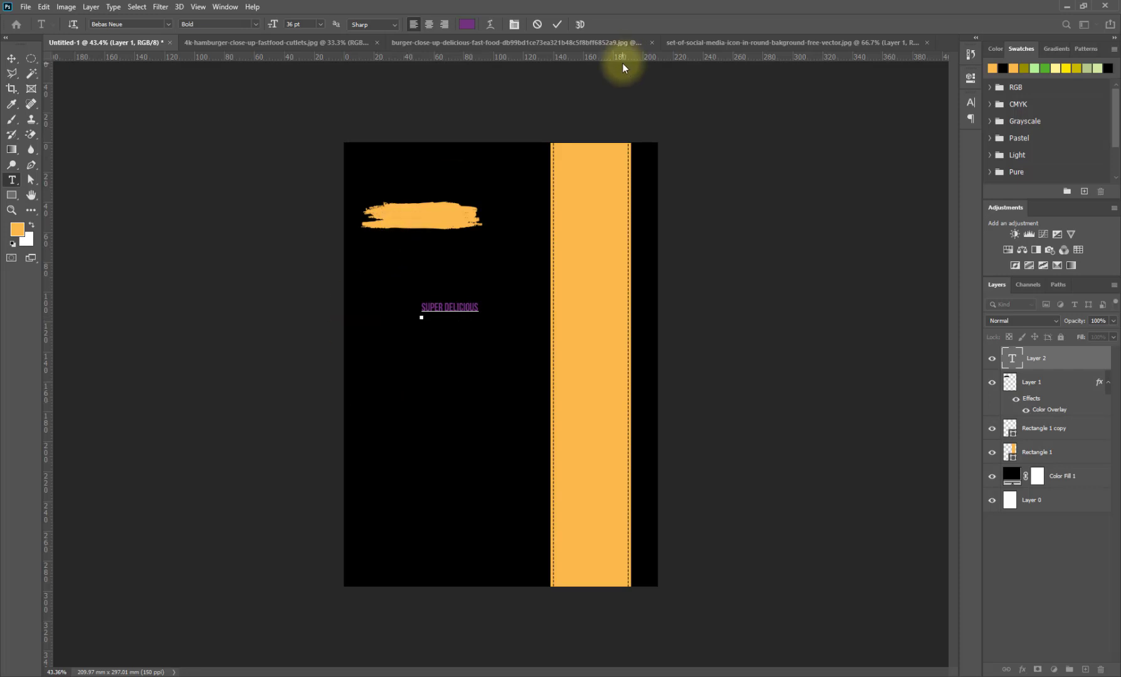
key("ctrl+a")
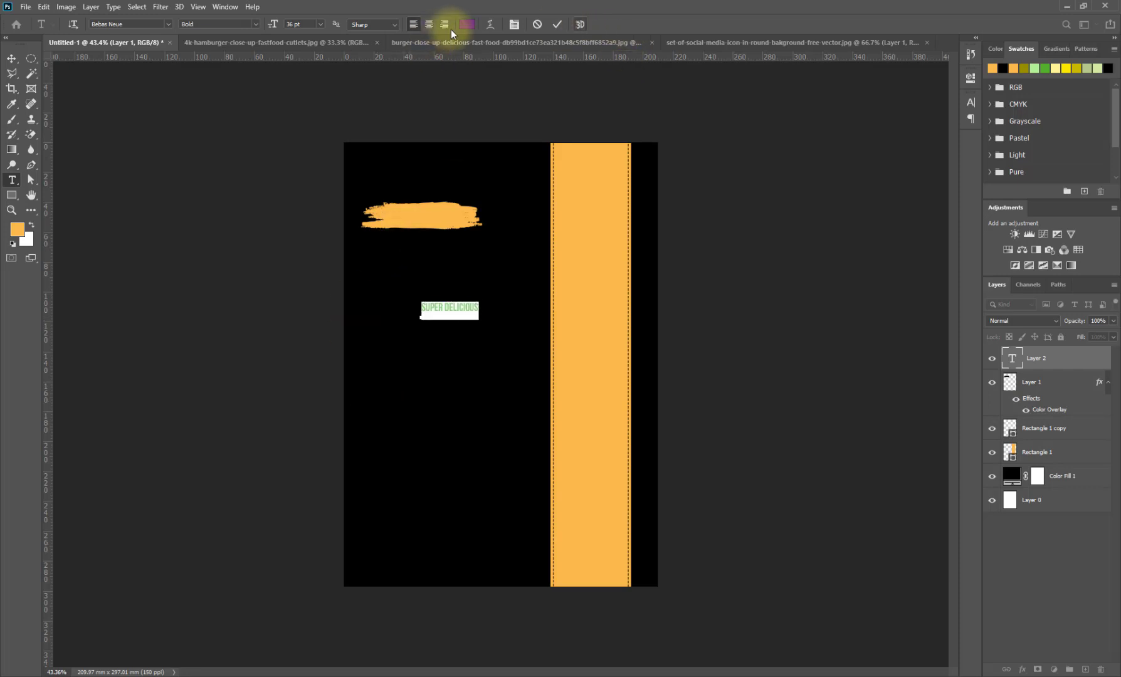
left_click(466, 24)
left_click(1022, 184)
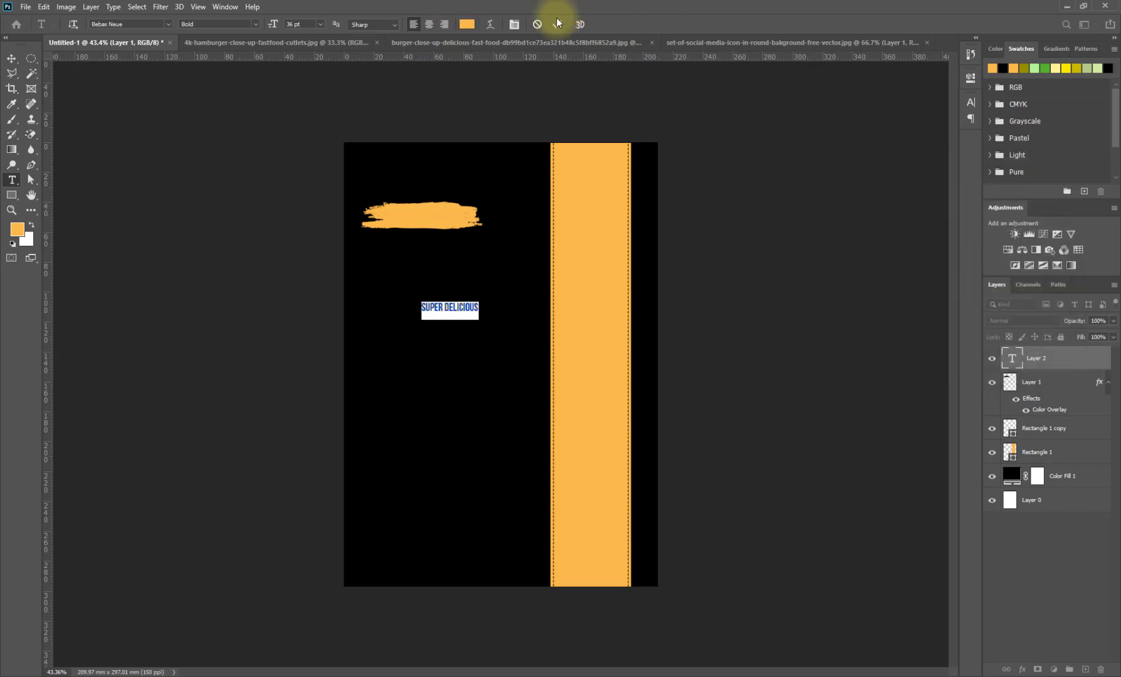
left_click(557, 23)
key("Delete")
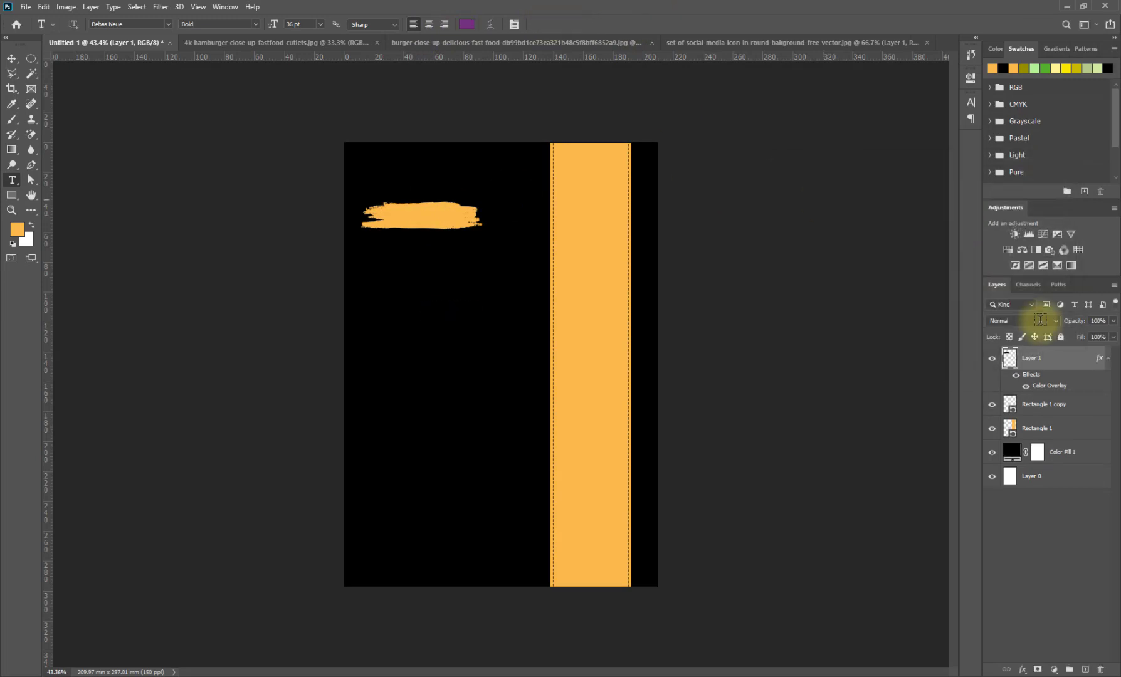
Add the text "Super Delicious" below the brush stroke and colour it with the strip's orange (fcb94b)
left_click(12, 179)
left_click(397, 308)
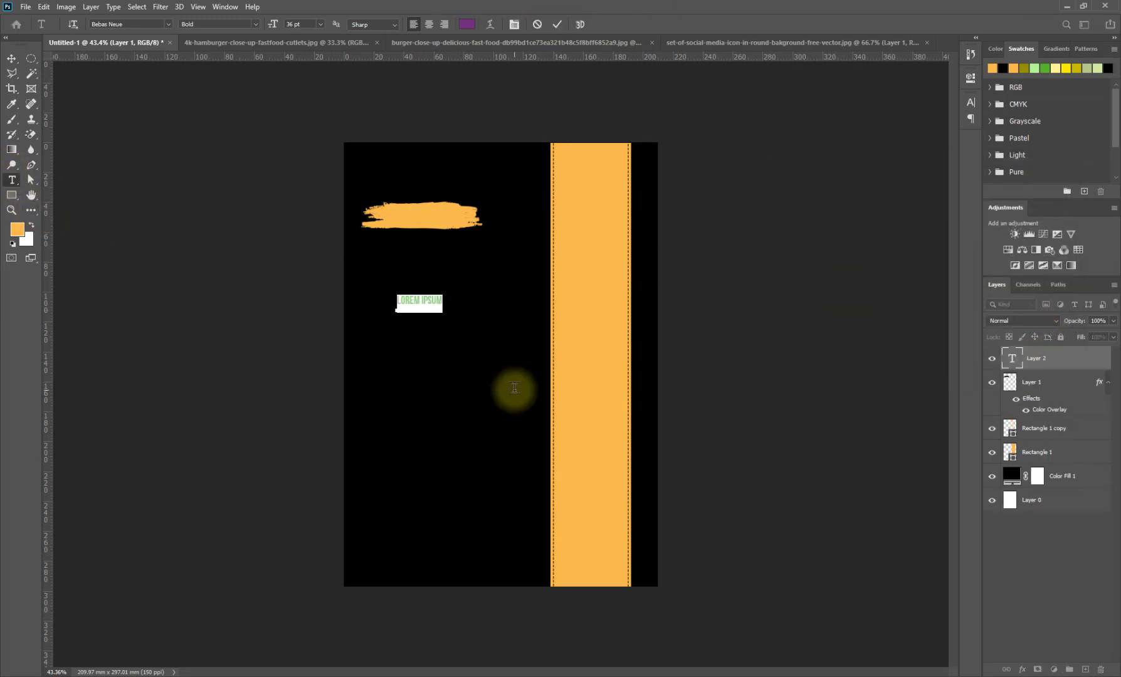
type("SUPER")
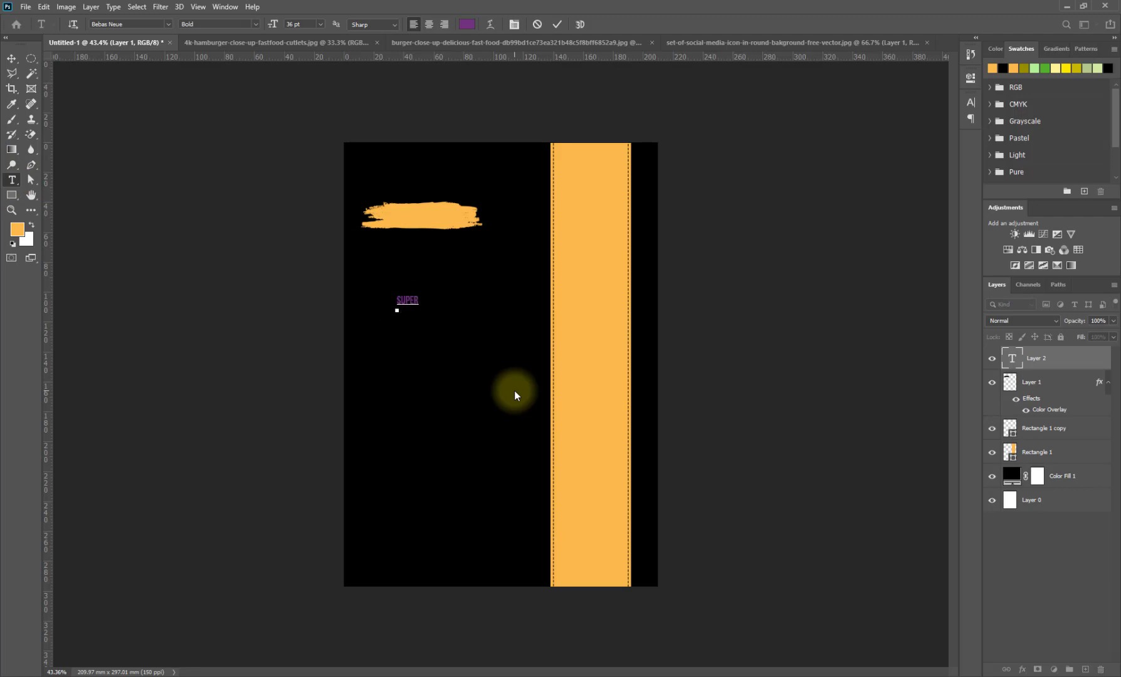
type(" DELICIOUS")
key("ctrl+a")
left_click(467, 24)
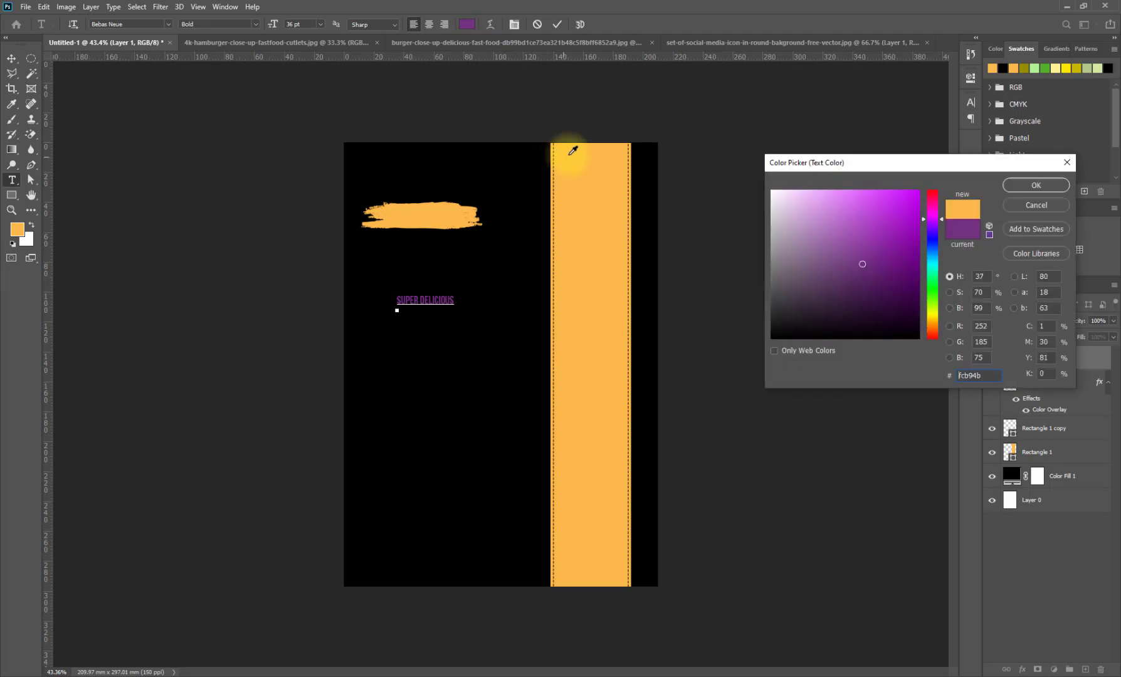
left_click(1013, 185)
left_click(558, 23)
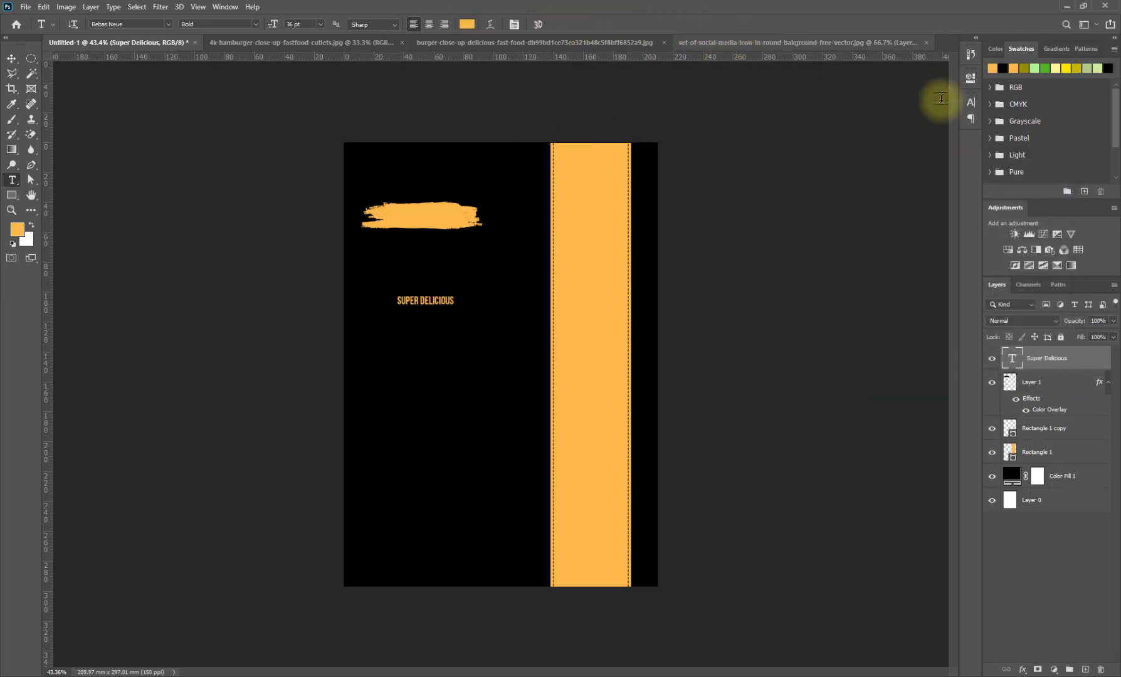
Set the "Super Delicious" text in the Anydore font and scale it proportionally to about 246%
left_click(971, 104)
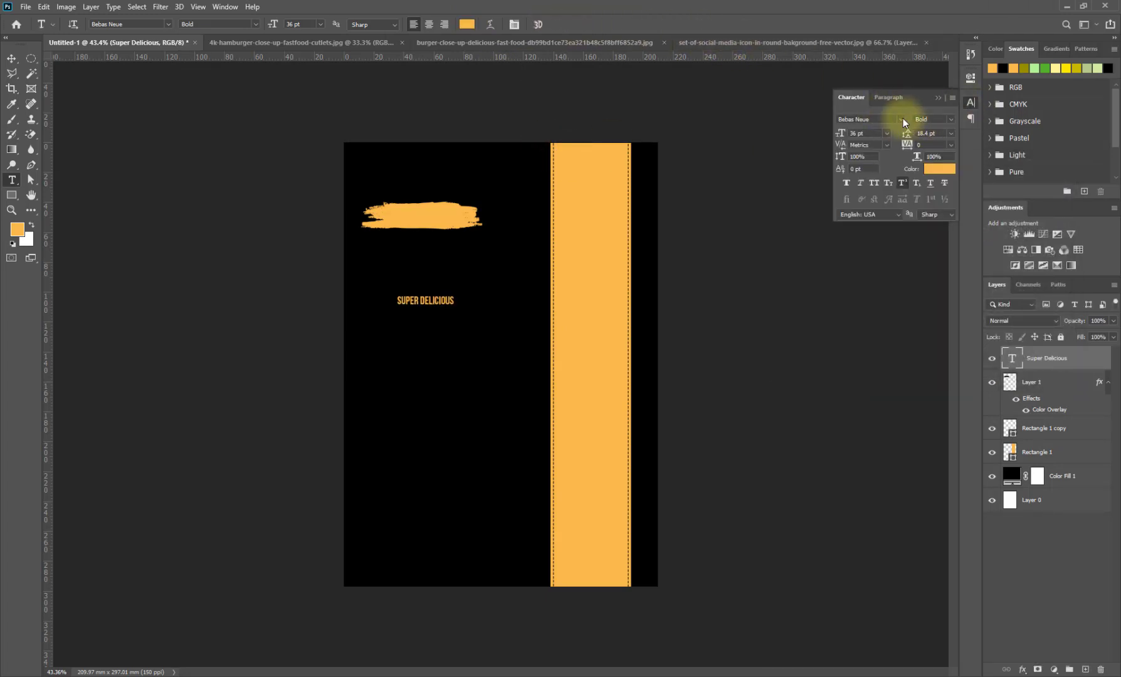
left_click(901, 119)
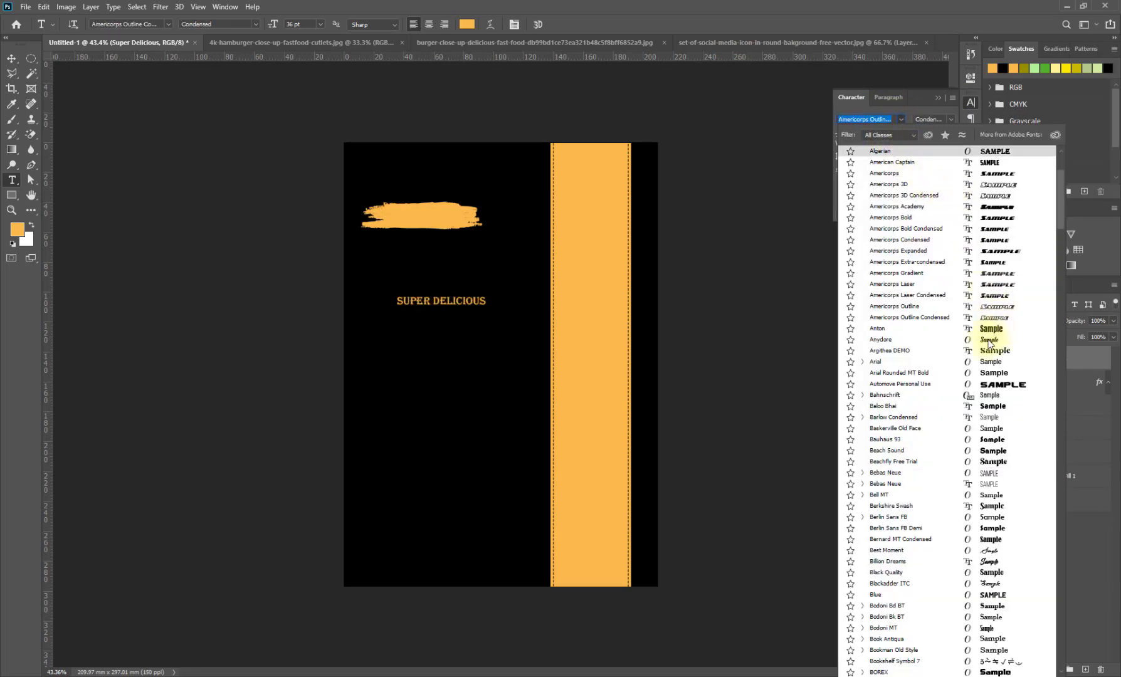
left_click(989, 340)
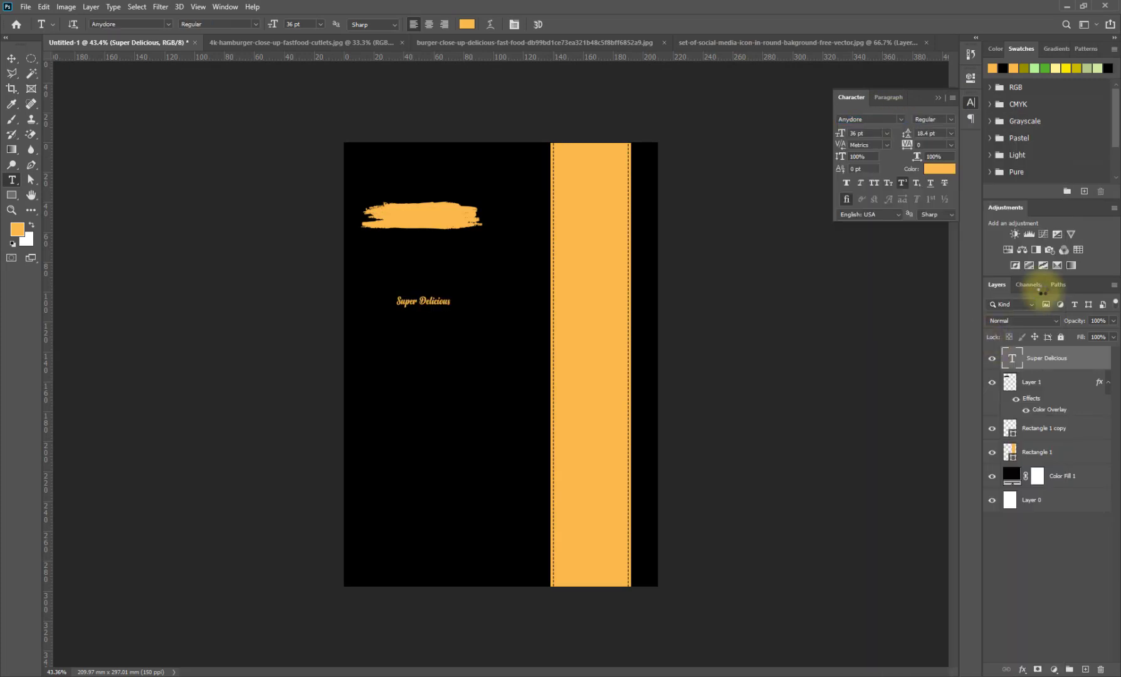
left_click(938, 97)
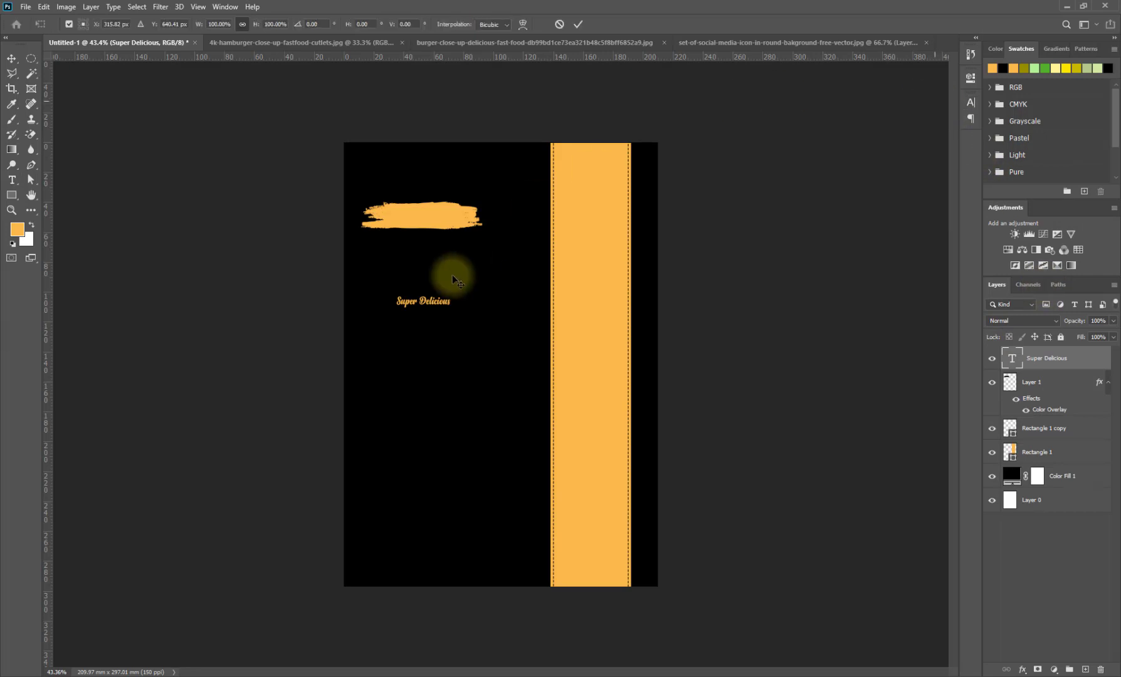
key("ctrl+t")
left_click_drag(454, 294, 528, 255)
left_click(579, 26)
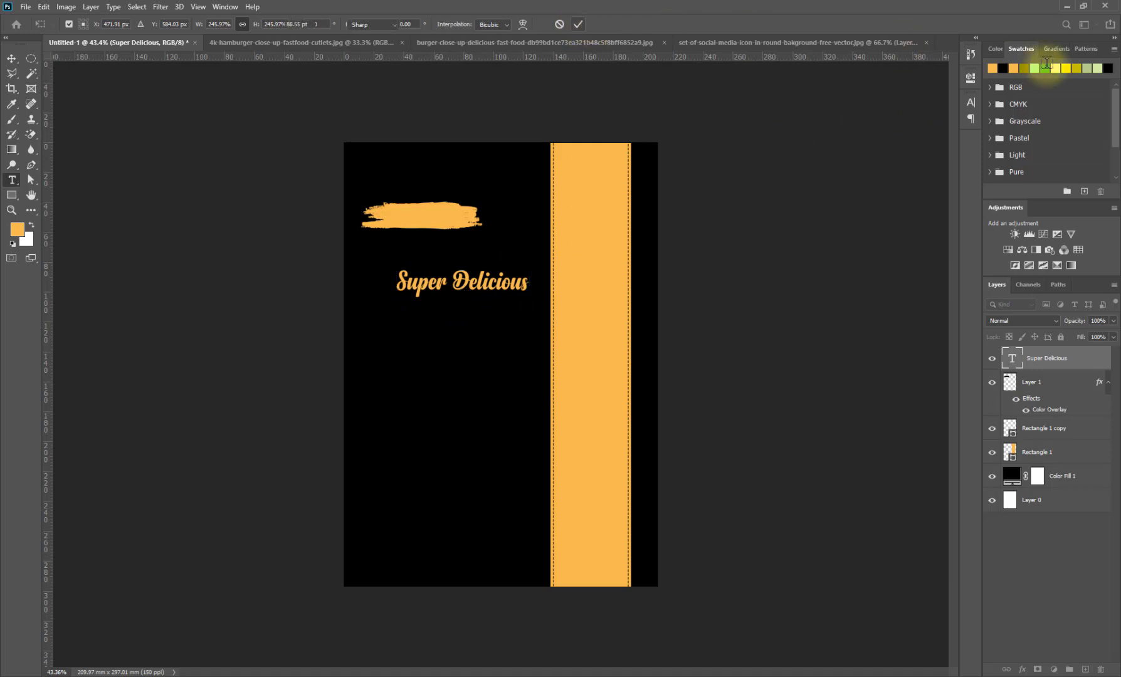
left_click(970, 102)
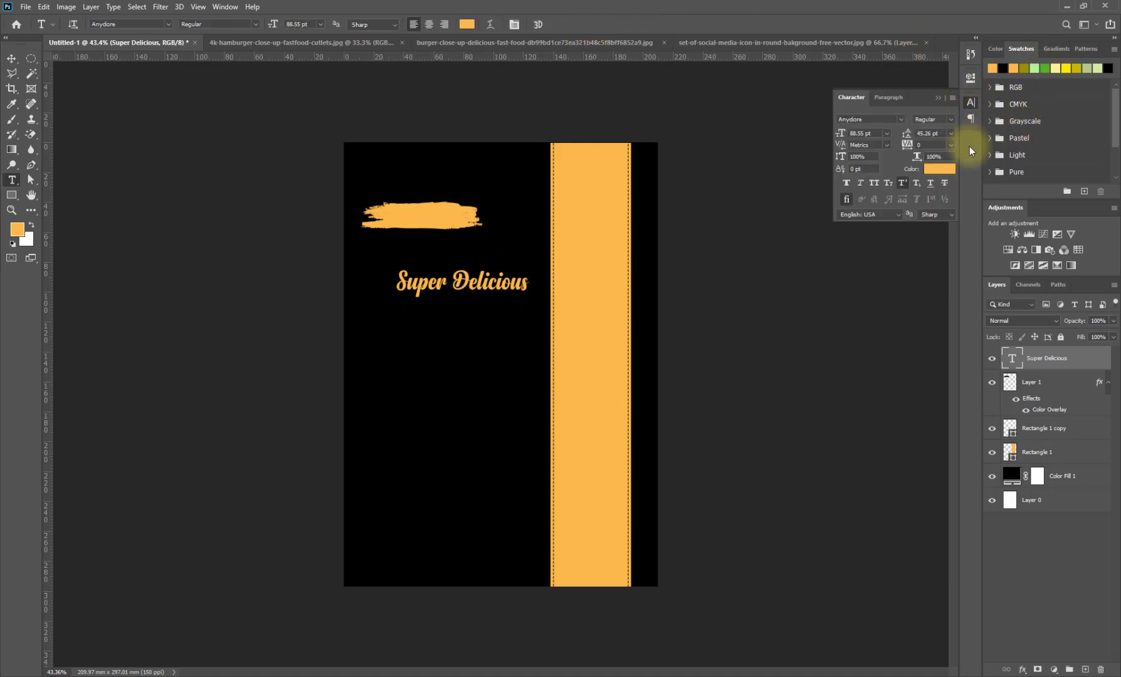
left_click(873, 184)
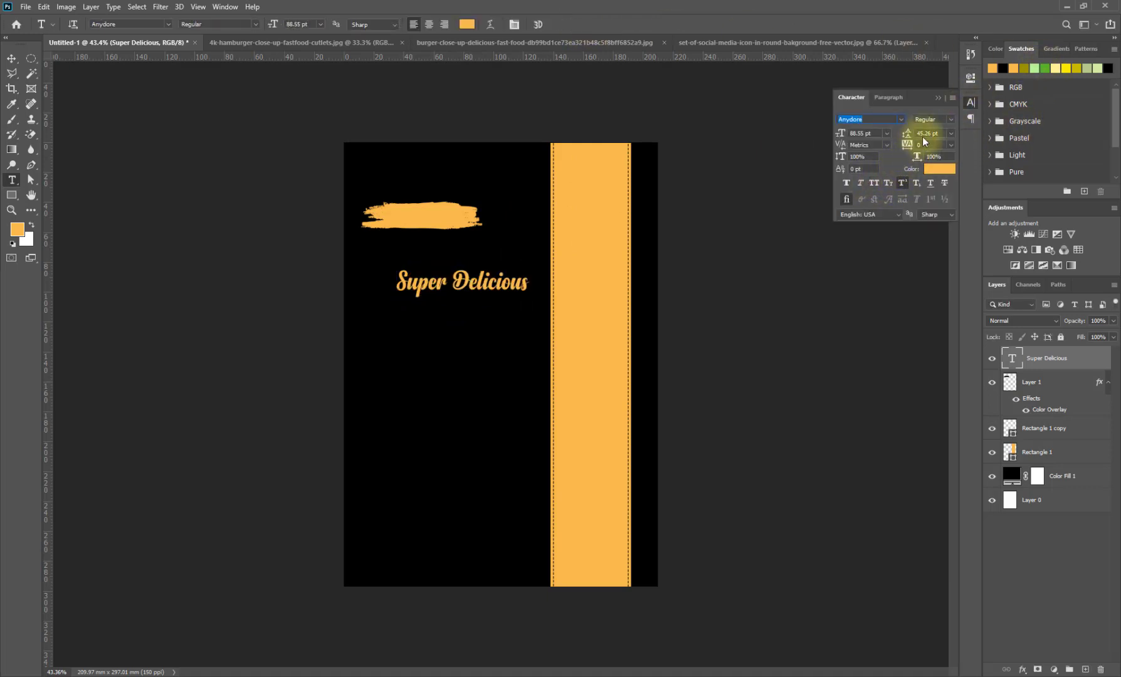
left_click(939, 98)
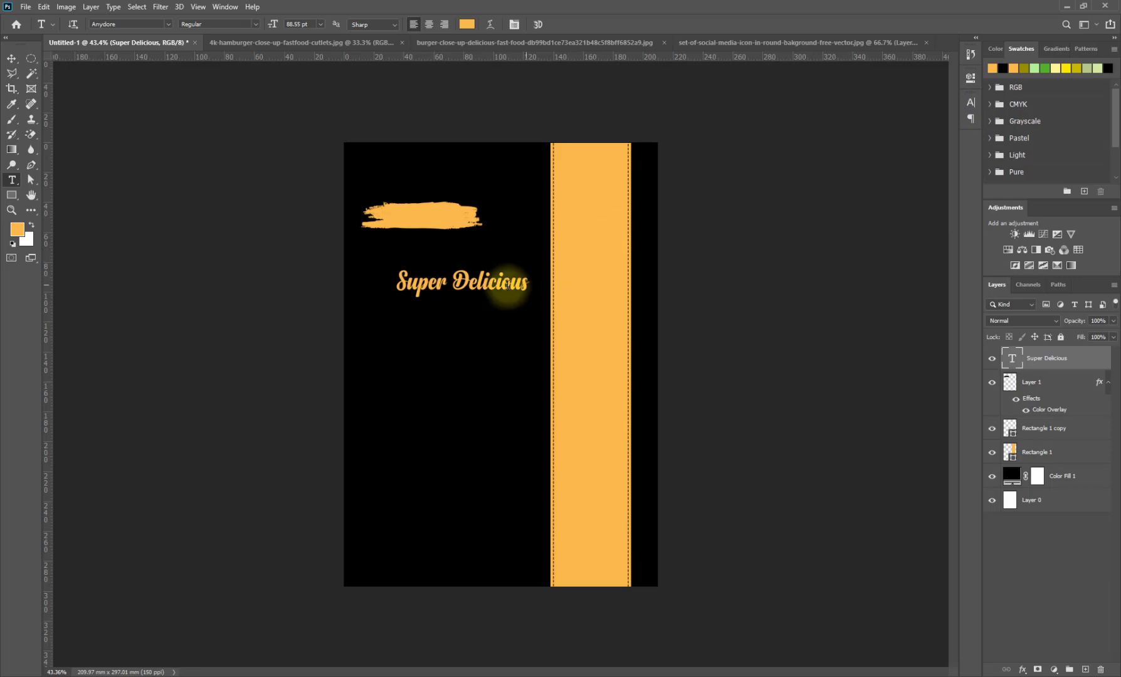
Duplicate the "Super Delicious" text directly below the original and replace the copy's wording with "Burger"
left_click(11, 58)
left_click_drag(406, 276, 429, 303)
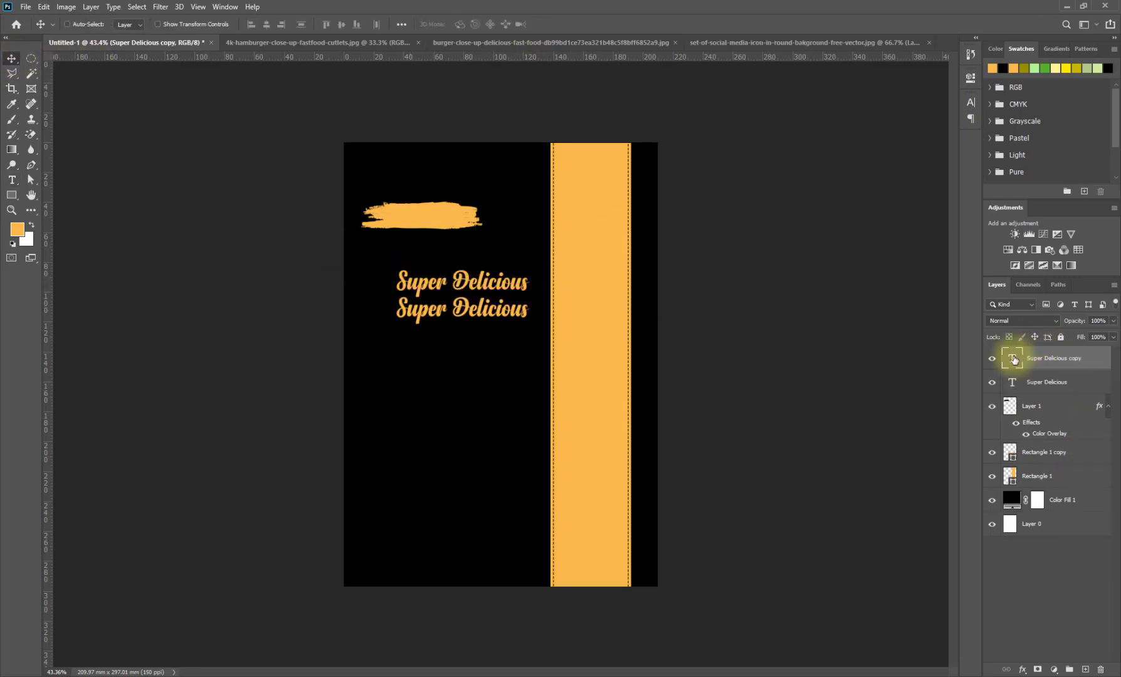
double_click(1015, 360)
type("☒")
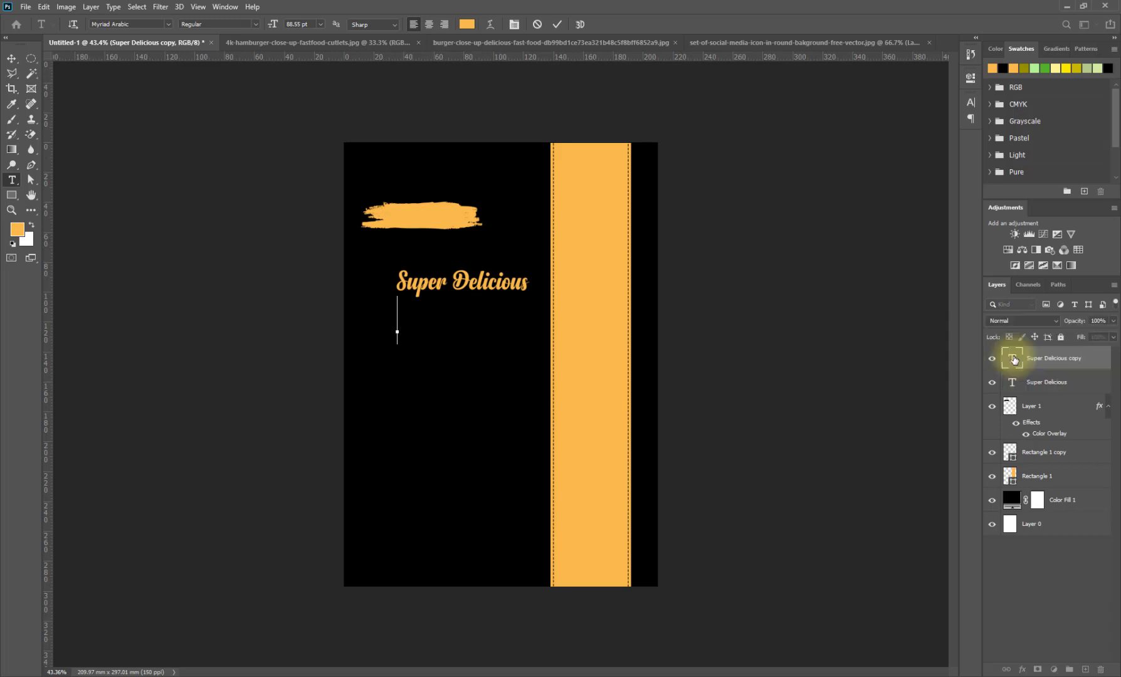
type("Burger")
Set the "Burger" text in the AL_Nevrada_PersonalUseOnly font and colour it white (ffffff)
double_click(1014, 359)
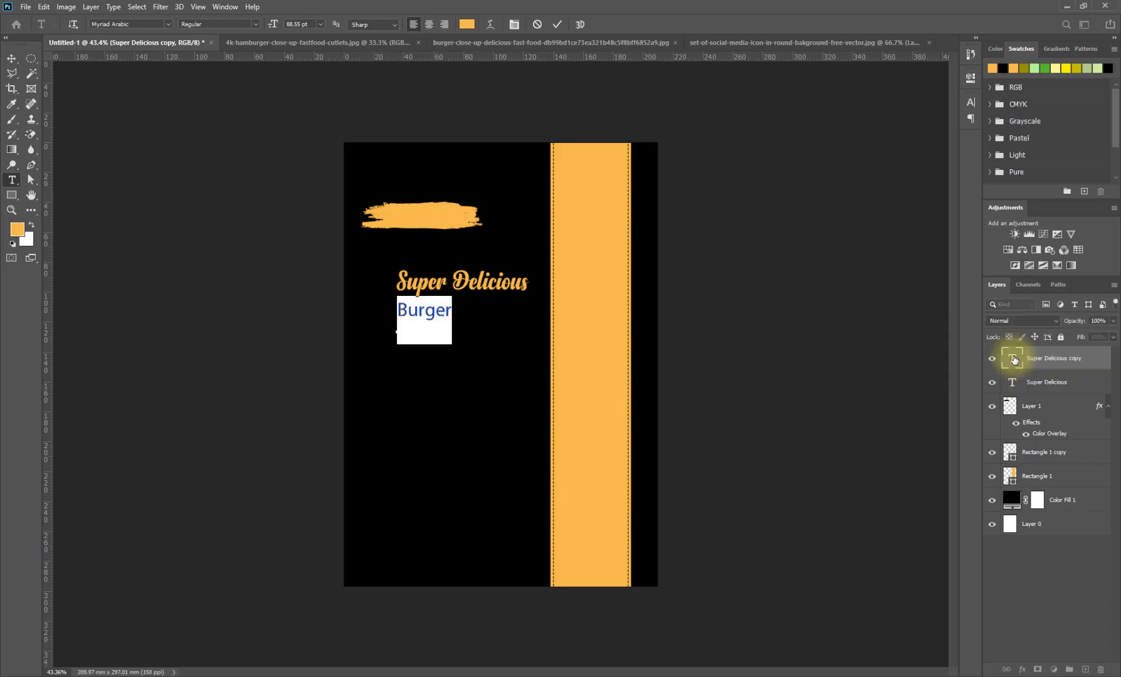
left_click(168, 24)
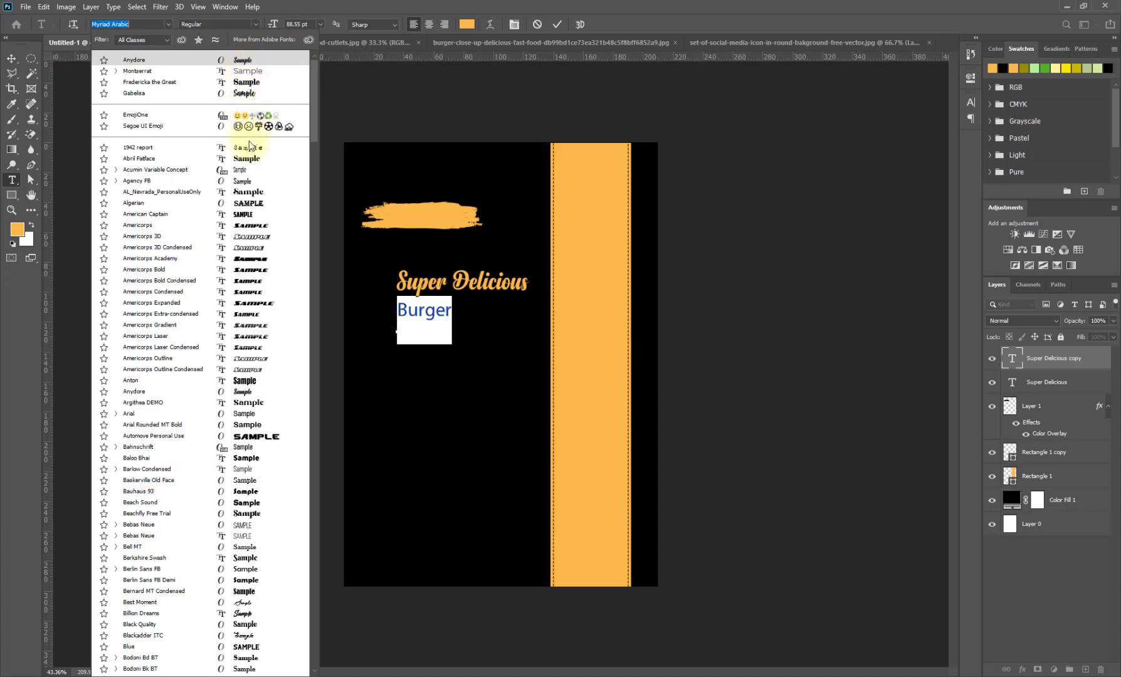
left_click(253, 198)
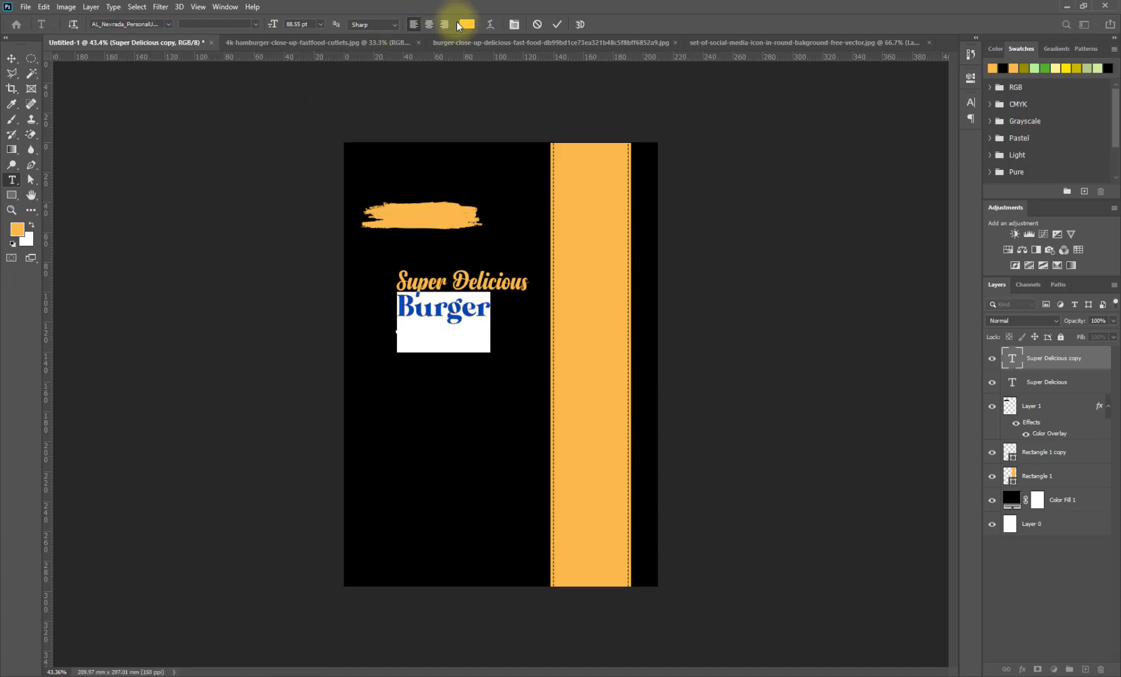
left_click(466, 23)
left_click_drag(787, 212, 764, 180)
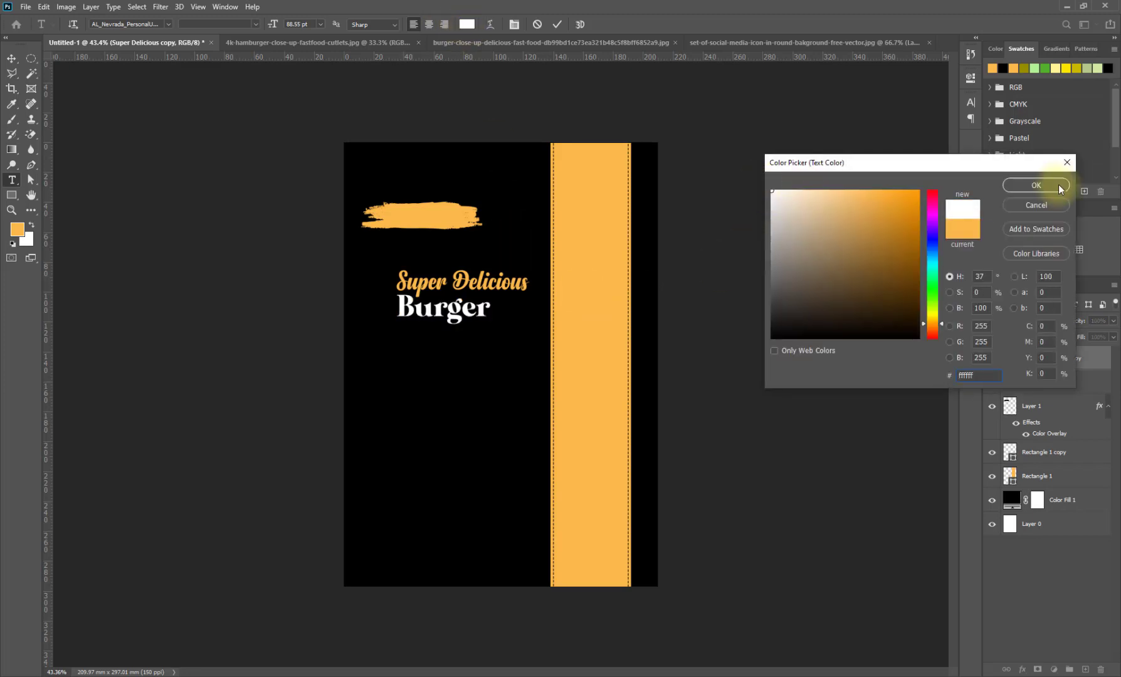
left_click(1034, 185)
left_click(558, 25)
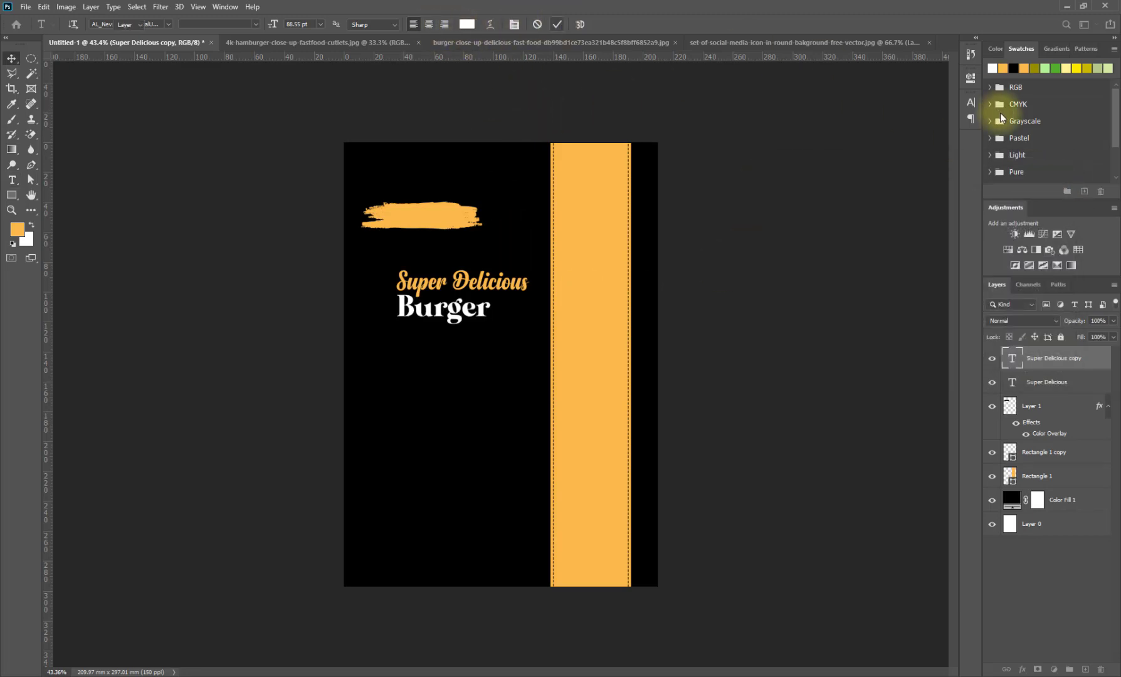
Change the "Burger" text's font to Josefin Sans Regular and apply All Caps
key("v")
left_click(970, 102)
left_click(888, 120)
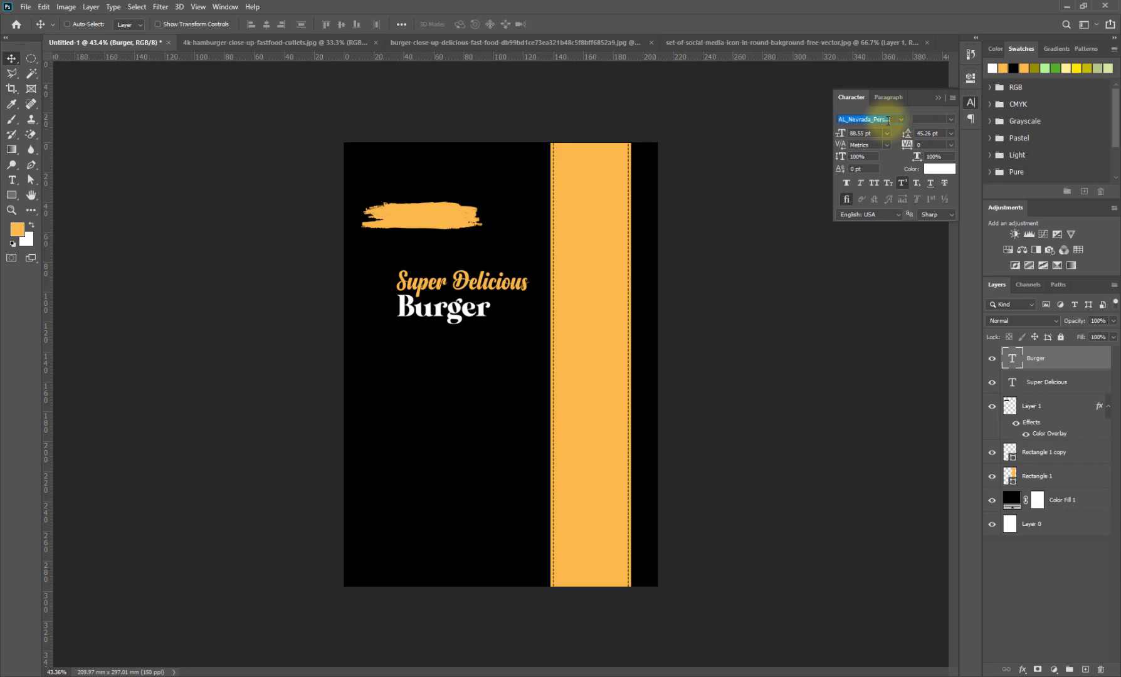
type("Burg")
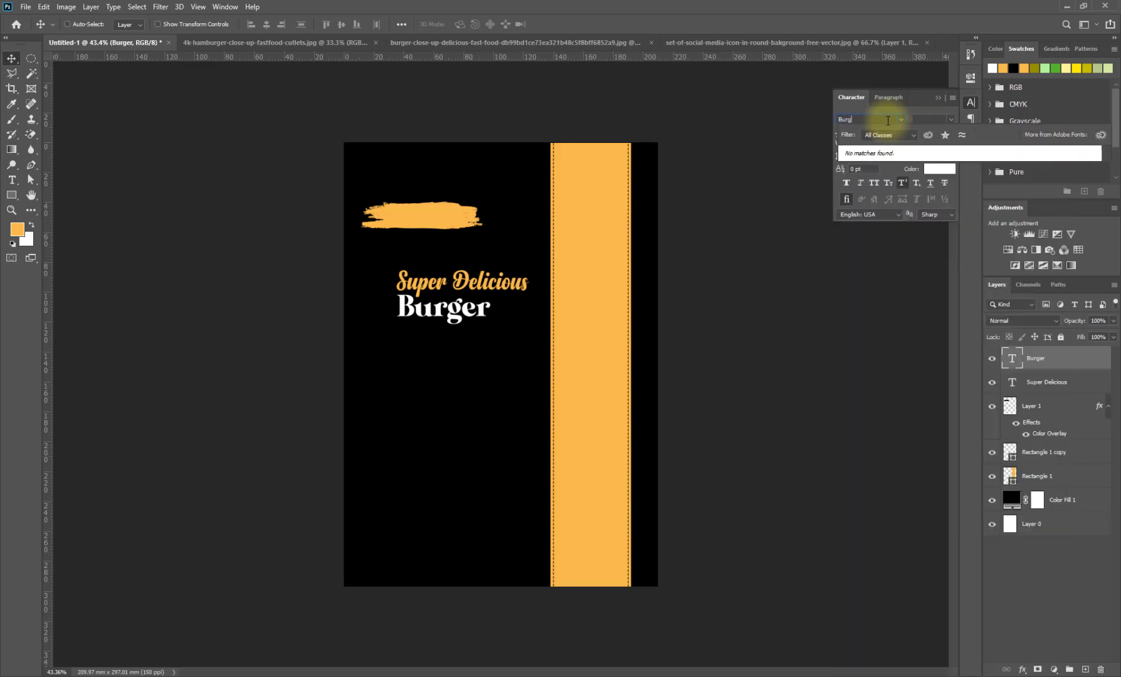
key("BackSpace")
key("BackSpace")
key("BackSpace")
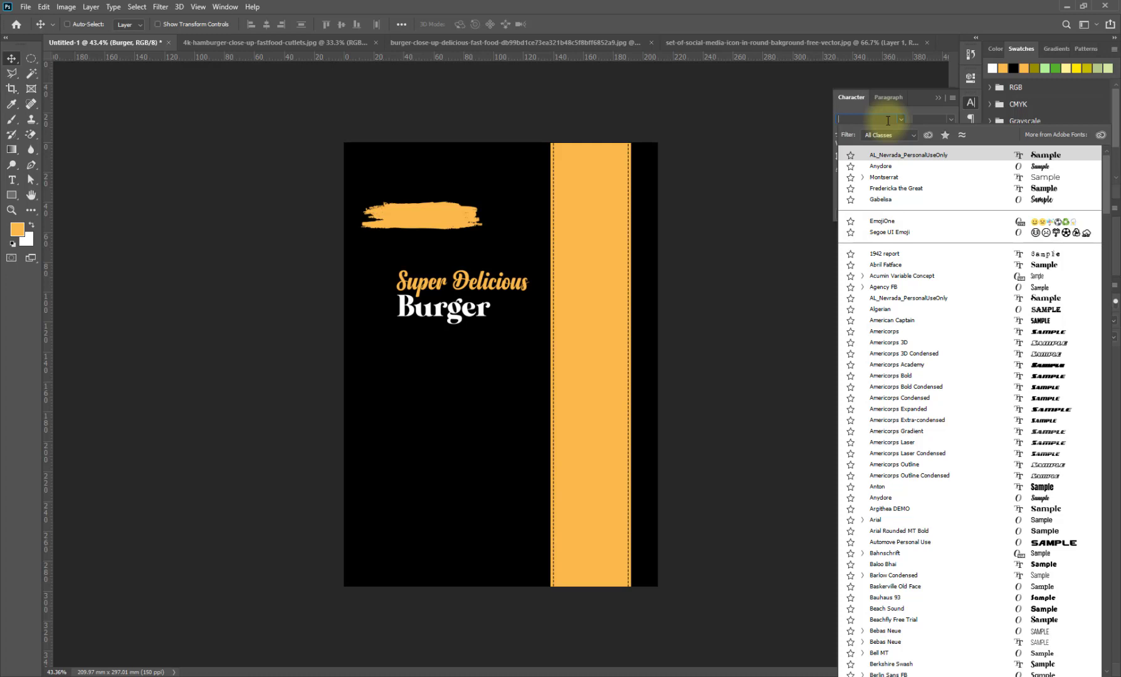
type("Josefin Sans")
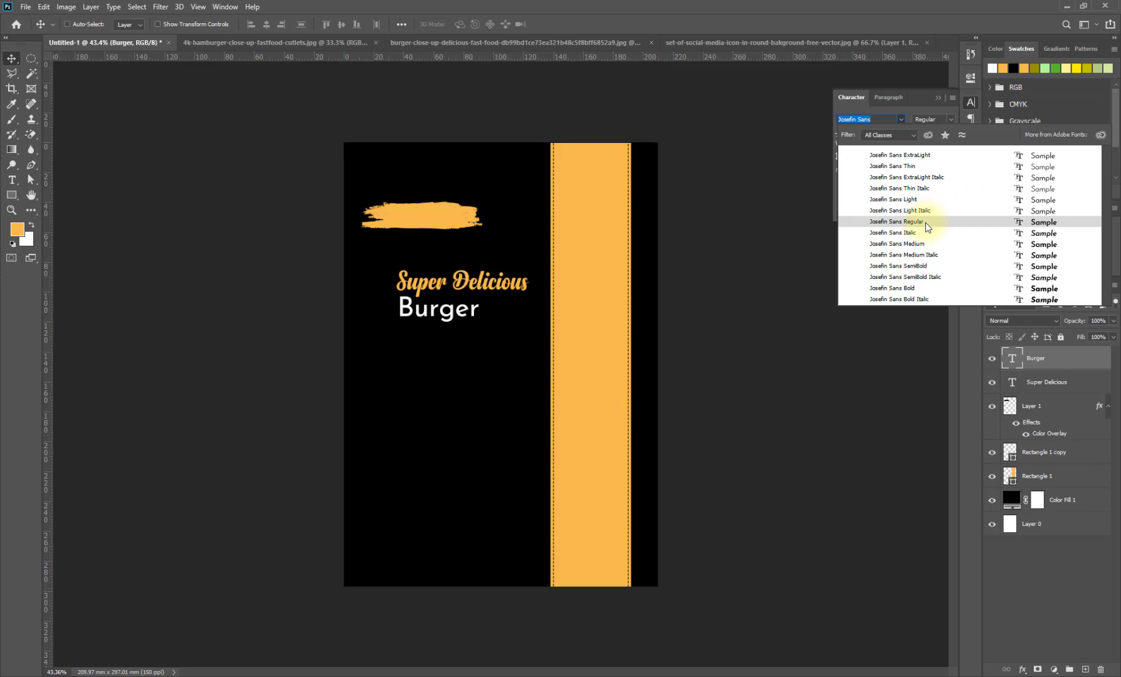
left_click(926, 222)
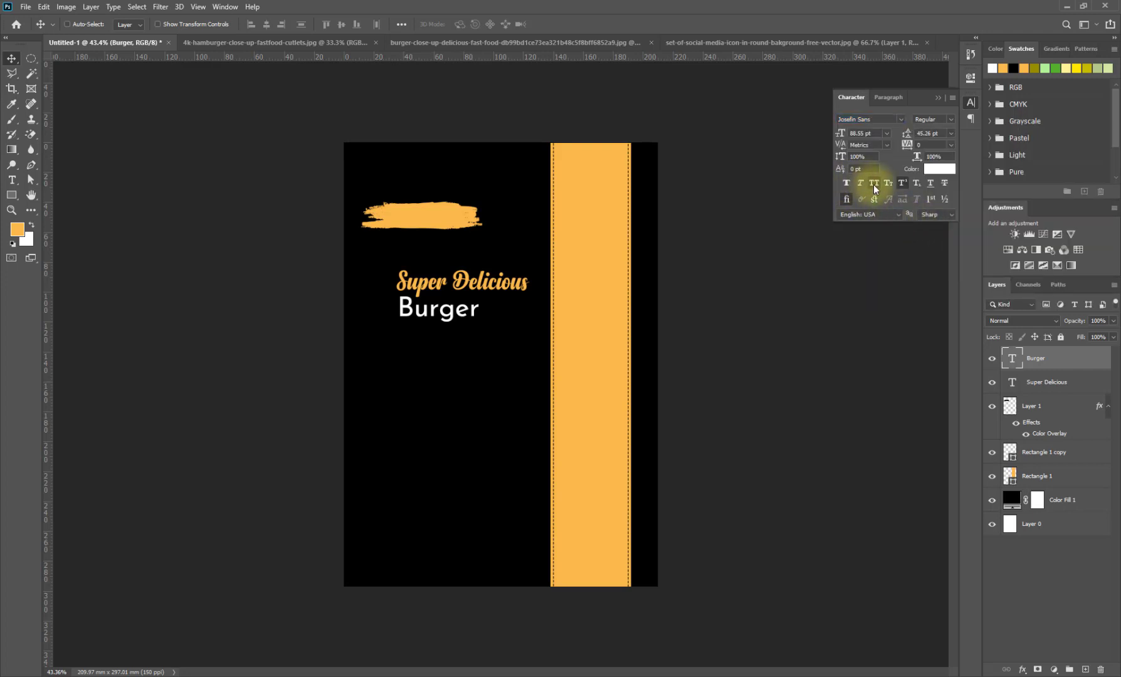
left_click(873, 183)
Set the "Burger" text in Poppins Regular and scale it proportionally to about 127%, matching the width of "Super Delicious"
left_click(879, 120)
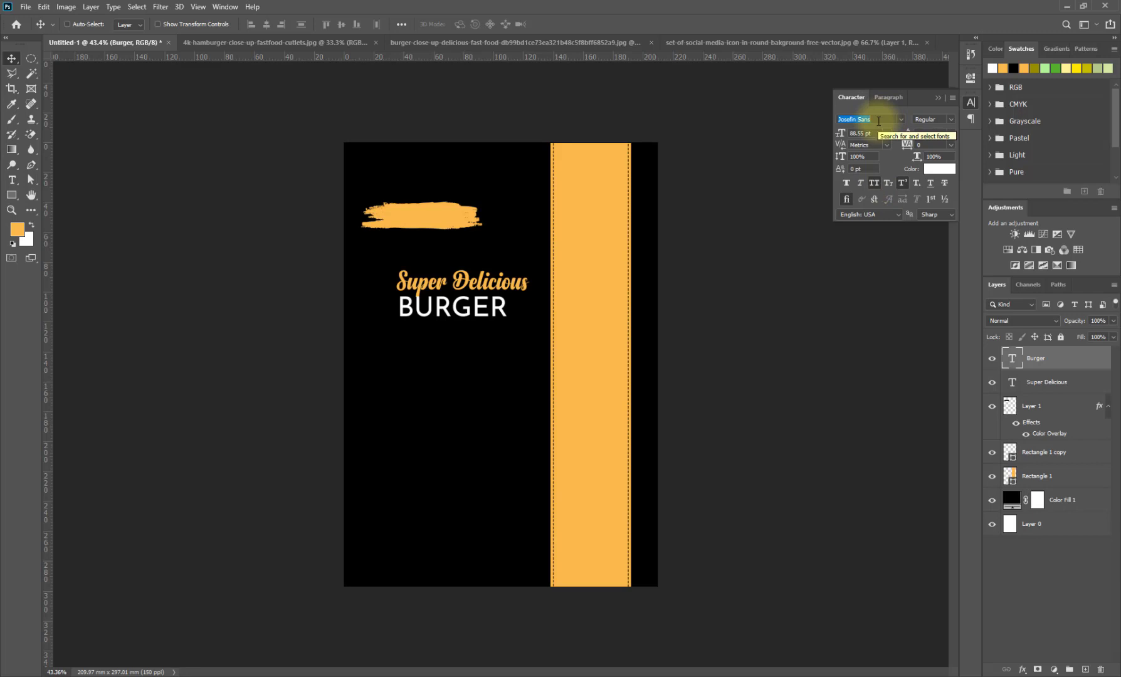
key("BackSpace")
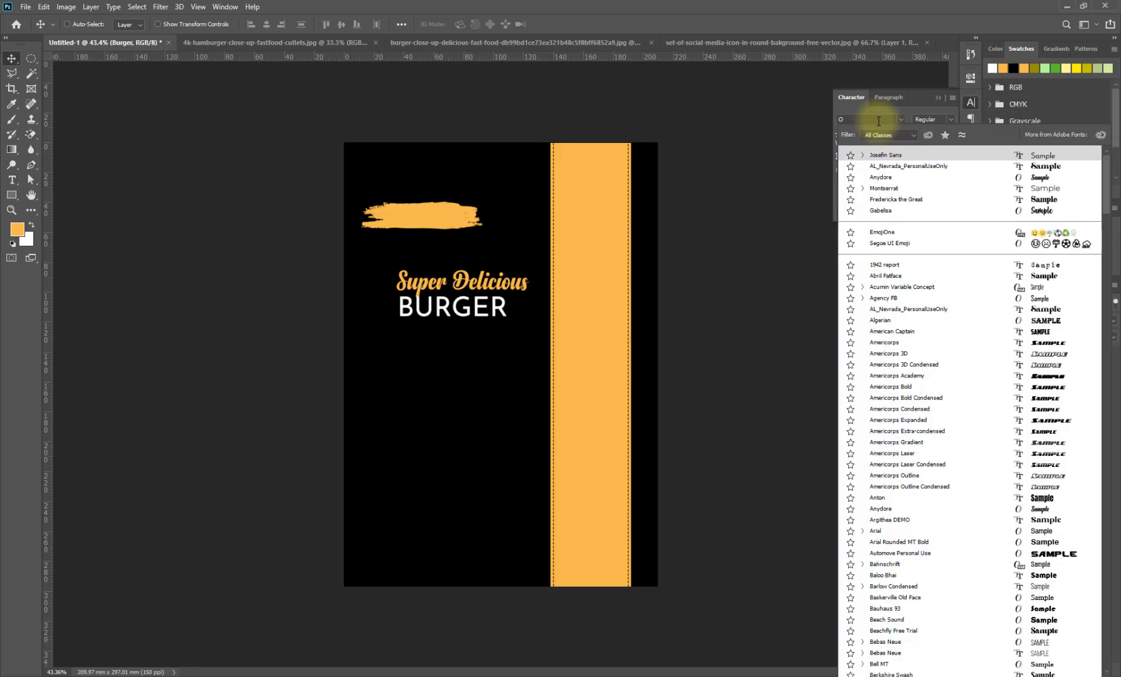
type("Poppins")
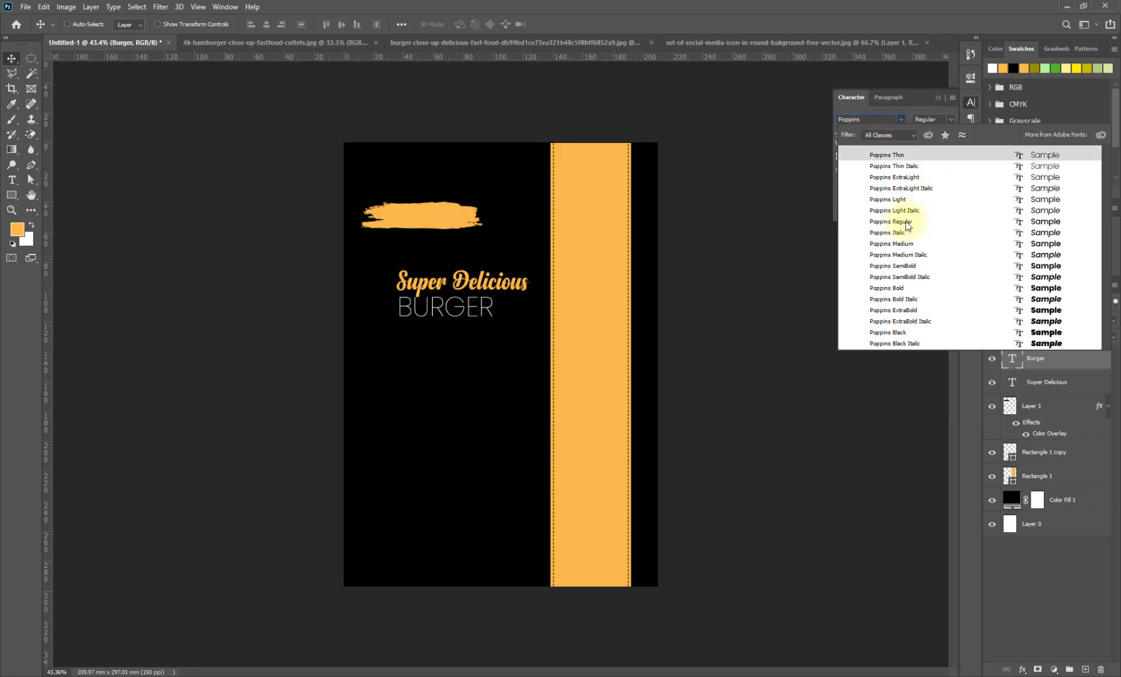
left_click(907, 224)
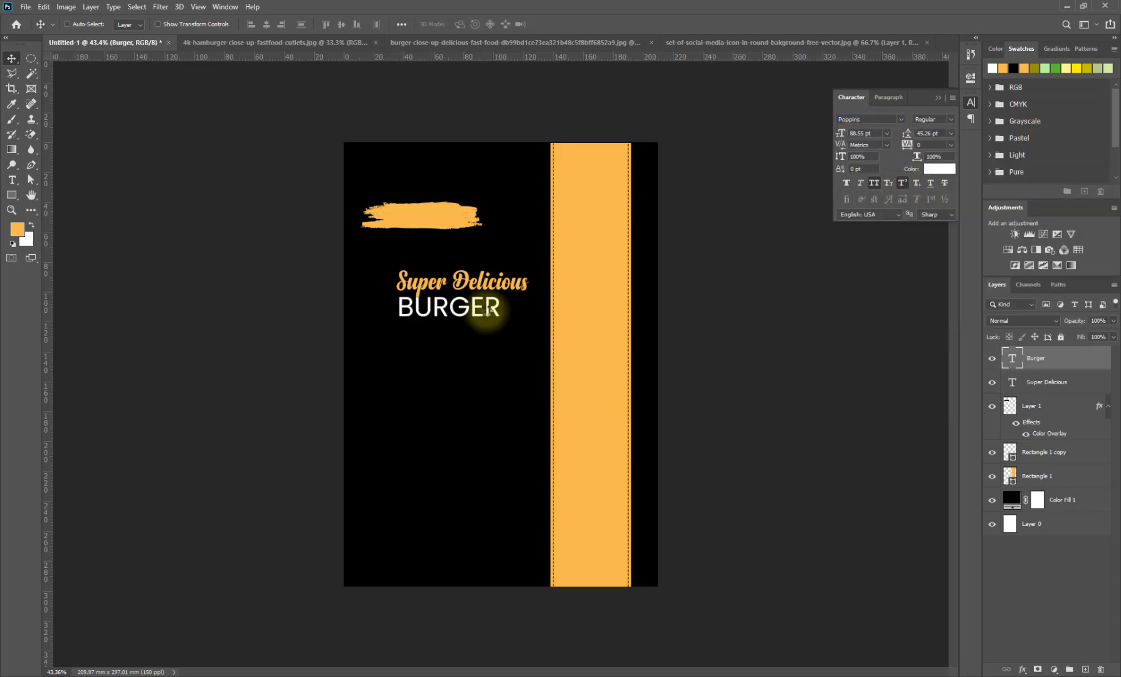
key("ctrl+t")
left_click_drag(501, 327, 529, 341)
left_click(578, 24)
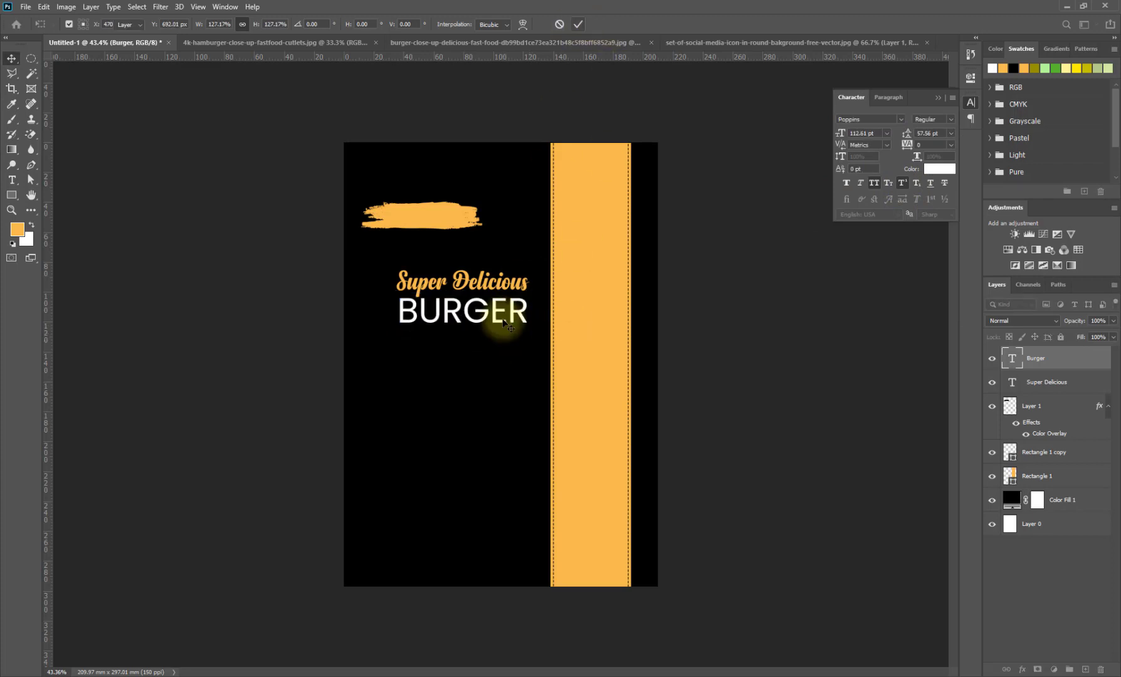
Move the two heading texts together to the top of the page and place the brush stroke below them
left_click(1041, 382, "shift")
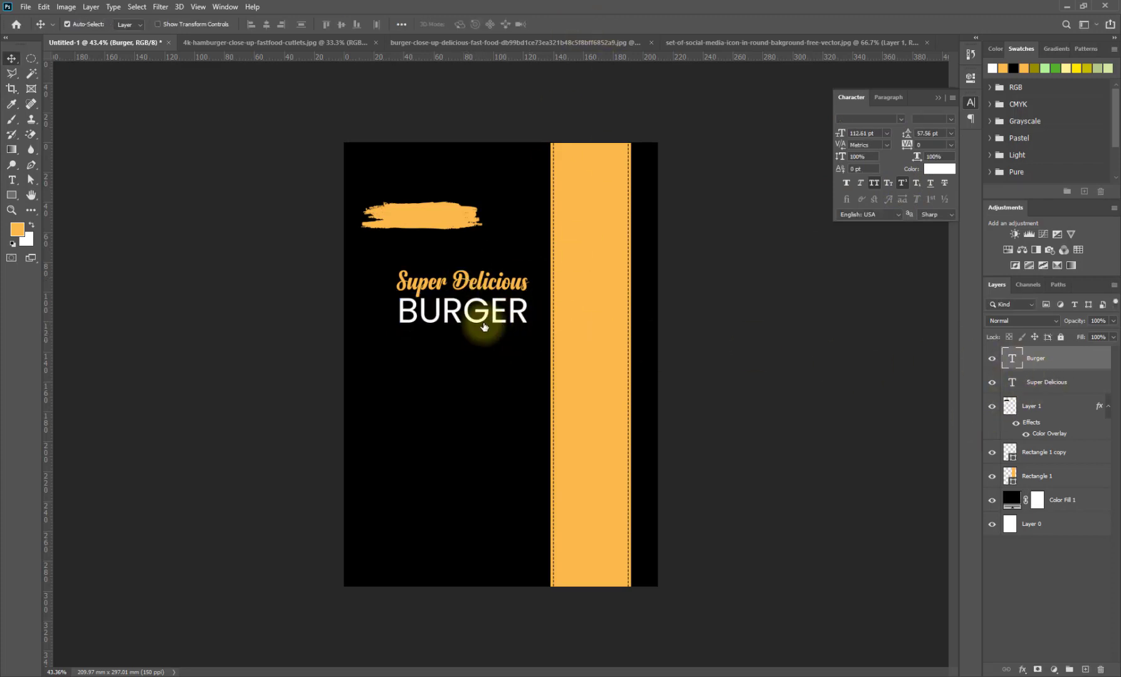
mouse_move(458, 313)
left_mouse_down()
mouse_move(428, 213)
mouse_move(477, 224)
left_mouse_up()
left_click_drag(395, 219, 395, 248)
Scale the "Burger" heading text down proportionally to about 68 pt
left_click(506, 218)
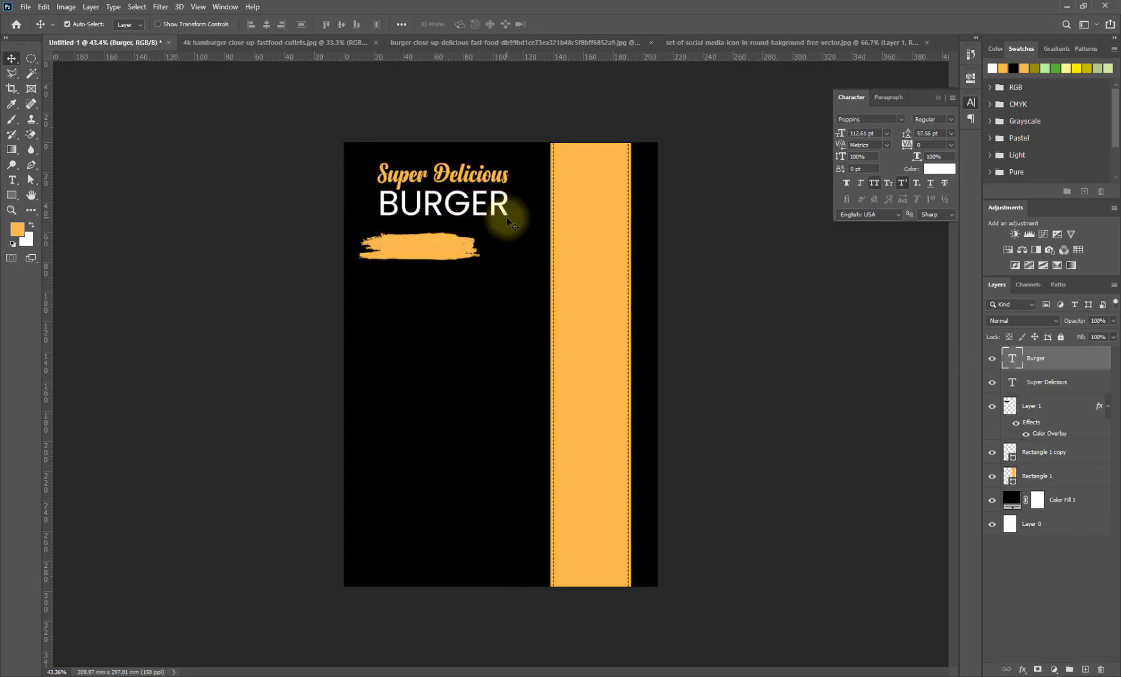
key("ctrl+t")
left_click_drag(506, 231, 457, 213)
key("Return")
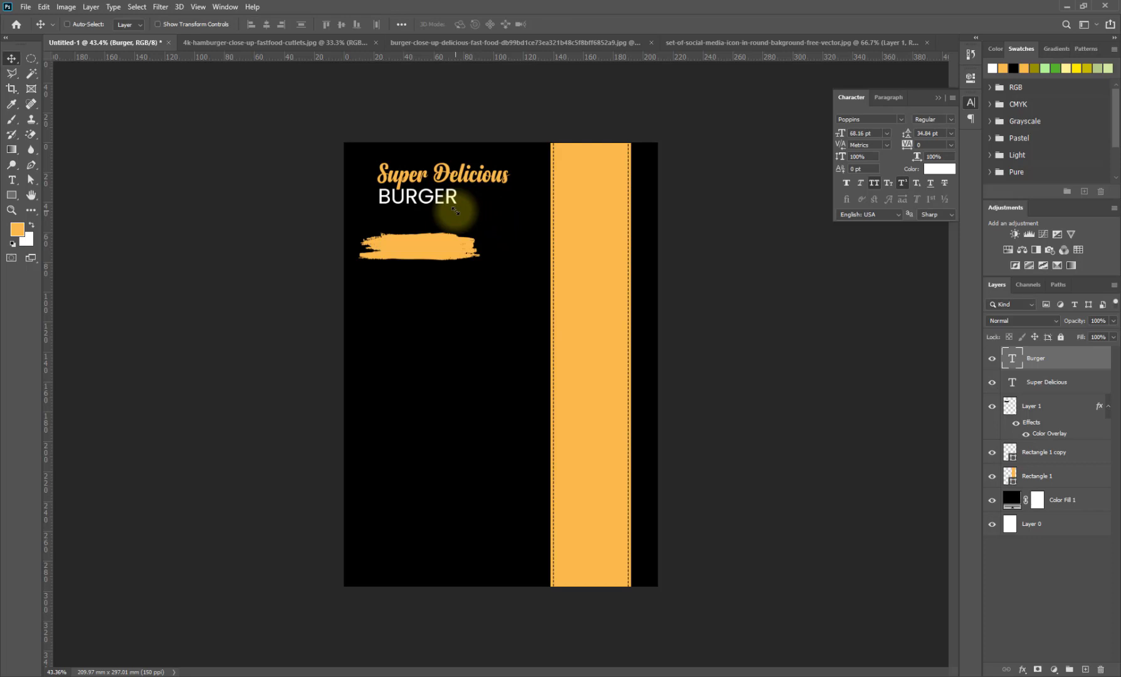
Set the tracking of the "Burger" heading text to 500
left_click(952, 145)
left_click(943, 281)
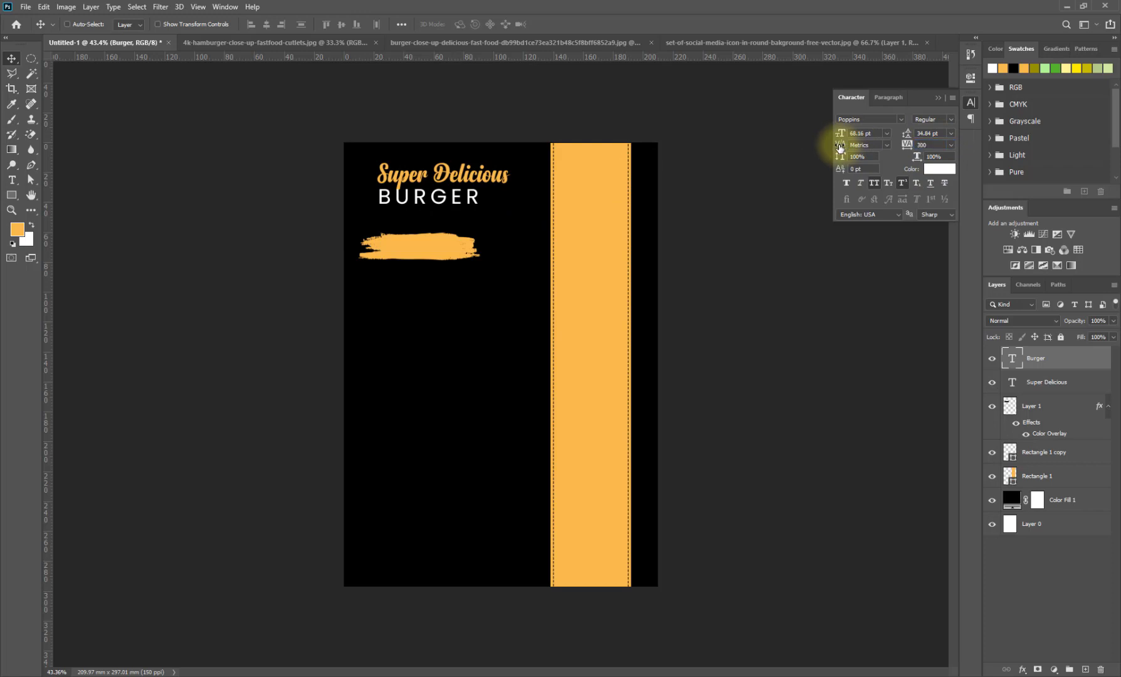
left_click(937, 145)
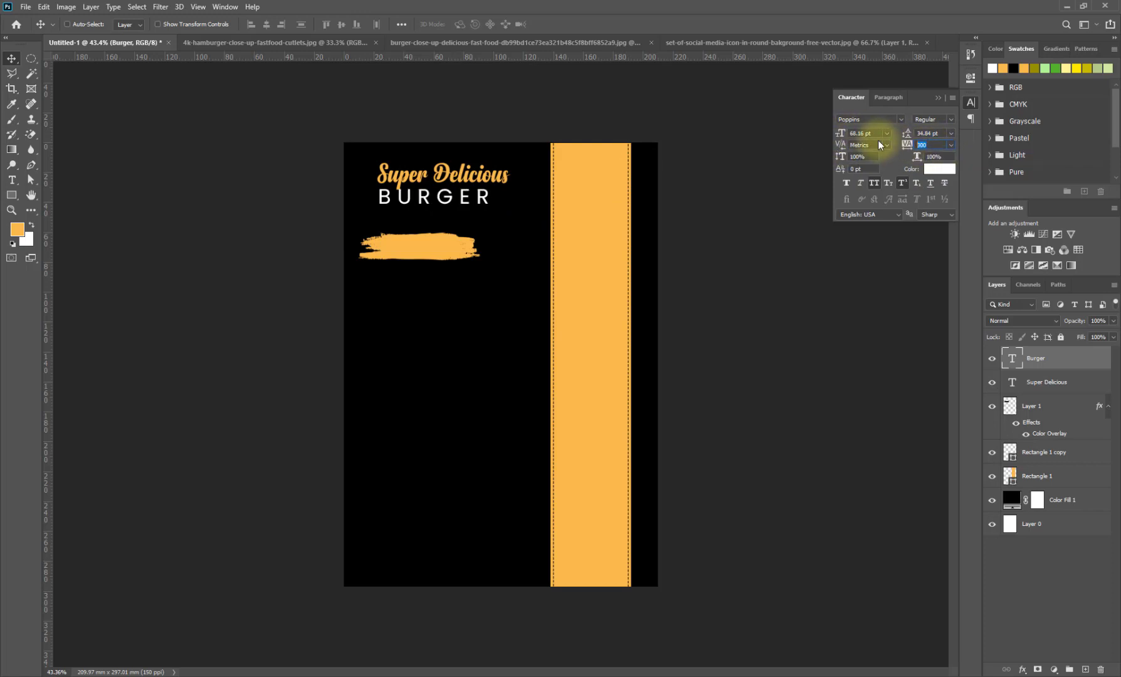
type("500")
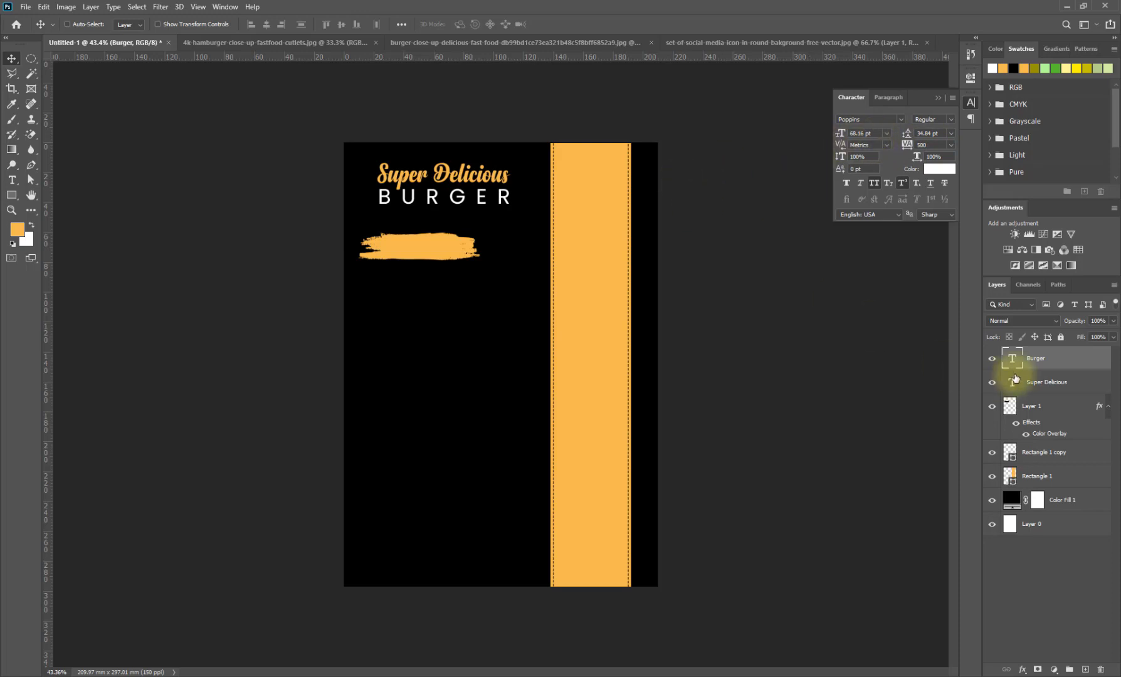
Duplicate the "Burger" text straight down onto the orange brush stroke and set the copy's tracking to 0
key("ctrl")
left_click_drag(483, 201, 483, 251)
left_click(951, 145)
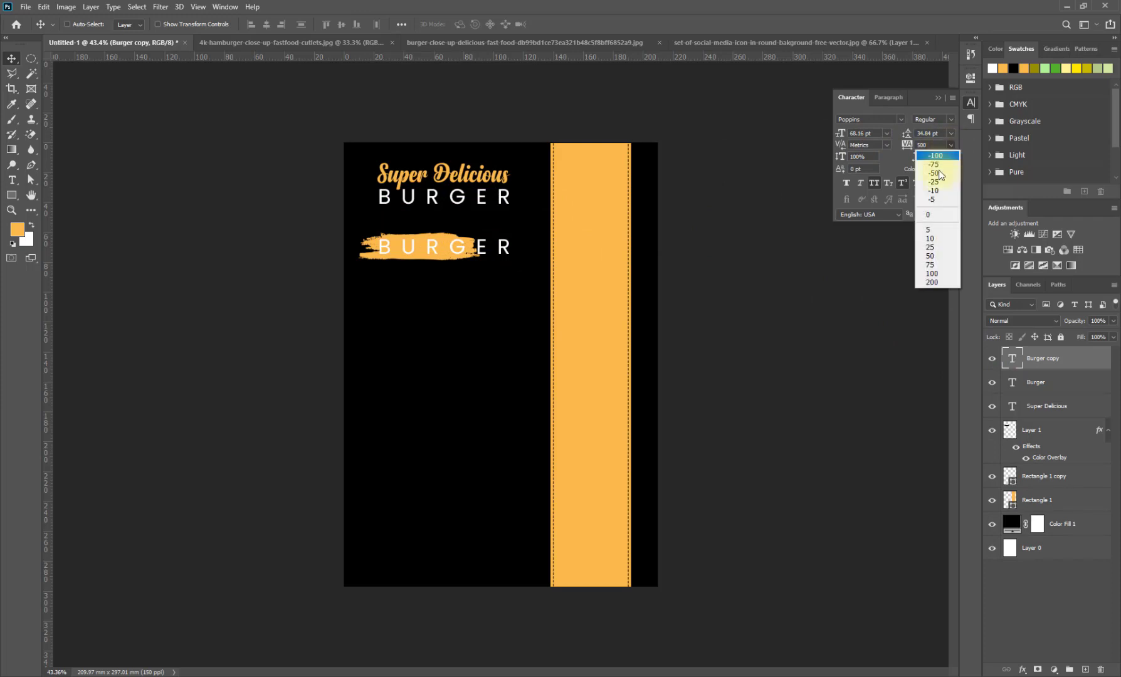
double_click(921, 147)
type("0")
Colour the "Burger" text on the brush stroke black (000000) and set its font style to SemiBold
left_click(934, 170)
left_click(372, 331)
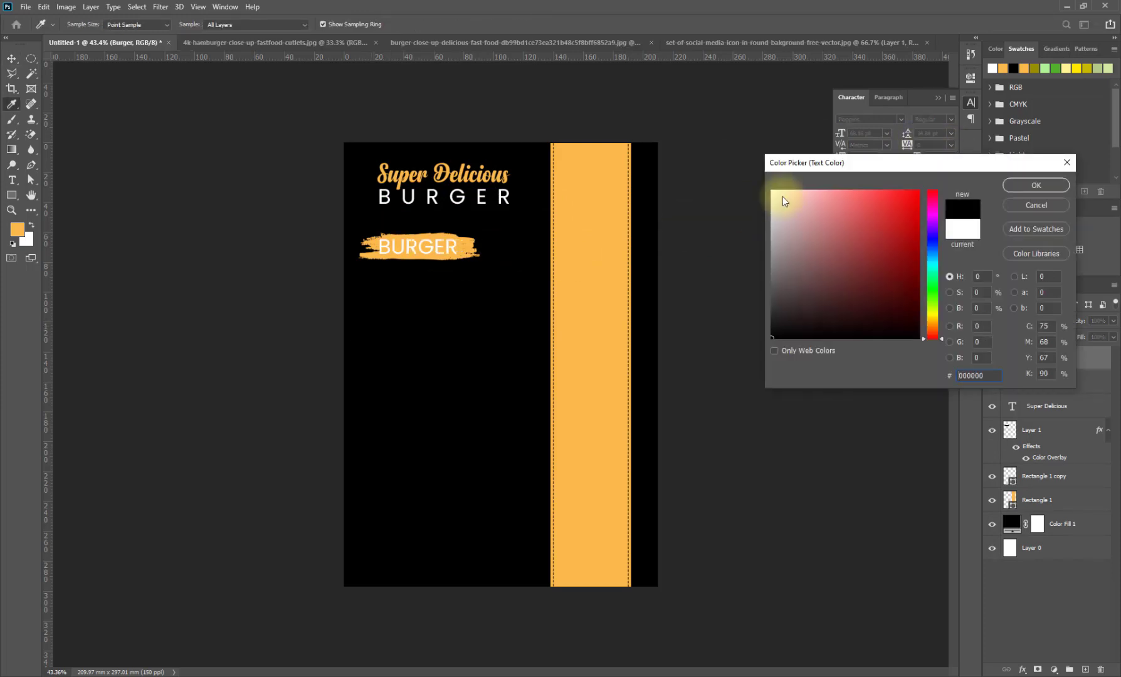
key("Return")
left_click(951, 121)
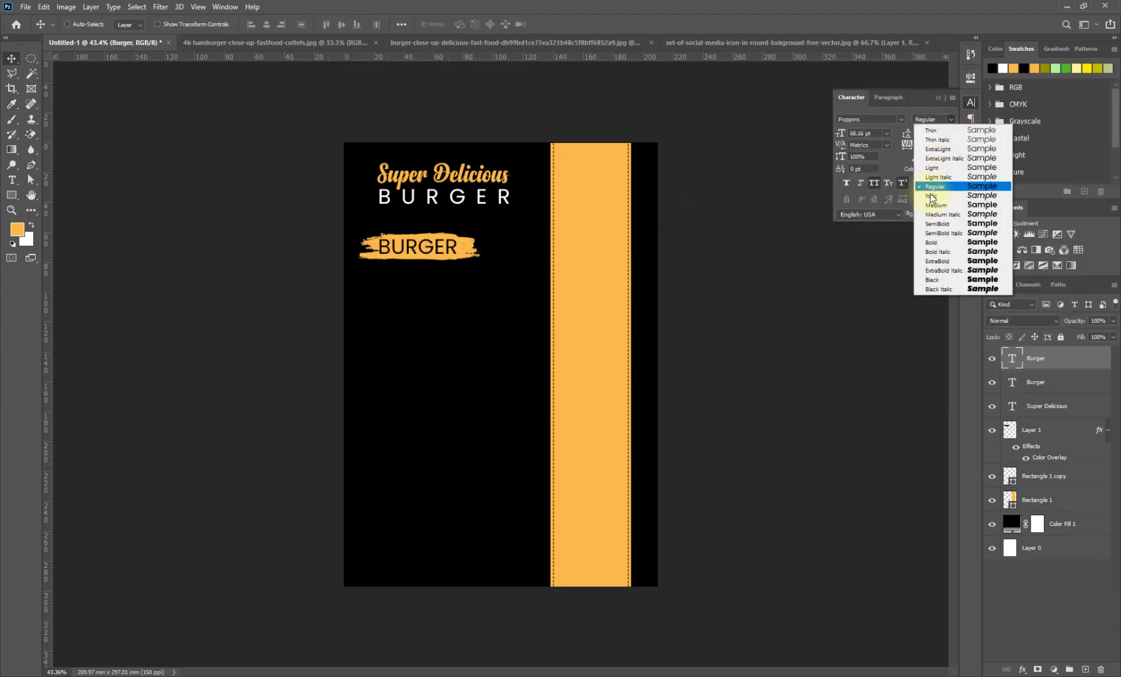
left_click(933, 224)
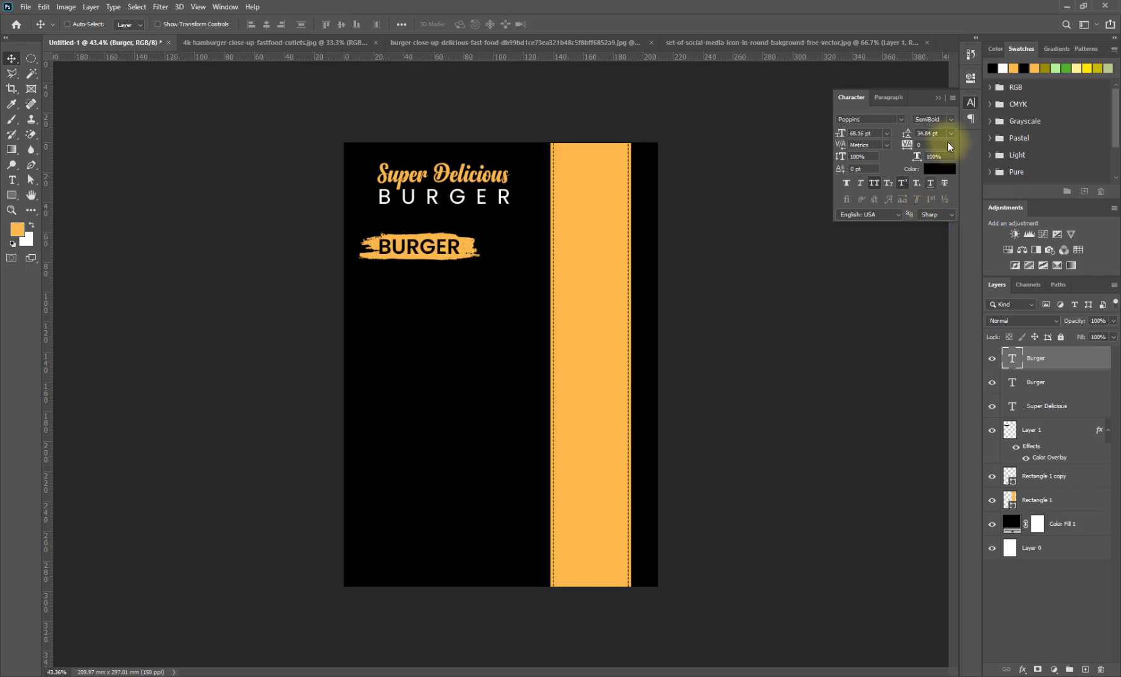
Scale the black "Burger" text to about 91% and centre it on the brush stroke
left_click(938, 97)
key("ctrl+t")
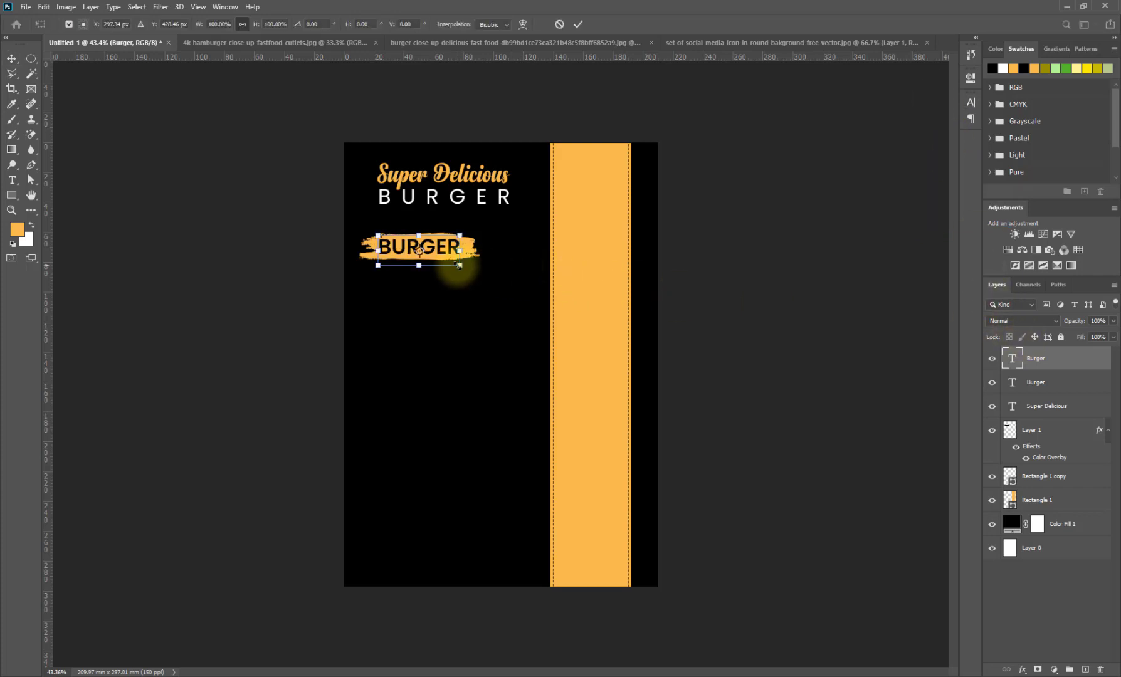
left_click_drag(457, 265, 450, 263)
left_click(577, 25)
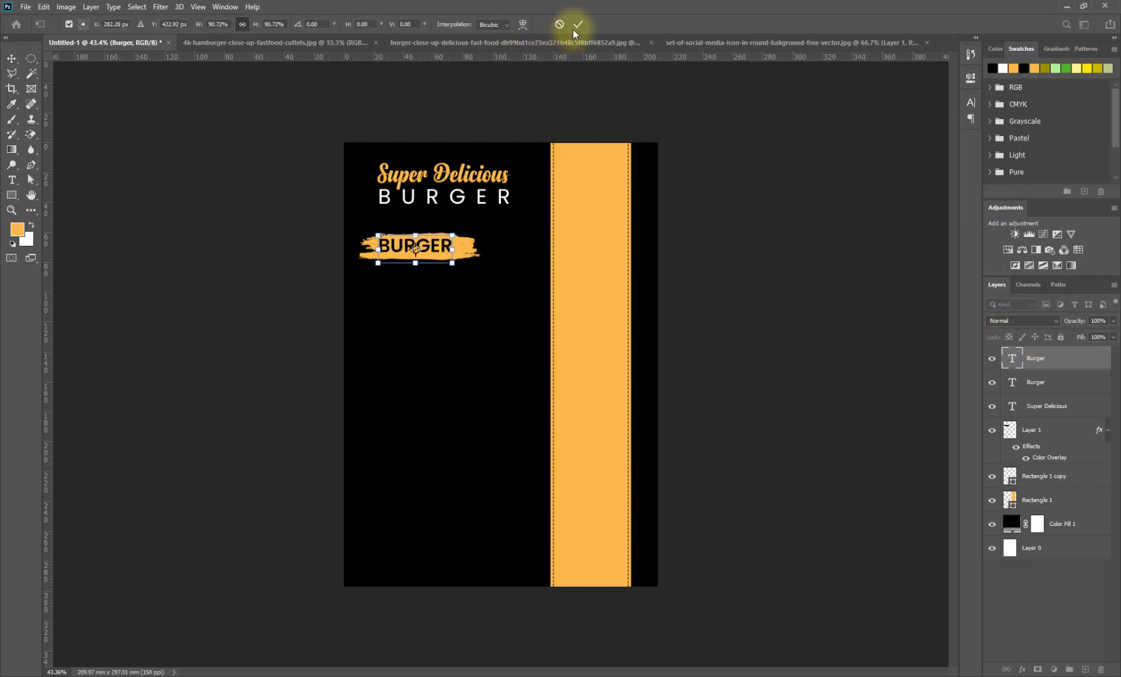
key("ctrl+0")
left_click_drag(422, 210, 432, 216)
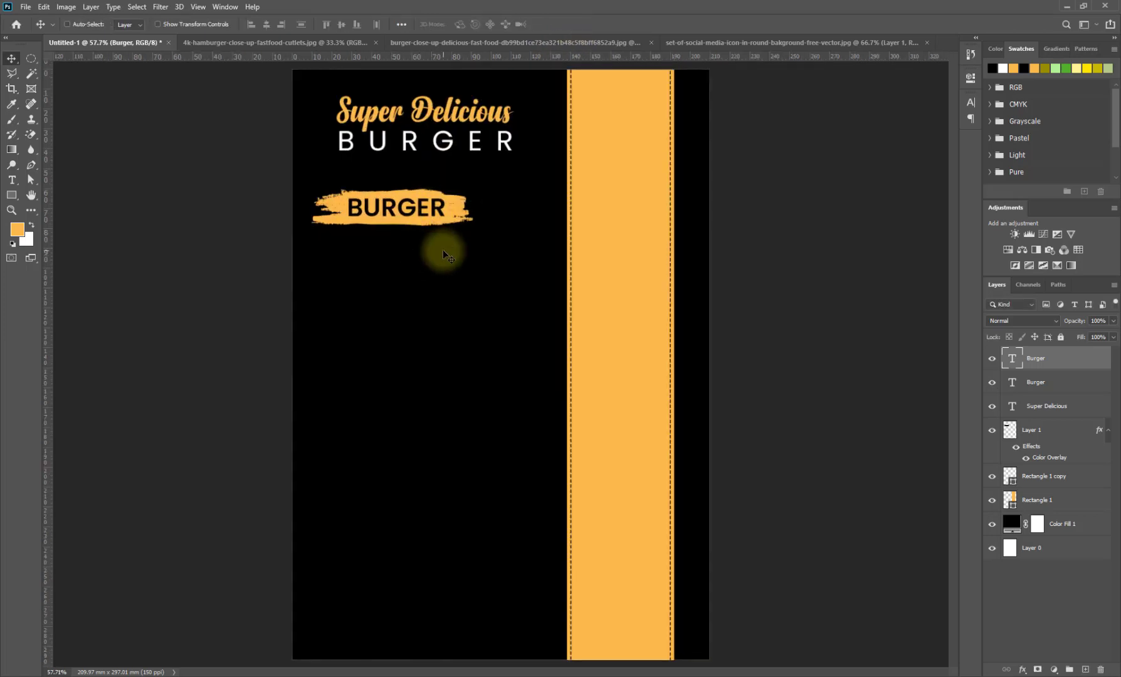
Duplicate the black "Burger" text just below the brush stroke and colour the copy white
scroll(623, 287, "down", 2)
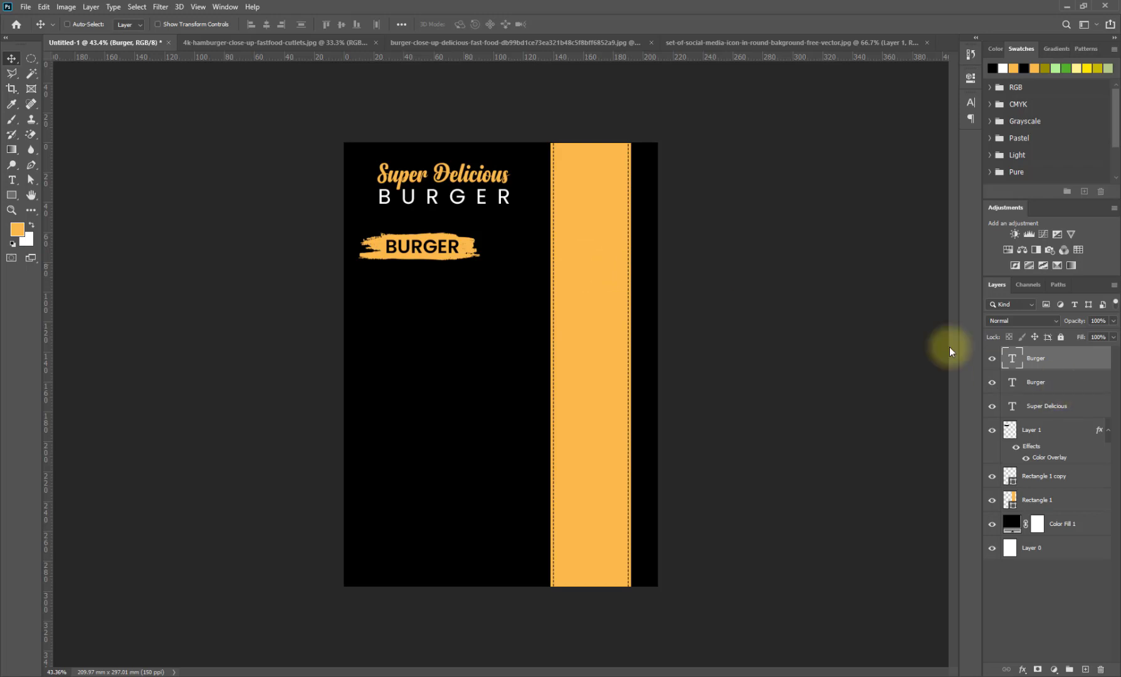
left_click_drag(419, 275, 419, 282)
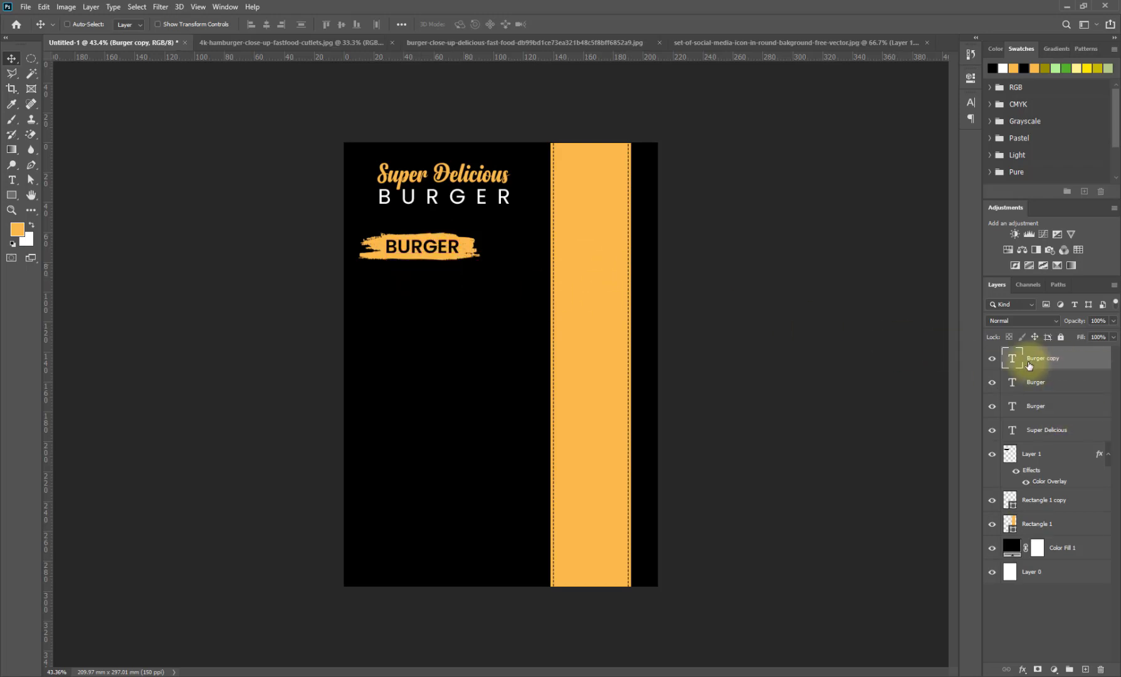
double_click(1013, 356)
left_click(971, 103)
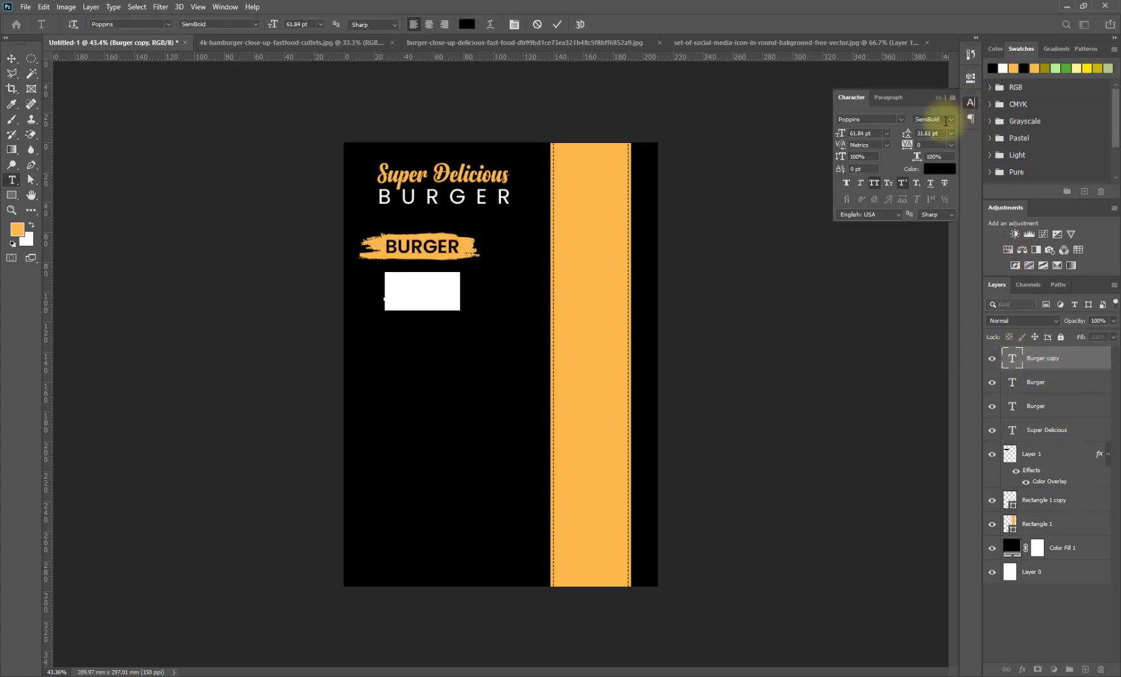
key("alt+BackSpace")
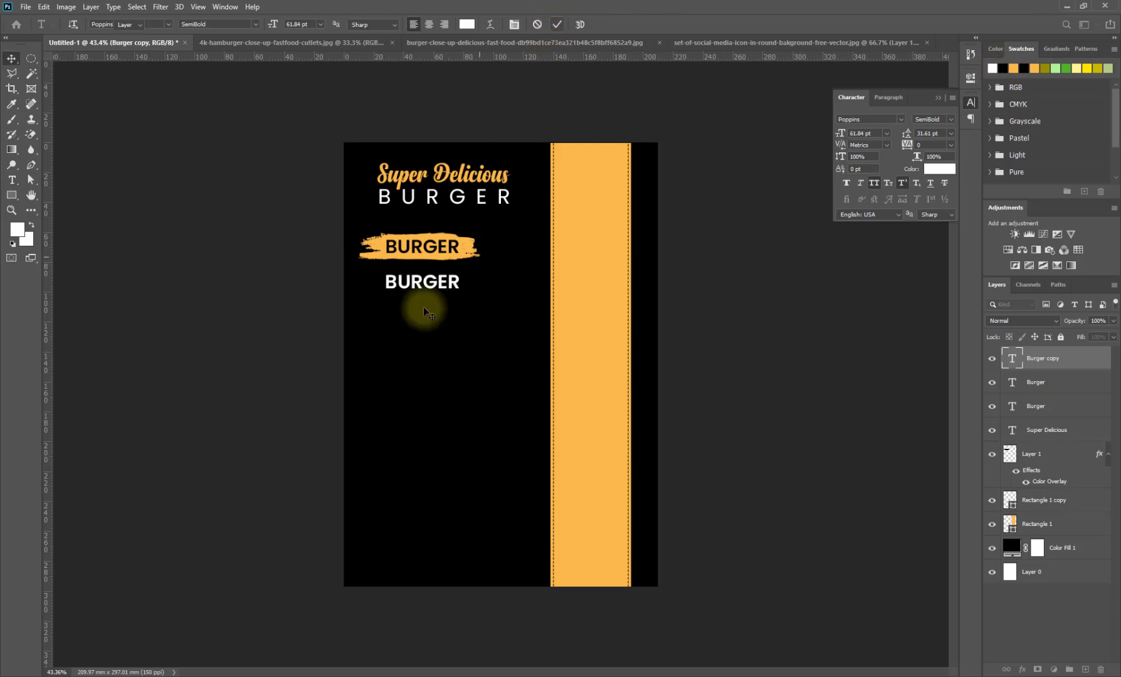
key("ctrl+Return")
Set the white "Burger" copy below the brush stroke to the Regular style and turn off All Caps
left_click(952, 119)
left_click(938, 186)
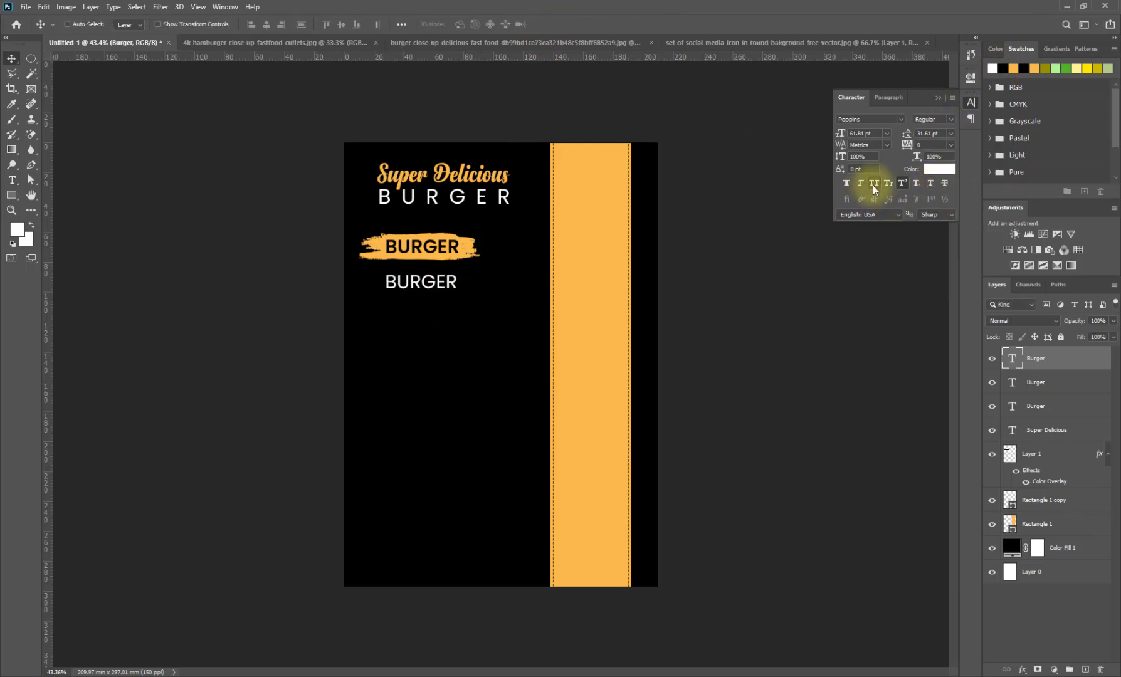
Replace the wording of the white "Burger" copy below the brush stroke with Lorem Ipsum placeholder text
left_click(113, 7)
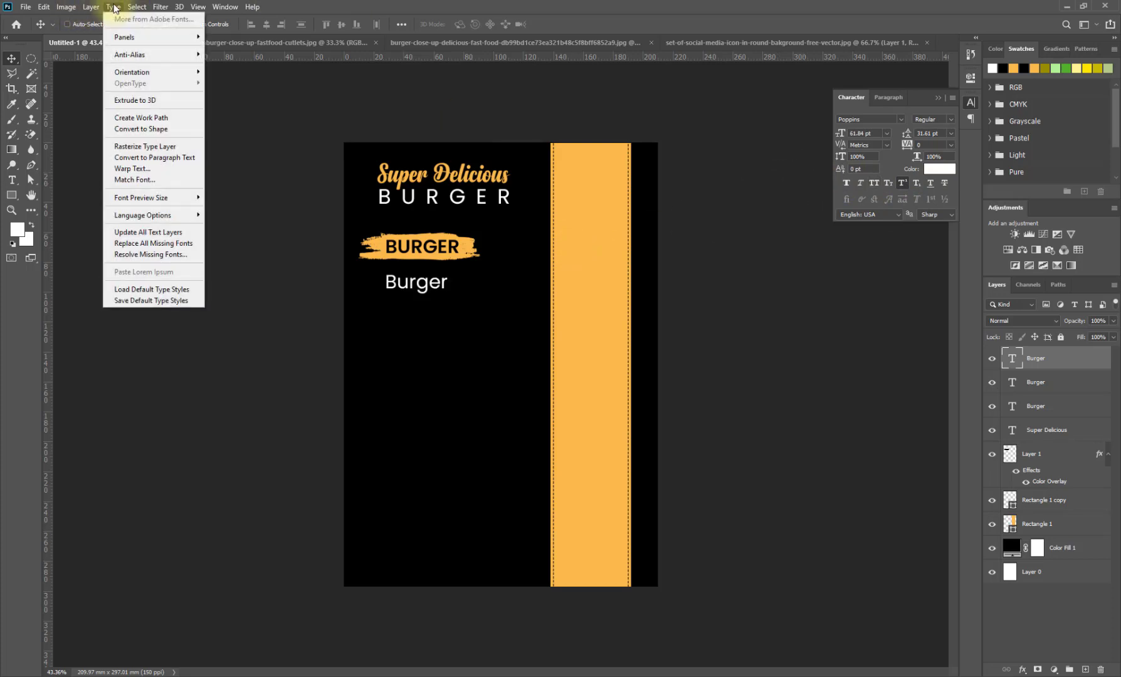
left_click(115, 7)
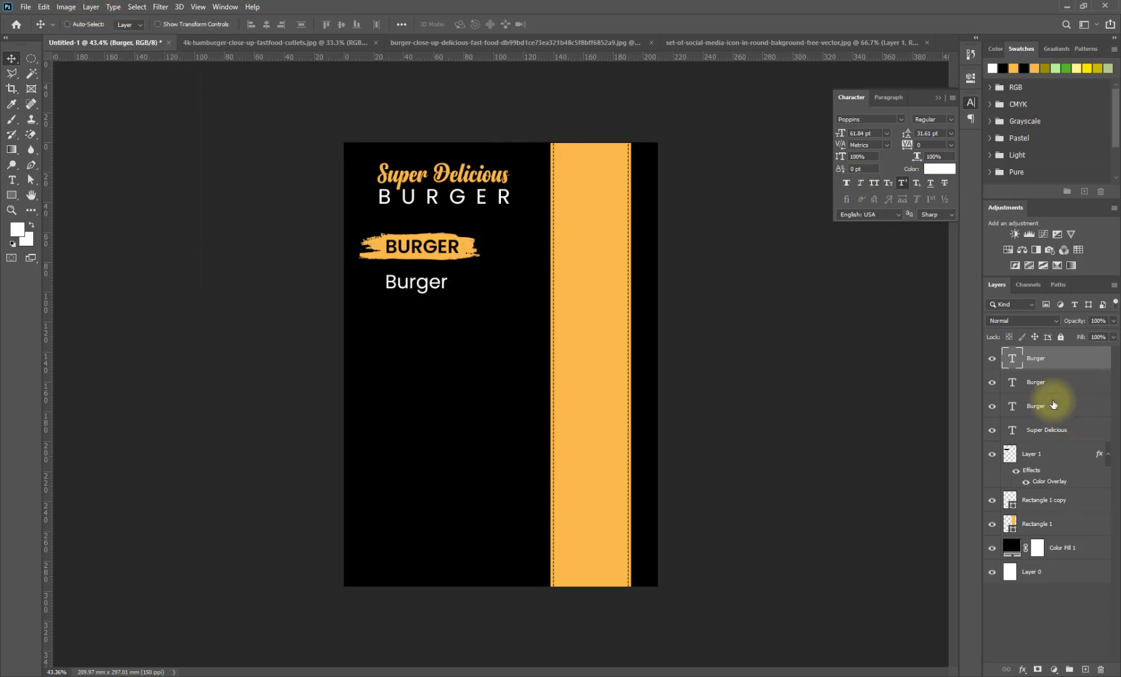
double_click(1016, 359)
left_click(114, 7)
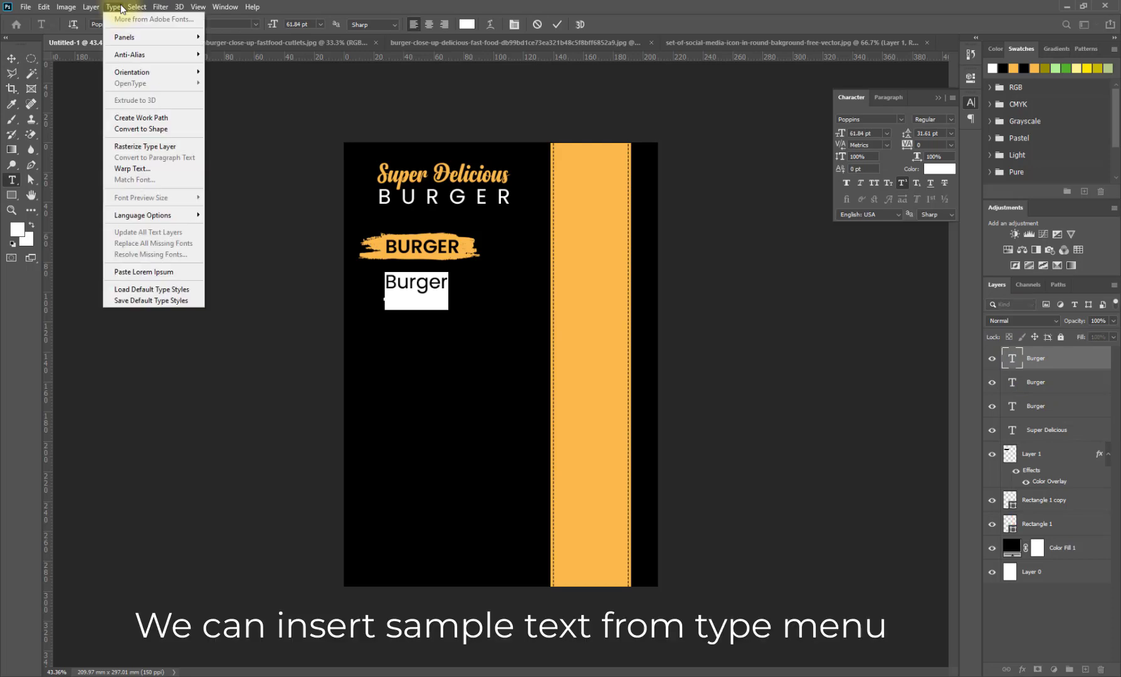
left_click(156, 269)
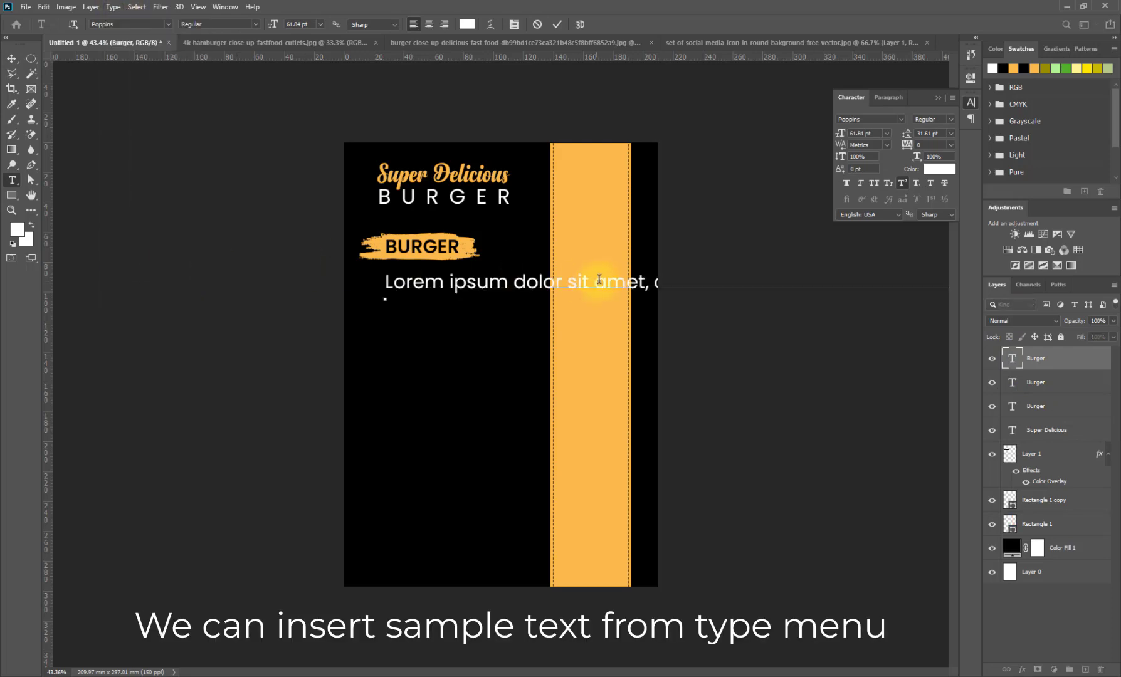
key("ctrl+a")
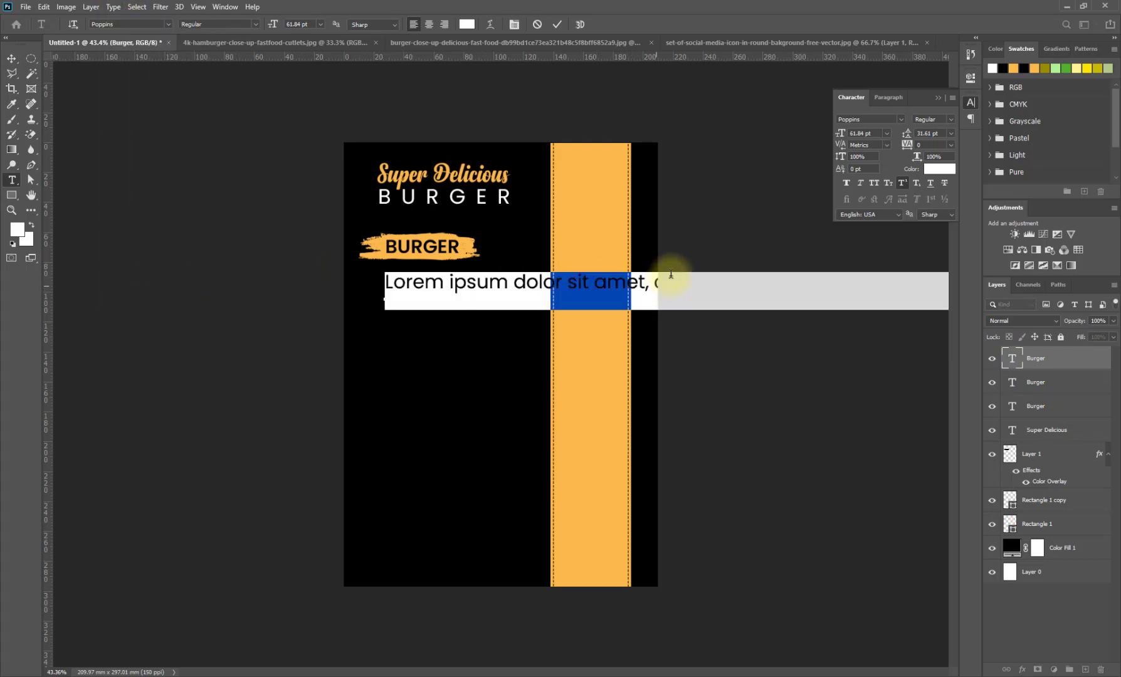
key("ctrl+Return")
Set the Lorem Ipsum text's size to 24 pt and its font style to SemiBold
left_click_drag(880, 133, 827, 134)
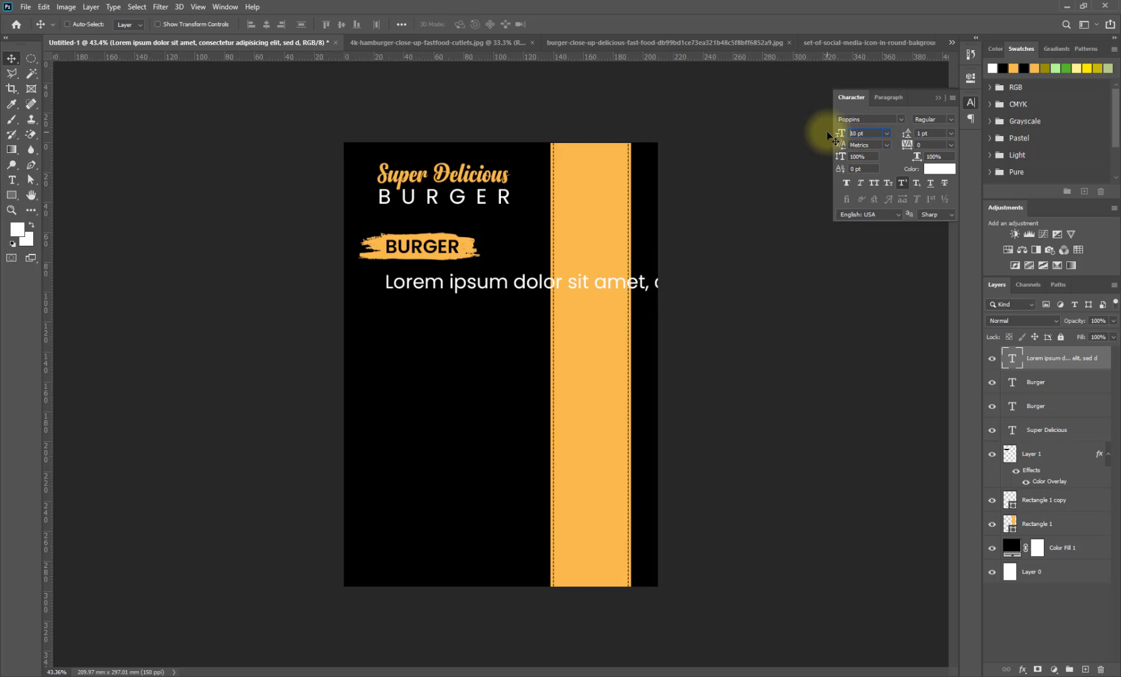
key("Return")
left_click(887, 133)
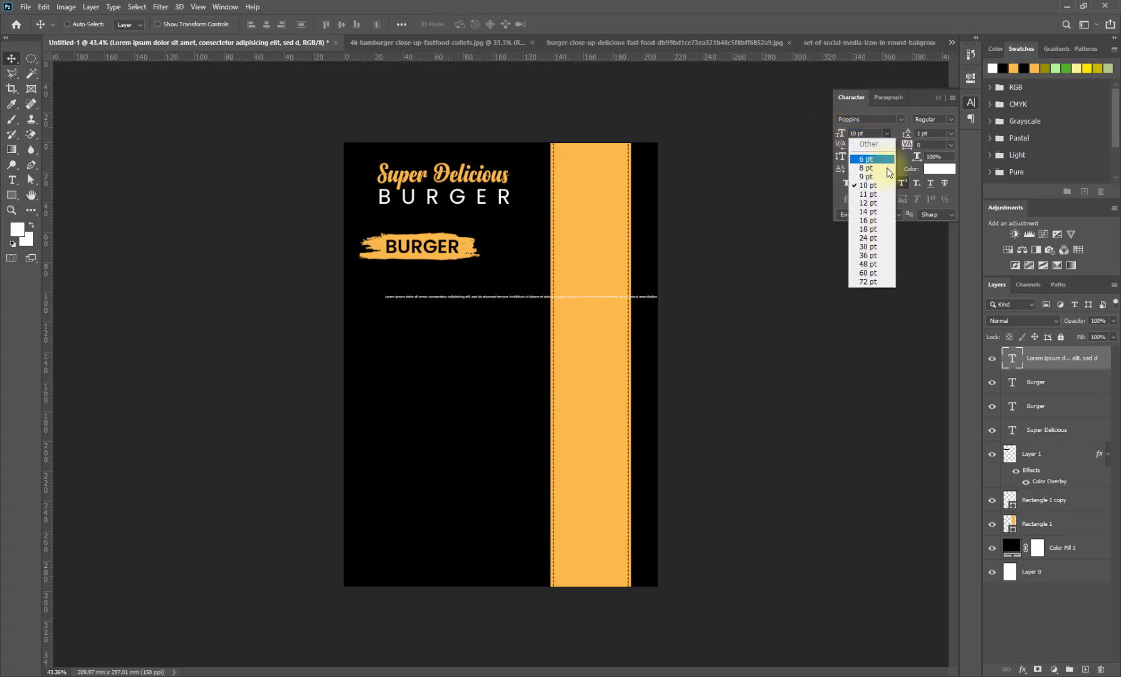
left_click(868, 236)
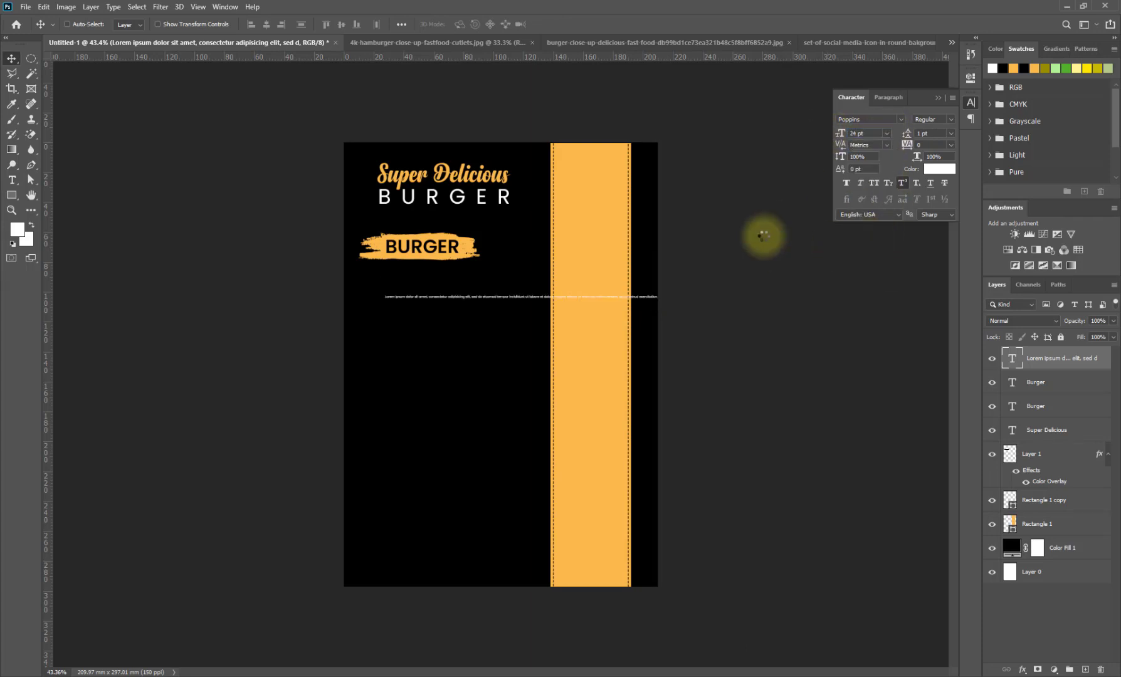
left_click(948, 120)
left_click(940, 224)
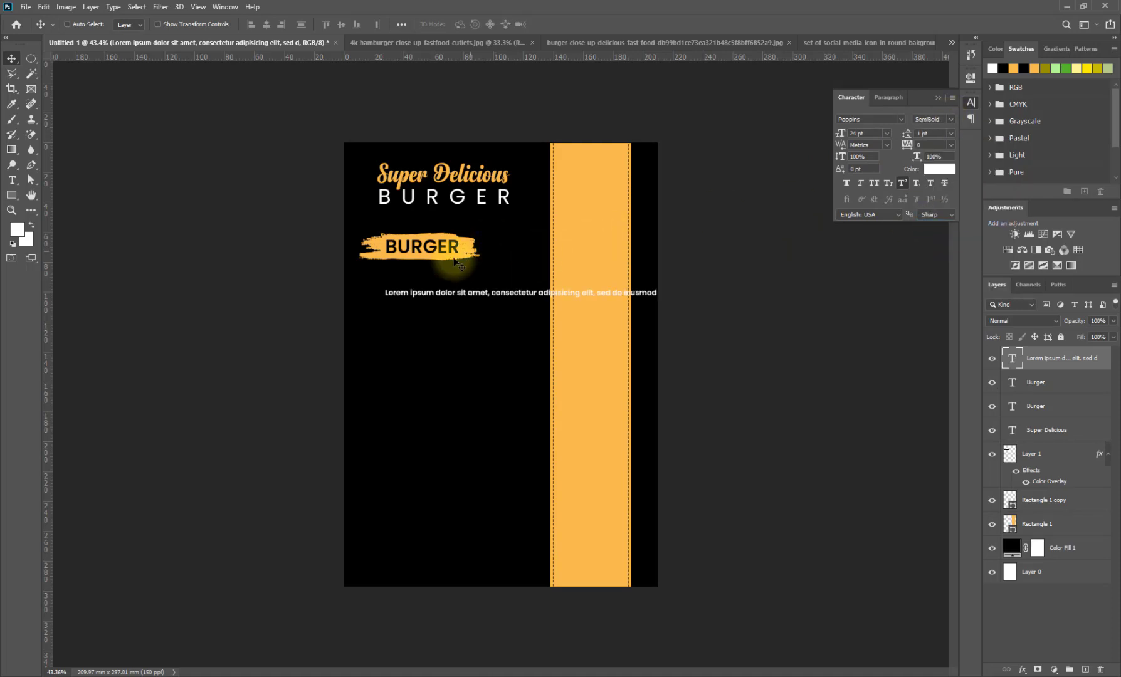
Insert a line break in the Lorem Ipsum text after "consectetur"
scroll(436, 295, "up", 3)
scroll(430, 294, "down", 1)
double_click(1013, 357)
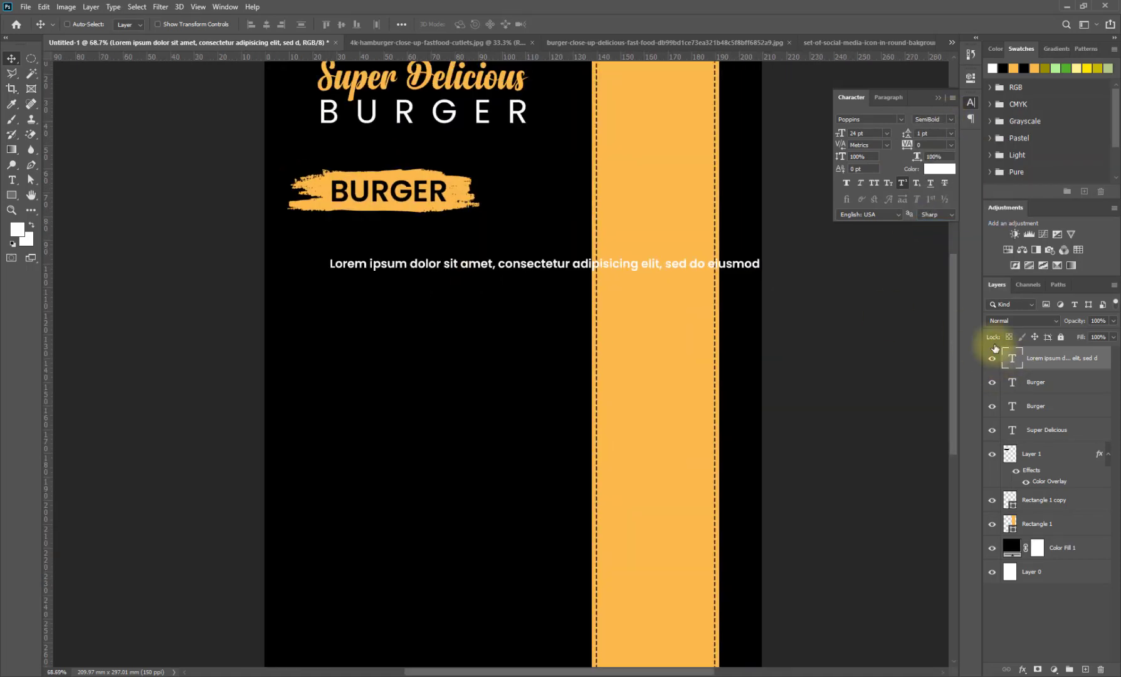
left_click(667, 264)
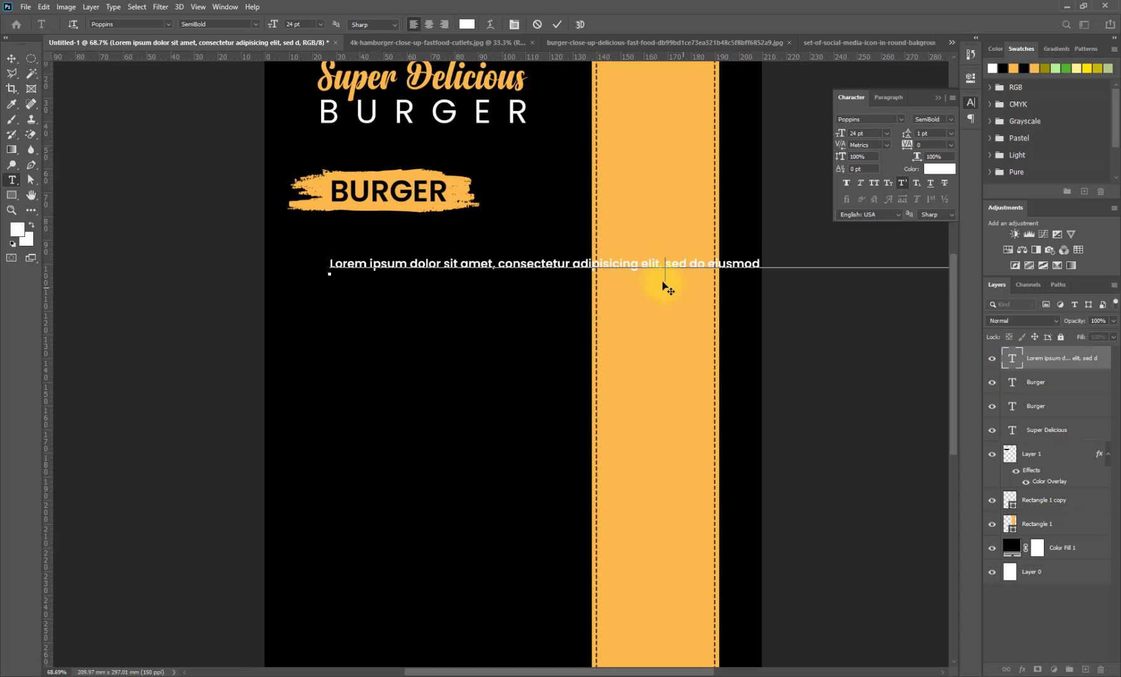
left_click(574, 263)
key("Return")
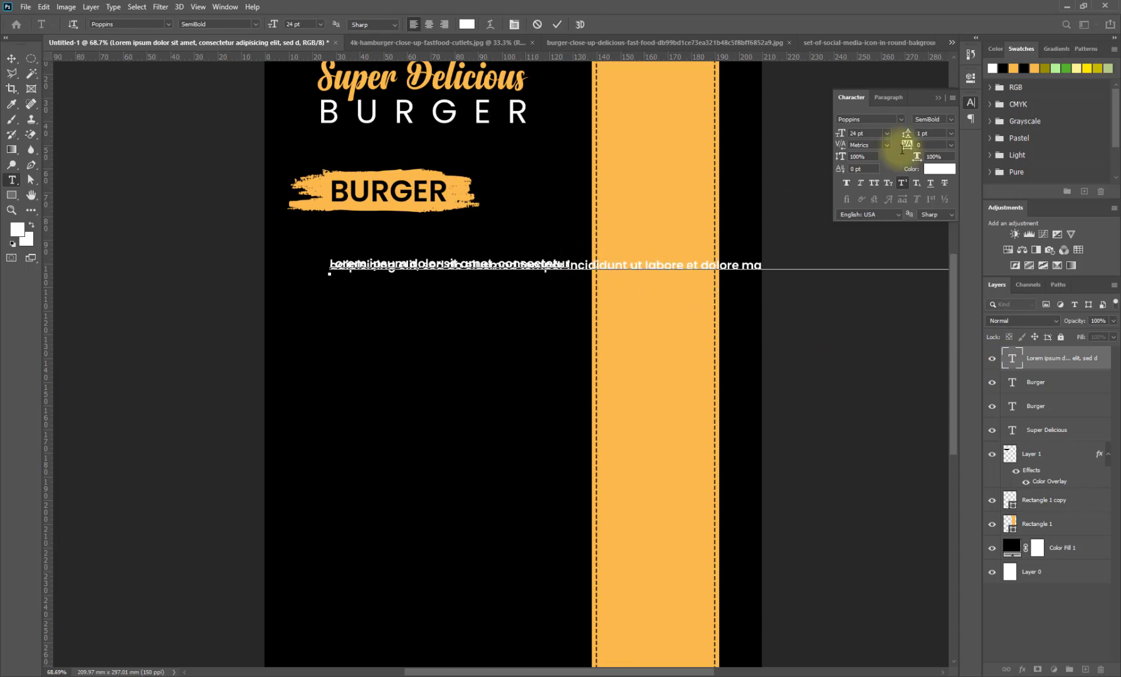
Set the leading of the entire Lorem Ipsum text to Auto
key("ctrl+a")
left_click(947, 119)
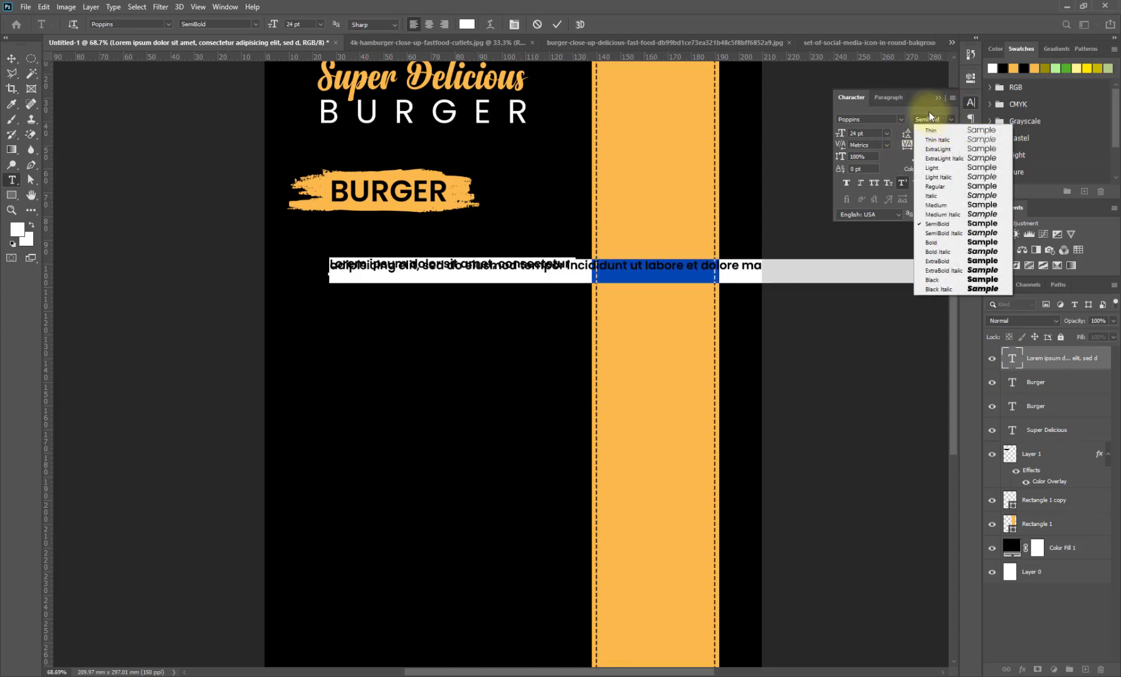
left_click(930, 111)
left_click(952, 133)
left_click(942, 144)
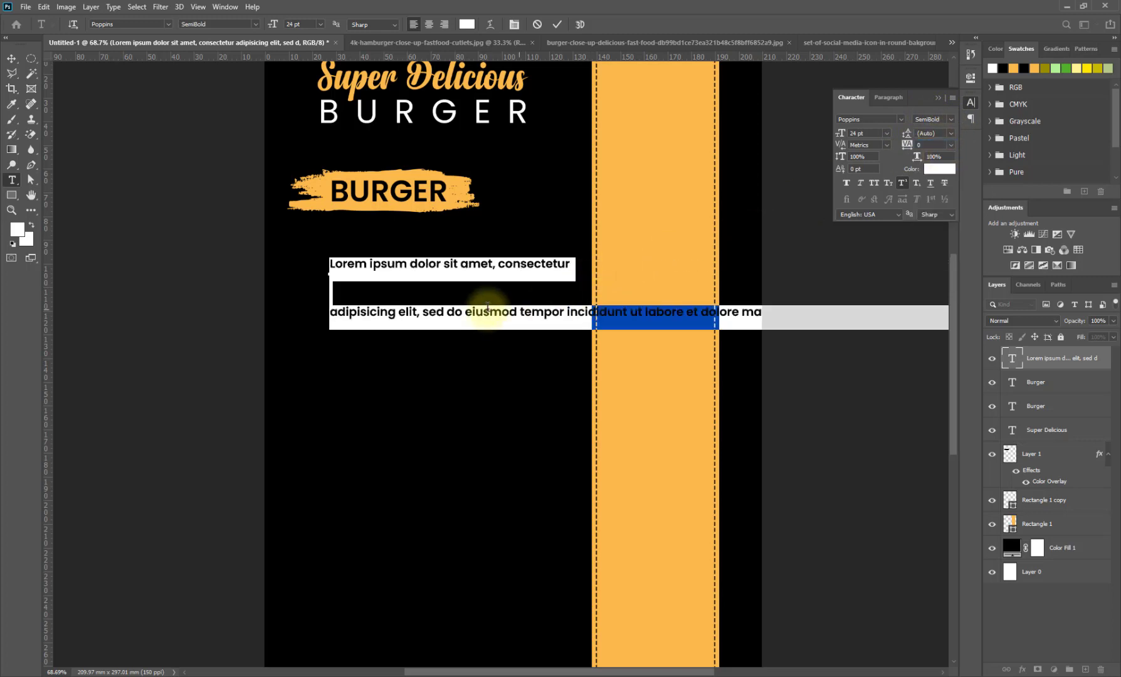
Delete everything after "consectetur" in the Lorem Ipsum text and move the remaining line to start near the brush stroke's left edge
left_click(477, 297)
left_click(330, 305)
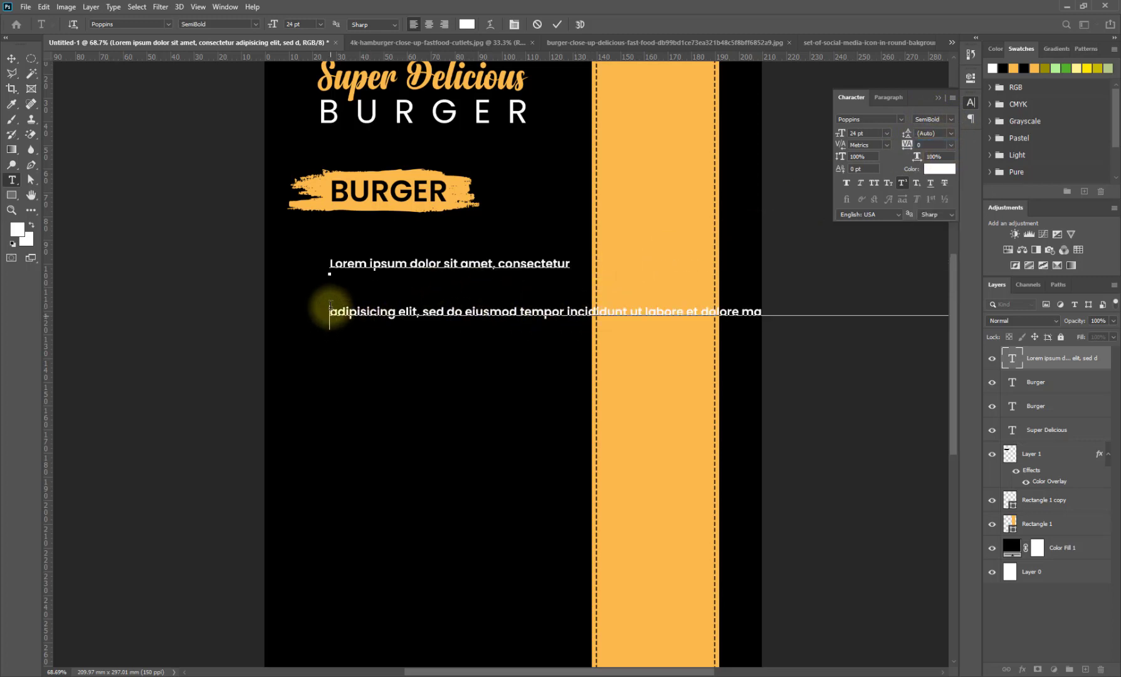
key("shift+End")
key("BackSpace")
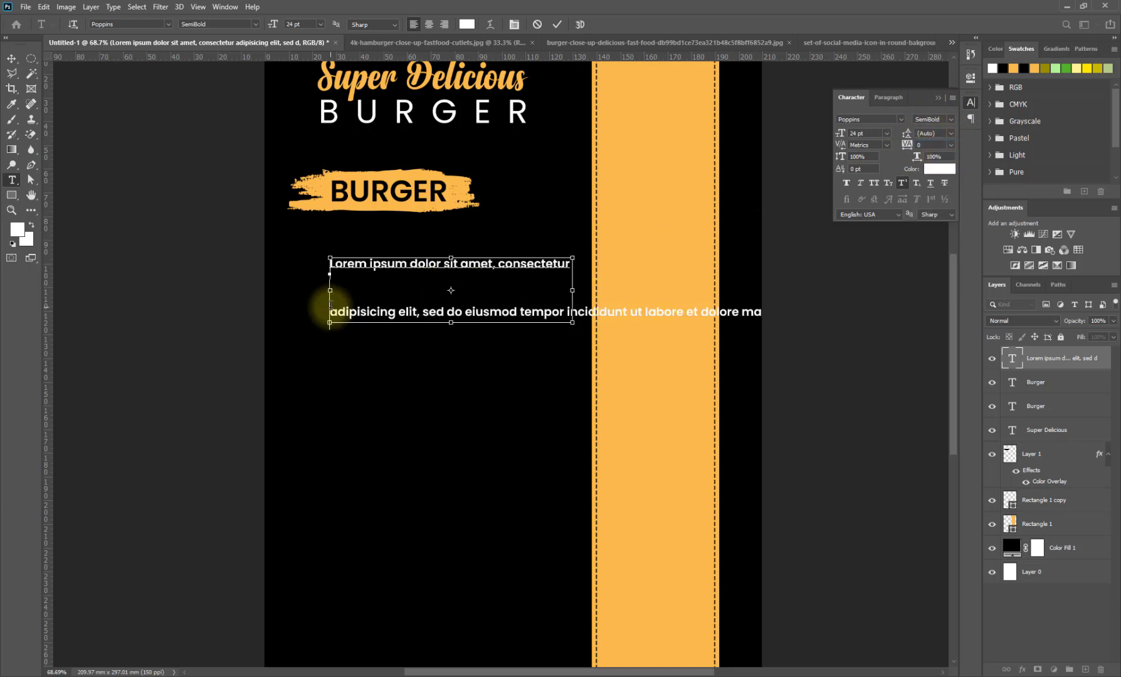
key("BackSpace")
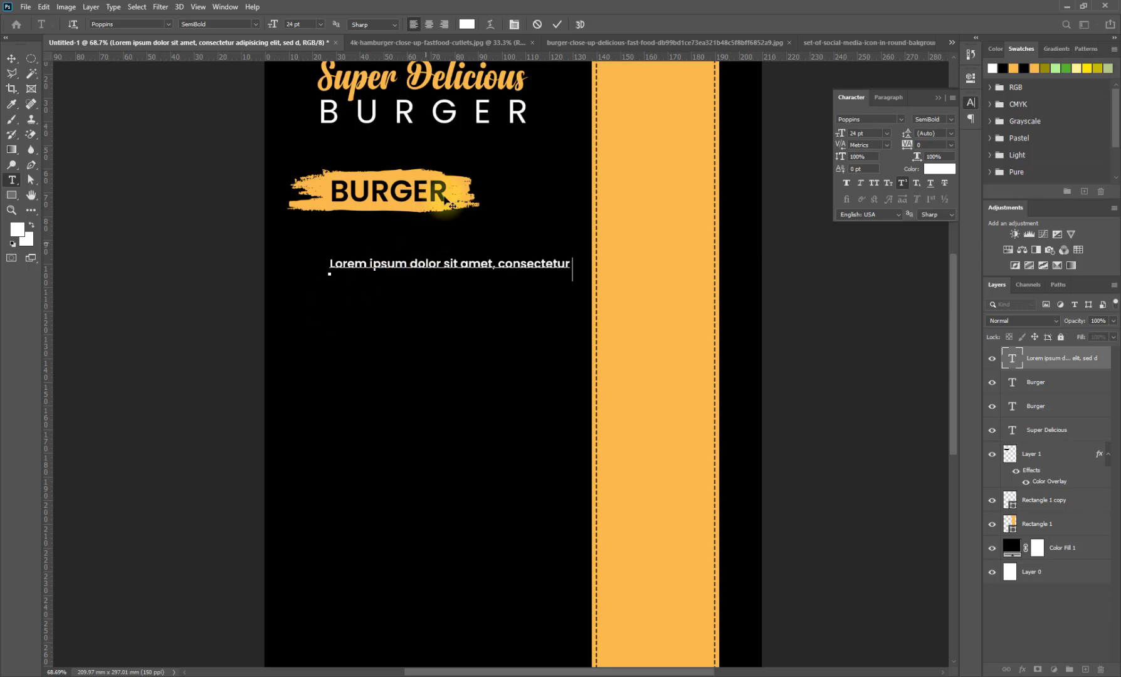
left_click(11, 59)
left_click_drag(438, 258, 404, 246)
Scale the "BURGER" section title and its brush stroke together to about 83% and move them slightly up
left_click(432, 207, "ctrl")
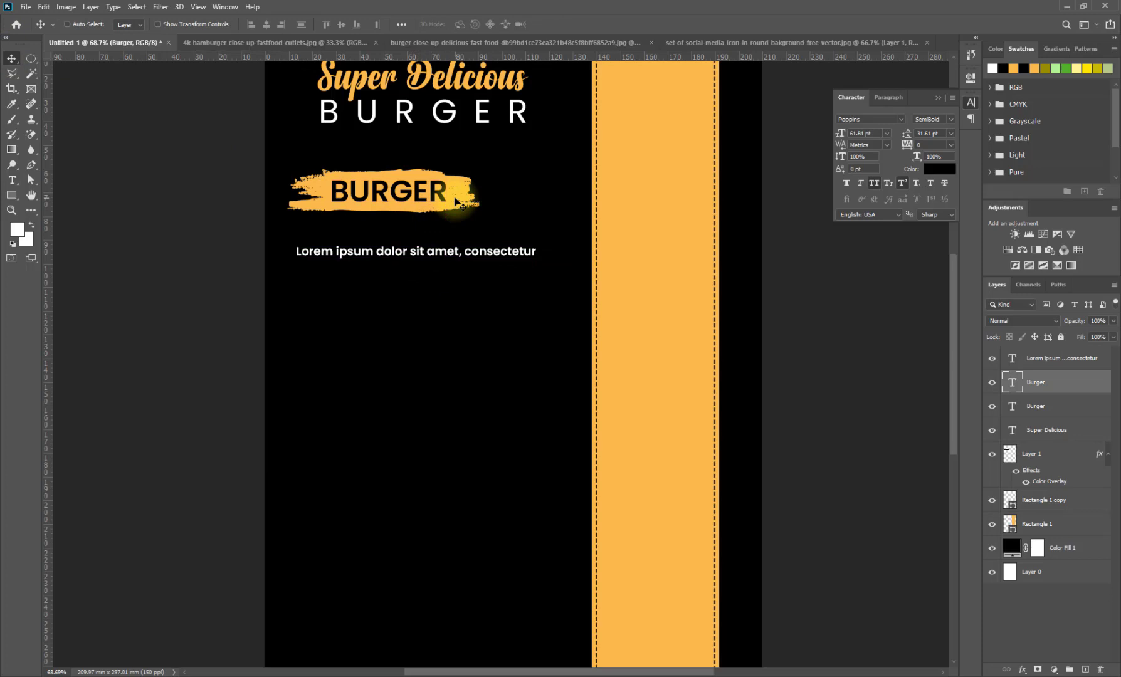
left_click(1033, 454, "ctrl")
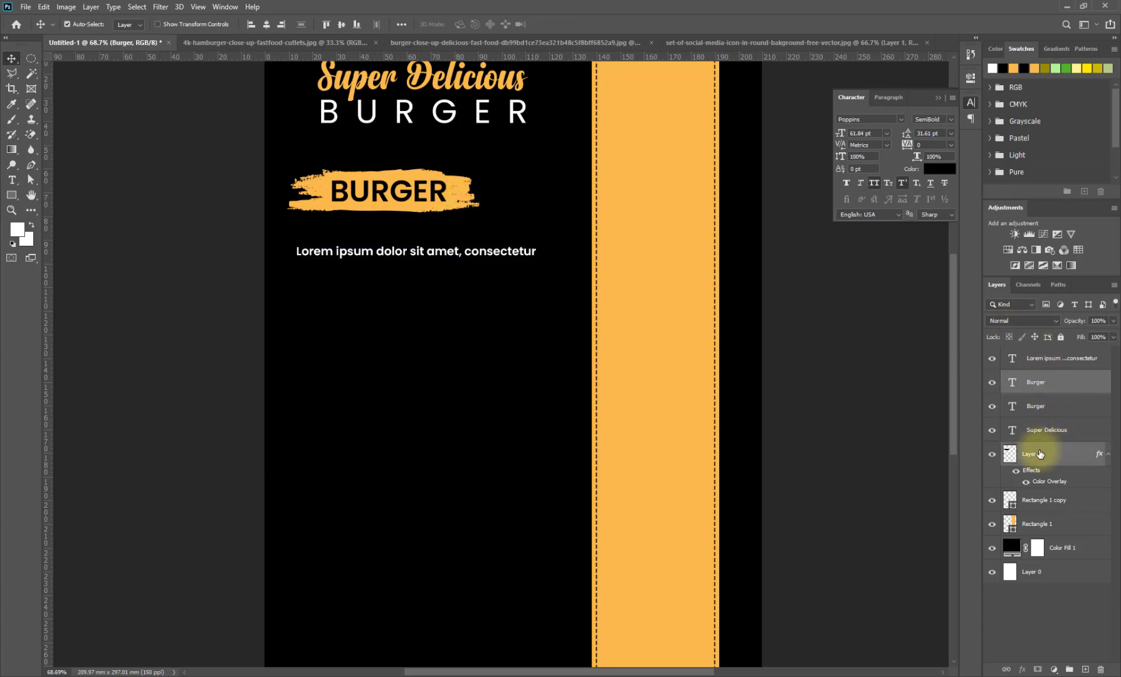
key("ctrl+t")
left_click_drag(475, 213, 429, 178)
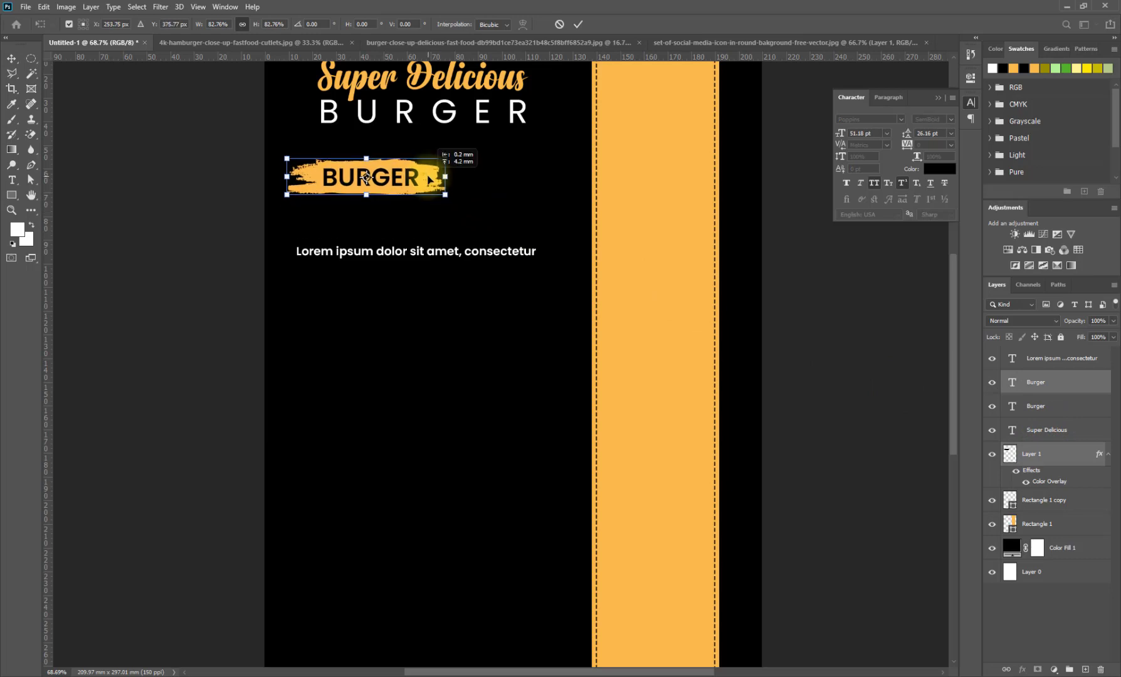
left_click(578, 25)
Move the Lorem Ipsum line closer to the section title and replace "consectetur" with a spaced-out "$ 50" price
left_click_drag(426, 252, 418, 242)
key("t")
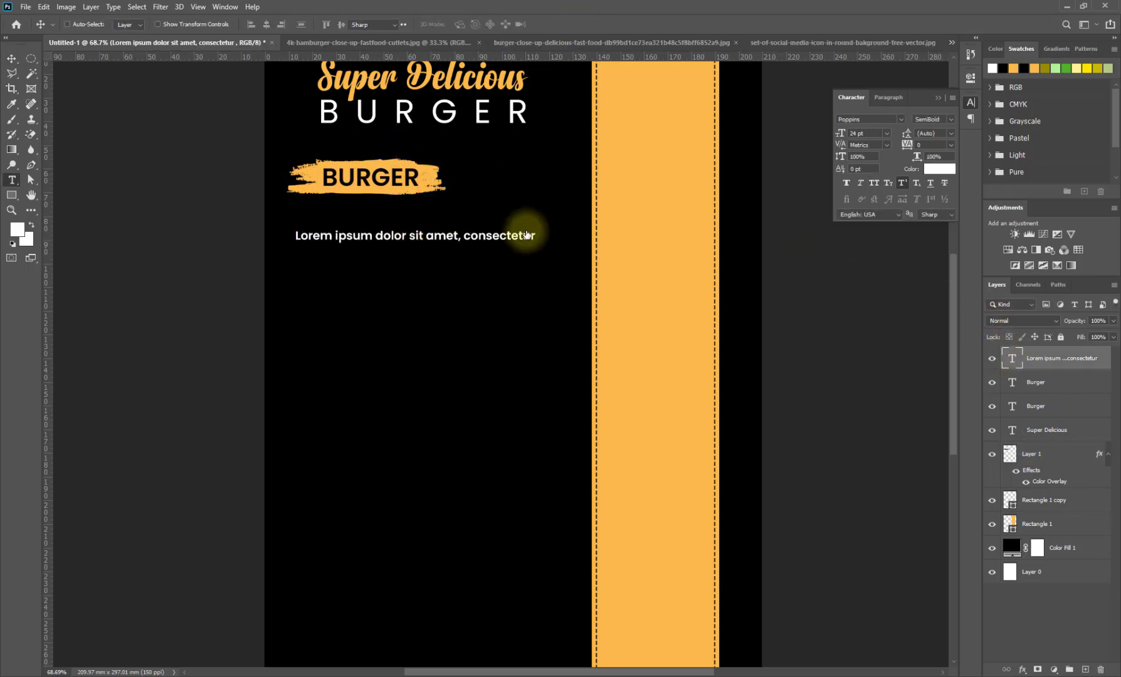
left_click(536, 234)
left_click_drag(534, 234, 467, 234)
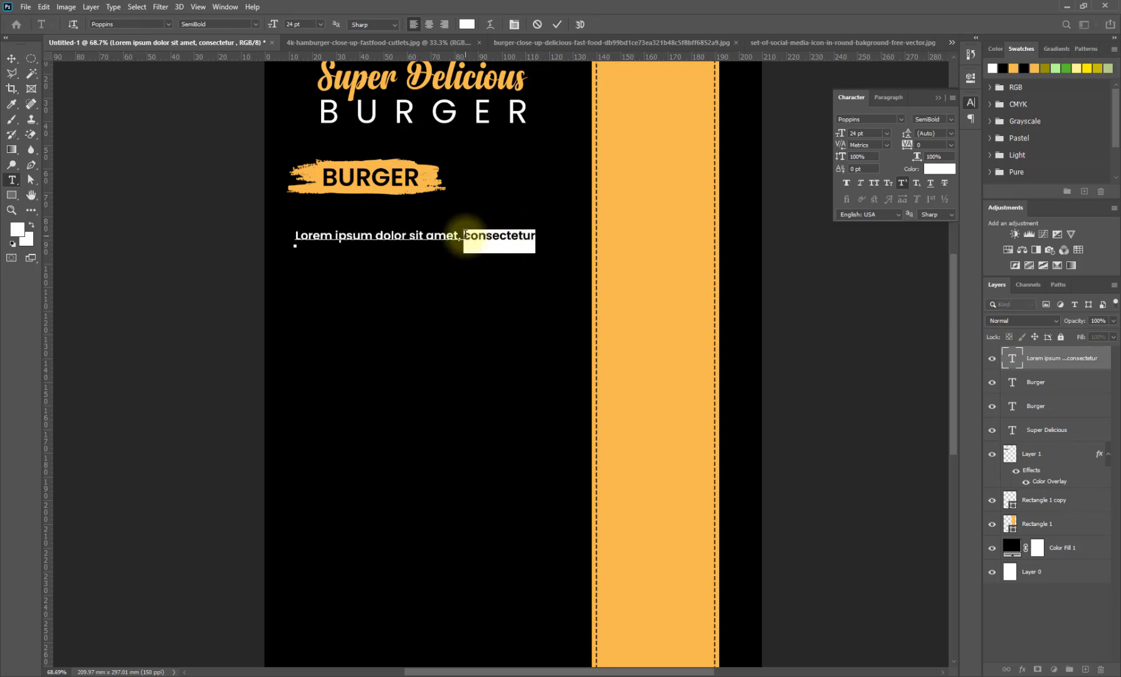
key("BackSpace")
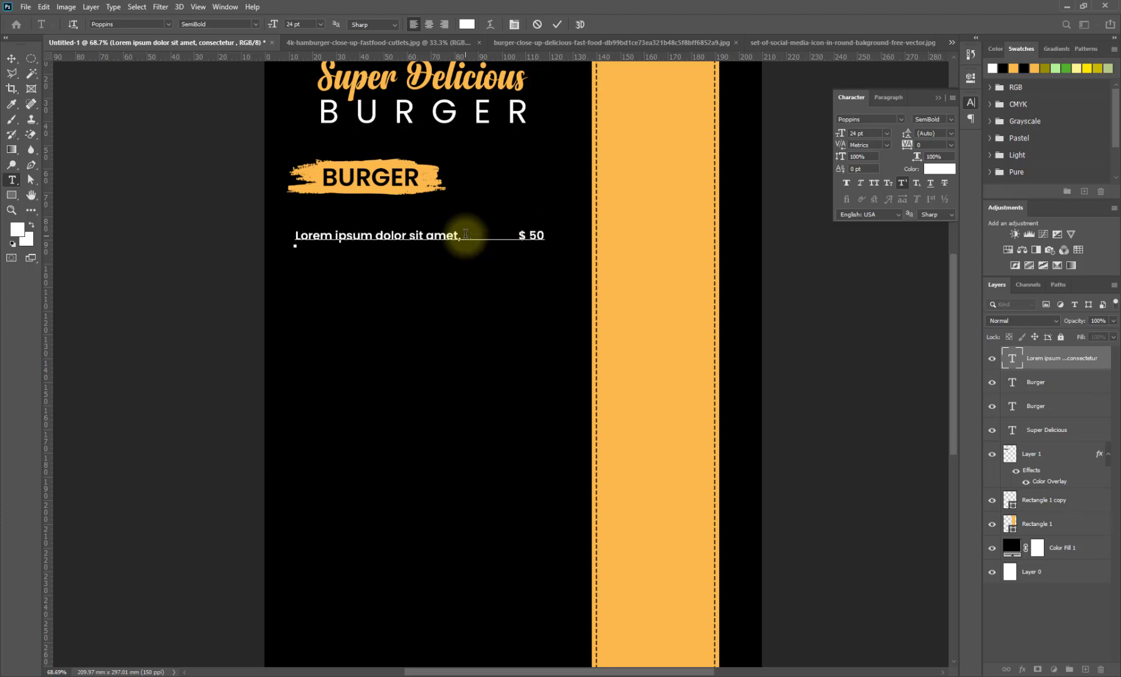
left_click(557, 24)
Duplicate the Lorem Ipsum price line directly below itself and set the copy's font style to Regular
key("v")
left_click_drag(431, 241, 429, 265)
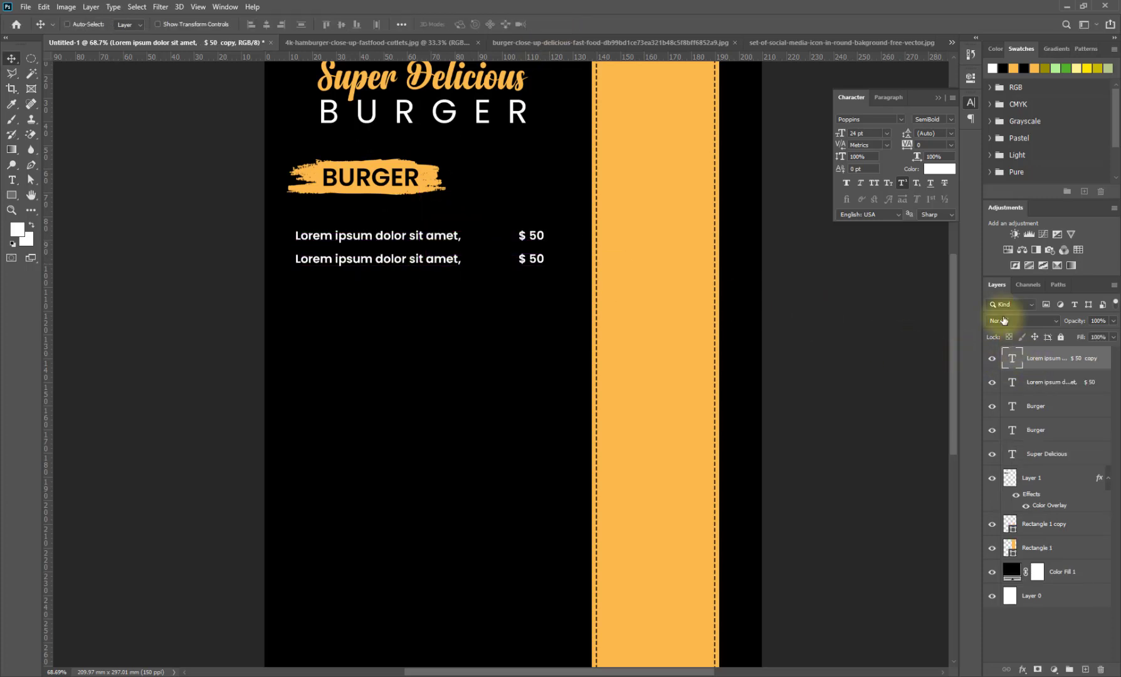
double_click(552, 257)
left_click(953, 121)
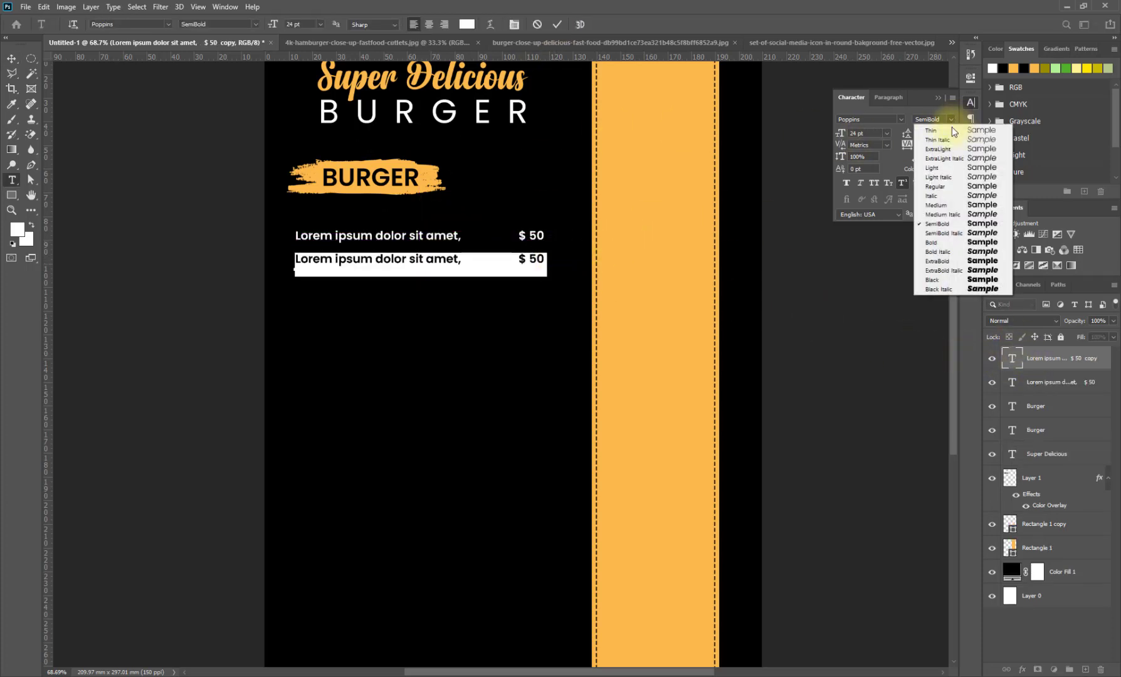
left_click(950, 186)
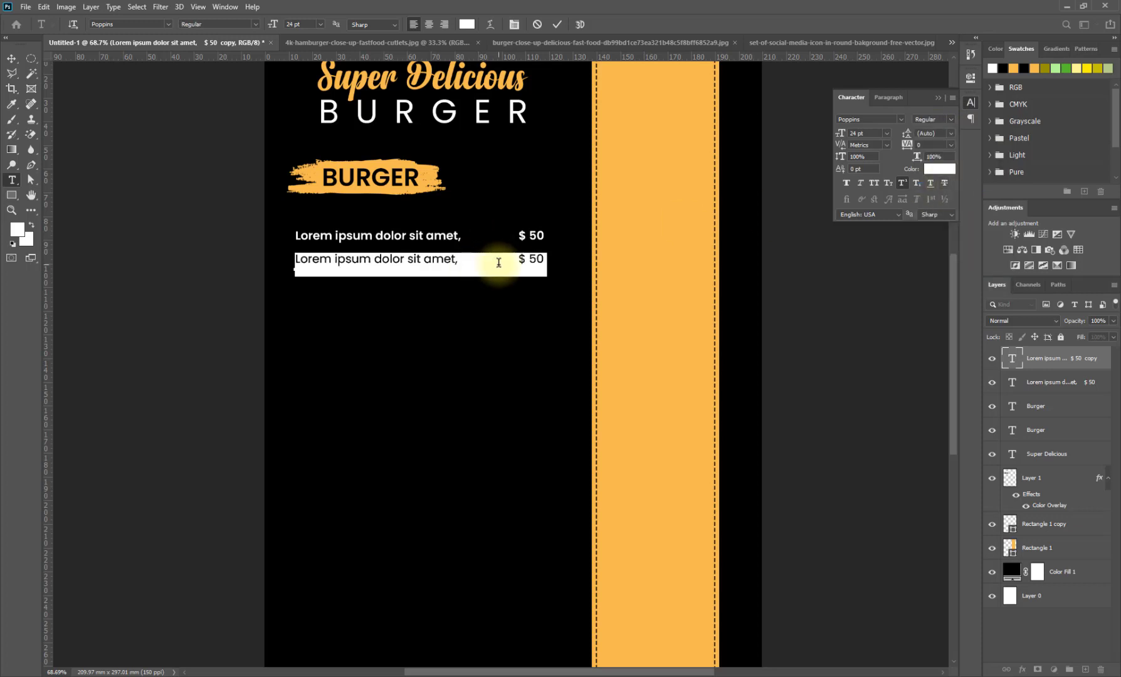
Repeat "Lorem ipsum dolor sit amet," in the lower line and delete its "$ 50" price
left_click_drag(460, 258, 295, 265)
key("ctrl+c")
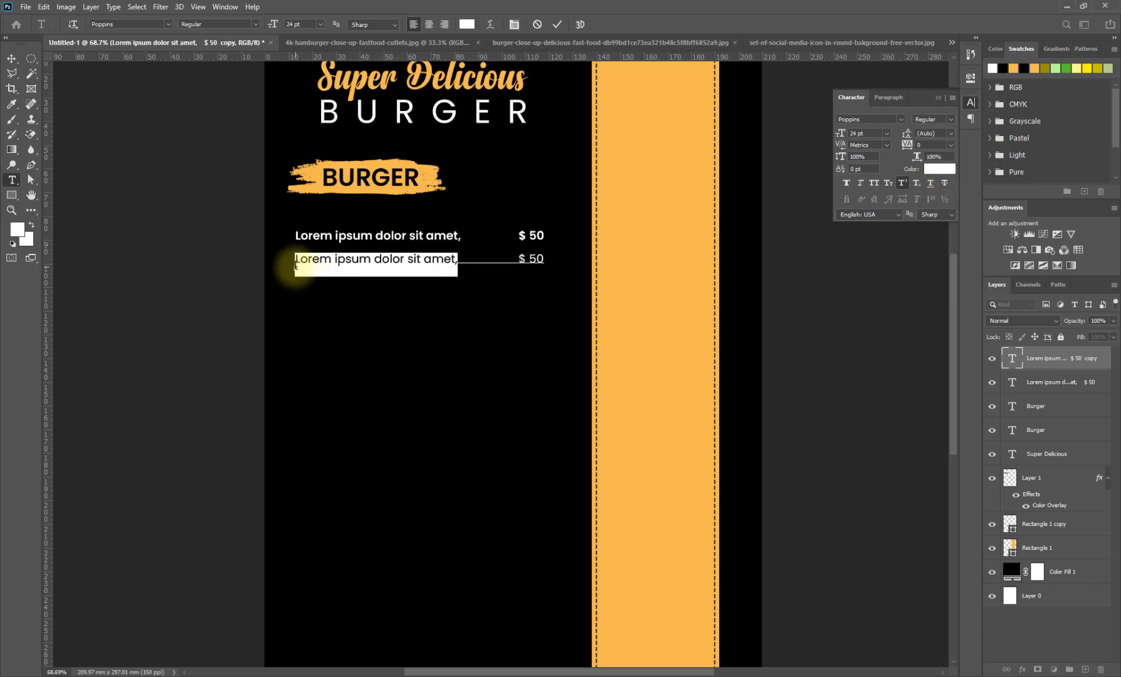
key("Right")
key("ctrl+v")
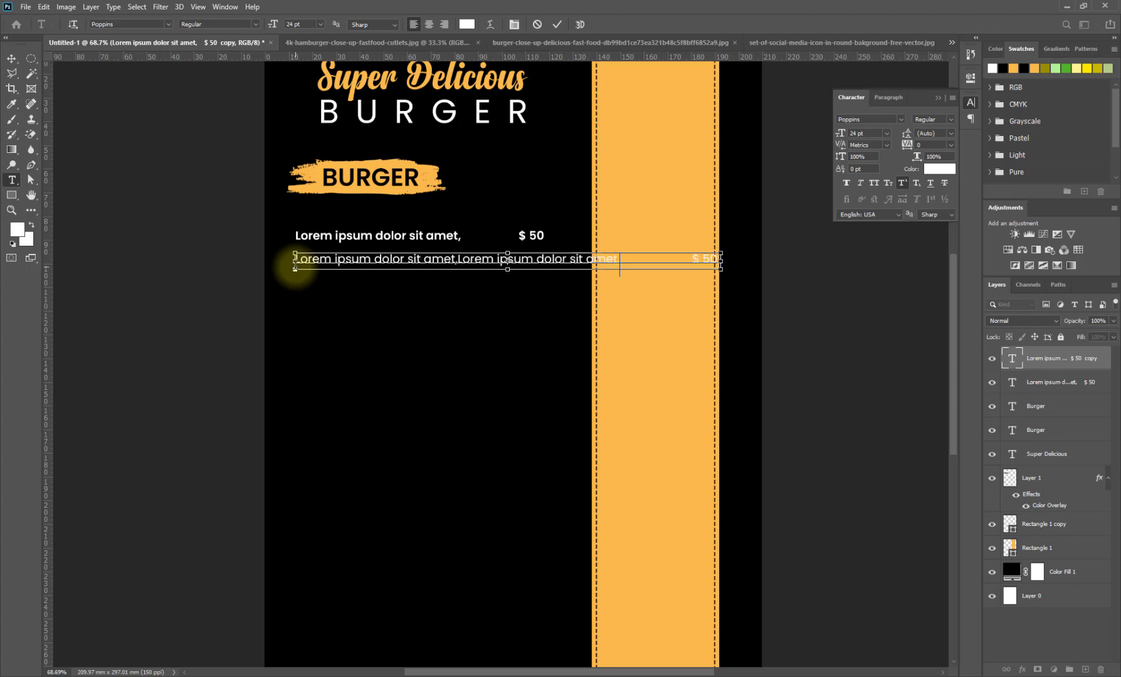
left_click_drag(718, 261, 625, 264)
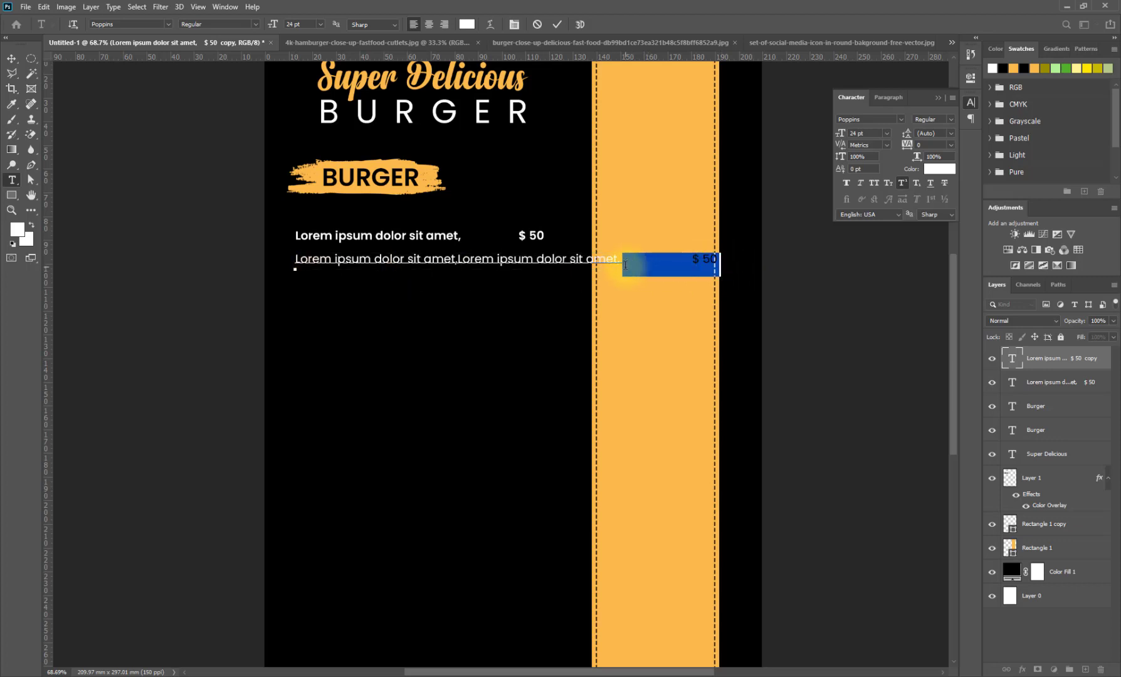
left_click(625, 265)
Break the description line after the second "Lorem ipsum" and append another "Lorem ipsum dolor sit amet," to the end
left_click(536, 263)
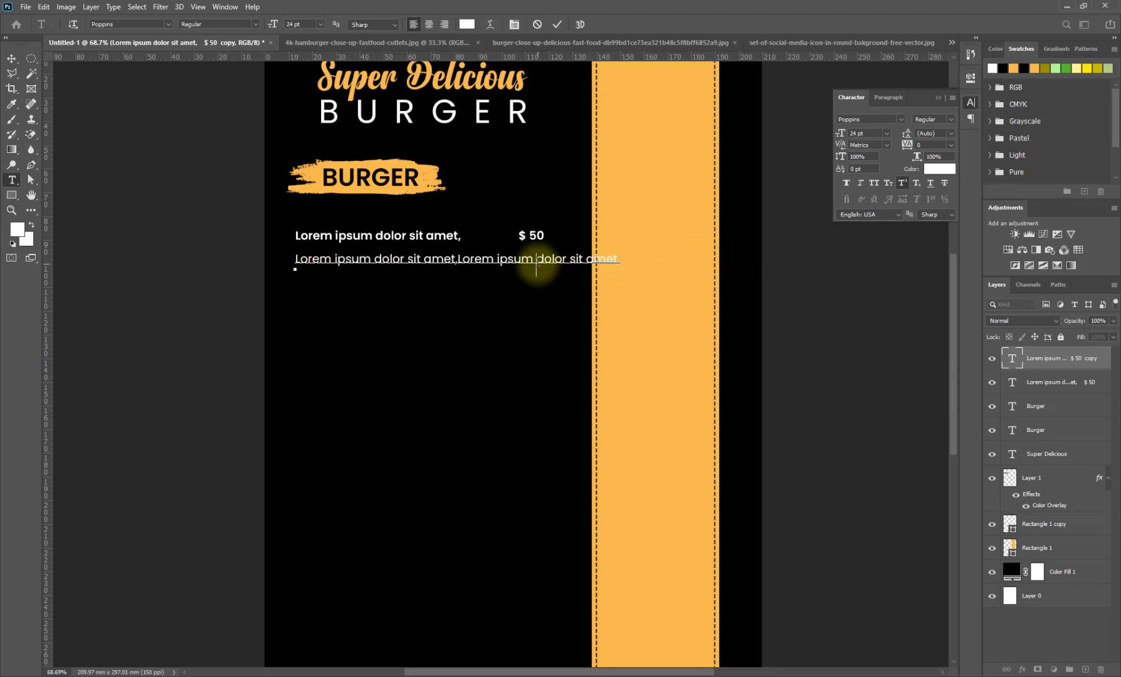
key("Return")
mouse_move(376, 287)
left_mouse_down()
mouse_move(293, 257)
mouse_move(390, 287)
left_mouse_up()
key("ctrl+v")
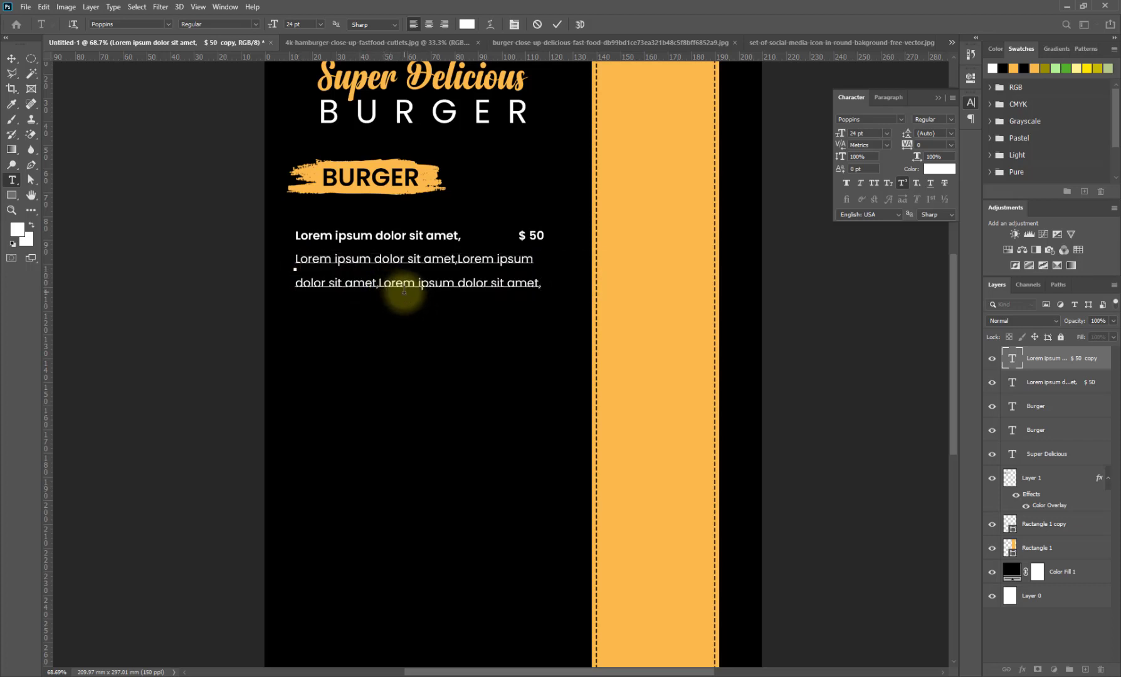
Set the leading of the two-line description text to 15 pt
left_click_drag(536, 284, 284, 259)
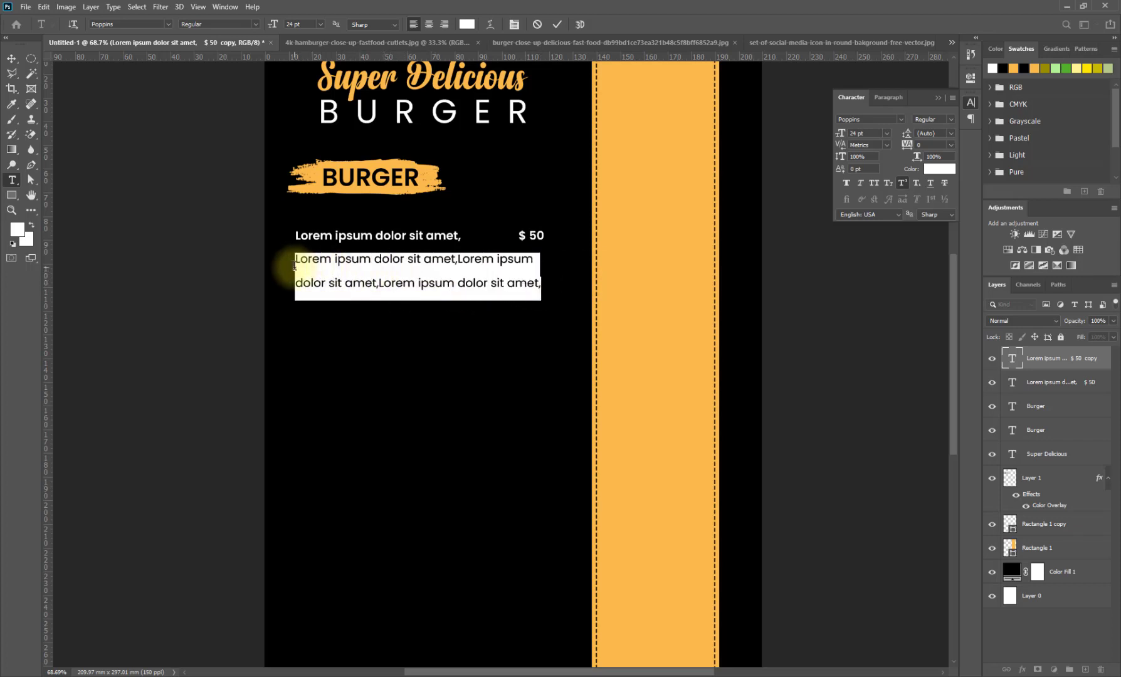
left_click(954, 138)
left_click(939, 210)
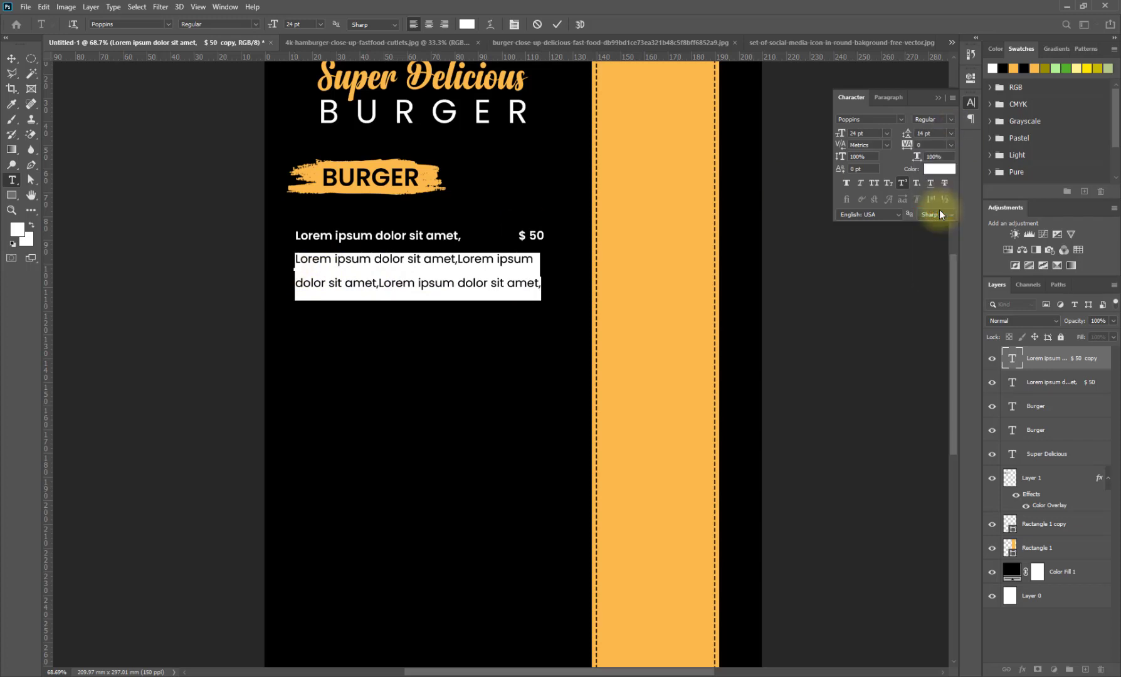
left_click(934, 133)
key("Up")
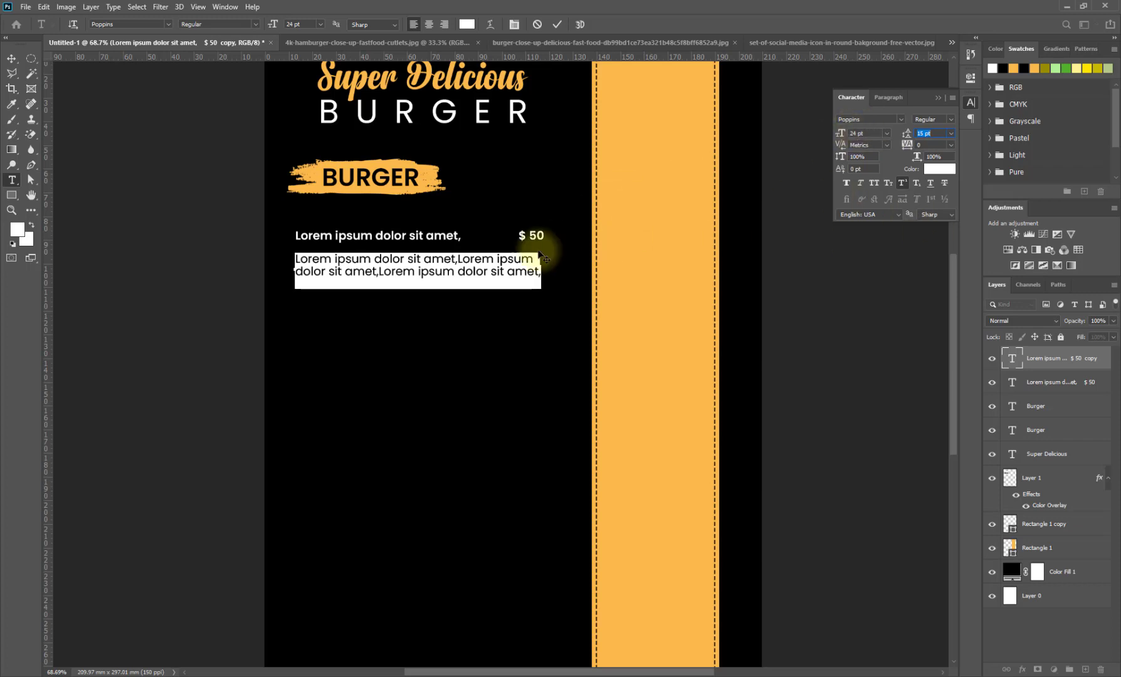
Rewrap the description into three lines starting with "Lorem", "ipsum" and "dolor", and end it with a full stop
left_click(496, 259)
key("Return")
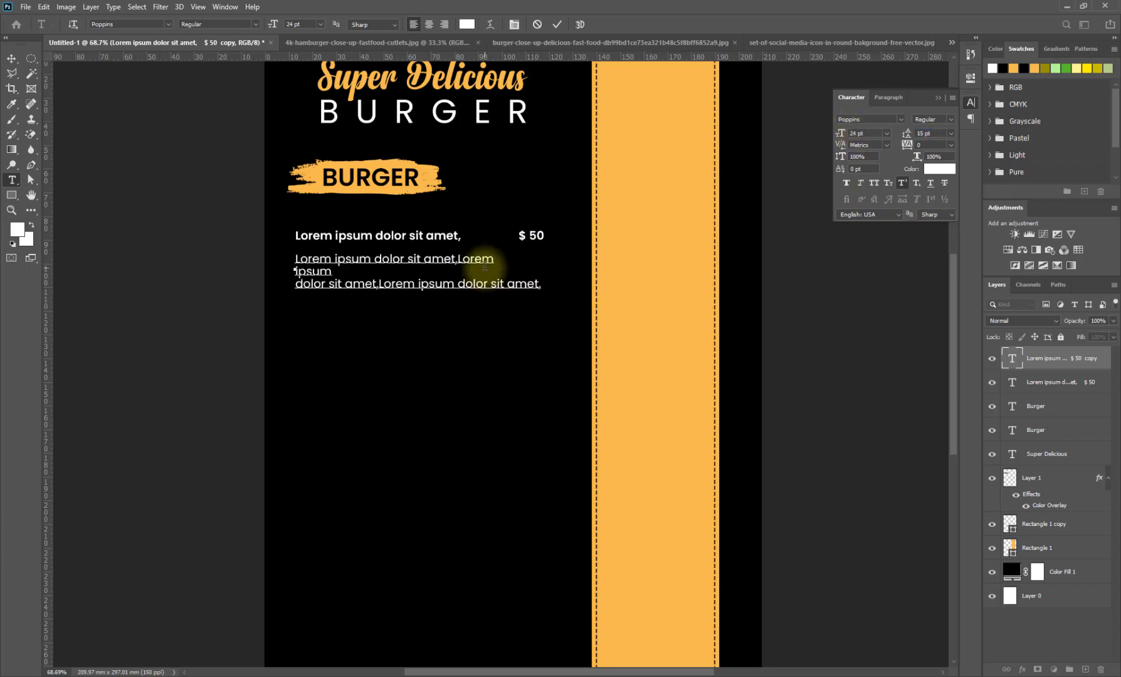
key("Left")
key("Delete")
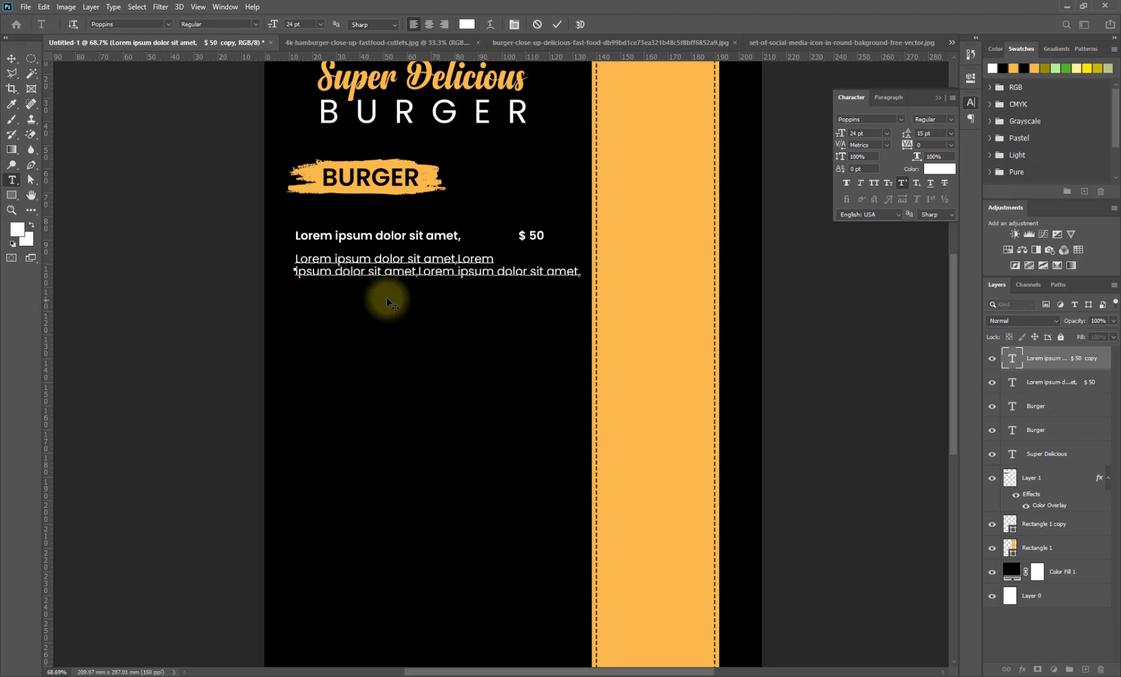
left_click(494, 263)
left_click(497, 274)
key("Return")
left_click(385, 288)
key("BackSpace")
type(".")
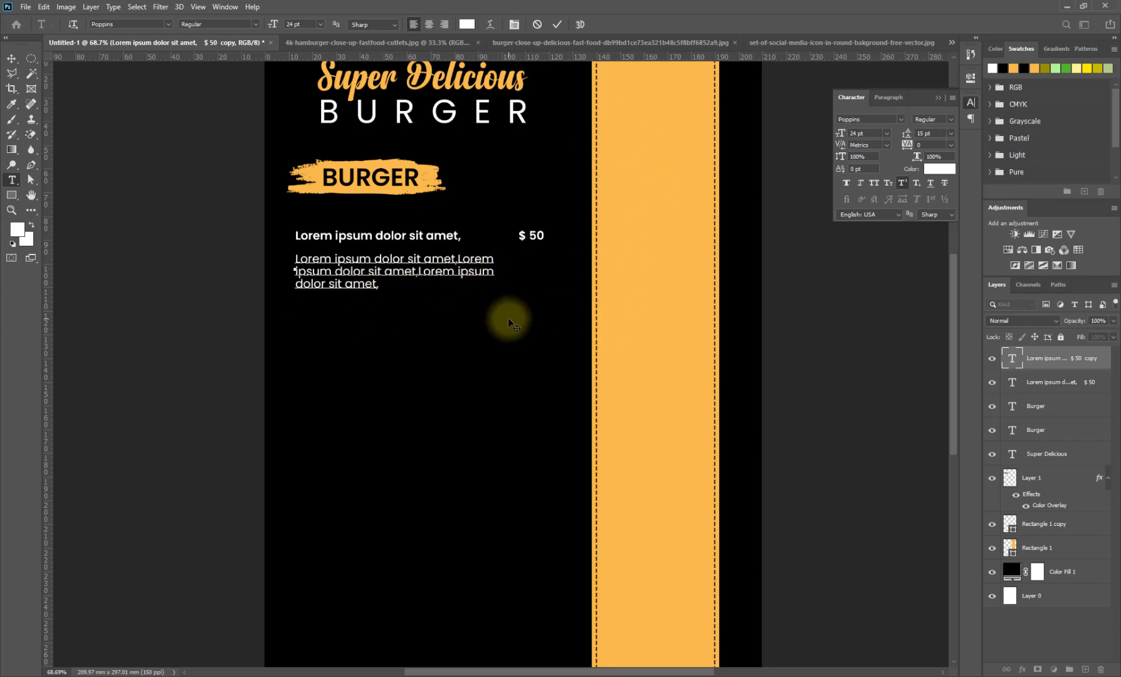
Set the description text's font size to 16 pt and its leading to 10 pt
key("ctrl+a")
left_click(557, 24)
key("v")
left_click(887, 133)
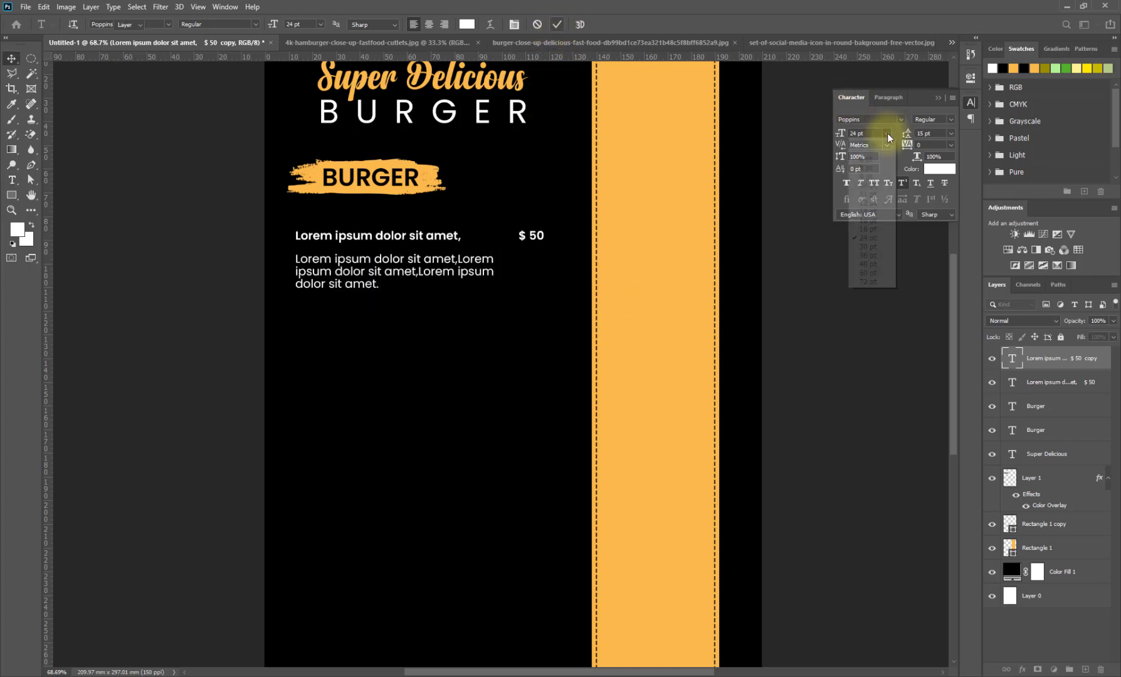
left_click(864, 229)
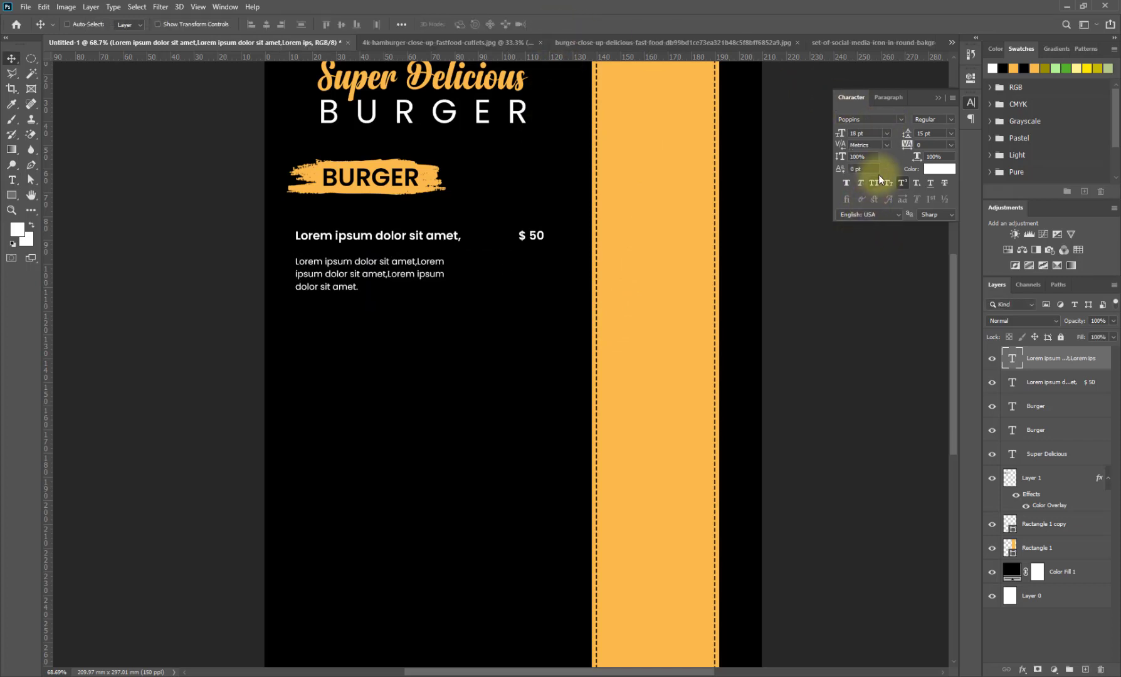
left_click(887, 134)
left_click(863, 221)
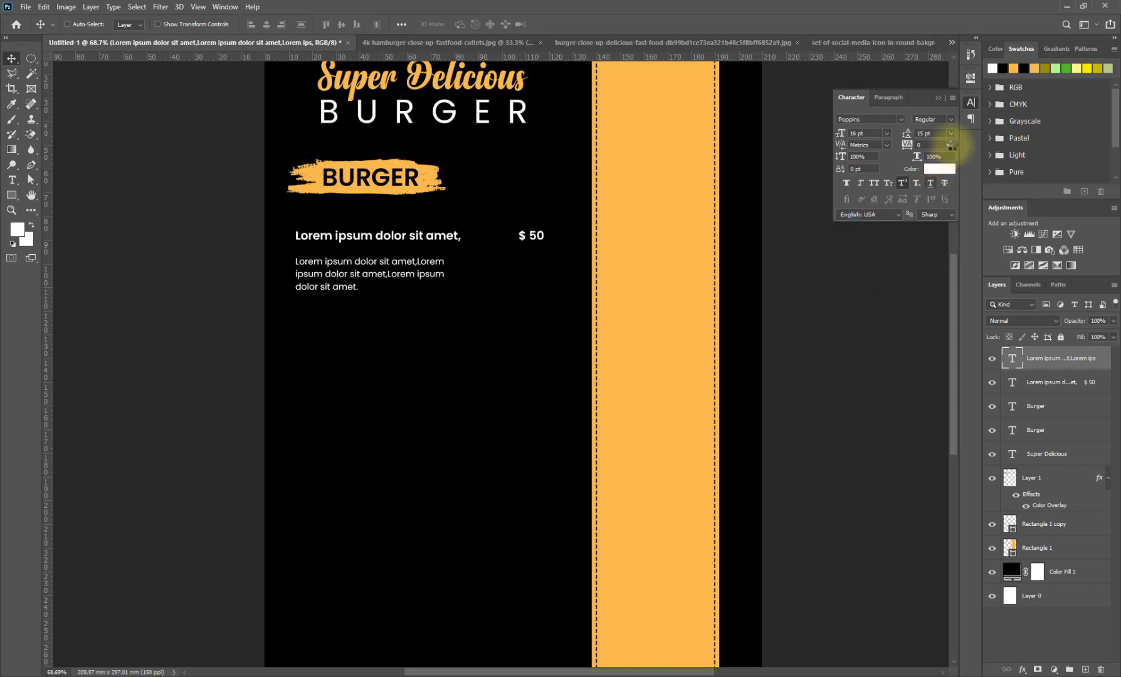
left_click(952, 133)
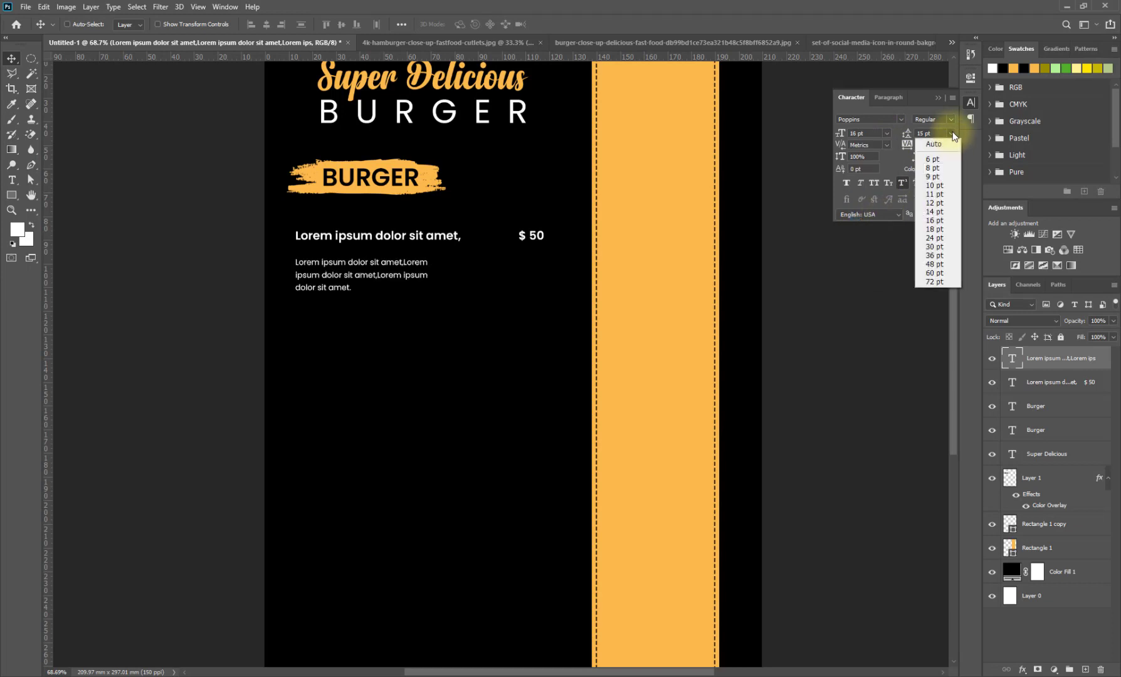
left_click(934, 185)
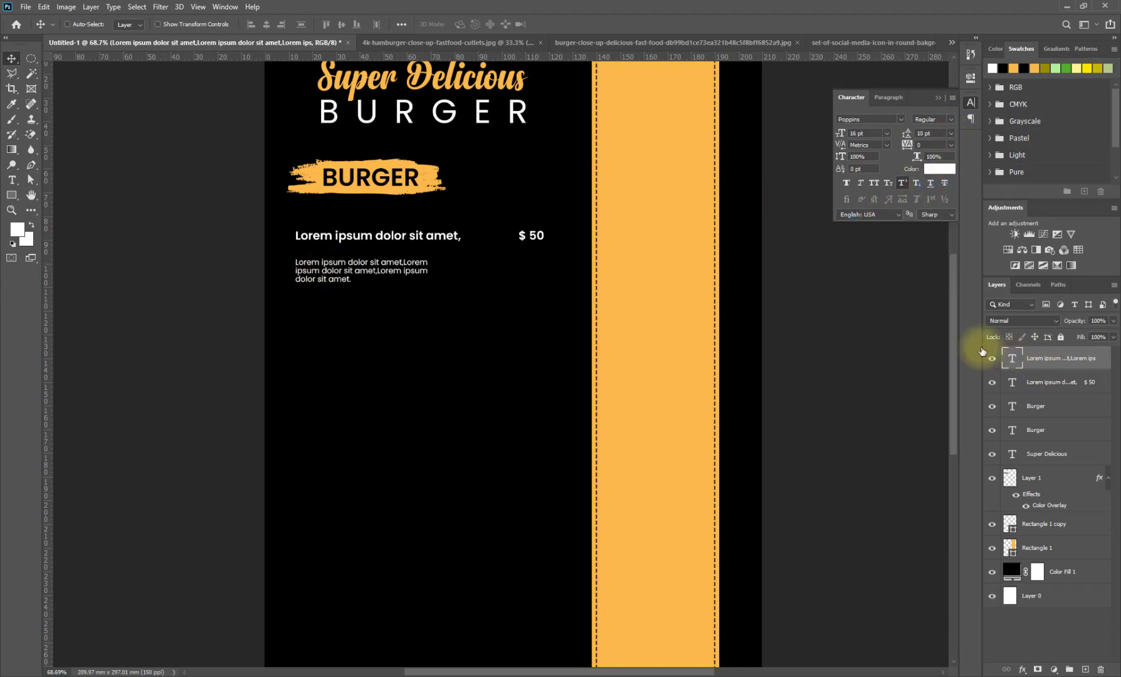
Remove the line break between the description's first and second lines
double_click(289, 267)
left_click(292, 270)
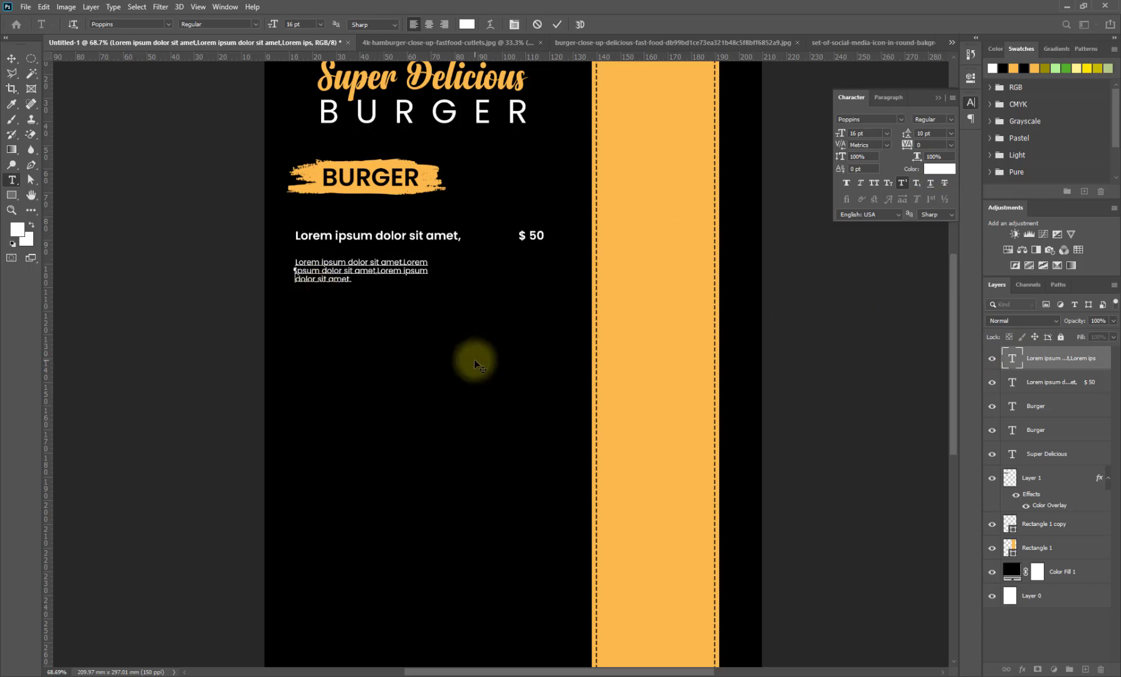
key("BackSpace")
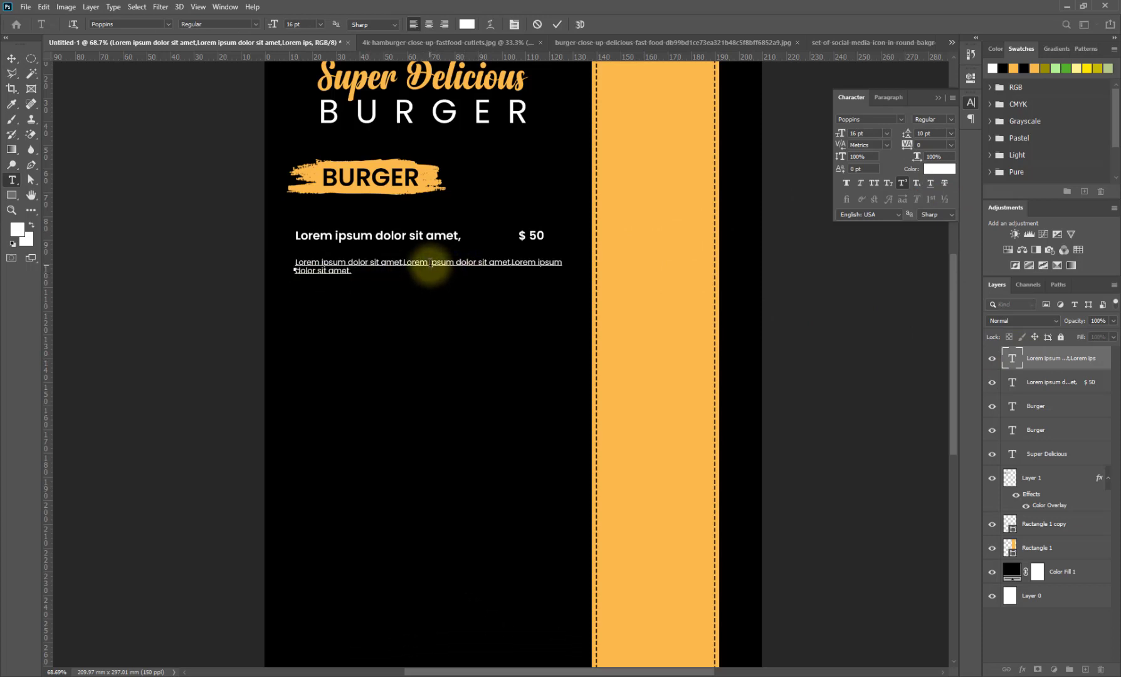
Copy the description from the second "ipsum" to the end and paste it after the final "amet"
left_click_drag(431, 271, 586, 288)
key("ctrl+c")
left_click(355, 272)
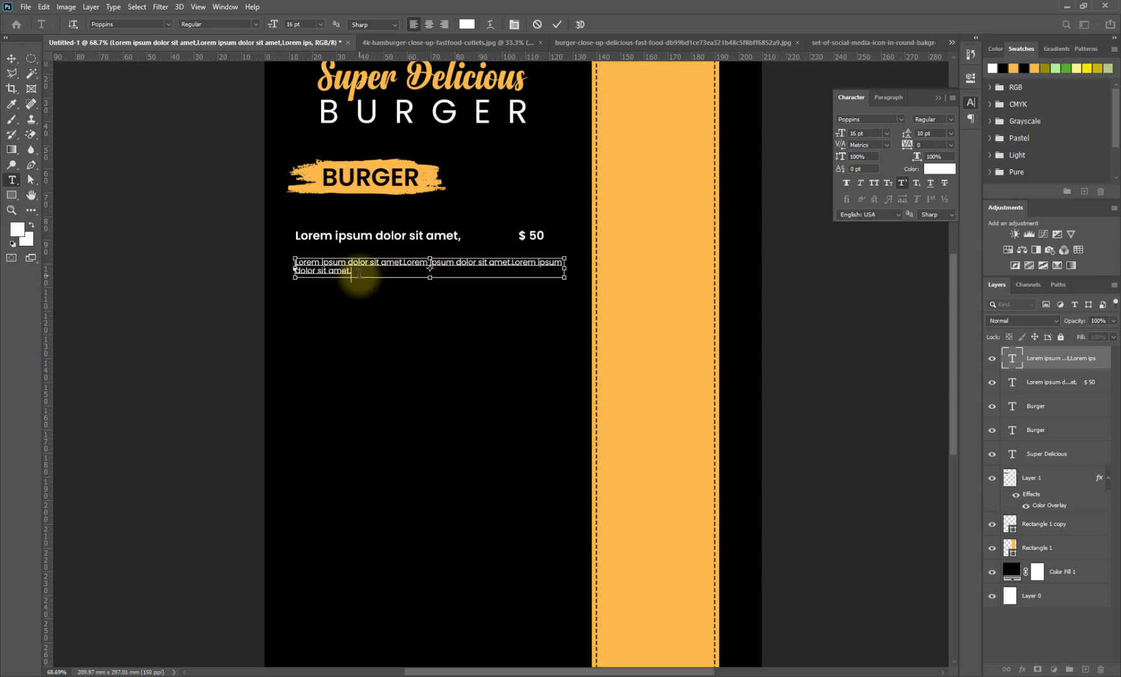
key("ctrl+v")
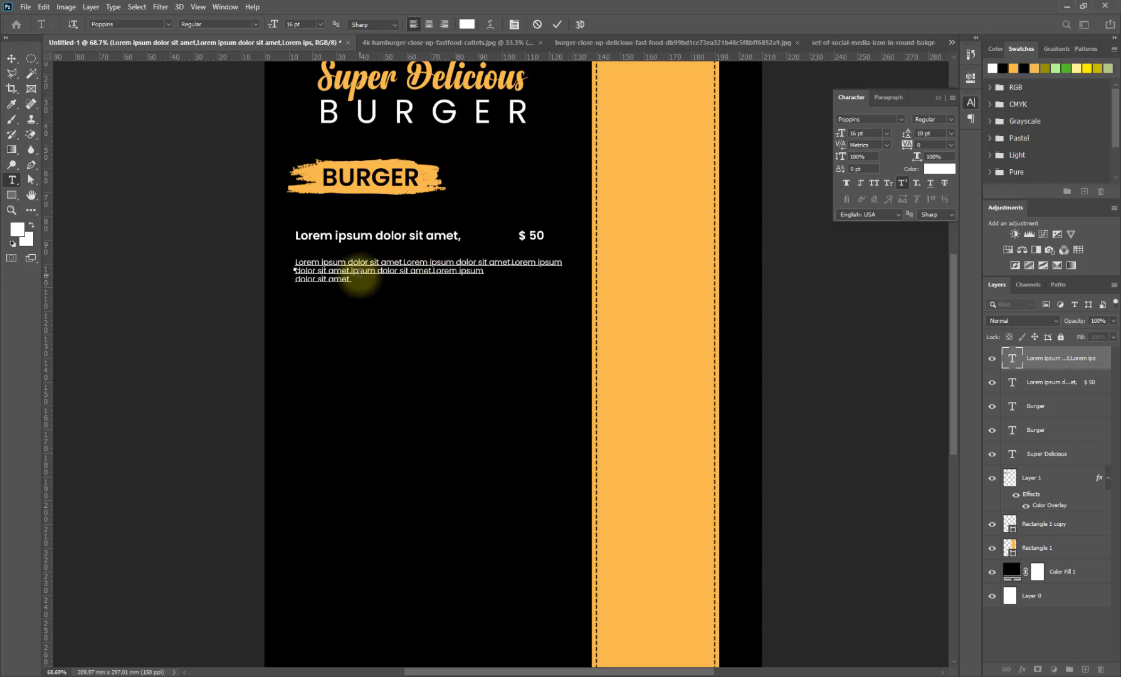
left_click(538, 264)
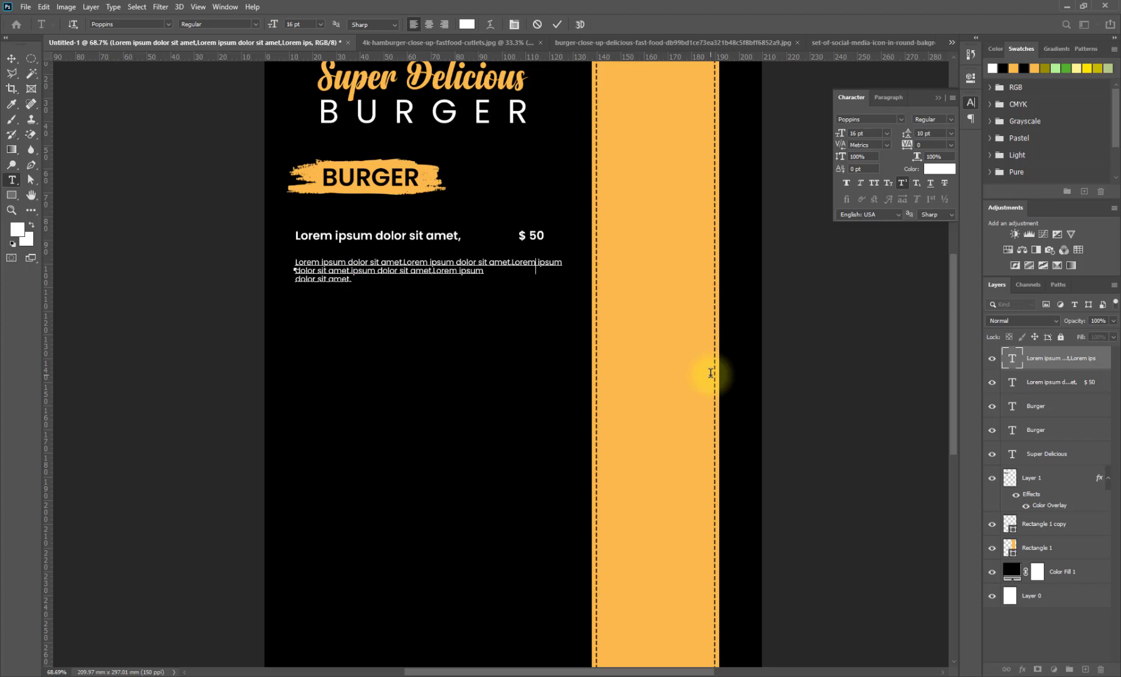
Break the description so the "ipsum" at the end of its first line stands alone on the second line
key("Return")
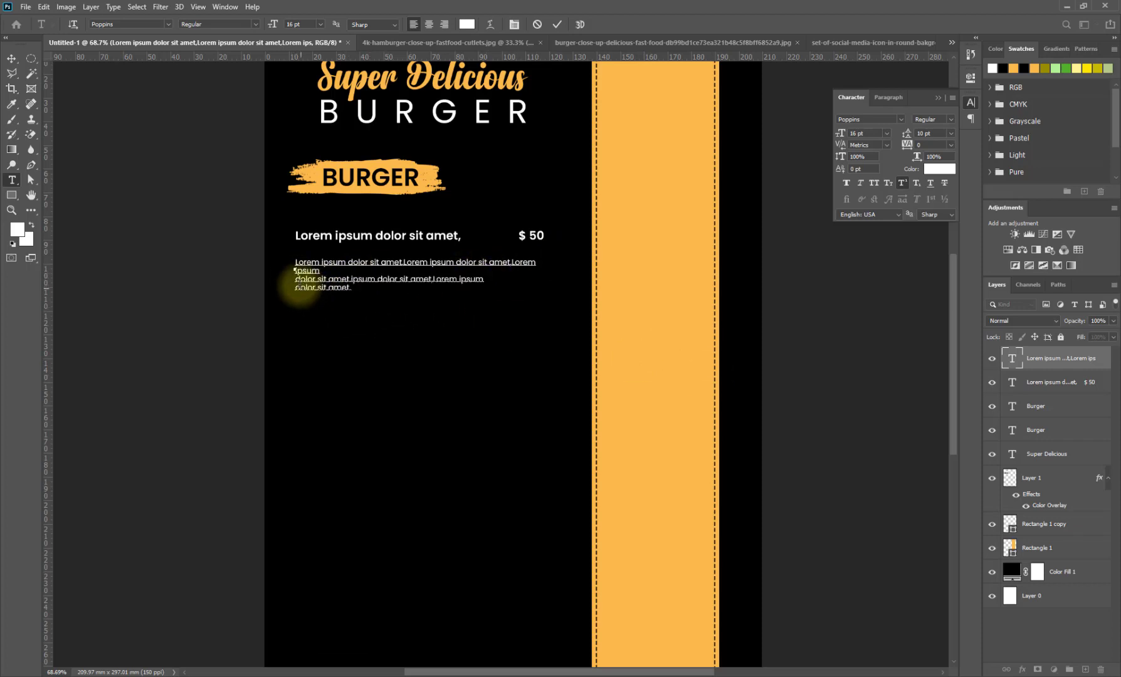
left_click(294, 284)
key("BackSpace")
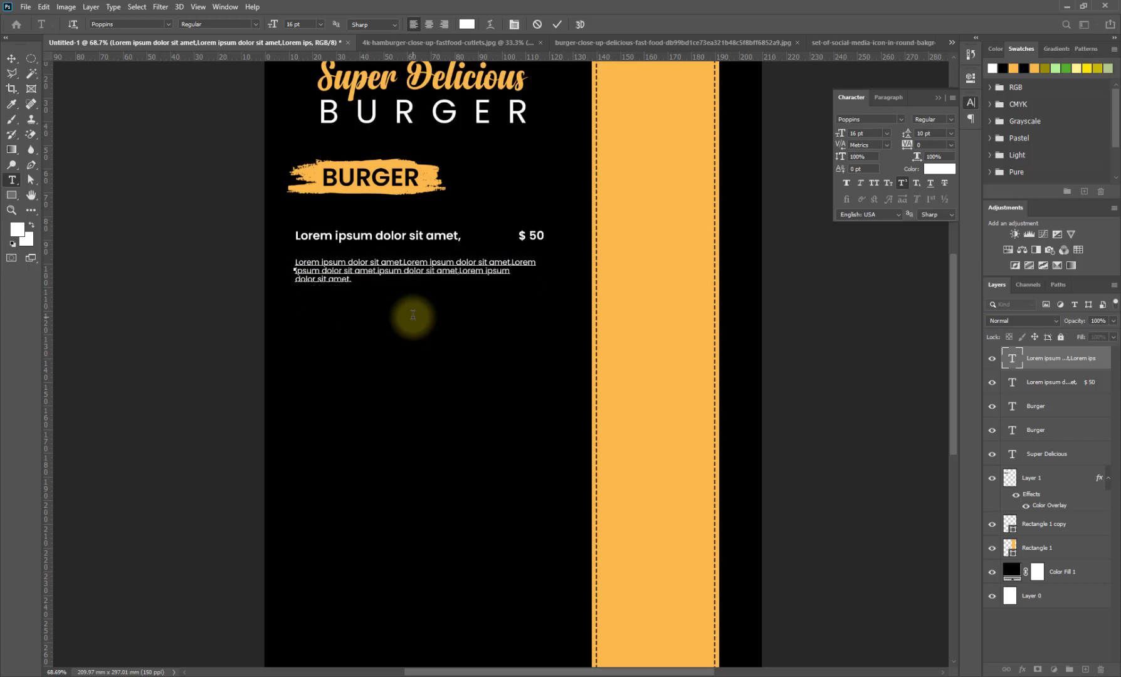
key("Return")
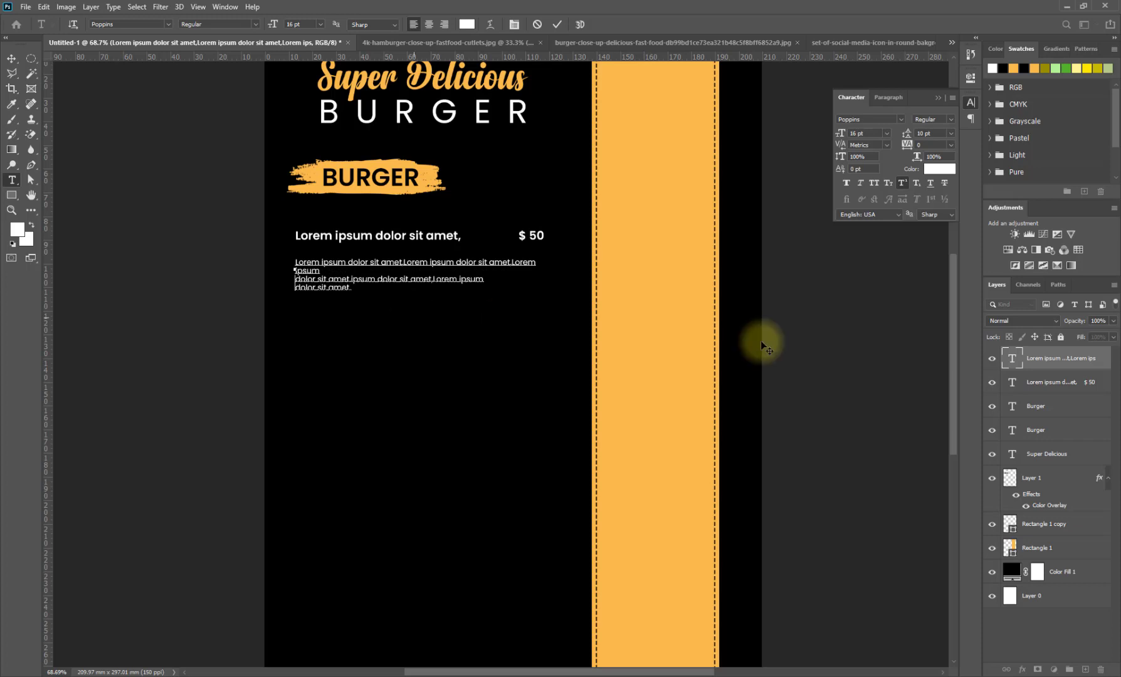
Scale the section title, its brush stroke, the priced item line and the description down slightly together
left_click(1058, 385, "ctrl")
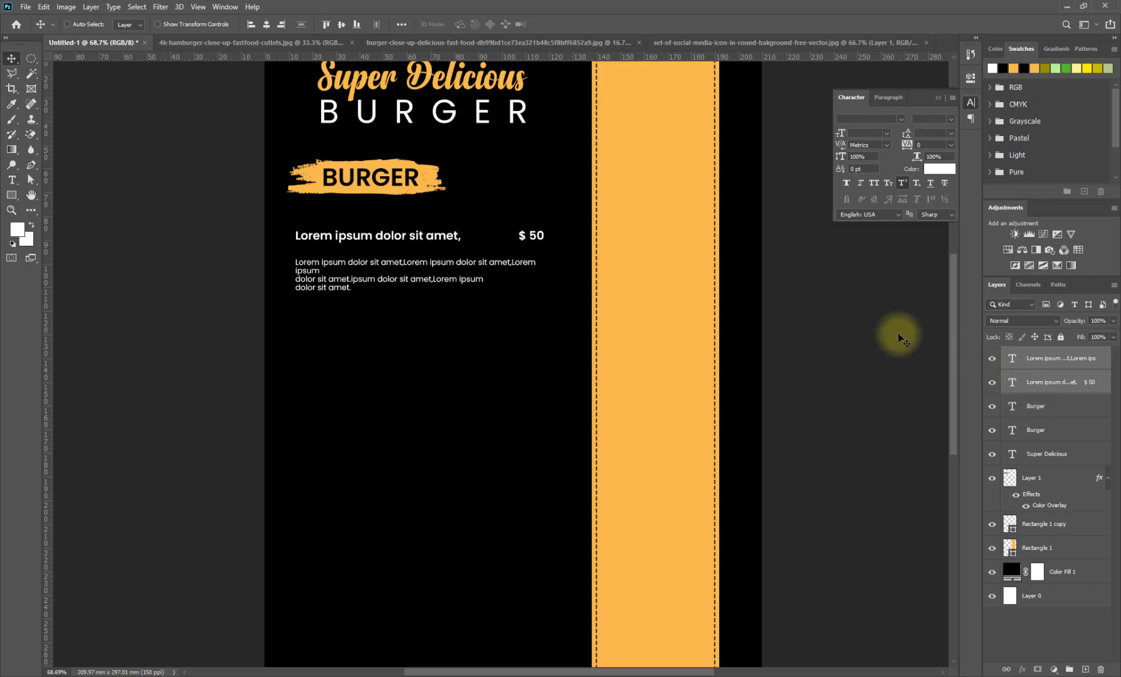
left_click(988, 359)
left_click(988, 359)
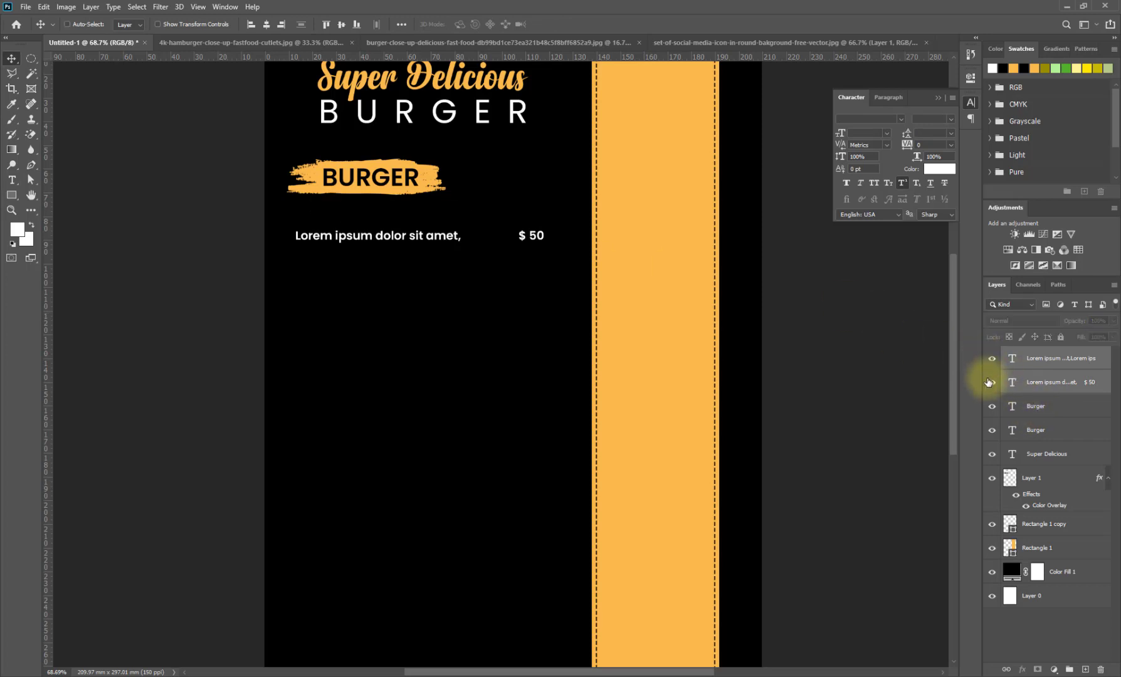
left_click(992, 382)
left_click(992, 382)
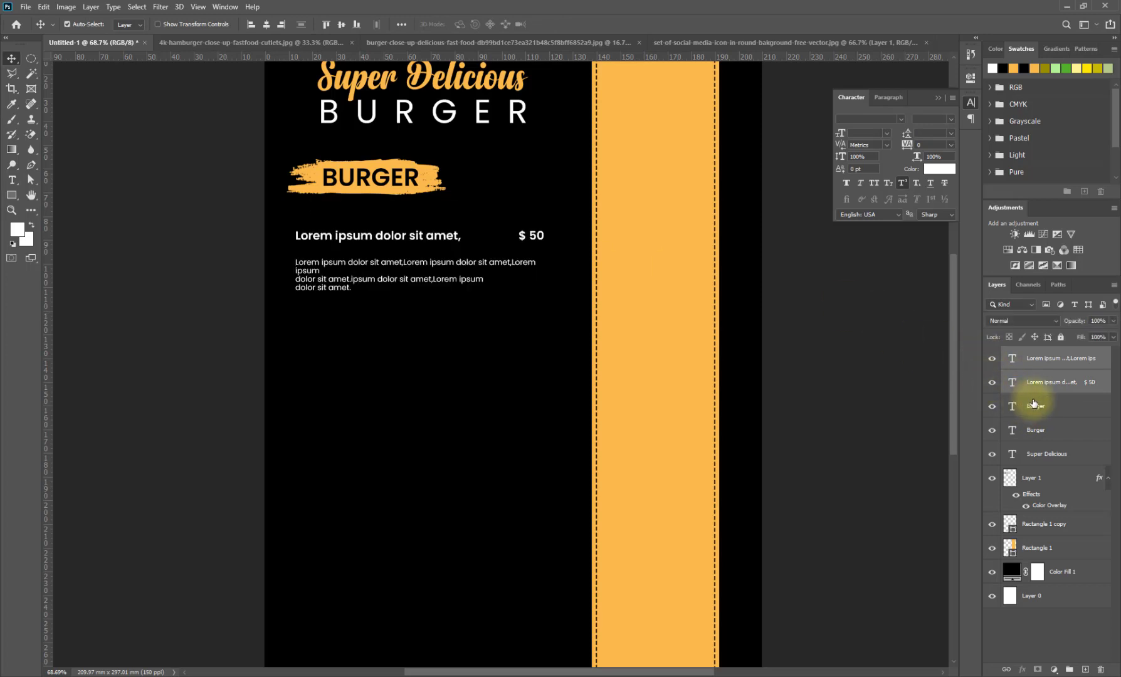
key("ctrl+t")
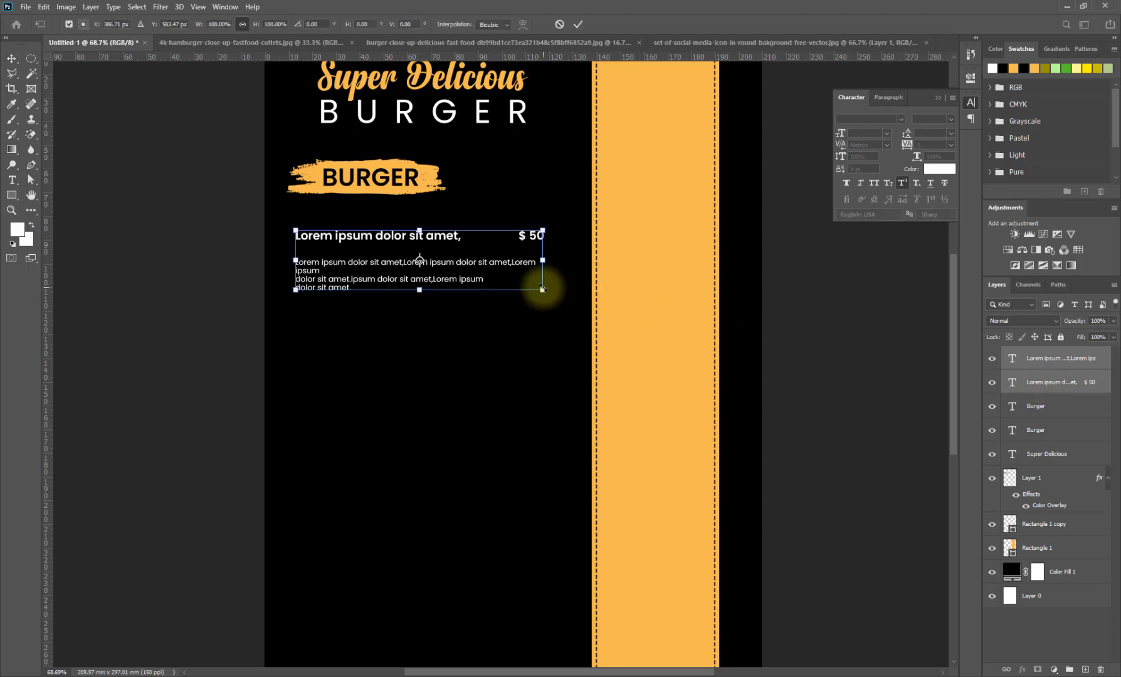
key("Return")
left_click(1053, 405, "ctrl")
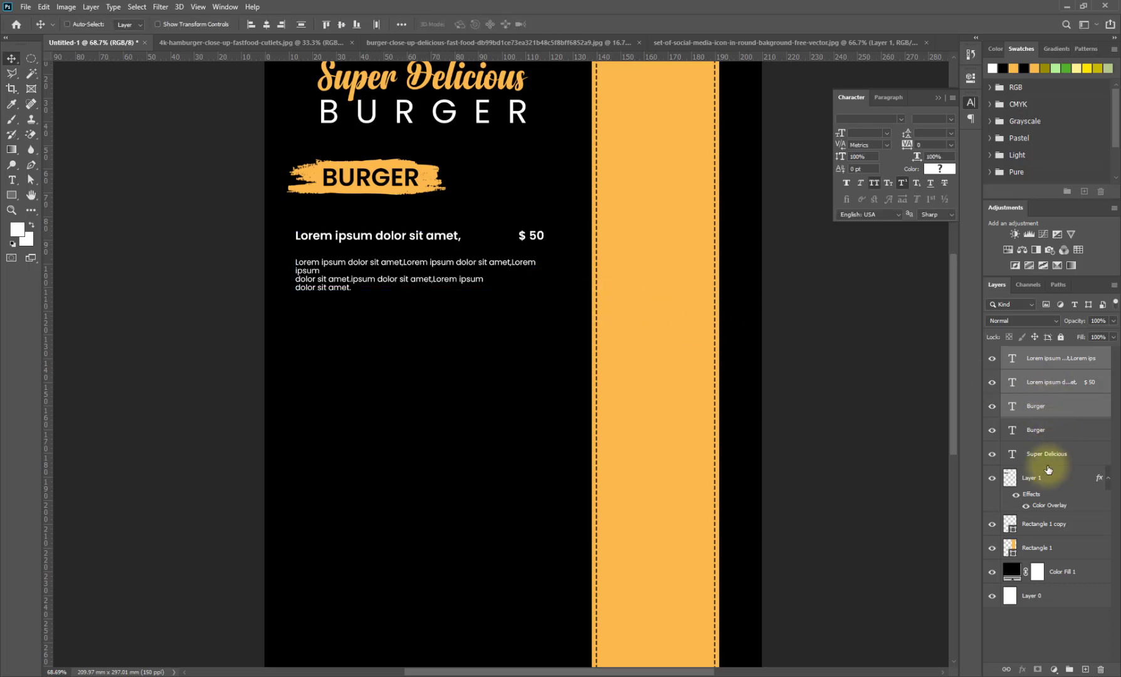
left_click(1035, 478, "ctrl")
key("ctrl+t")
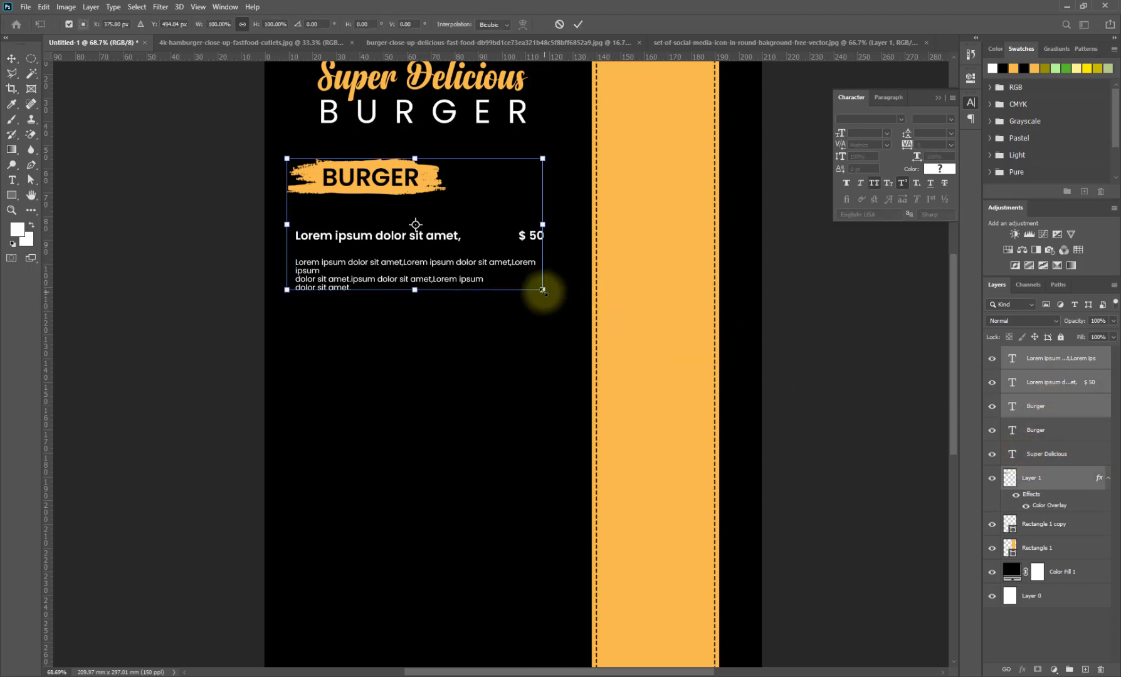
left_click_drag(541, 290, 524, 278)
key("Return")
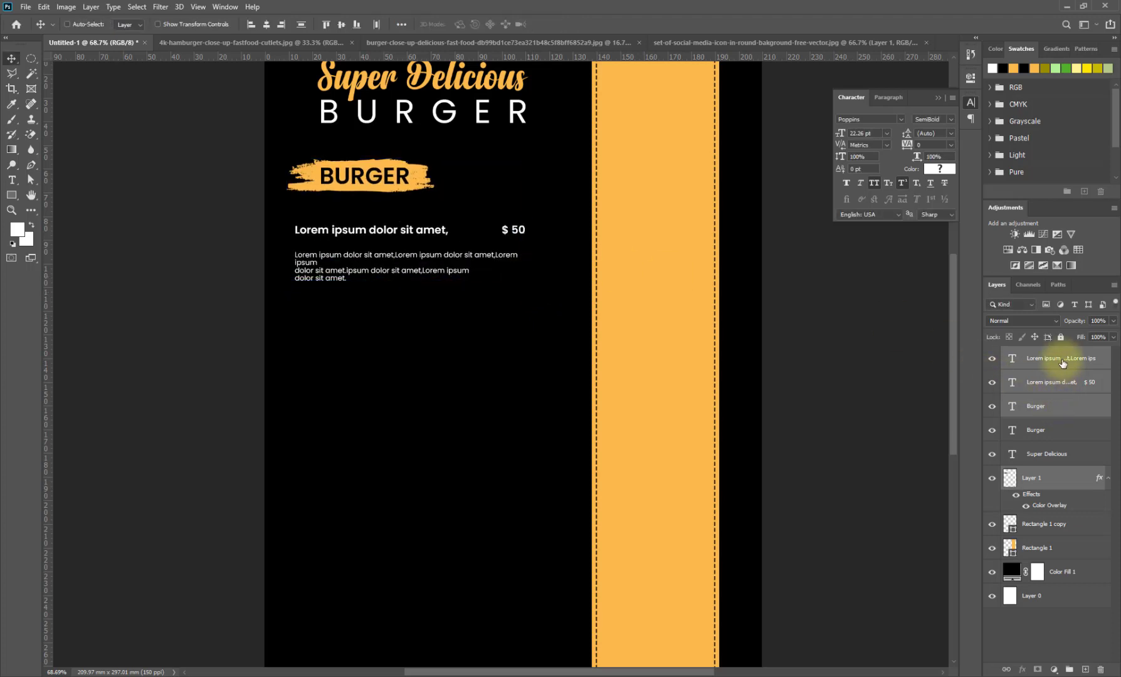
Duplicate the priced item line with its description twice, stacking the copies evenly below the original
left_click(1063, 376)
left_click_drag(362, 229, 376, 369)
scroll(467, 324, "down", 1)
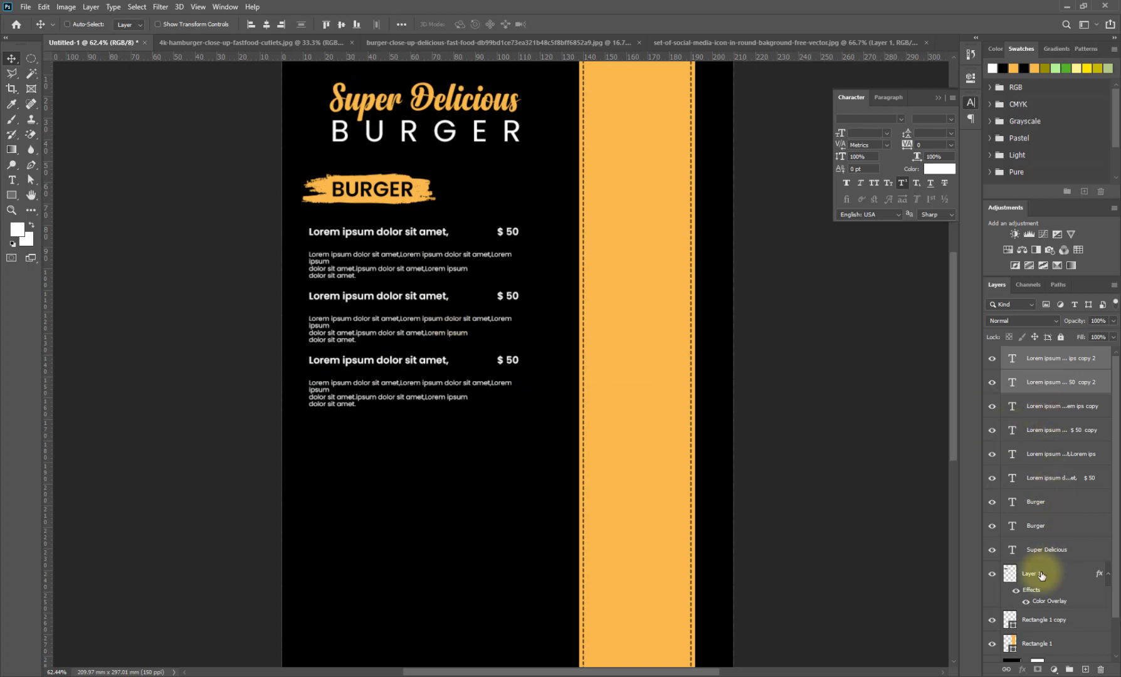
Move the brush-stroke layer directly beneath the section title's layer and group both with all the item text layers
left_click_drag(1043, 575, 1050, 520)
left_click(991, 573)
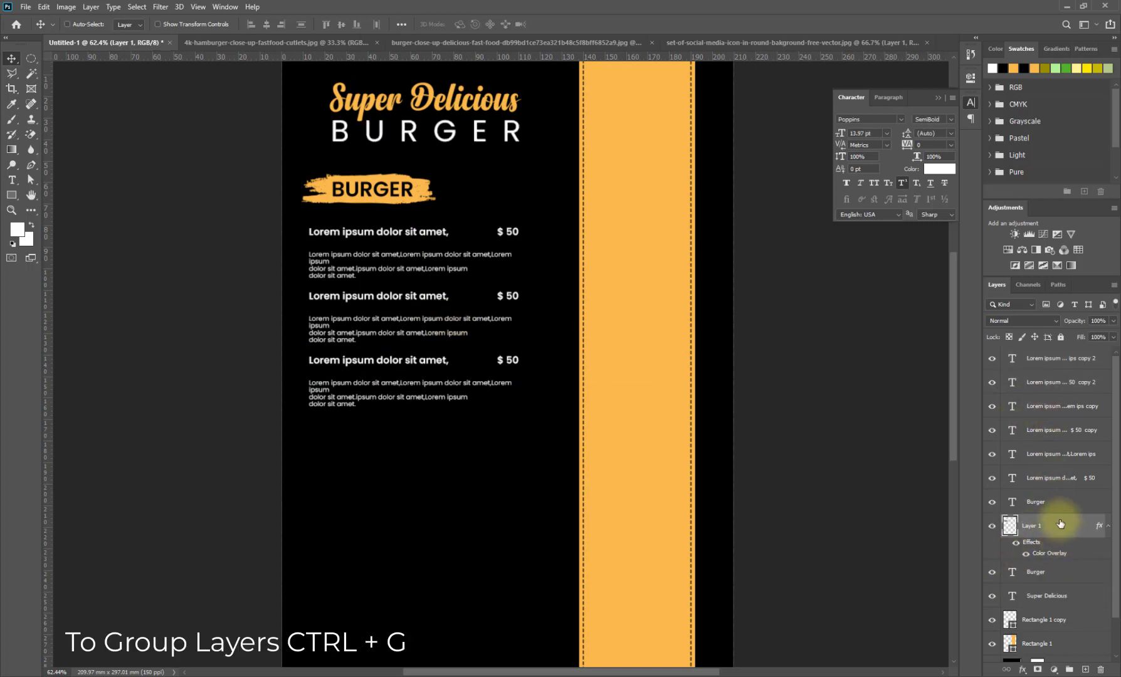
left_click(1046, 364, "shift")
key("ctrl+g")
Duplicate the menu section group twice and stack the copies down the page below the first section
key("ctrl+j")
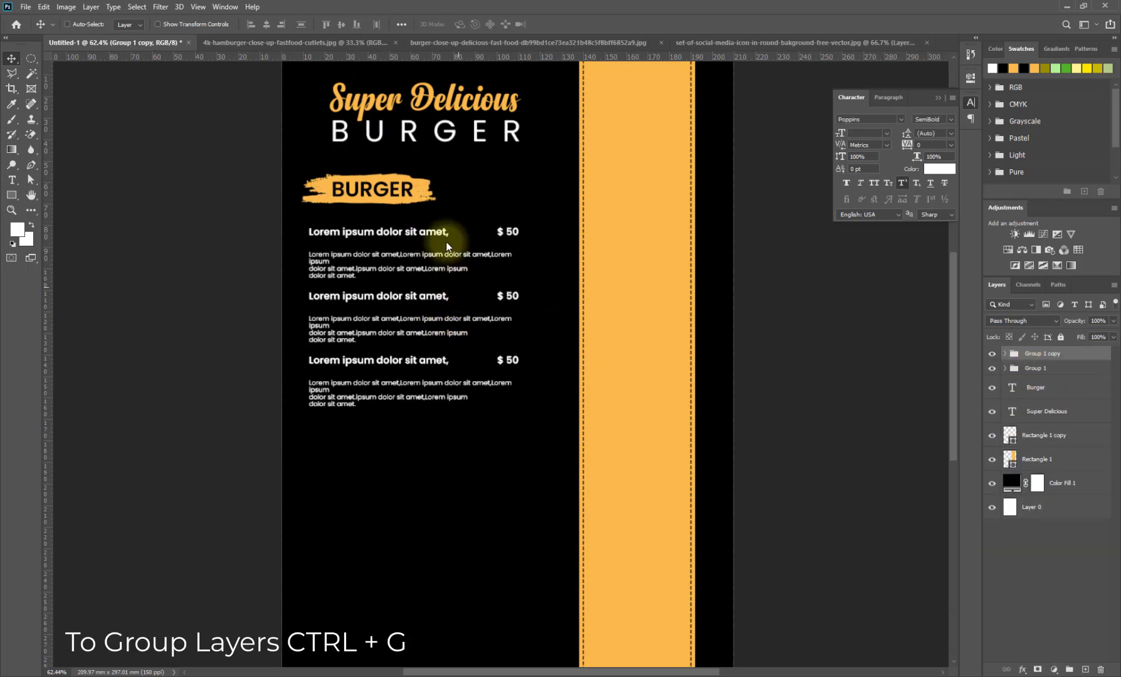
left_click_drag(405, 205, 425, 430)
scroll(508, 360, "down", 2)
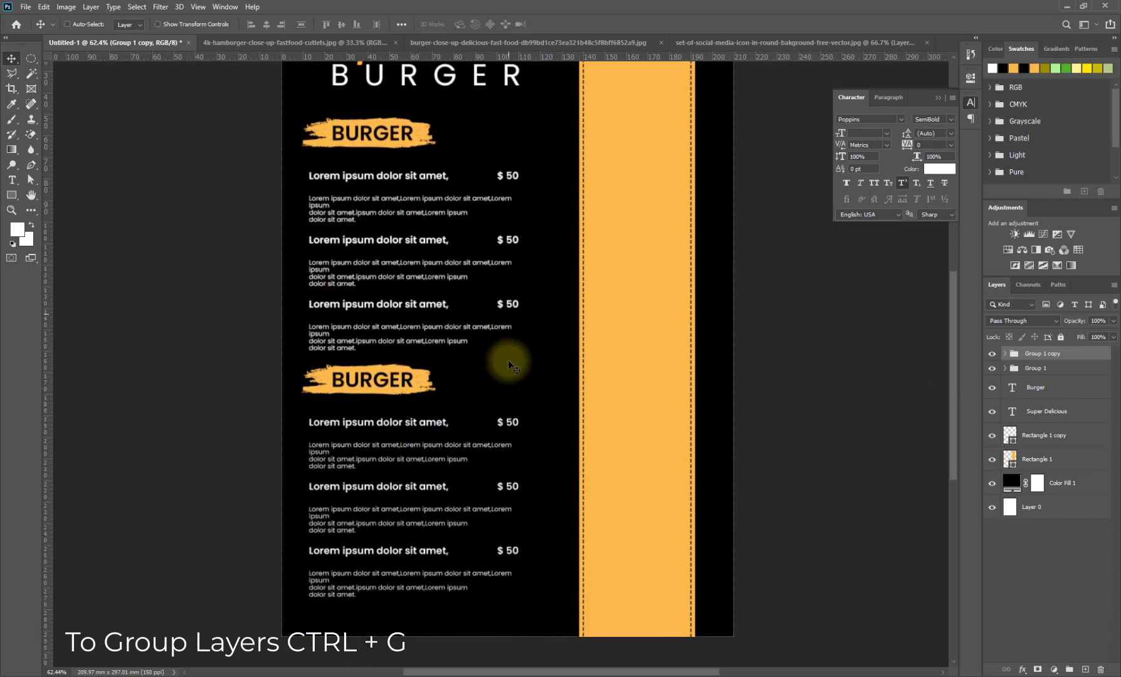
key("ctrl+j")
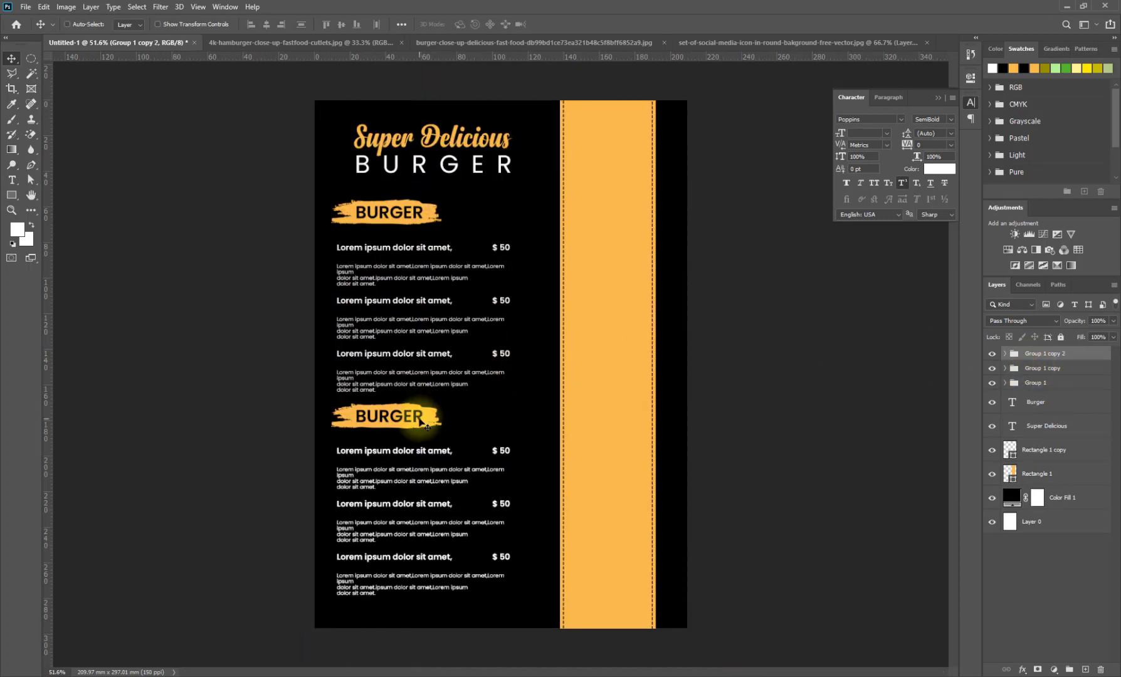
left_click_drag(420, 418, 415, 624)
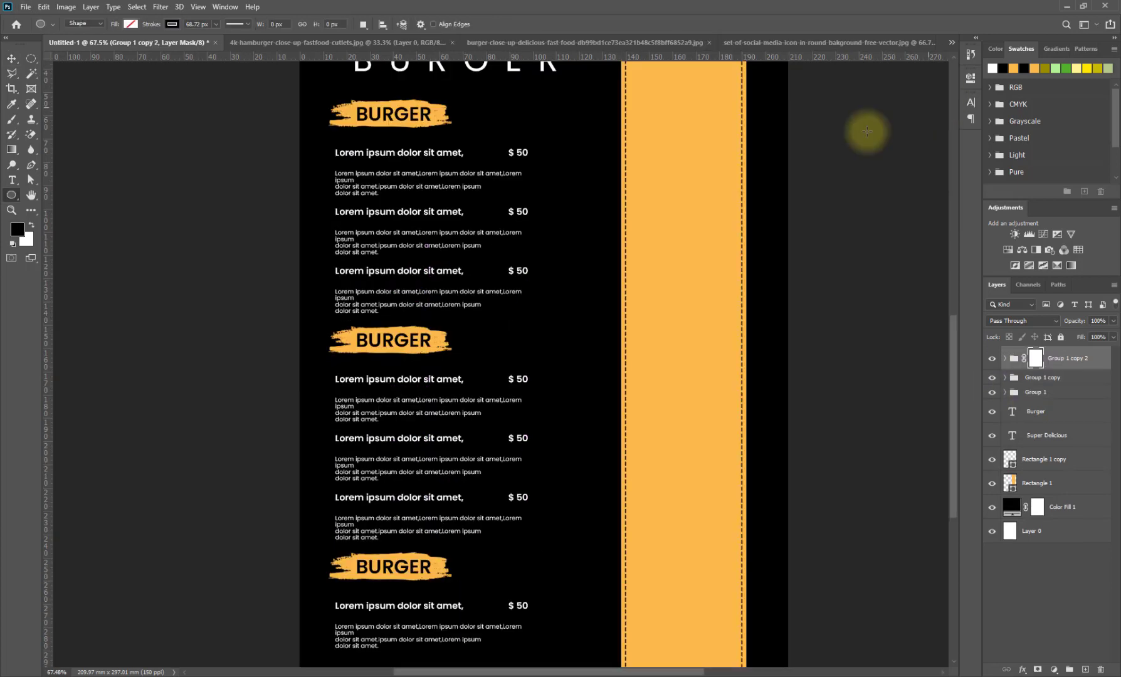
Draw a circle about 382 px in diameter centred across the upper part of the orange strip
scroll(684, 236, "up", 1)
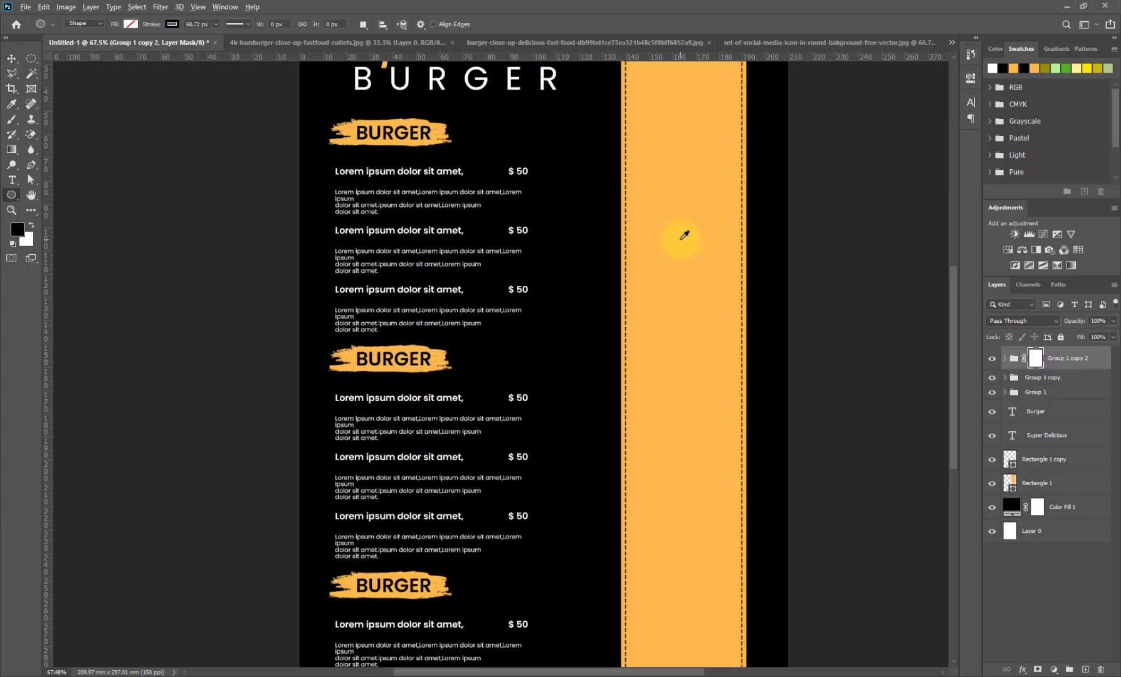
left_click_drag(719, 267, 775, 305)
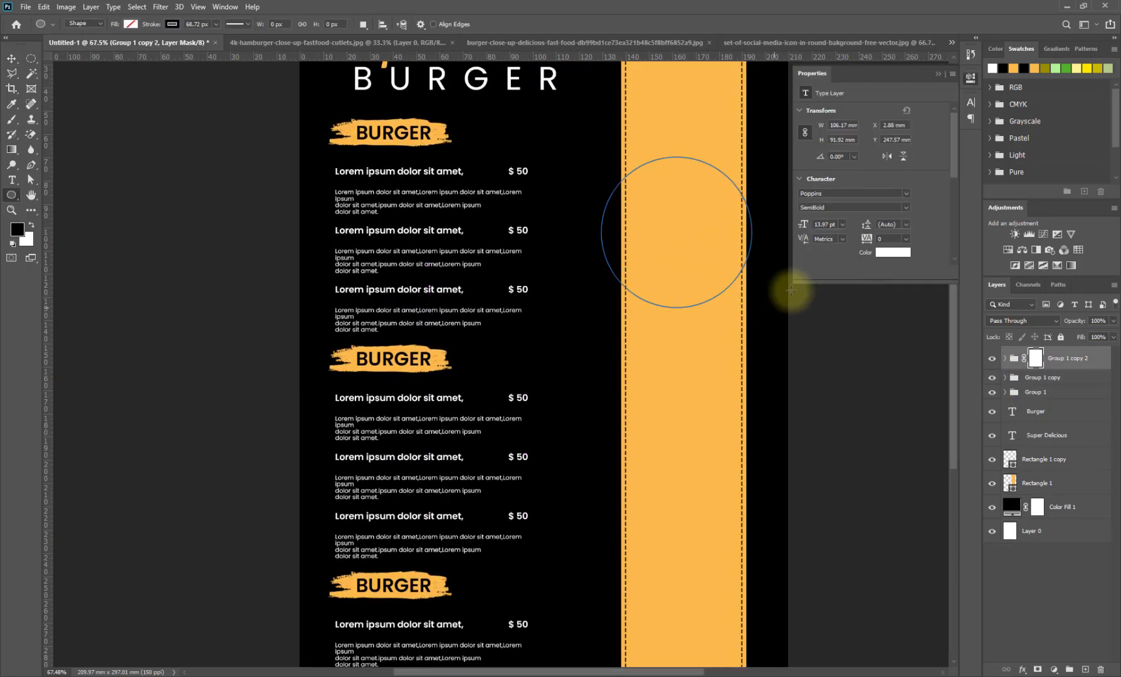
left_click(941, 75)
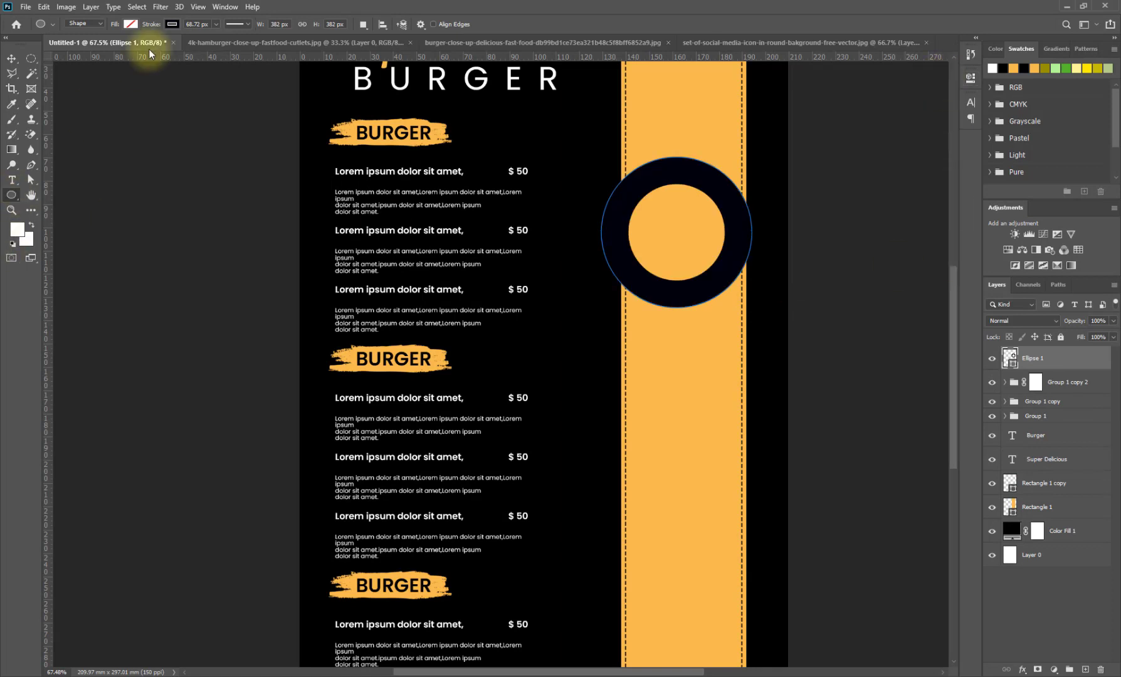
Remove the circle's stroke and fill the circle with black
left_click(172, 25)
left_click(102, 46)
left_click(131, 24)
left_click(88, 86)
left_click(446, 5)
left_click(11, 59)
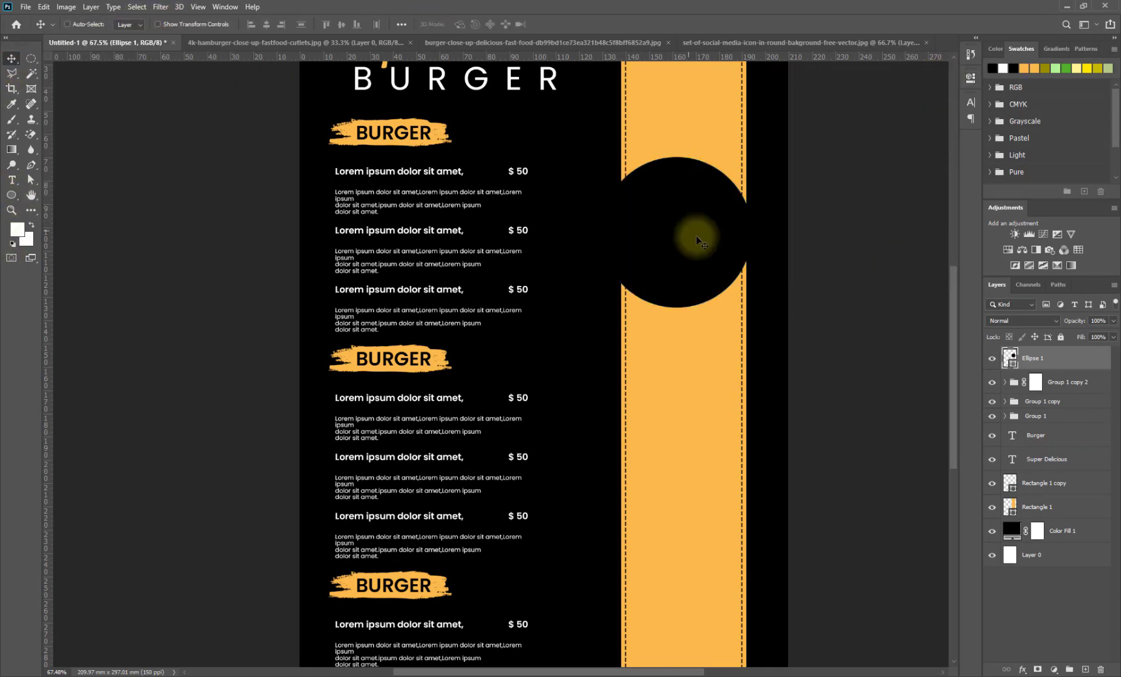
Duplicate the black circle twice, spacing the copies evenly down the orange strip
left_click_drag(696, 237, 720, 452)
scroll(724, 369, "down", 2)
left_click_drag(725, 369, 724, 594)
scroll(709, 439, "down", 1)
Move all three black circles up together so they are balanced between the orange strip's ends
left_click(1047, 398, "shift")
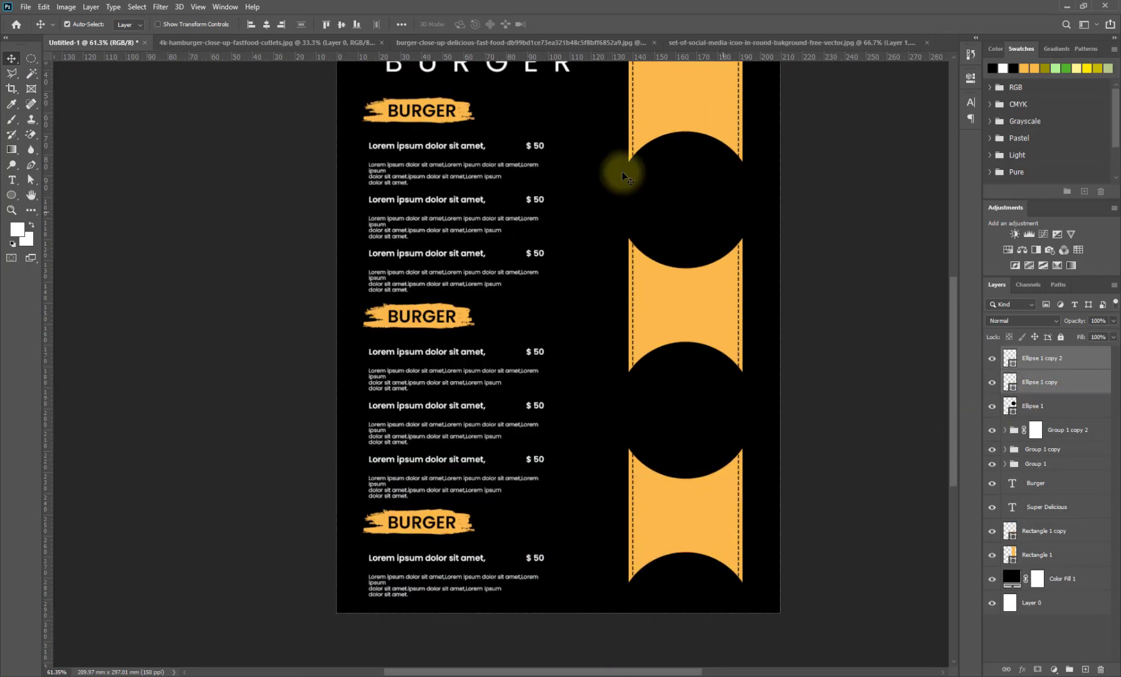
scroll(682, 314, "up", 3)
left_click_drag(684, 323, 691, 183)
scroll(671, 401, "down", 1)
left_click_drag(634, 528, 635, 547)
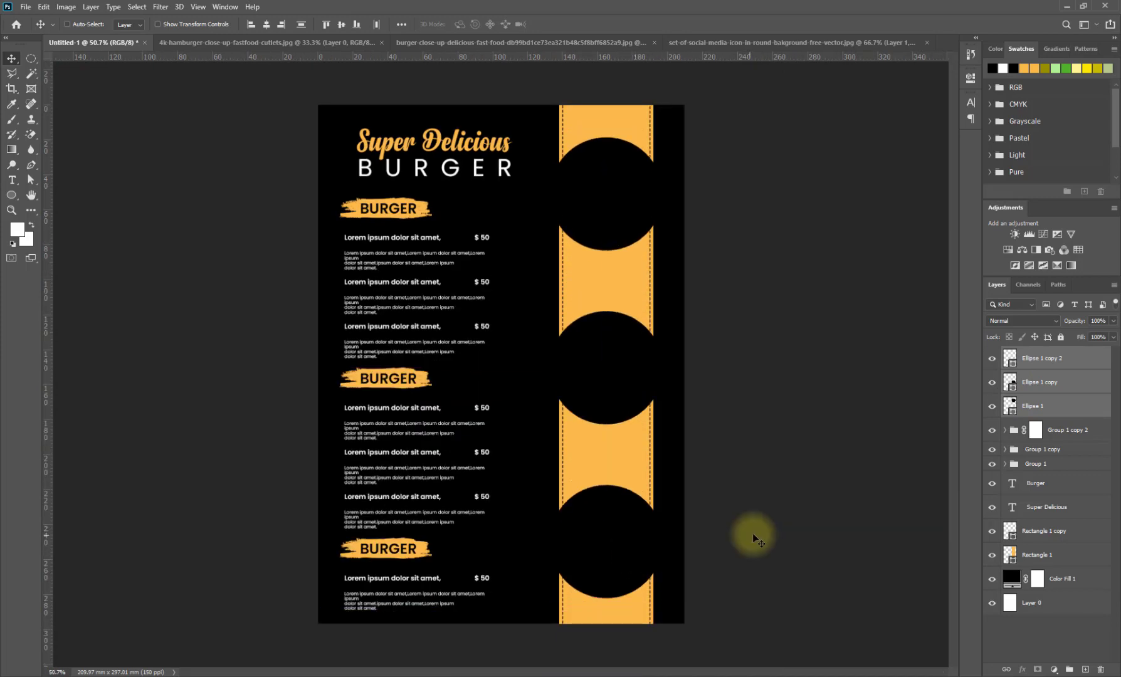
Bring the 4k hamburger photo into the menu page and clip it to the middle circle's layer
key("ctrl+Tab")
left_click_drag(946, 323, 248, 111)
left_click_drag(1028, 358, 1051, 402)
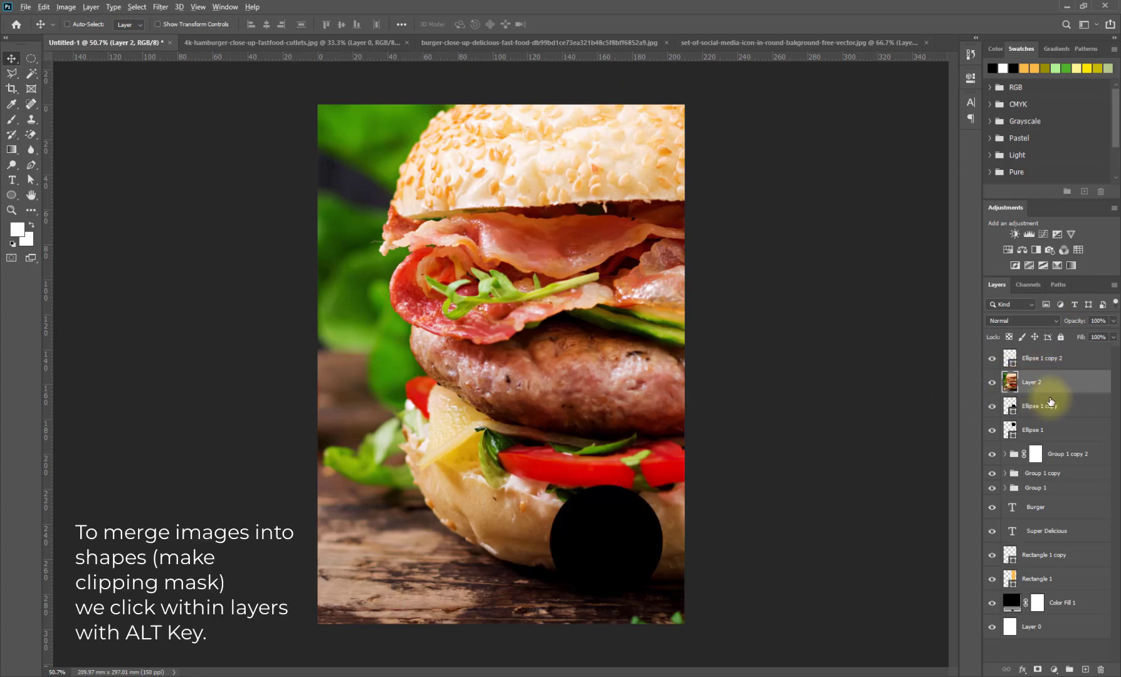
left_click(1053, 392, "alt")
Scale the clipped hamburger photo to about 17.92% and position the burger inside the middle circle
key("ctrl+t")
key("ctrl+0")
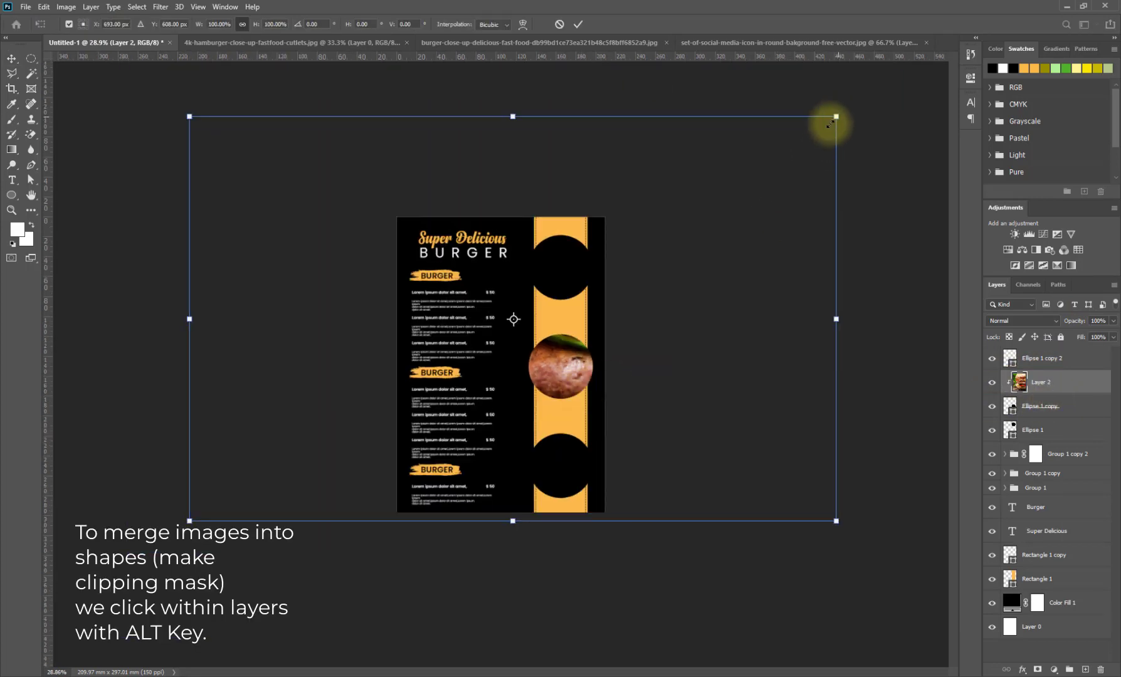
left_click_drag(830, 123, 575, 371)
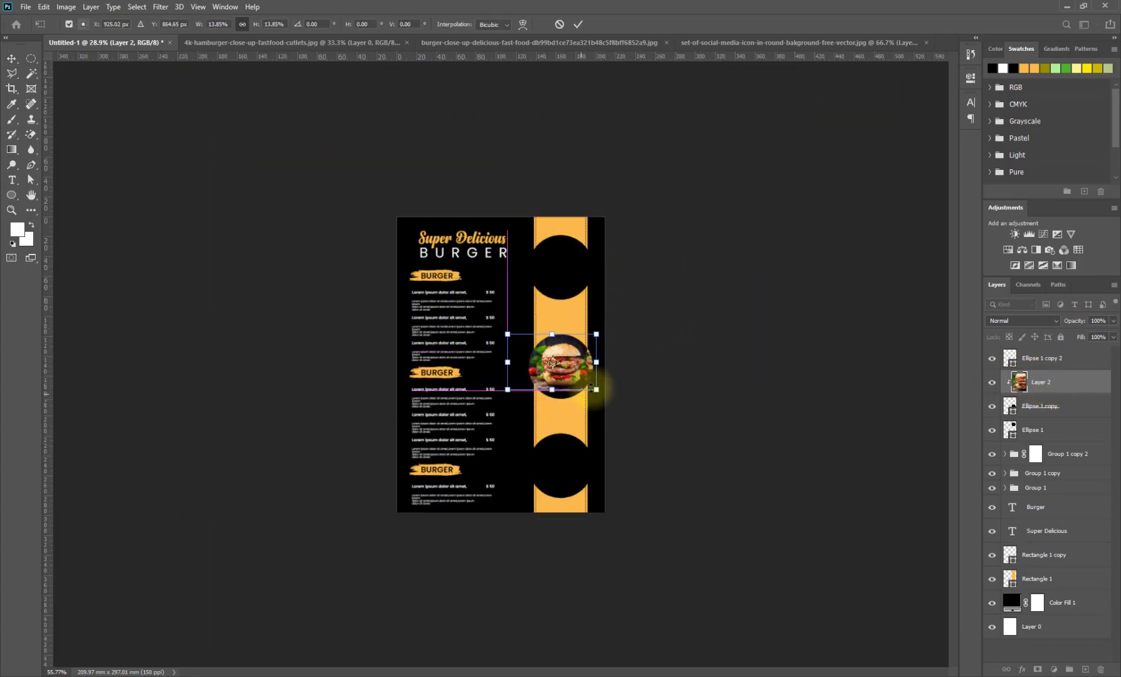
scroll(591, 387, "up", 10)
left_click_drag(730, 430, 759, 470)
left_click_drag(654, 381, 646, 381)
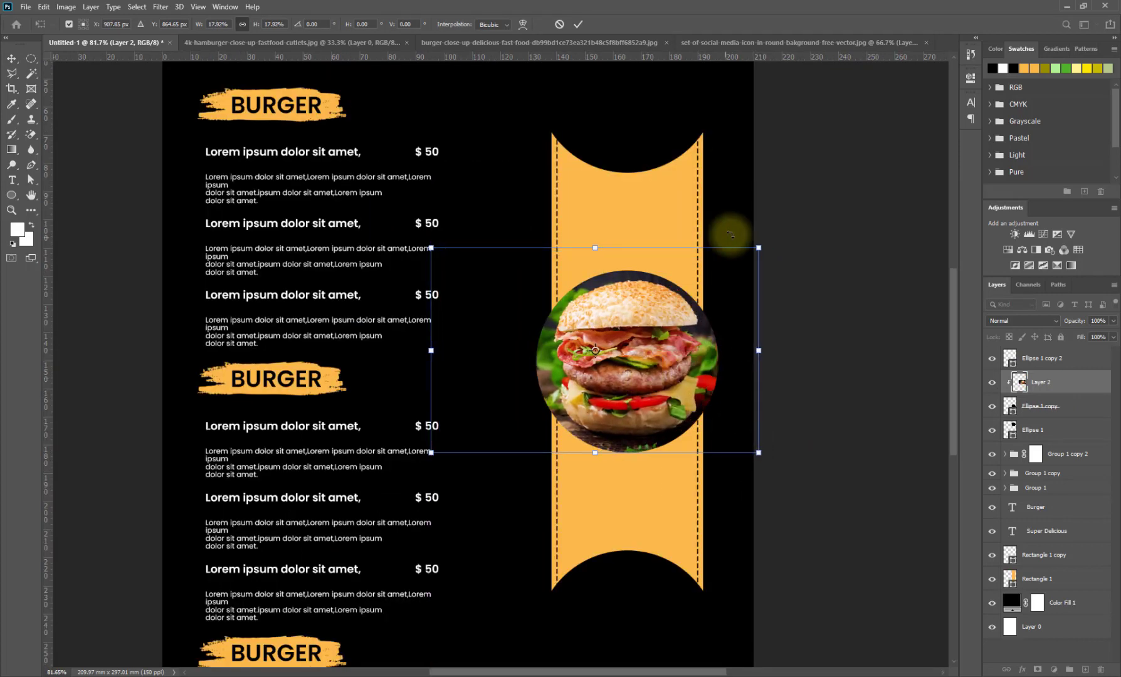
left_click(579, 23)
Close the 4k hamburger photo without saving and switch to the close-up burger photo
left_click(348, 43)
left_click(407, 43)
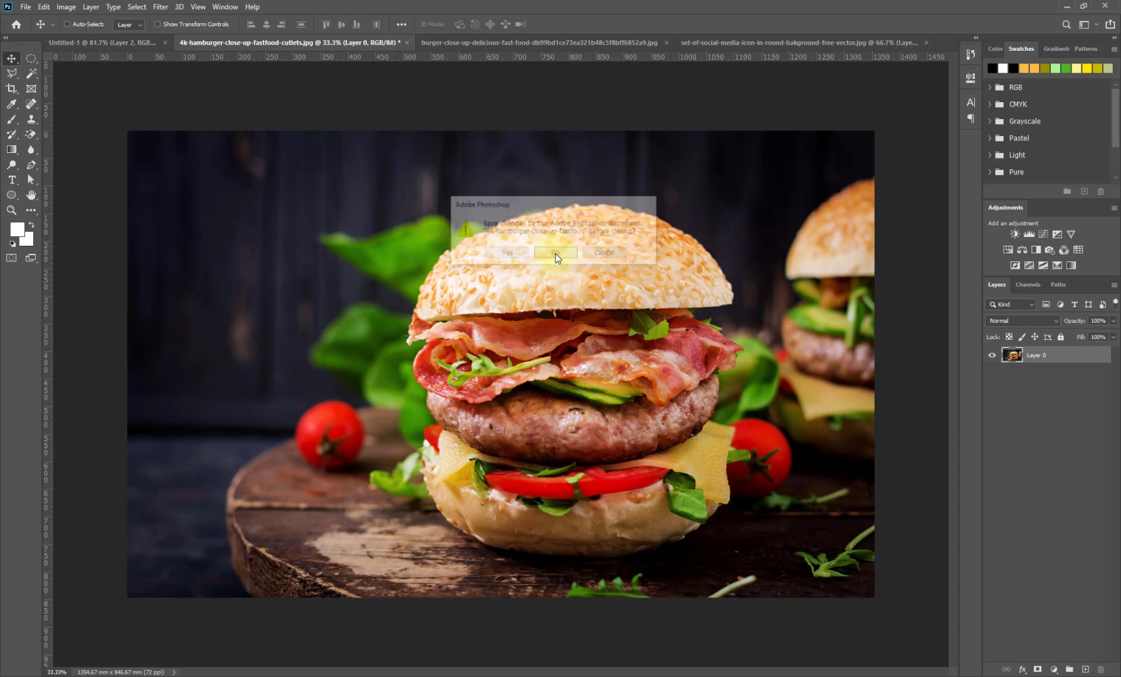
left_click(388, 42)
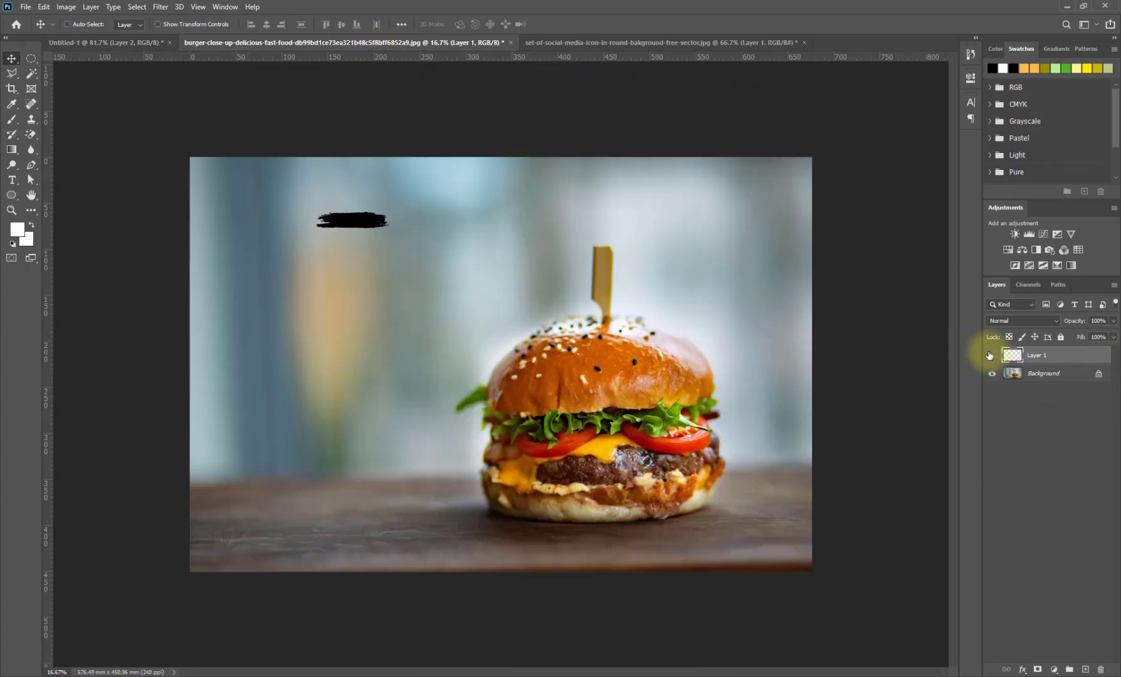
Undo the scaling of the hamburger photo in the menu page's middle circle
left_click(144, 42)
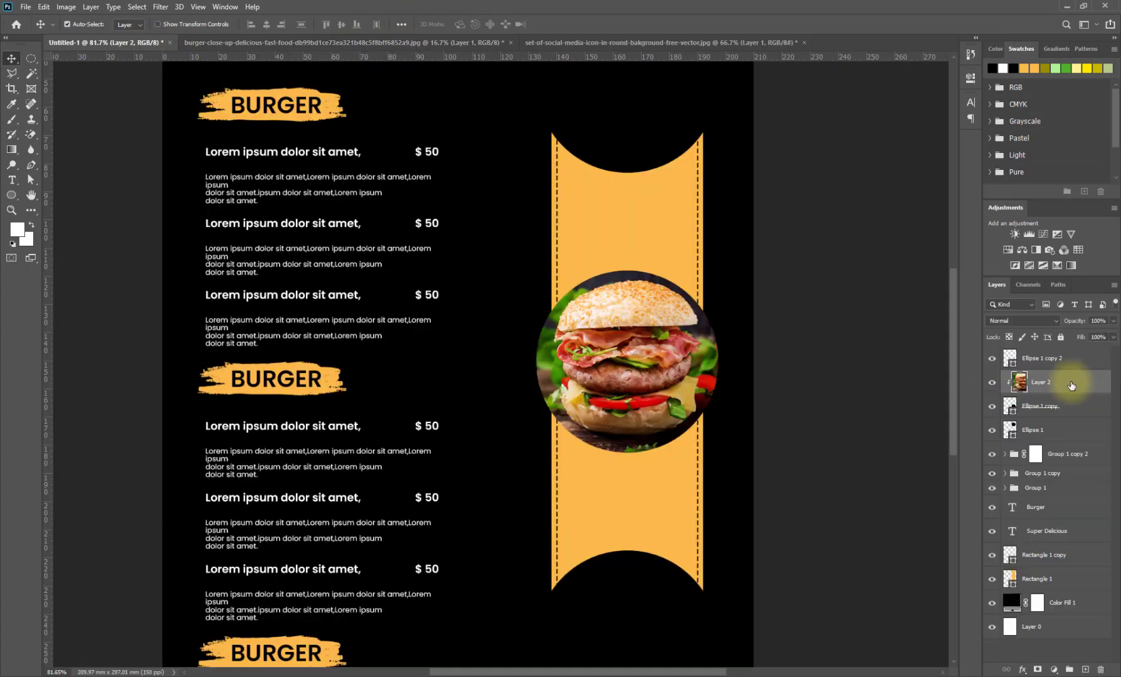
key("ctrl+z")
Unlock the close-up burger photo's background layer and bring the photo into the menu page
left_click(348, 45)
left_click(1100, 375)
left_click_drag(494, 268, 467, 312)
Shrink the close-up burger photo to about 10.46% and fit it into the top circle as a clipping mask
key("ctrl+t")
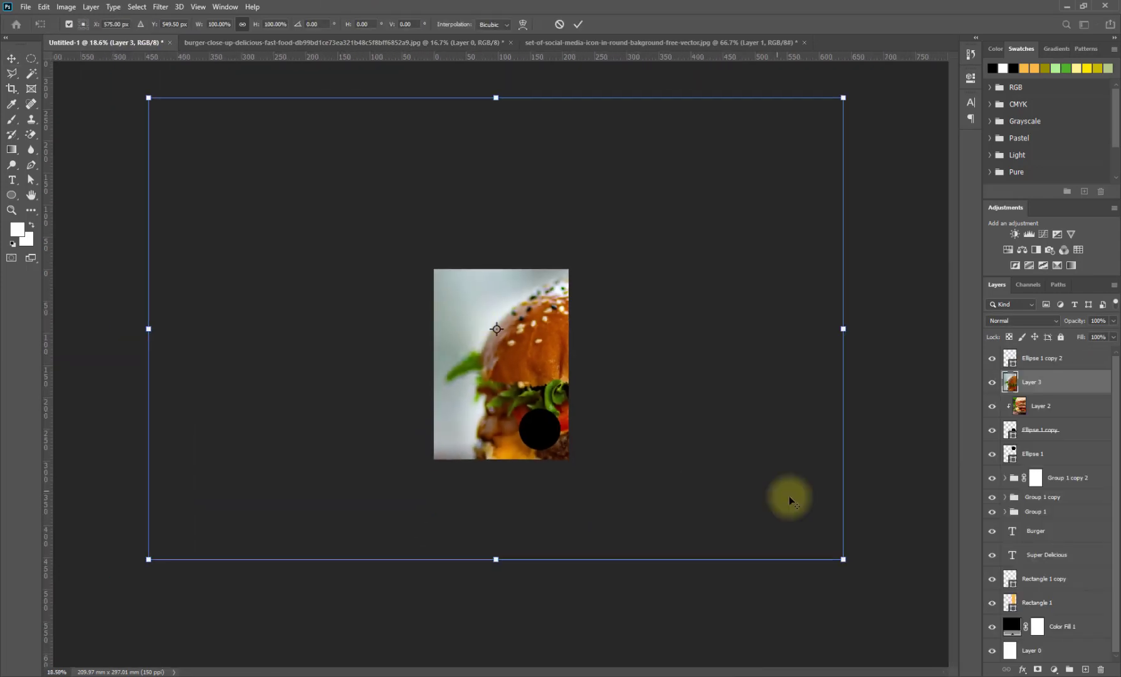
left_click_drag(844, 559, 543, 360)
key("ctrl+0")
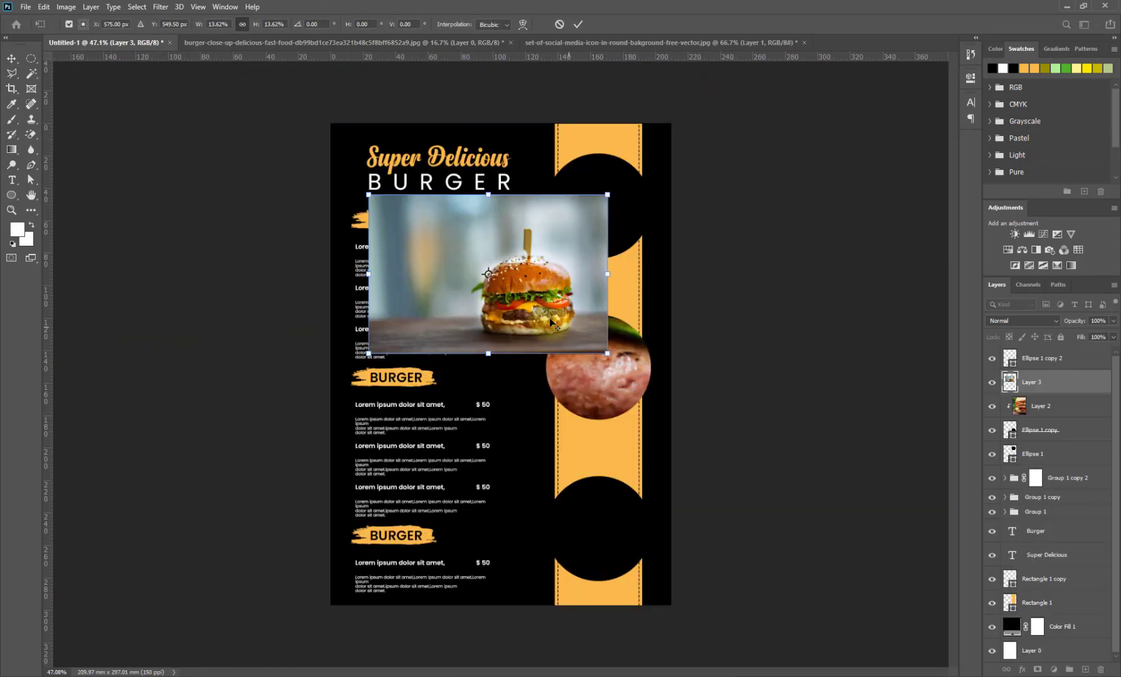
left_click_drag(370, 354, 398, 335)
left_click(578, 24)
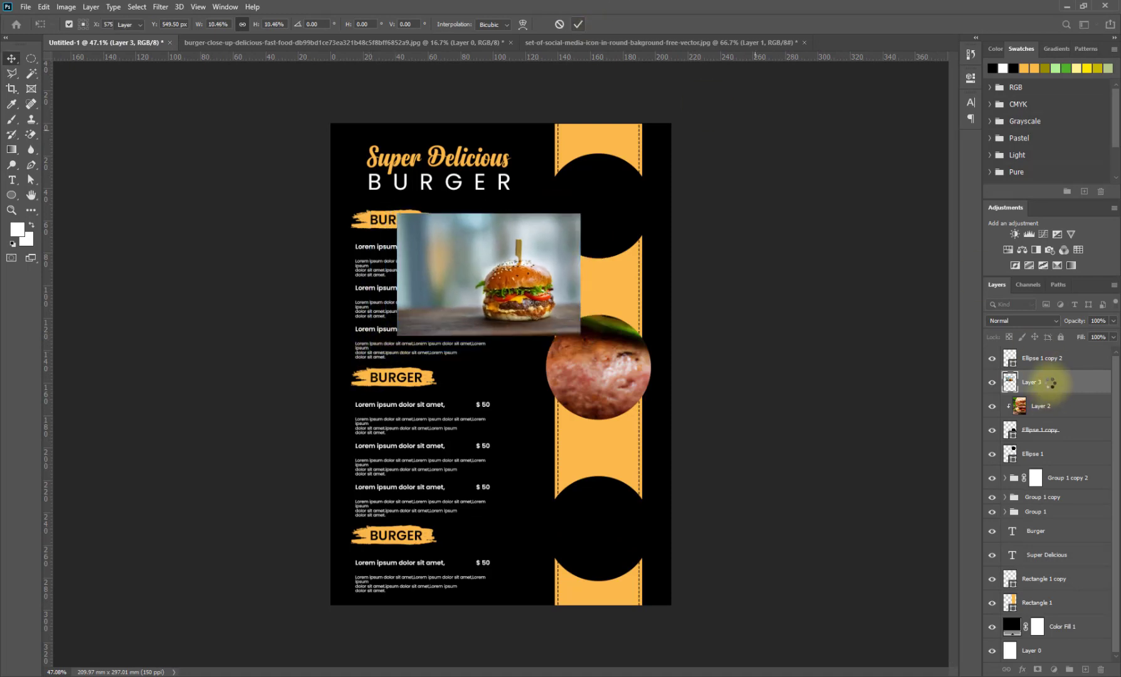
left_click_drag(1051, 382, 986, 452)
left_click_drag(723, 316, 658, 153)
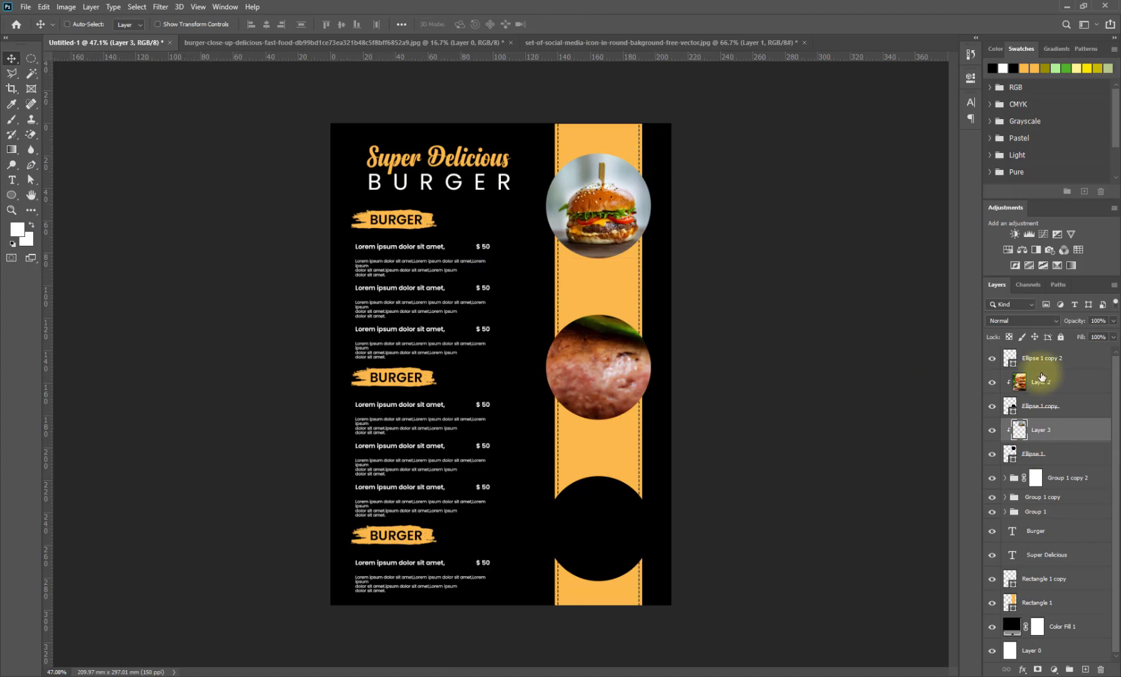
Shrink the hamburger photo clipped to the middle circle to about 16.86% so the burger fills the circle
left_click(1044, 364)
left_click(1059, 379)
key("ctrl+t")
key("ctrl+0")
left_click_drag(844, 112, 577, 362)
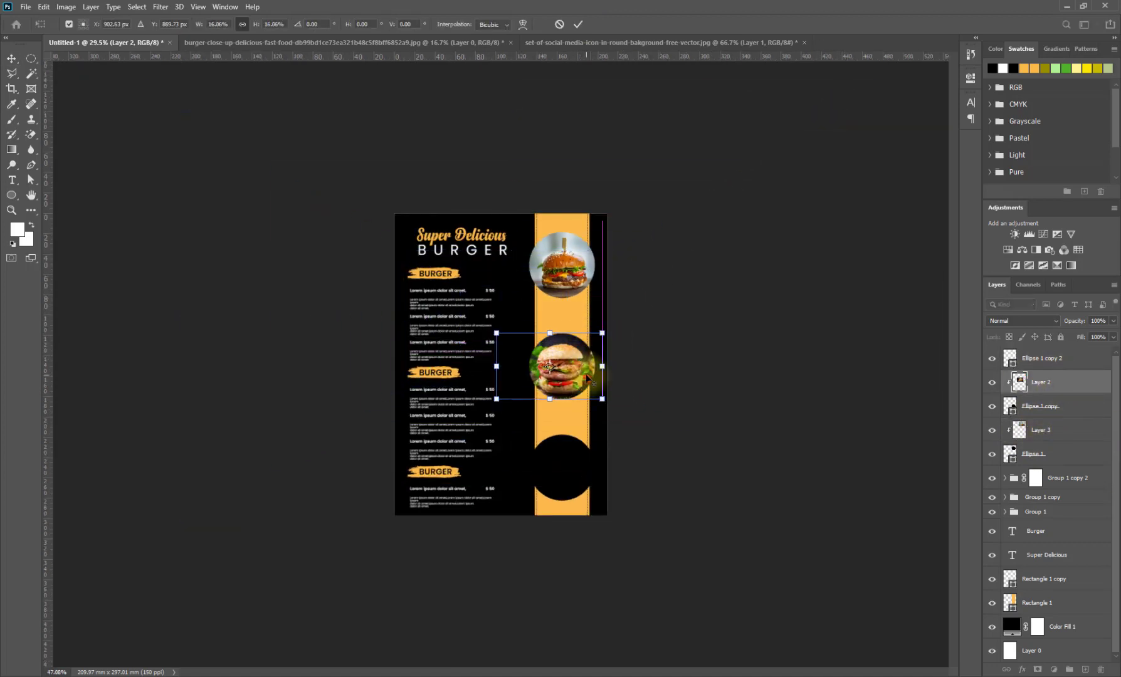
scroll(578, 363, "up", 4)
left_click(578, 24)
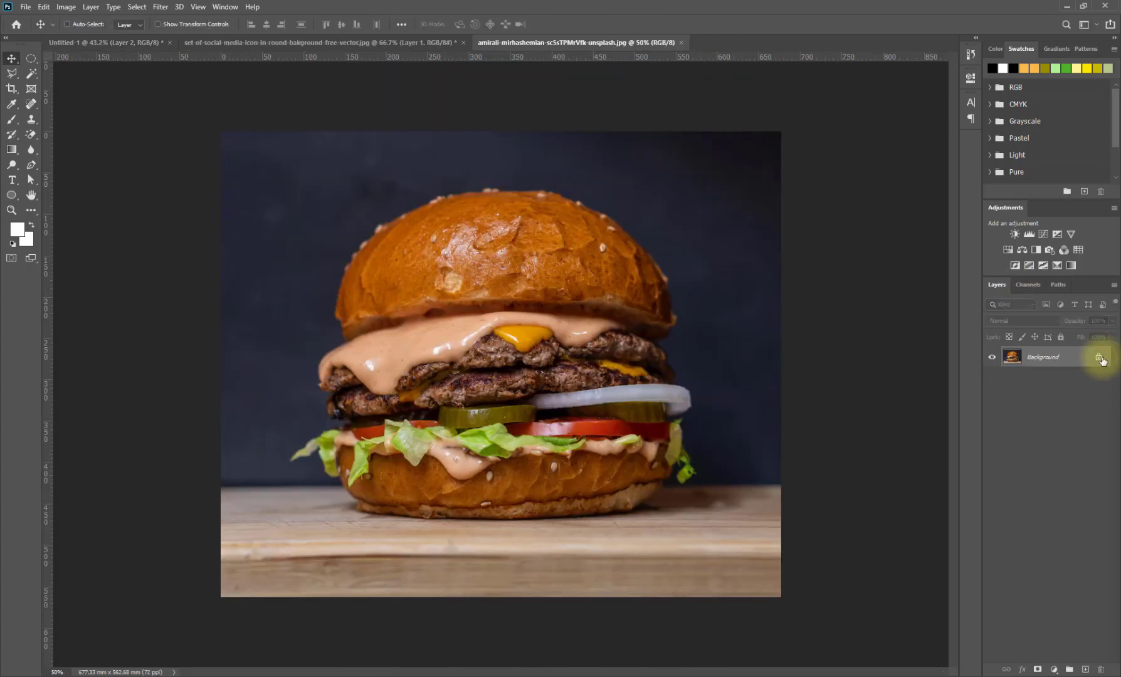
Unlock the dark-background burger photo, bring it into the menu page and clip it to the bottom circle
left_click(1099, 357)
left_click_drag(251, 157, 580, 420)
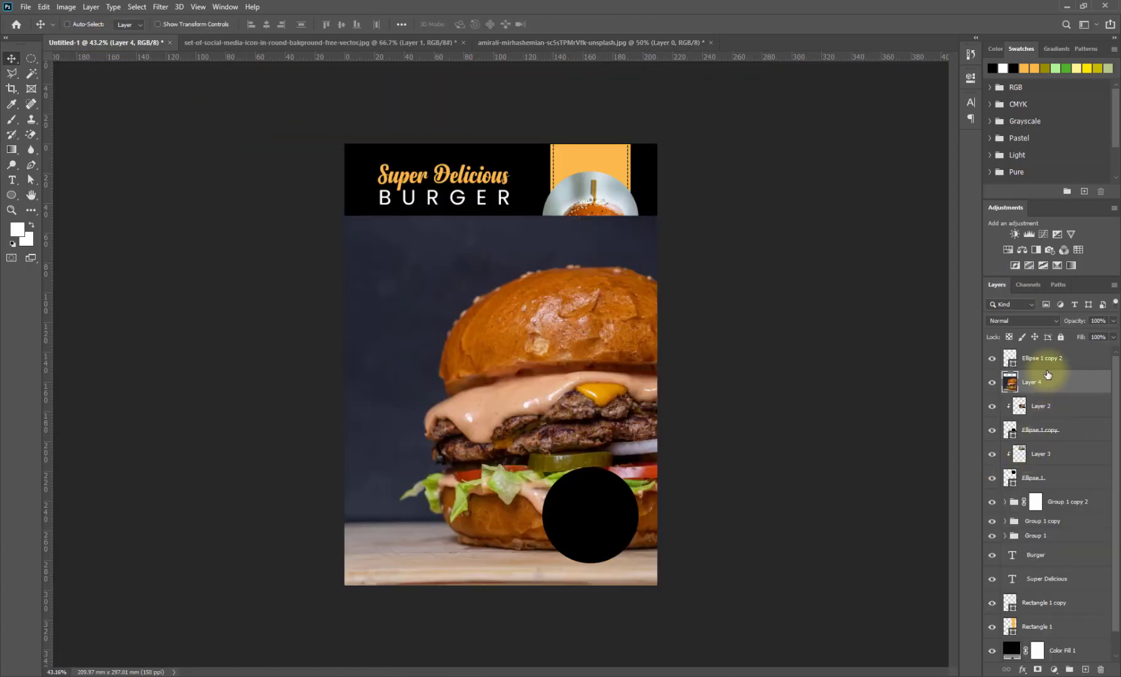
left_click_drag(1043, 357, 1031, 363)
left_click(1027, 369, "alt")
Shrink the clipped burger photo and position it so the whole burger fills the bottom circle
key("ctrl+t")
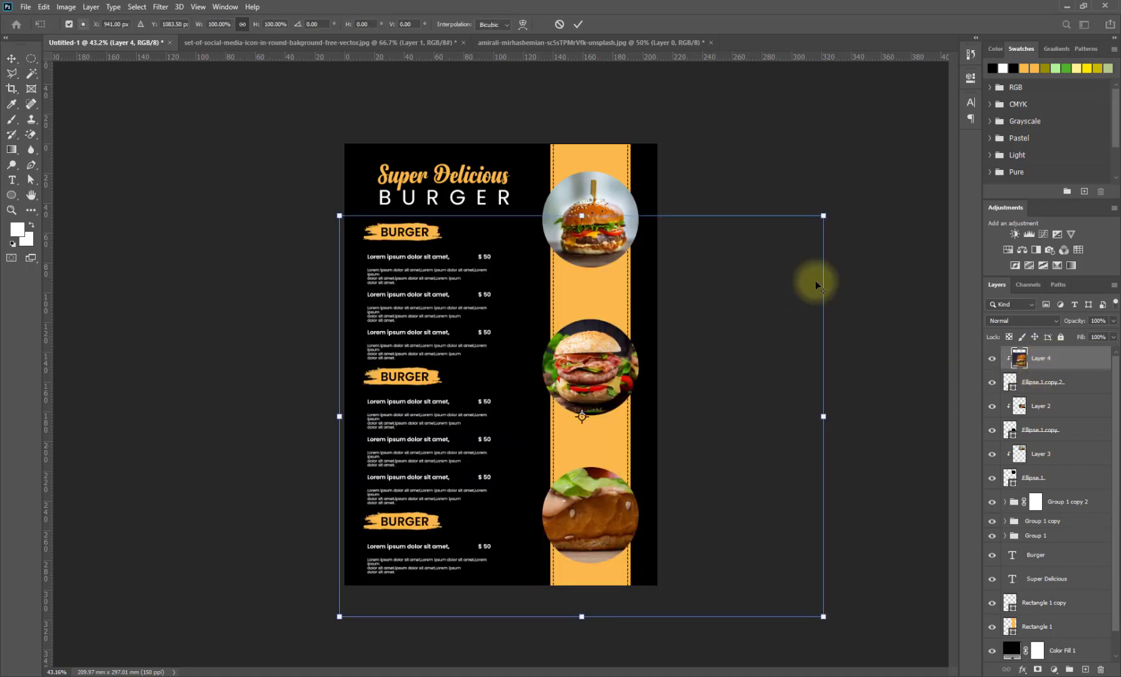
left_click_drag(823, 214, 619, 576)
scroll(542, 437, "up", 5)
left_click_drag(532, 492, 524, 483)
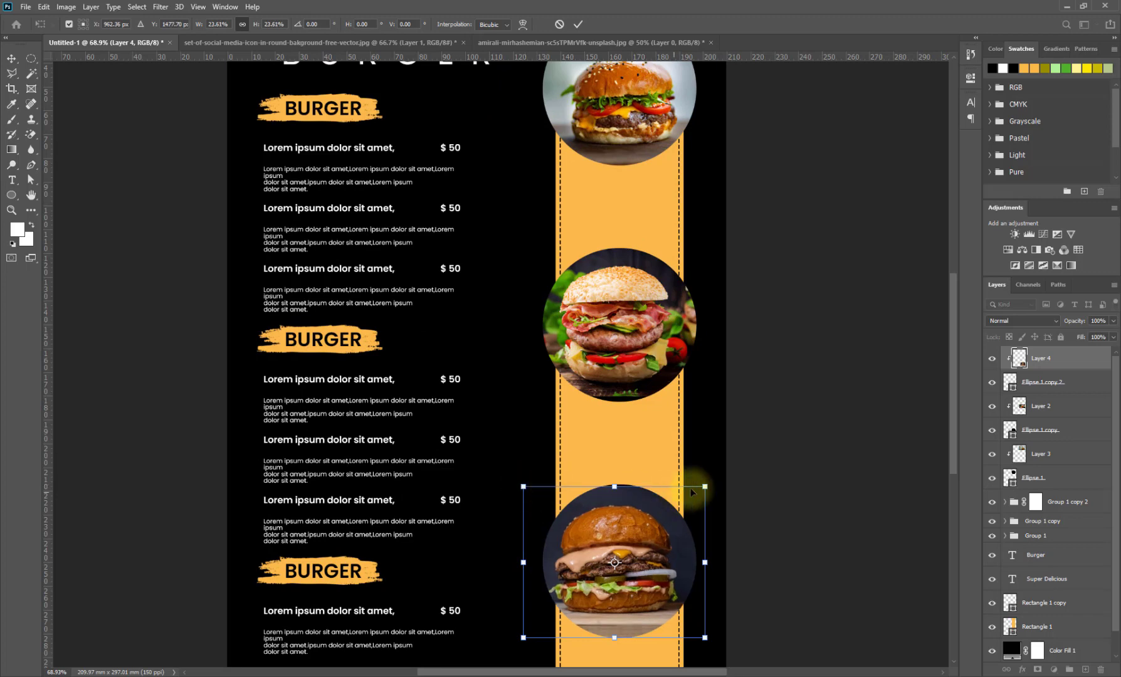
left_click_drag(704, 488, 713, 481)
key("Return")
scroll(525, 364, "down", 4)
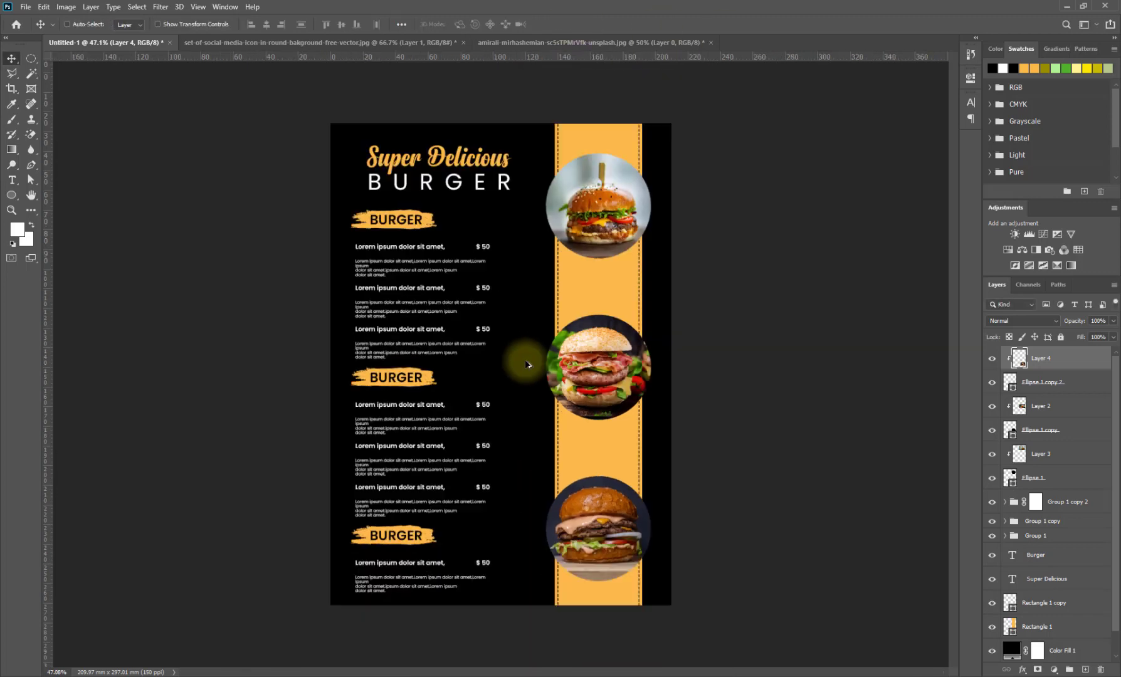
In the social media icon file, show the full icon layer and delete its white background and the white inside the symbols
left_click(377, 45)
left_click(992, 353)
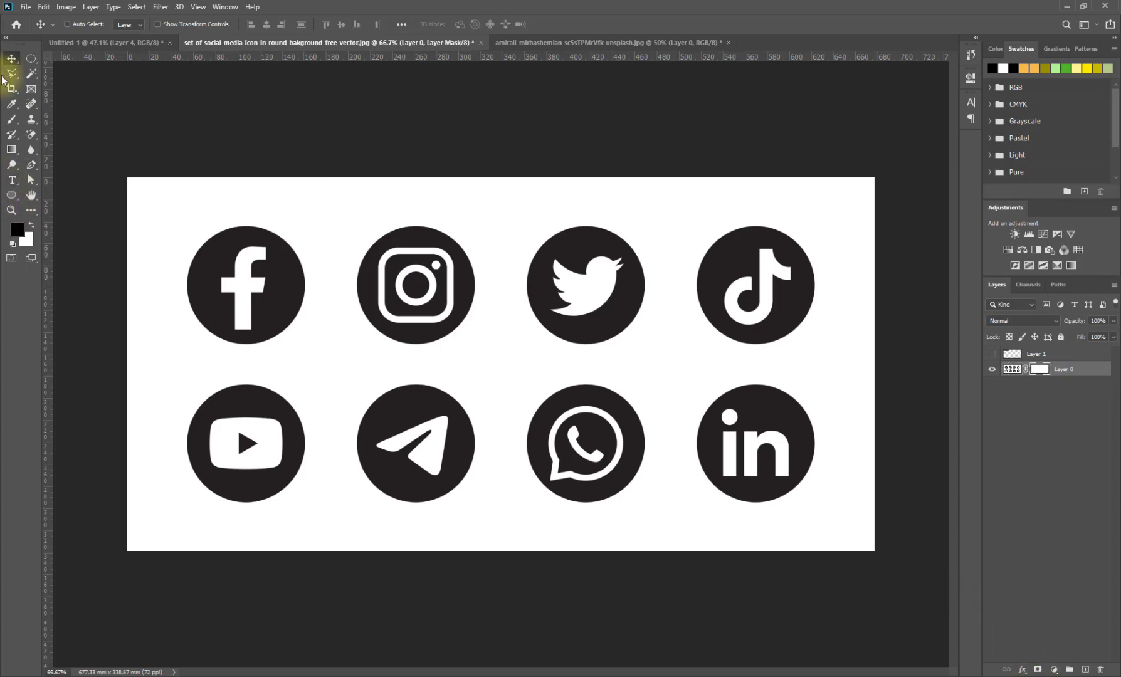
left_click(31, 73)
left_click(287, 209)
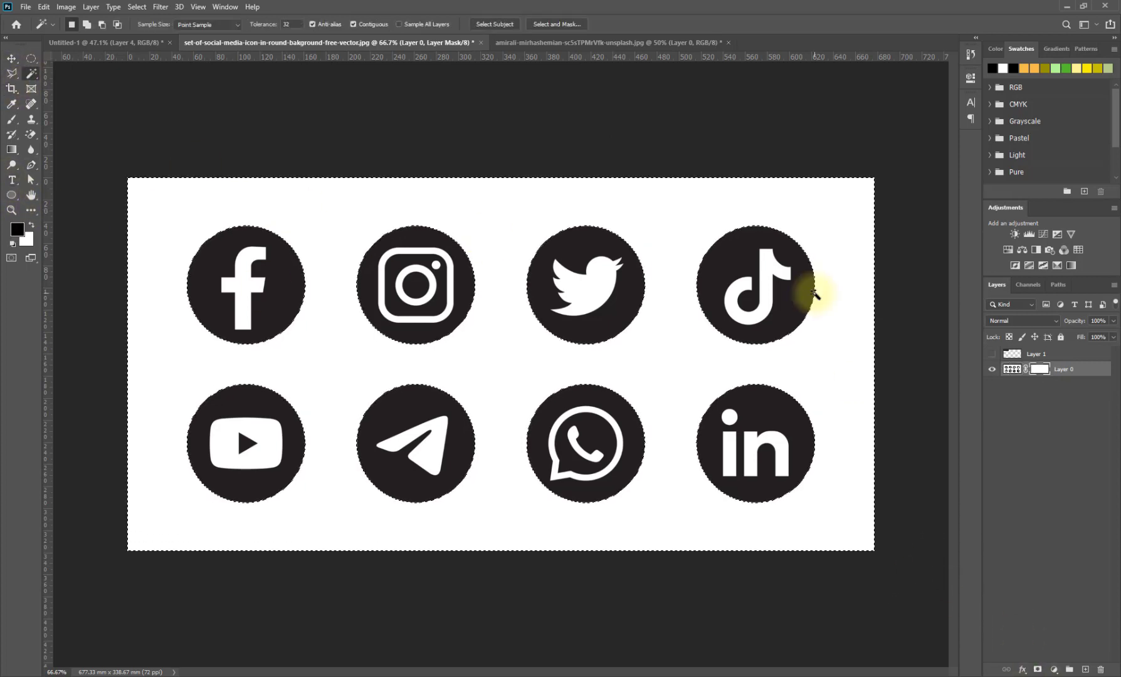
left_click(1011, 369)
key("Delete")
key("ctrl+d")
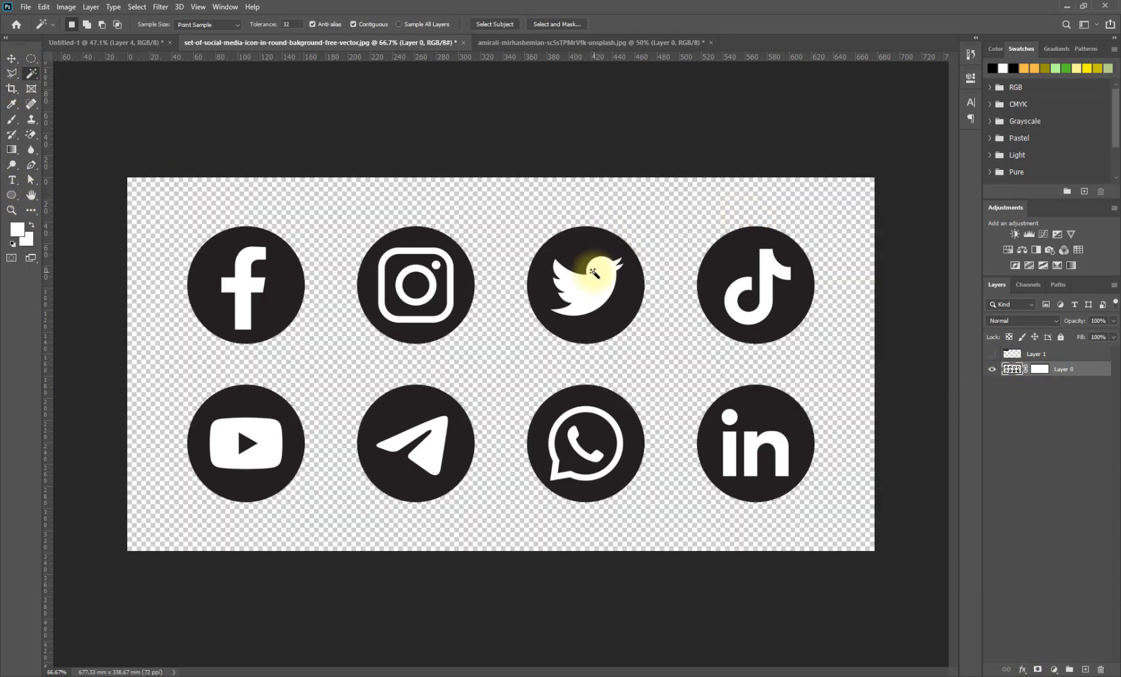
key("ctrl+d")
left_click(11, 59)
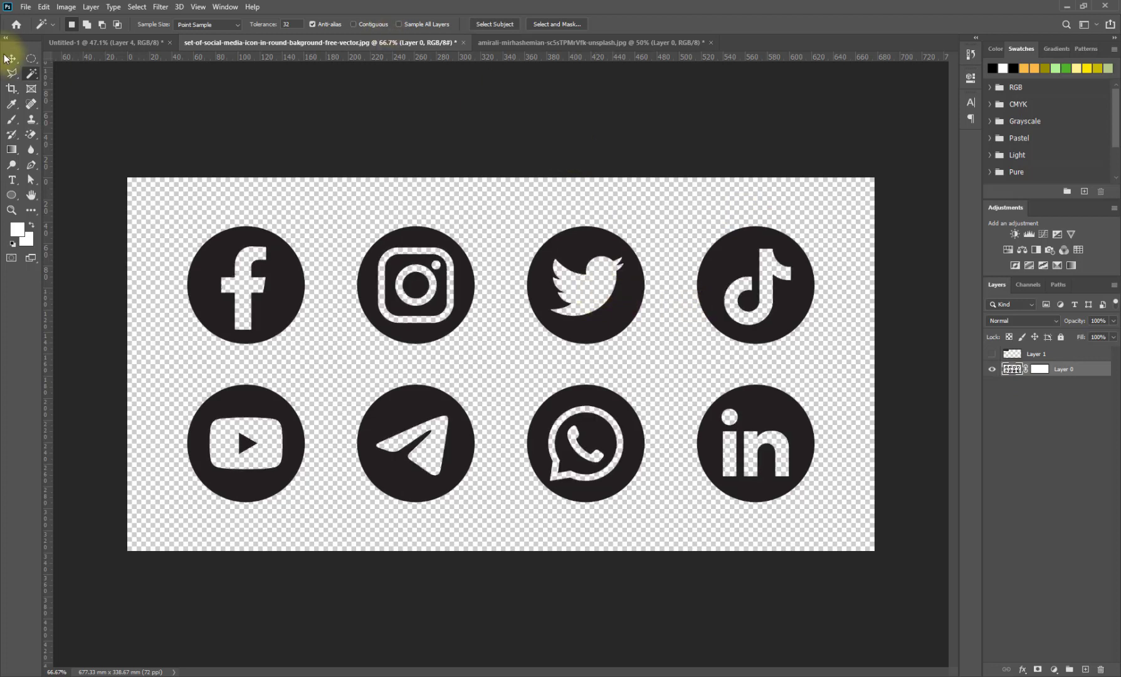
Apply an orange Color Overlay to the social media icon layer
double_click(1081, 369)
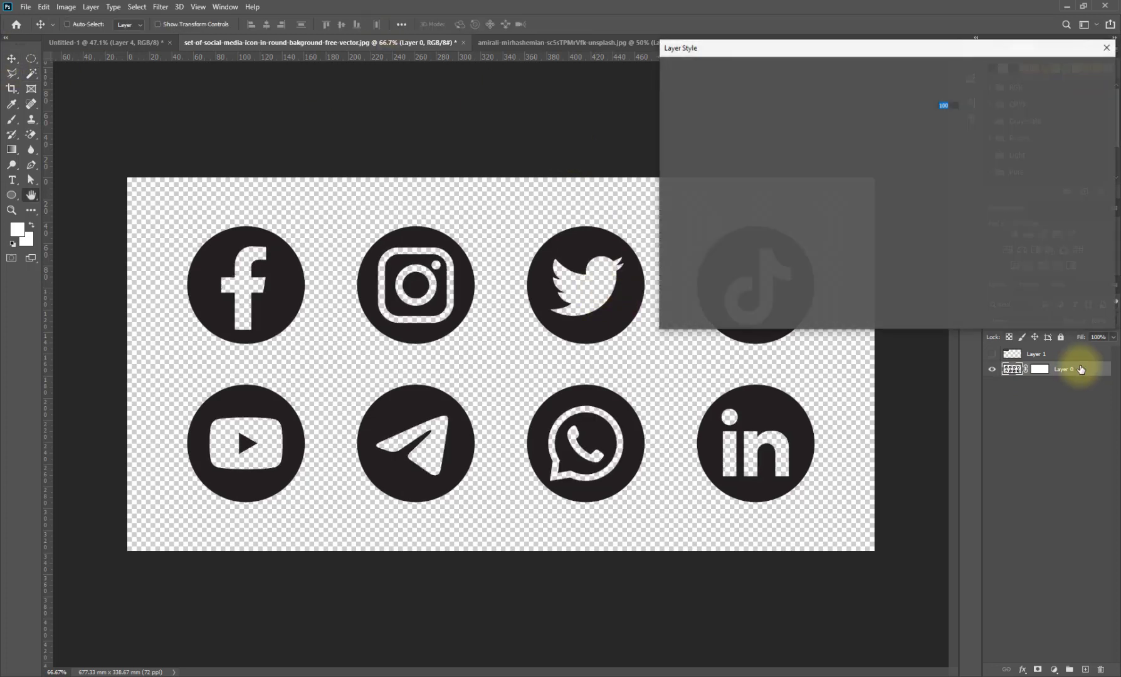
left_click(696, 210)
key("Return")
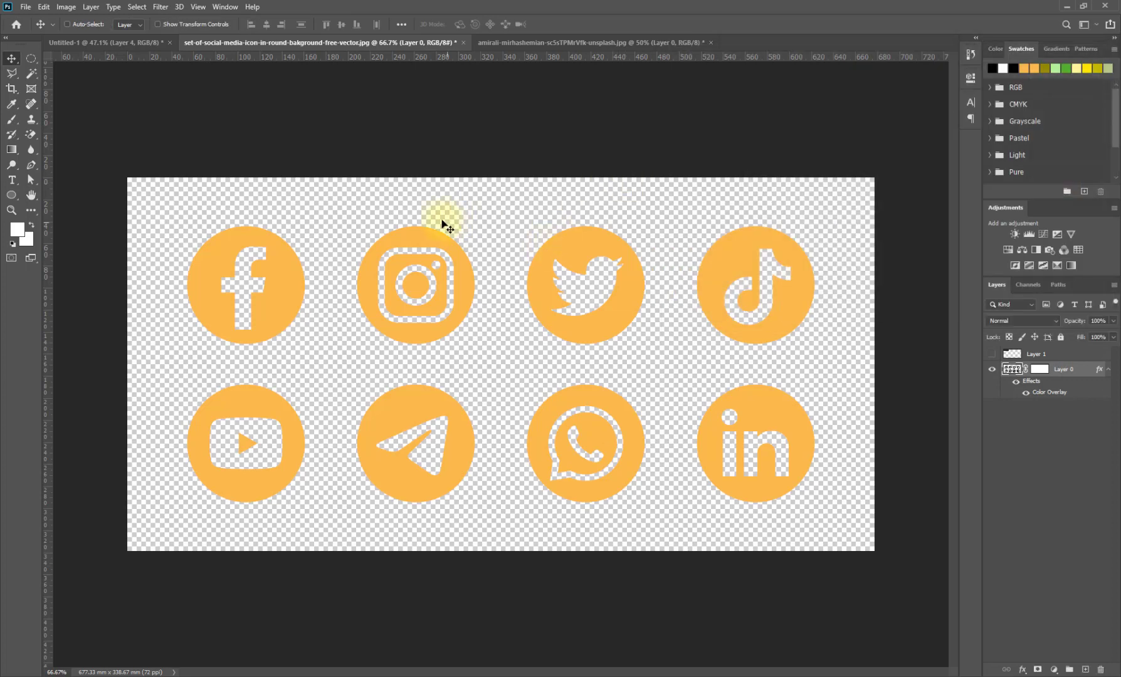
Paint black on the icon layer's mask to hide the lower row of four icons
left_click(1041, 370)
left_click(12, 119)
key("d")
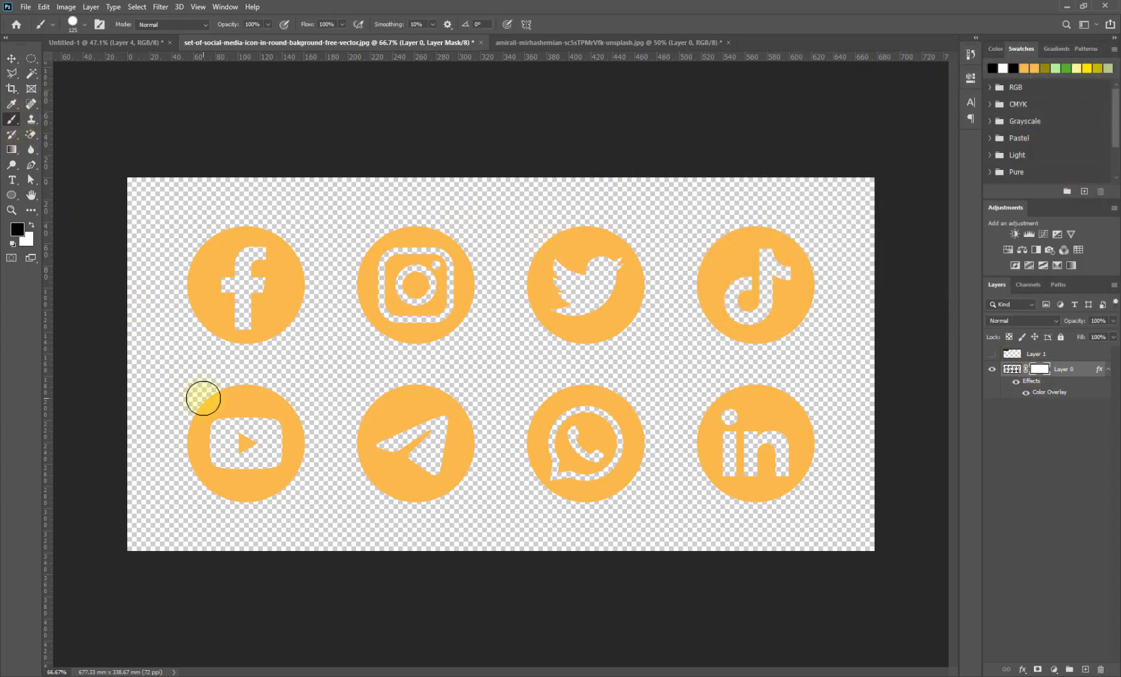
mouse_move(259, 443)
left_mouse_down()
mouse_move(335, 469)
mouse_move(829, 479)
left_mouse_up()
key("bracketright")
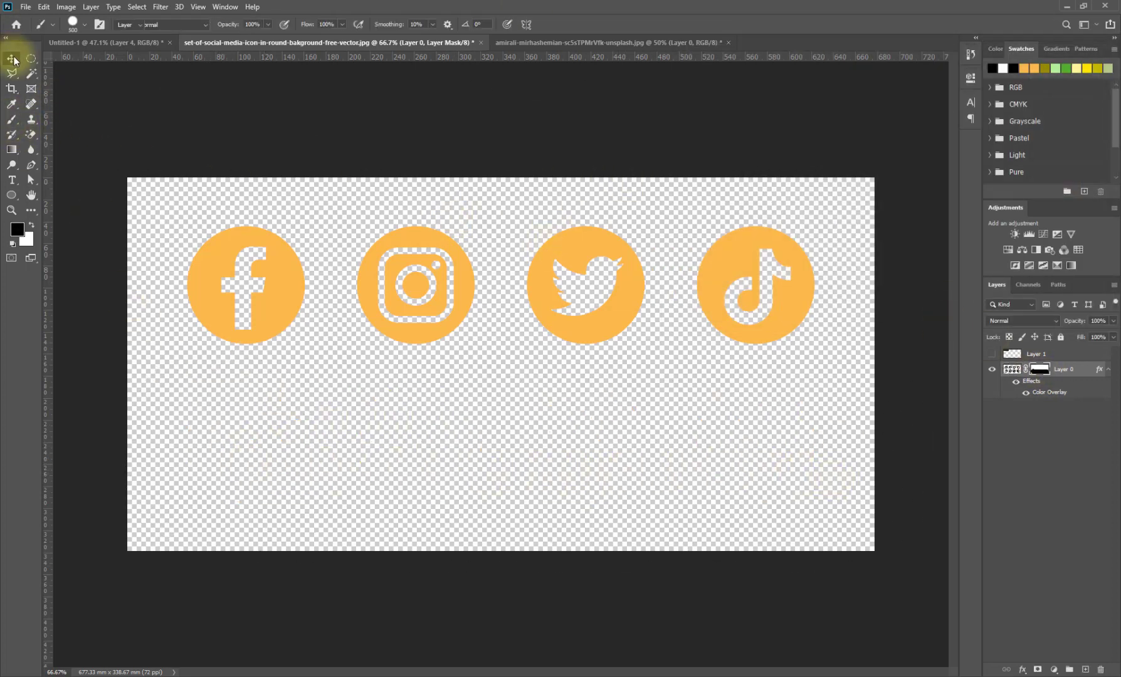
Bring the orange icons into the menu page and shrink them to about 15.37% at the page bottom beside the orange strip
left_click(13, 59)
left_click_drag(213, 212, 383, 342)
key("ctrl+t")
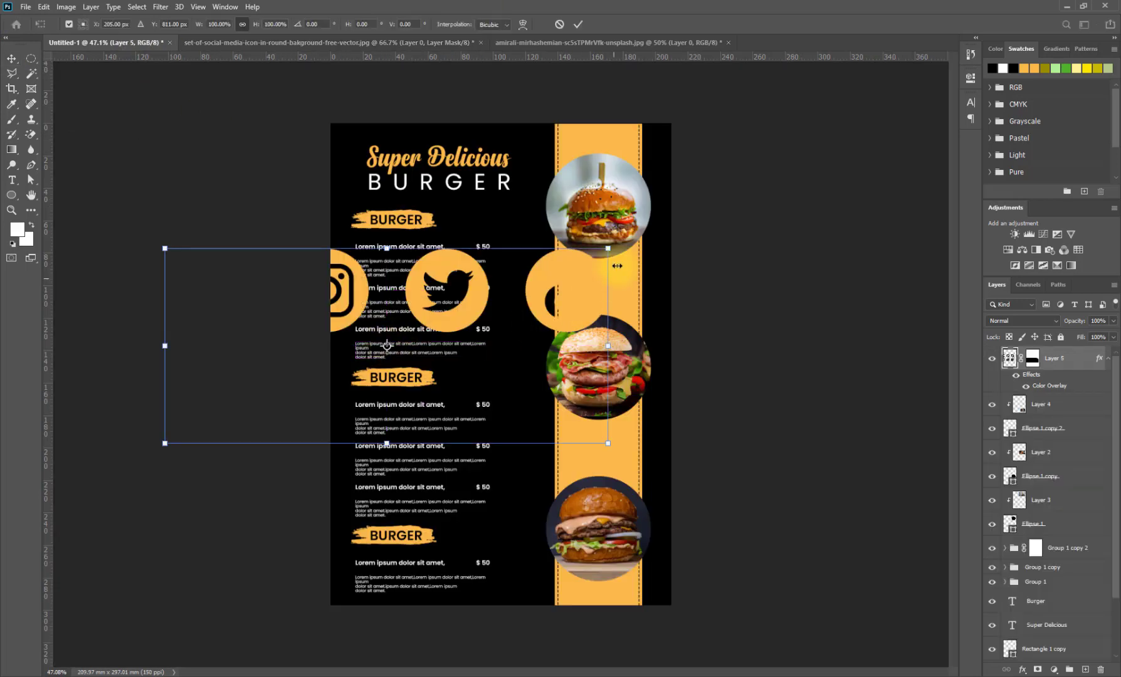
left_click_drag(608, 249, 540, 595)
scroll(450, 595, "up", 1)
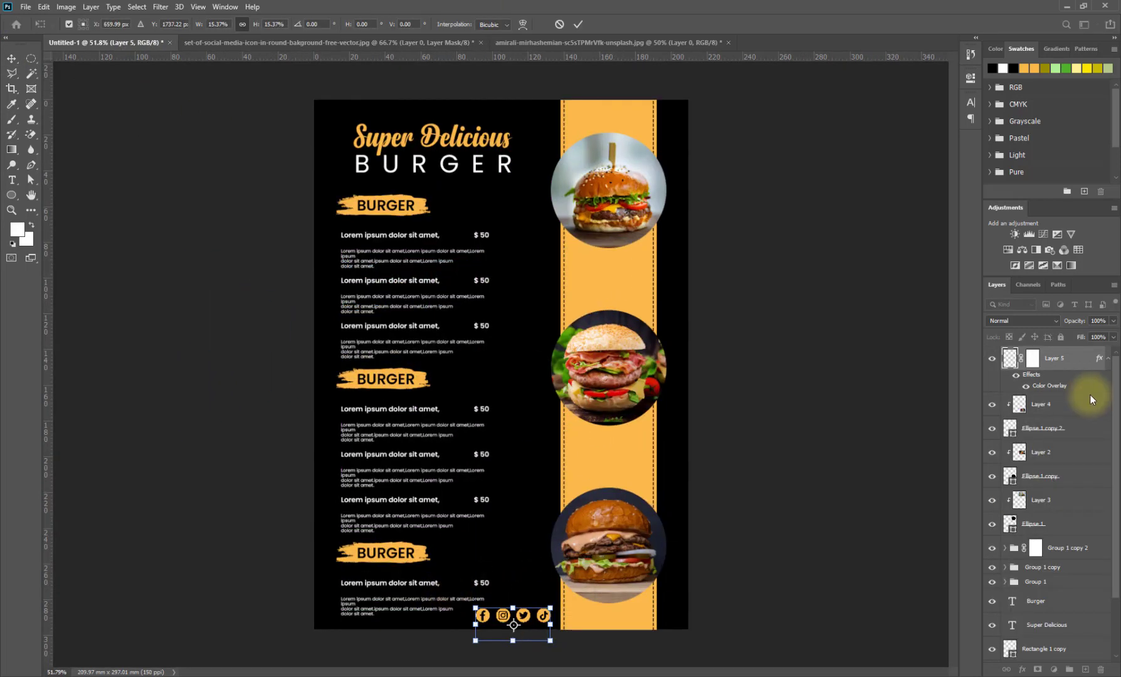
Select all three menu section groups and move them up slightly toward the heading
left_click(1088, 553)
left_click_drag(378, 215, 377, 206)
scroll(404, 611, "up", 2)
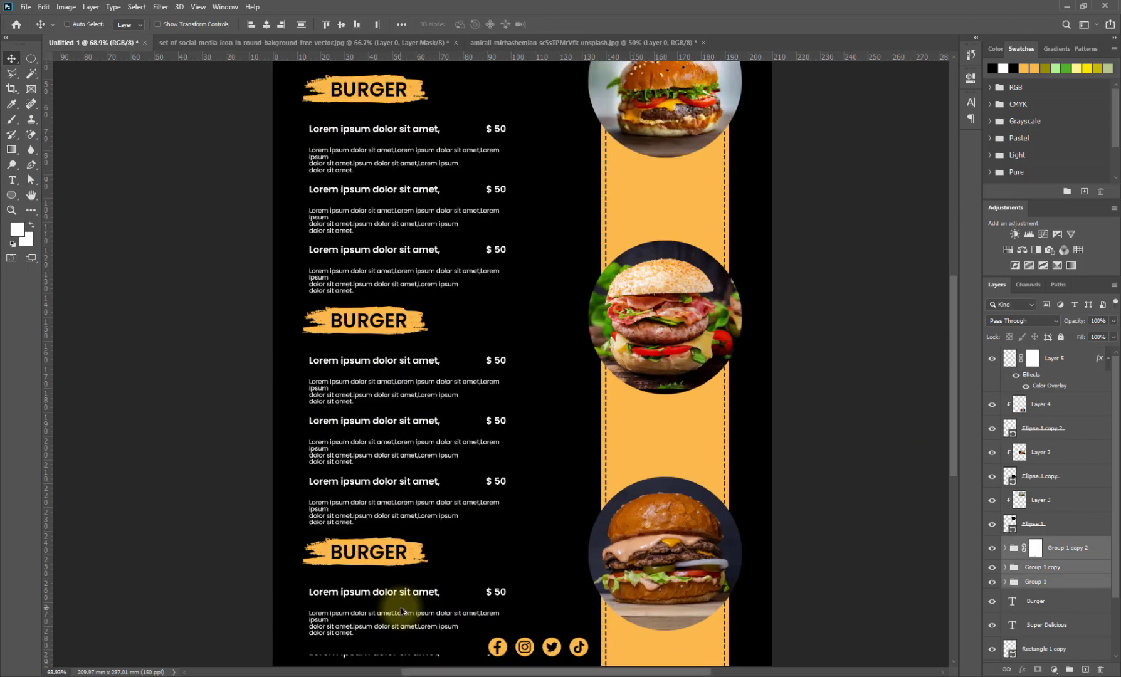
Mask out the cut-off text line of the third menu section at the bottom edge of the page
left_click(1035, 548)
left_click(11, 120)
scroll(530, 439, "down", 3)
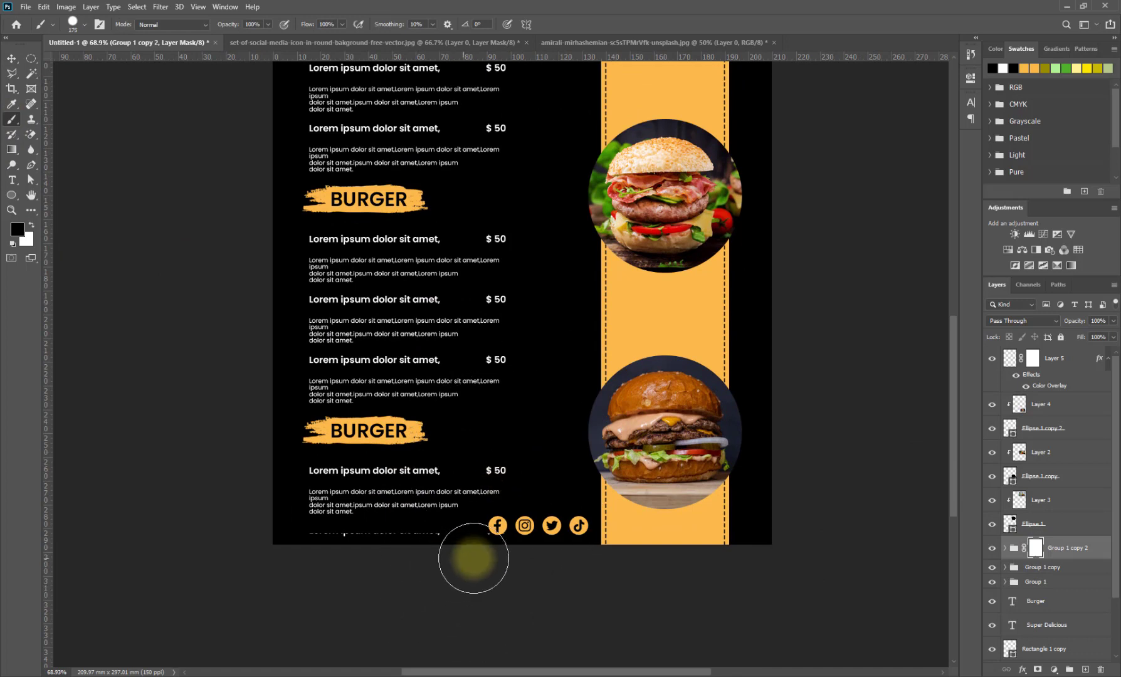
left_click_drag(396, 547, 252, 544)
left_click(11, 58)
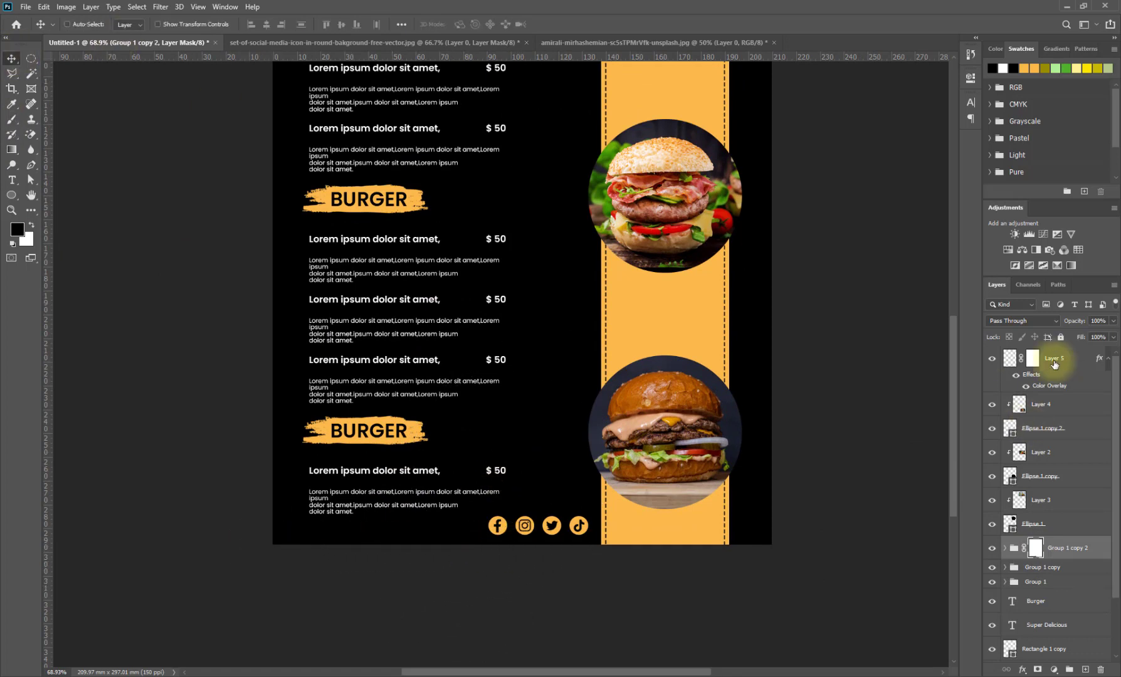
Shrink the social icon row further to about 56.65% and place it just beside the orange strip near the page bottom
left_click(1051, 358)
key("ctrl+t")
left_click_drag(596, 562, 574, 525)
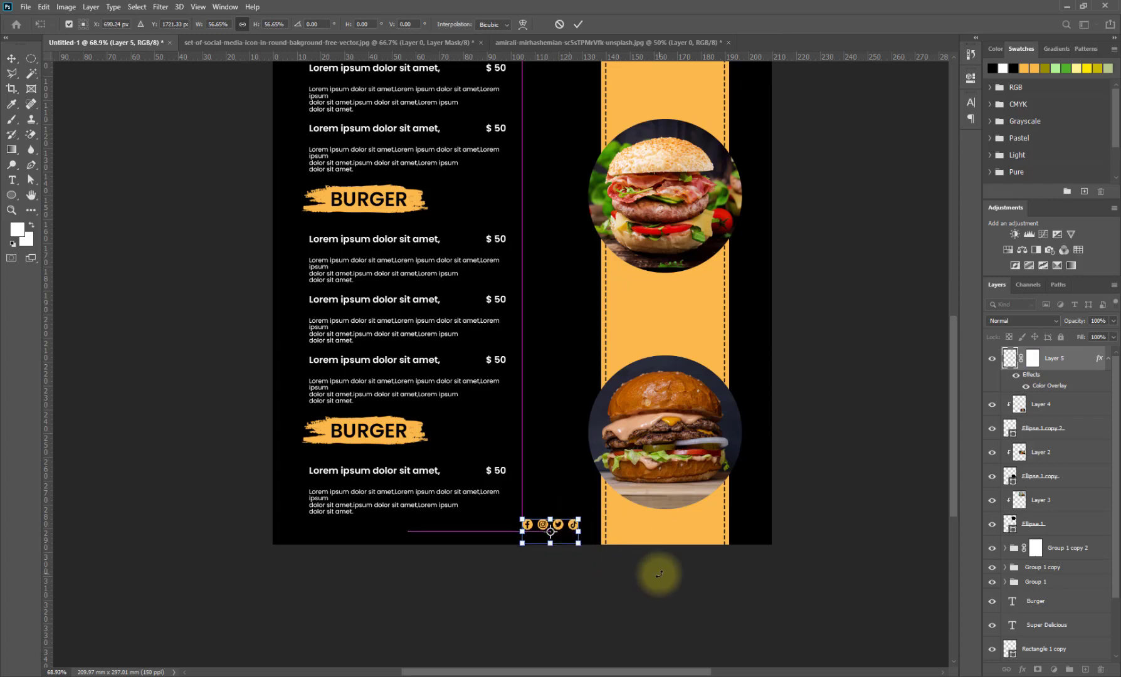
scroll(660, 574, "down", 3)
scroll(515, 632, "up", 6)
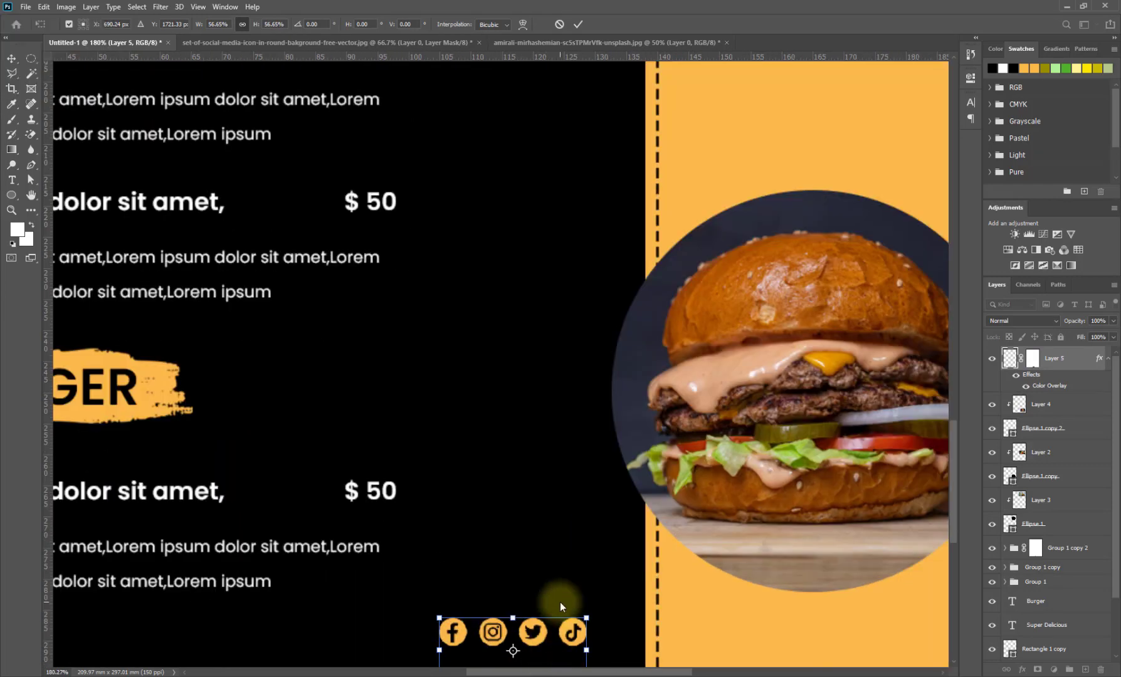
scroll(562, 523, "up", 2)
Duplicate the white BURGER heading line and shrink the copy to about 43.84% just above the social icons
scroll(1098, 567, "down", 3)
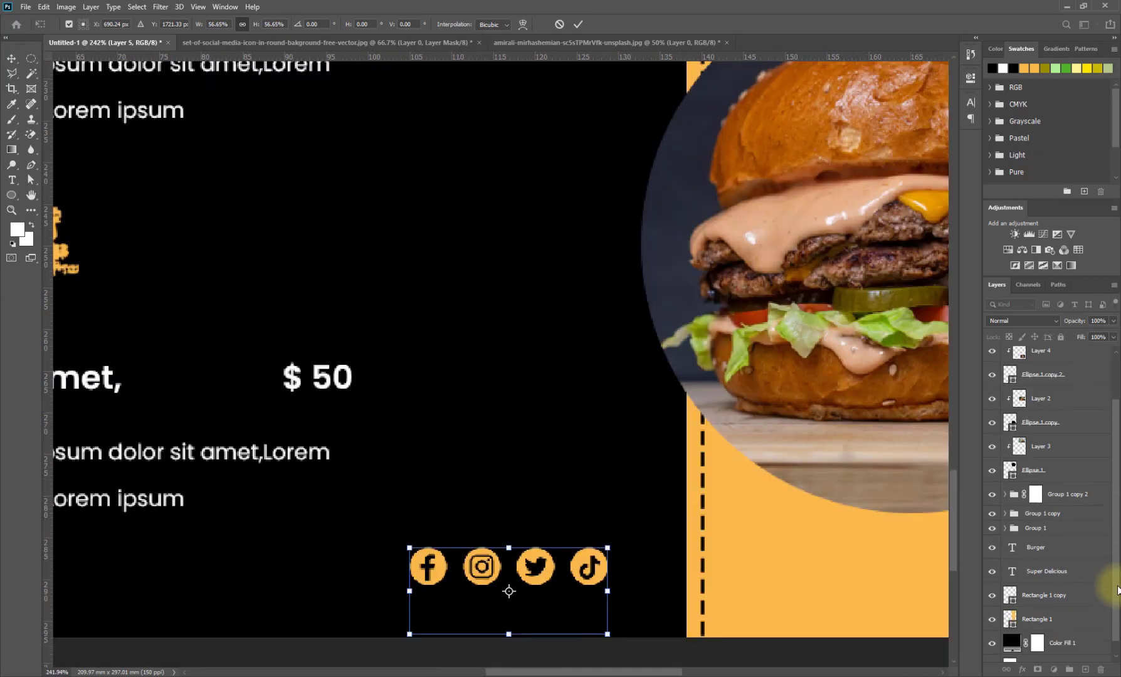
left_click(1045, 545)
key("ctrl+j")
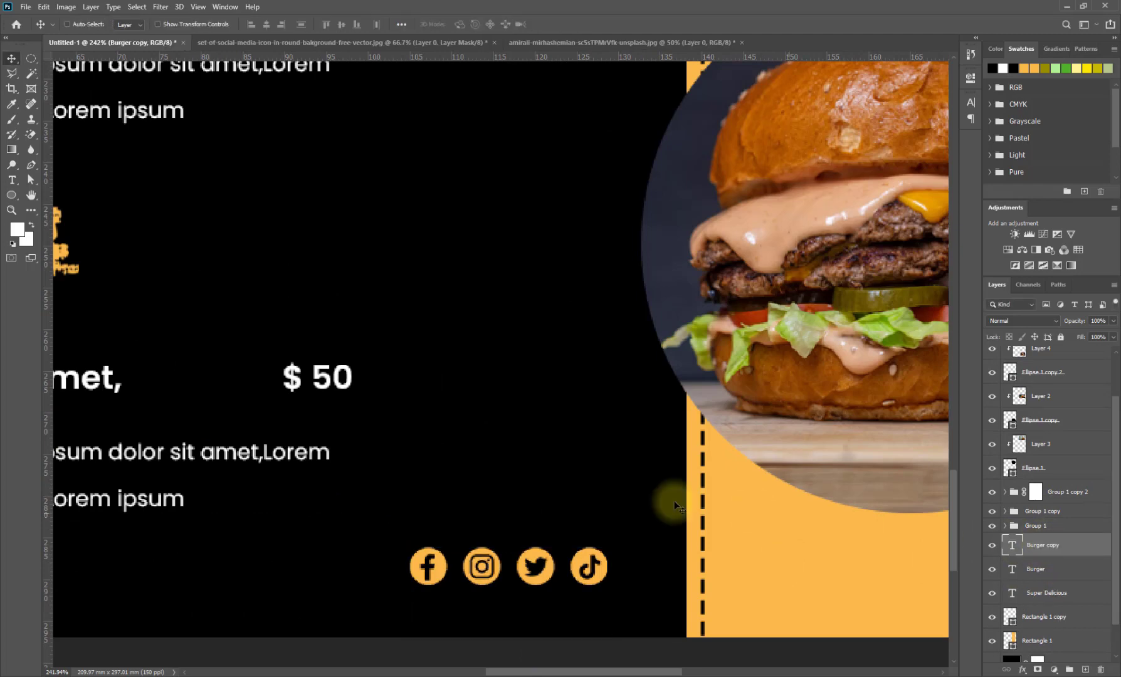
scroll(674, 504, "down", 8)
left_click_drag(479, 149, 539, 635)
Set the tracking of the small BURGER text copy to 0
left_click(971, 102)
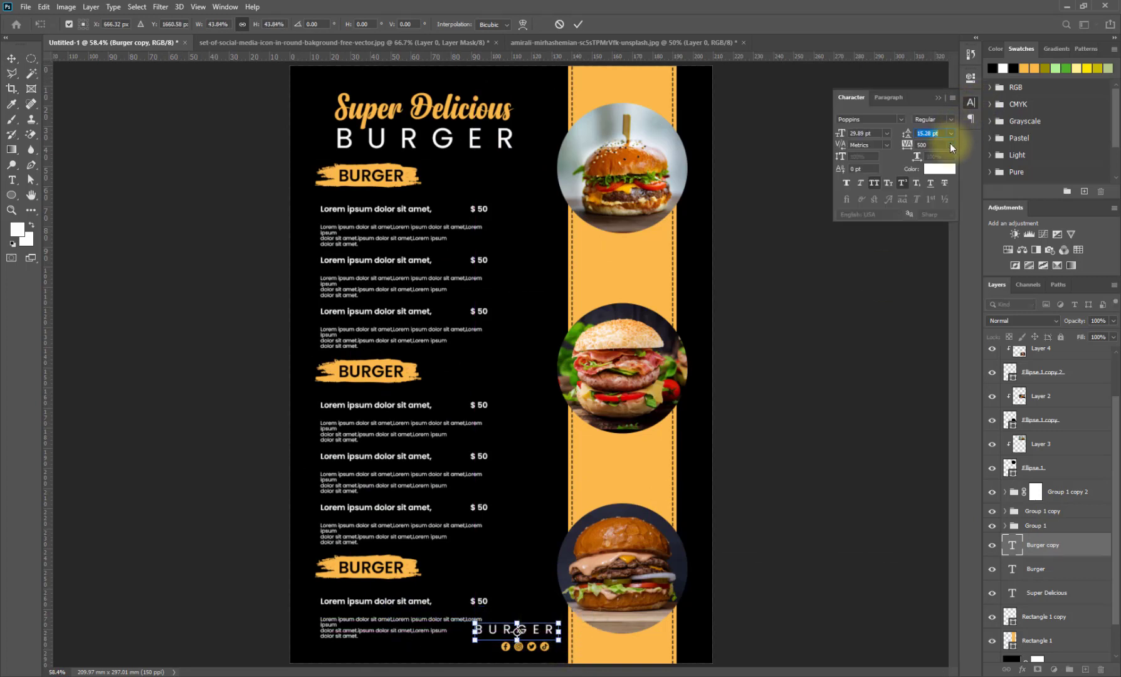
left_click(578, 24)
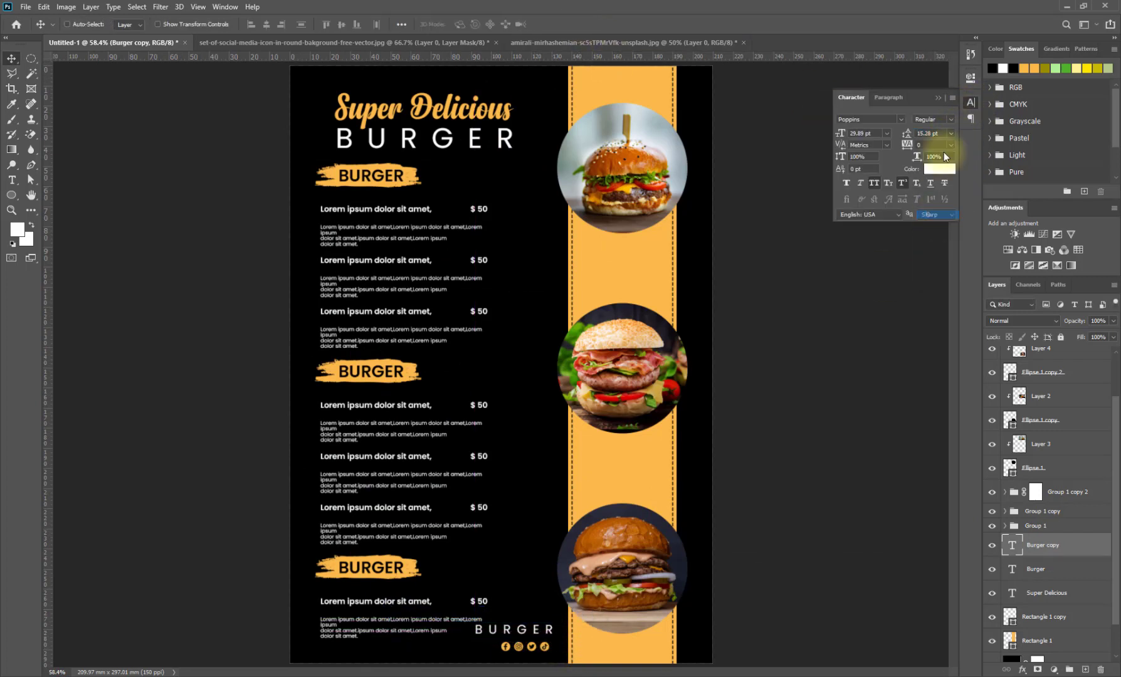
left_click(939, 98)
Replace the copied text above the social icons with "FOLLOW US:"
left_click_drag(504, 637, 947, 543)
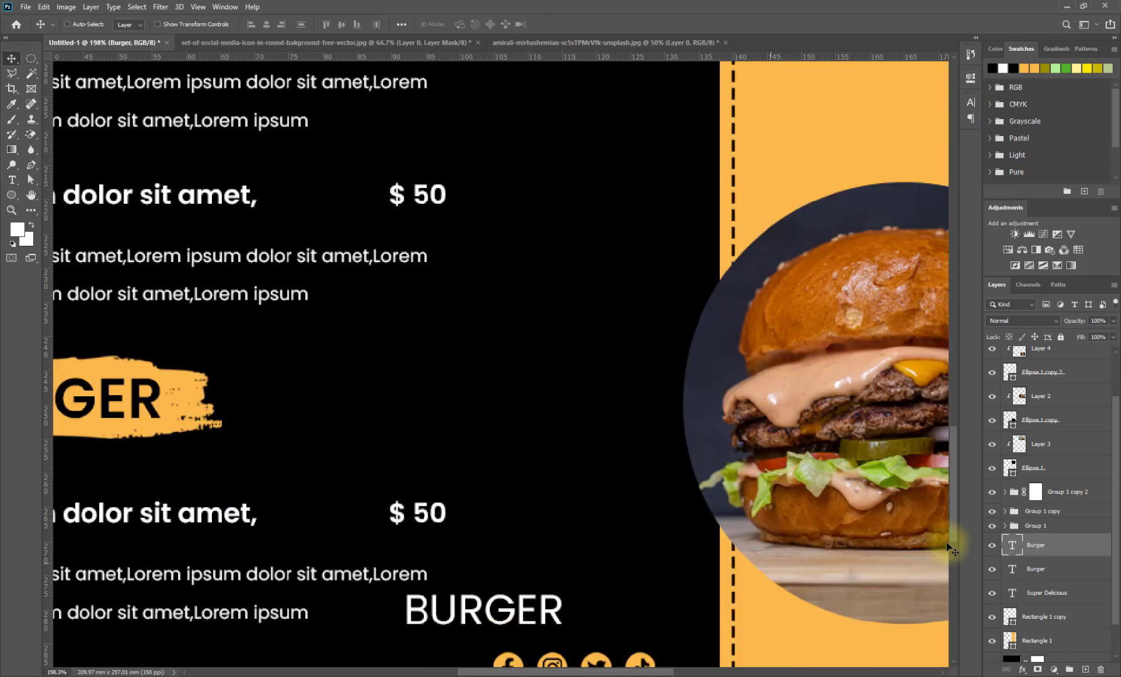
double_click(1008, 543)
type("FOLLOW US:")
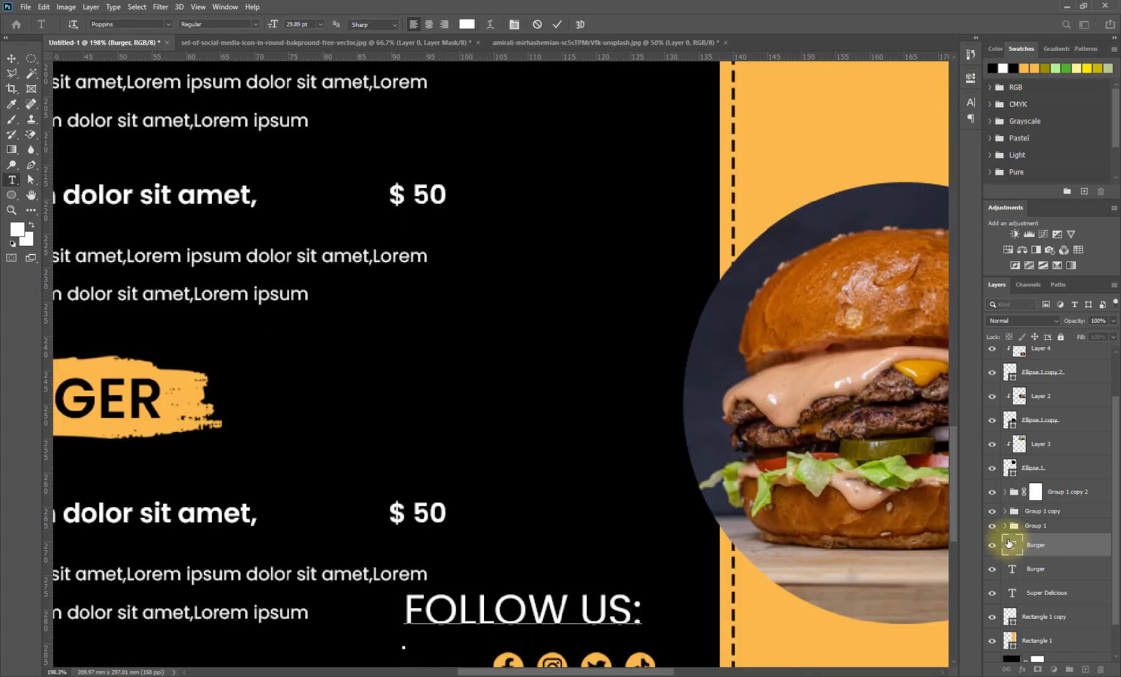
left_click(557, 23)
key("v")
Center the FOLLOW US: text closely above the social icons and reduce it to about 25.7 pt
left_click_drag(593, 605, 630, 622)
scroll(607, 489, "down", 4)
scroll(635, 627, "up", 6)
left_click_drag(624, 544, 634, 549)
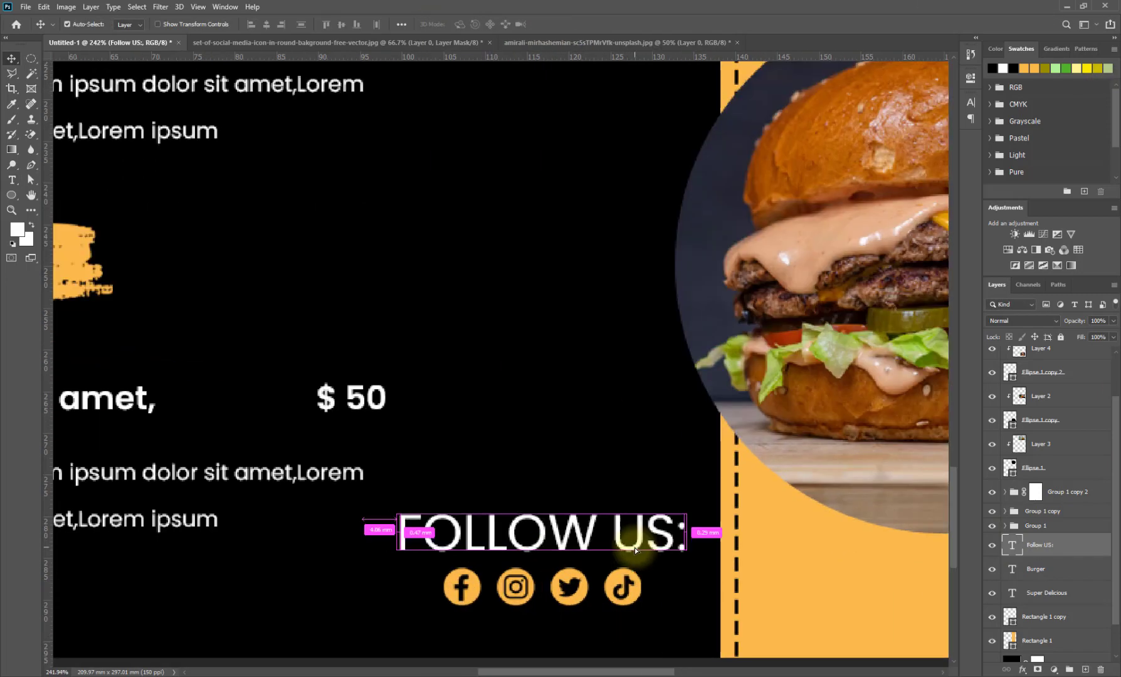
key("ctrl+t")
mouse_move(686, 578)
left_mouse_down()
mouse_move(683, 586)
mouse_move(668, 568)
left_mouse_up()
left_click(578, 24)
Turn off All Caps for the text above the icons and correct its wording to "Follow Us:"
scroll(511, 444, "down", 6)
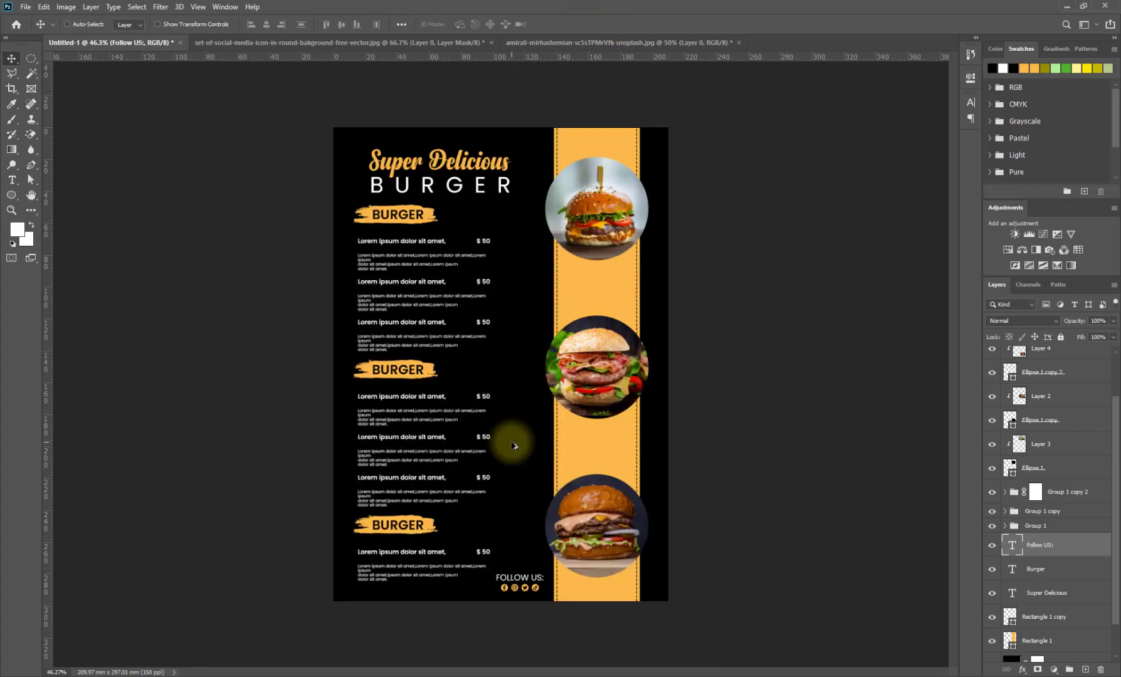
left_click(971, 102)
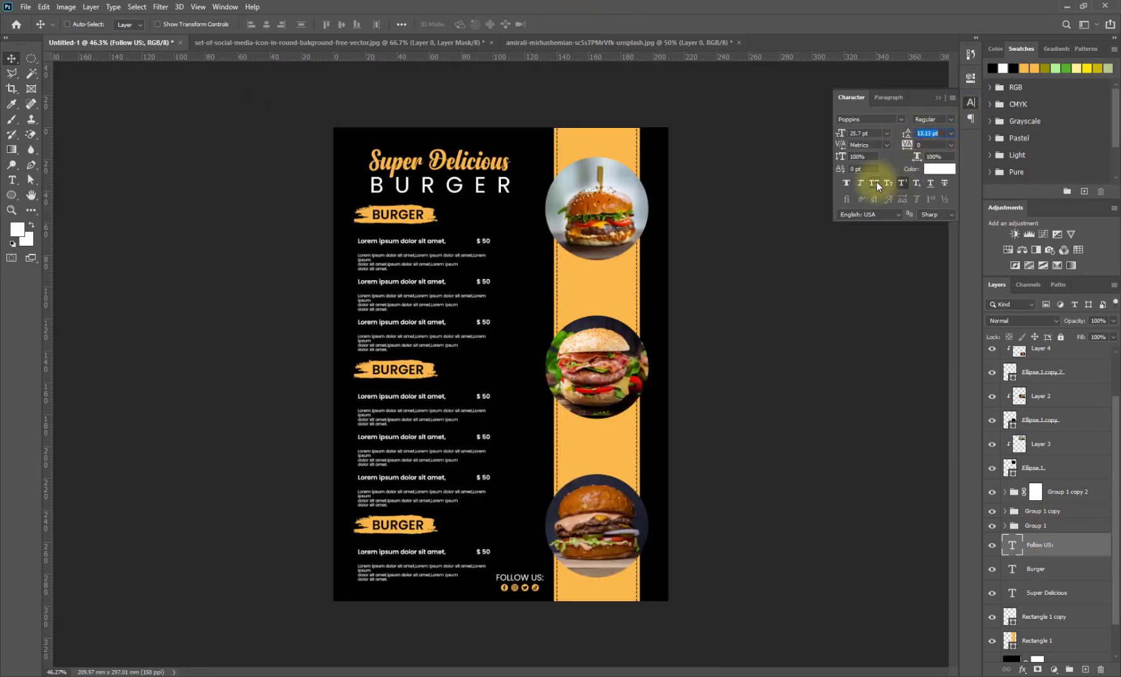
left_click(940, 101)
scroll(519, 592, "up", 5)
double_click(562, 605)
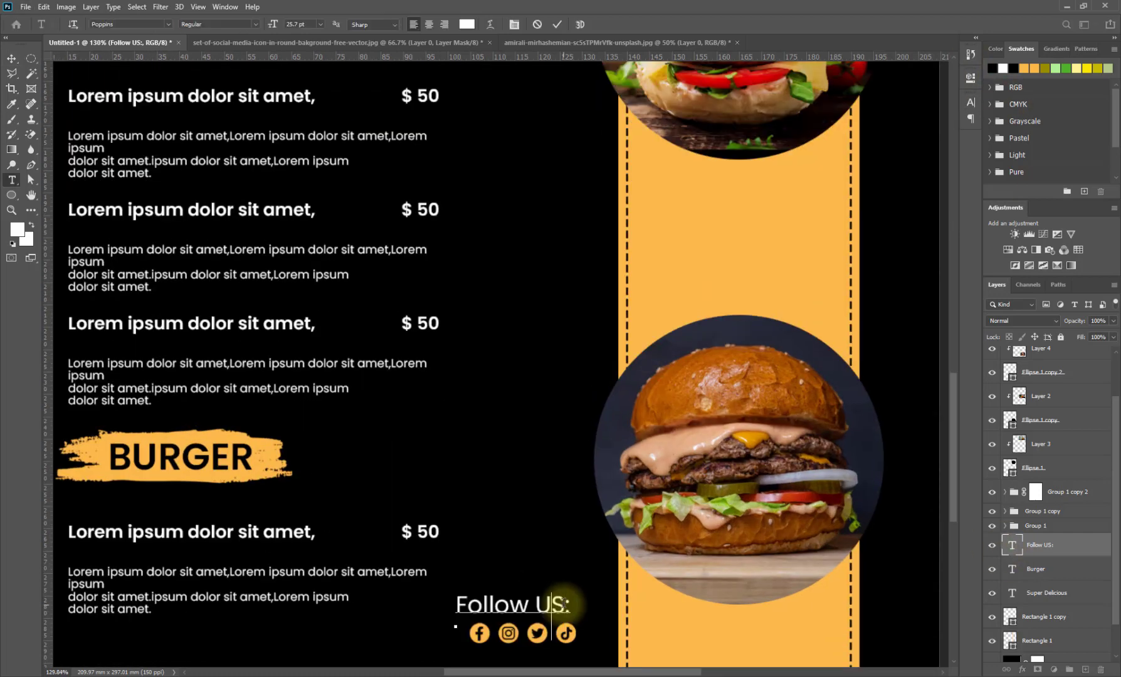
left_click_drag(539, 610, 548, 607)
scroll(540, 405, "down", 5)
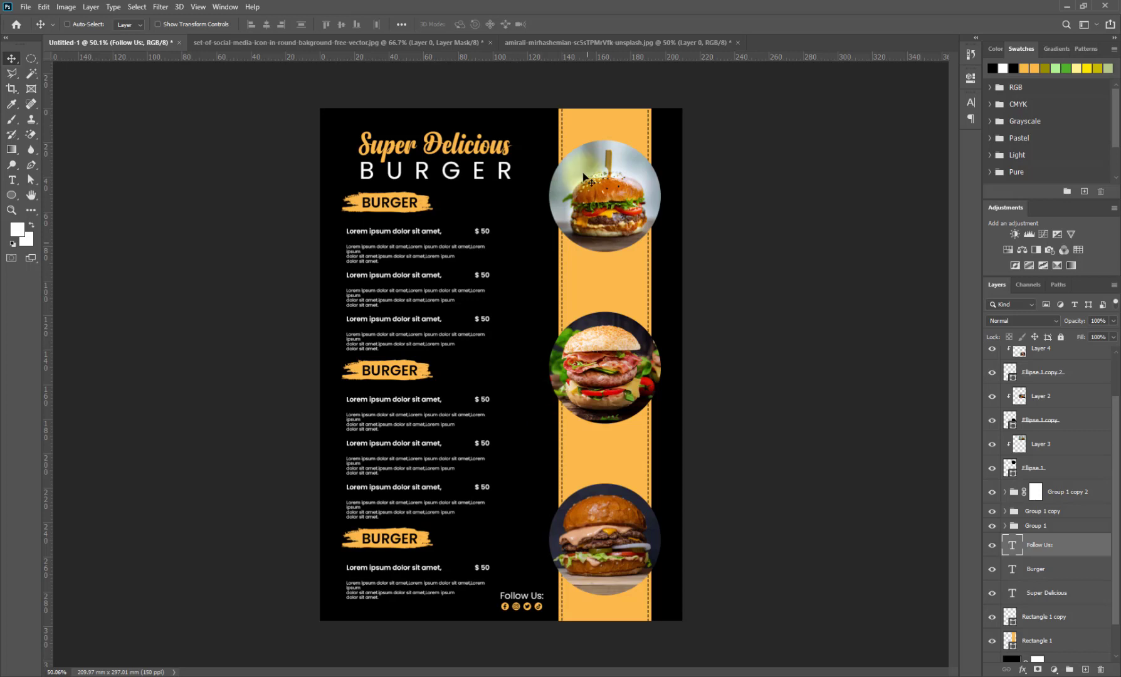
Scale down both lines of the Super Delicious BURGER heading slightly and align them with the left edge of the menu sections
left_click(475, 148, "ctrl")
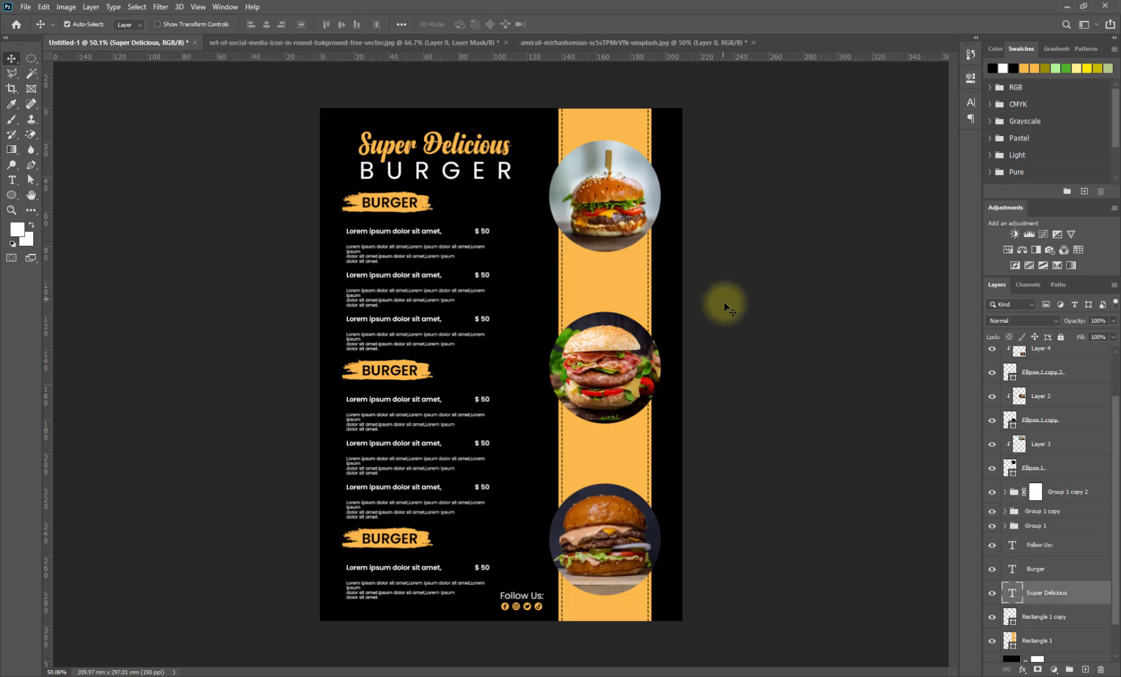
left_click(477, 174, "ctrl+shift")
key("ctrl+t")
left_click_drag(514, 179, 425, 166)
left_click(578, 24)
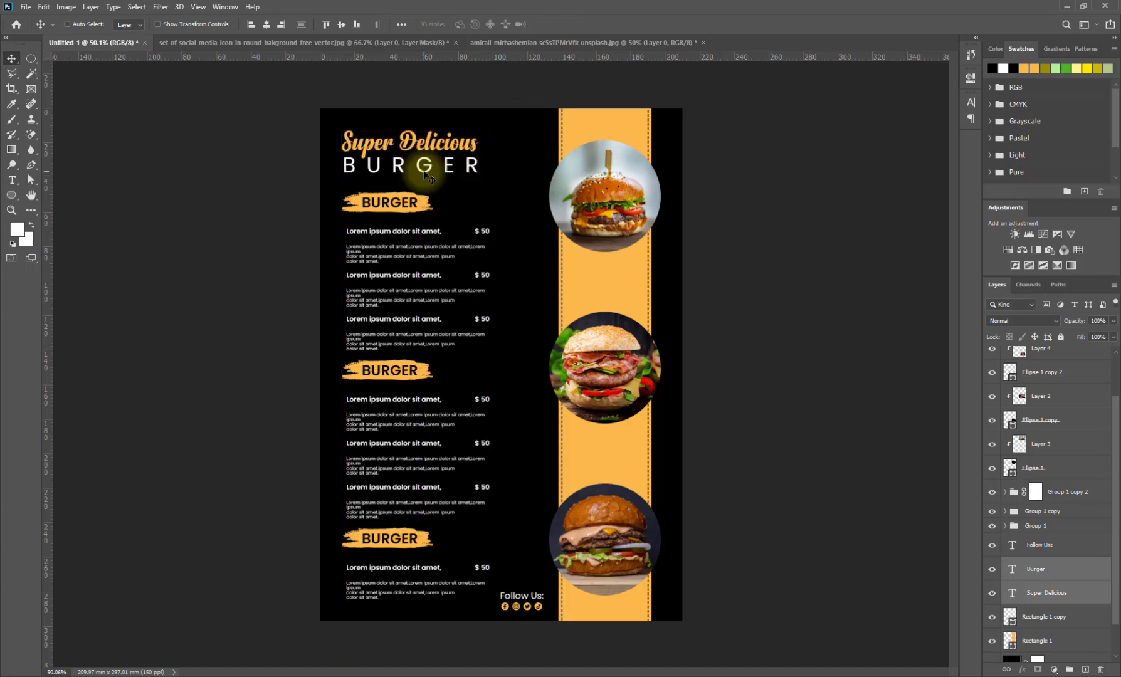
left_click(451, 169, "ctrl")
left_click_drag(449, 171, 452, 170)
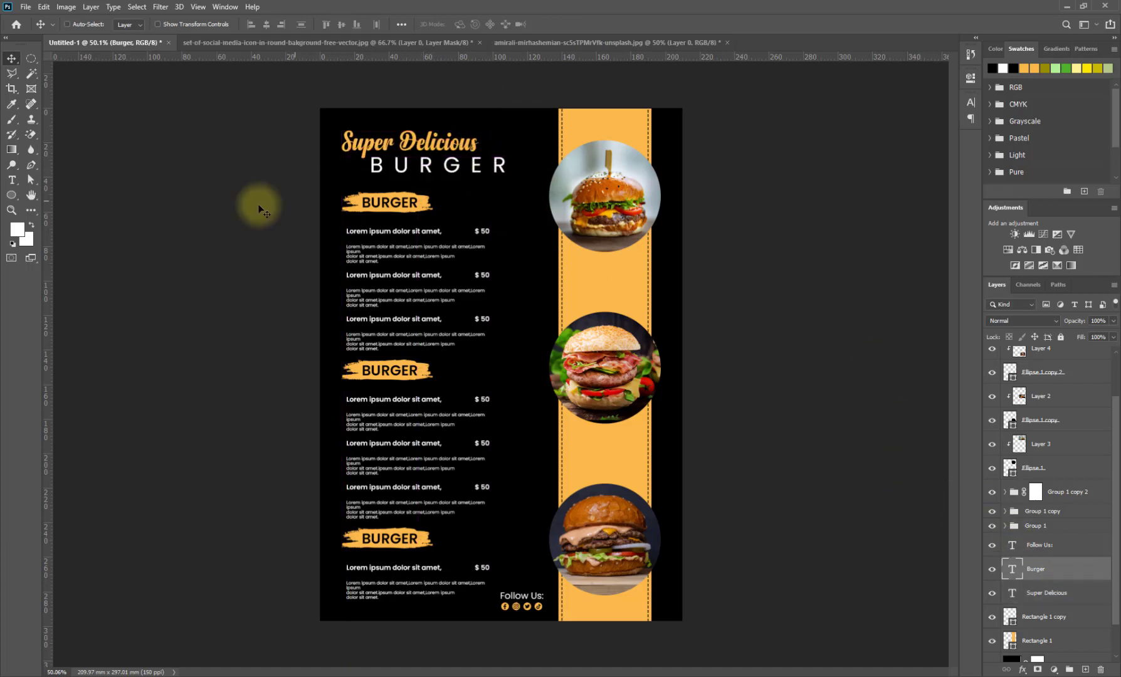
key("ctrl")
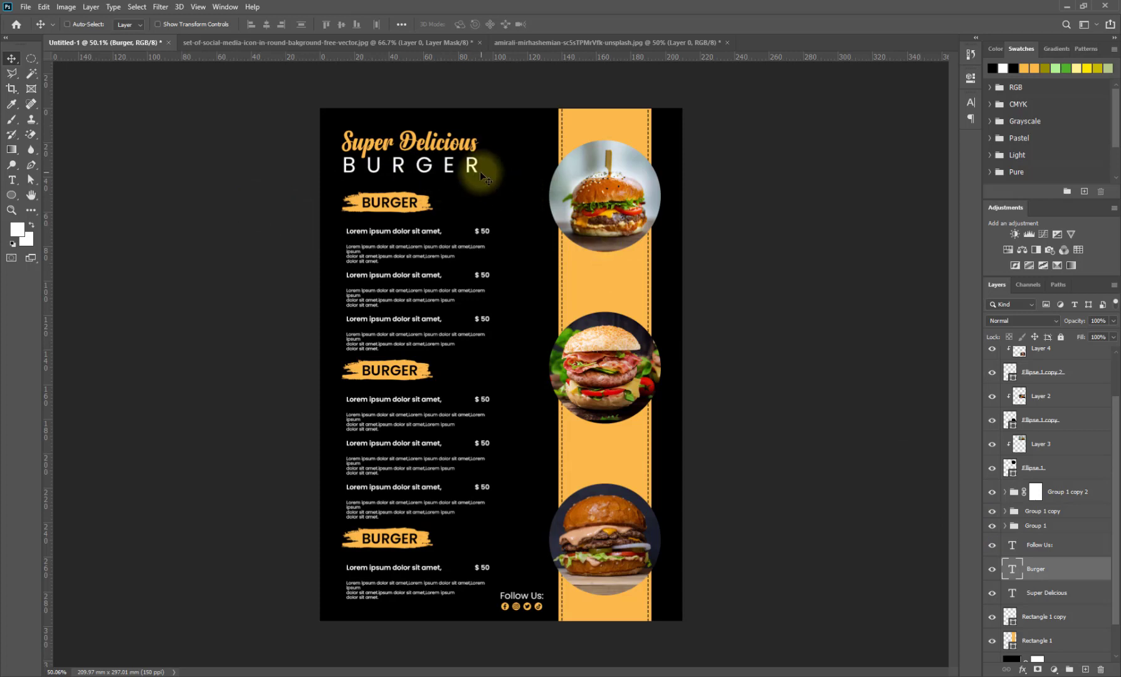
Move both heading lines together to the right so they sit more centrally above the menu sections
left_click(1048, 593, "ctrl")
mouse_move(471, 168)
left_mouse_down()
mouse_move(503, 169)
mouse_move(478, 168)
left_mouse_up()
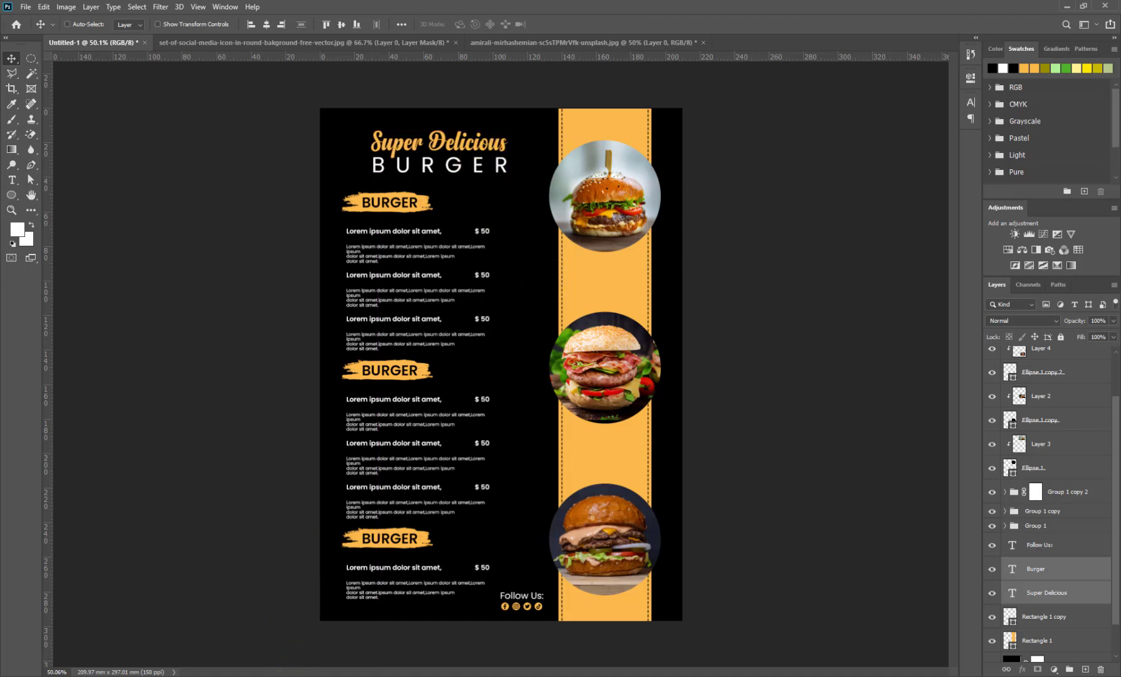
Close the social media icon and burger photo source documents without saving them
mouse_move(301, 672)
left_click(415, 41)
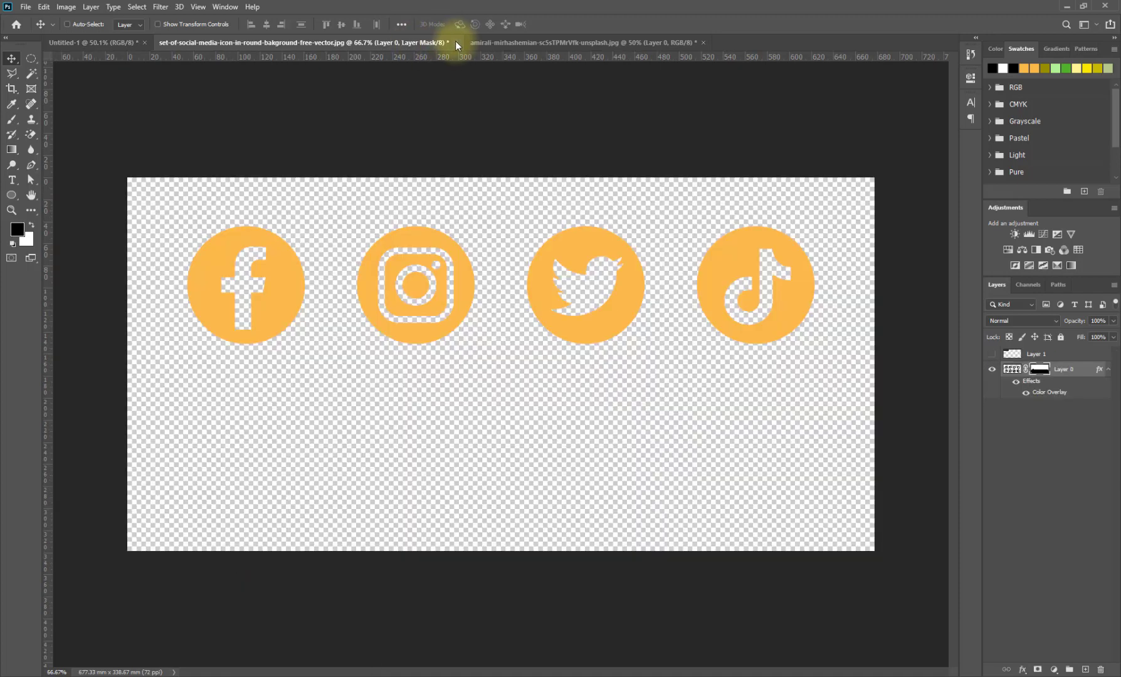
left_click(455, 42)
key("Escape")
left_click(330, 44)
left_click(393, 43)
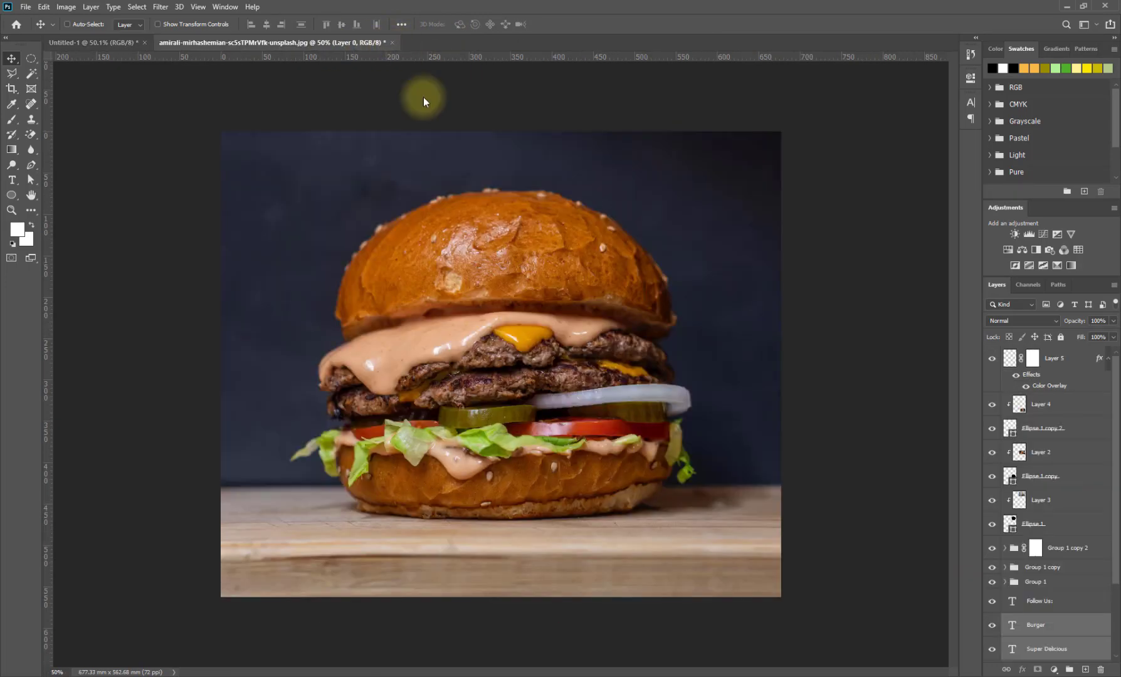
left_click(556, 254)
Switch to File Explorer and open the png-transparent circle frame thumbnail from the Desktop folder in Photoshop
left_click(110, 676)
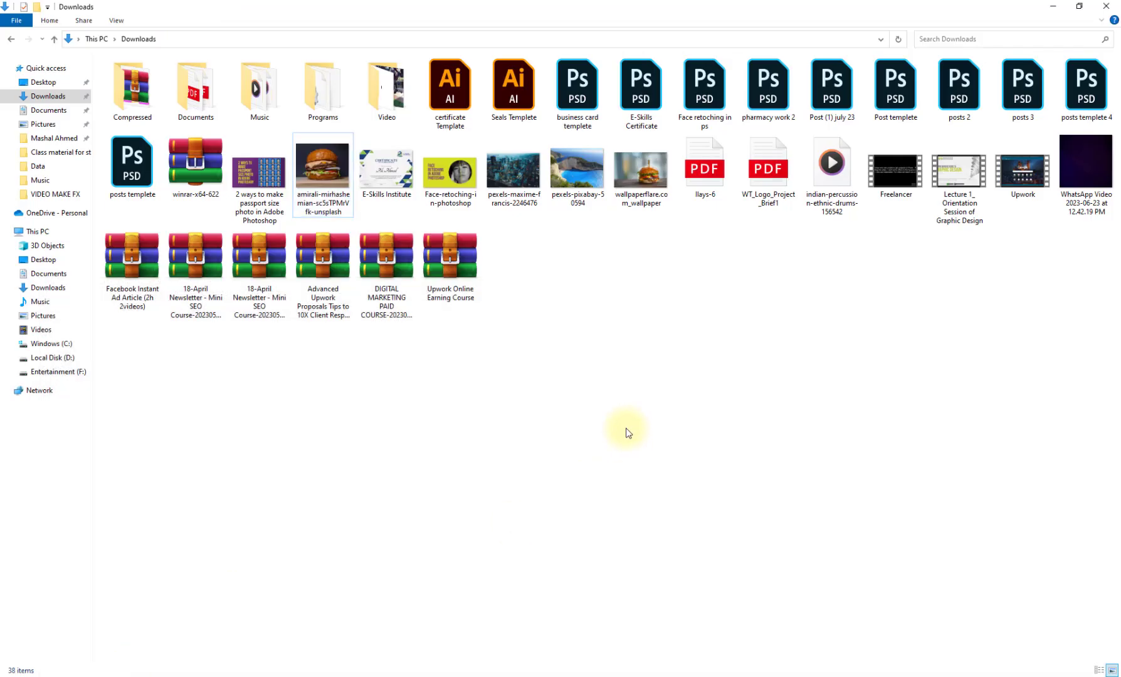
left_click(63, 82)
left_click(567, 213)
right_click(566, 217)
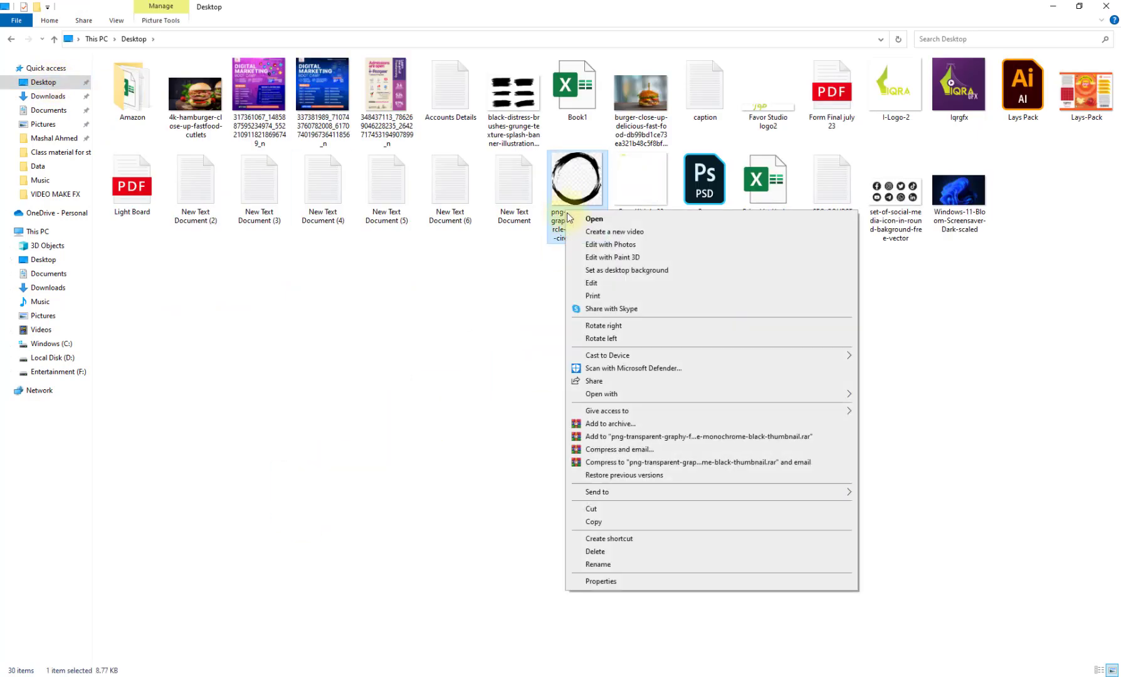
mouse_move(602, 382)
left_click(883, 406)
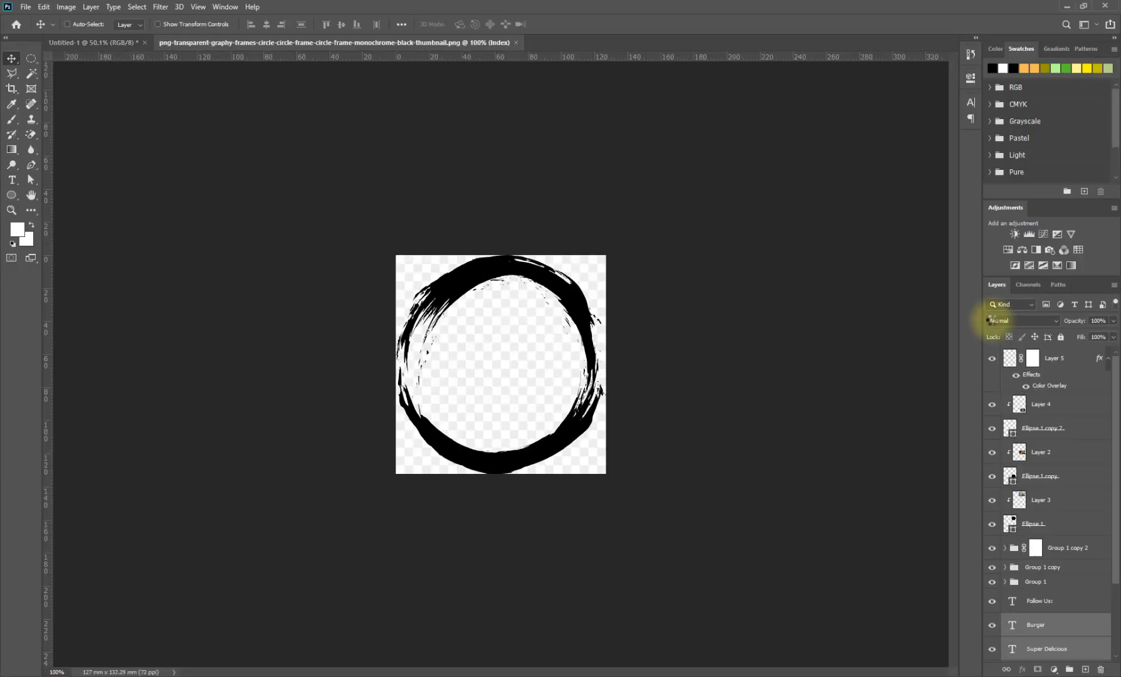
Convert the circle frame image from indexed color to RGB Color mode
left_click(65, 6)
mouse_move(88, 15)
left_click(185, 63)
Unlock the circle frame's background layer and delete everything around and inside the black brush ring using the Magic Wand
key("w")
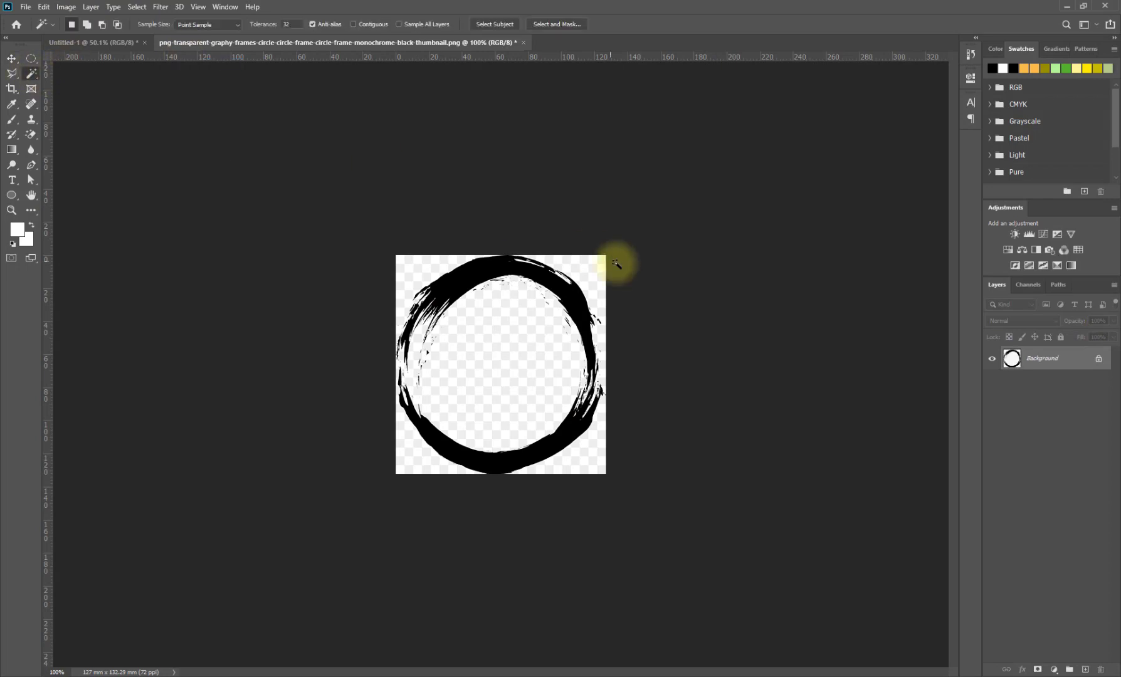
key("Delete")
left_click(487, 126)
left_click(1099, 358)
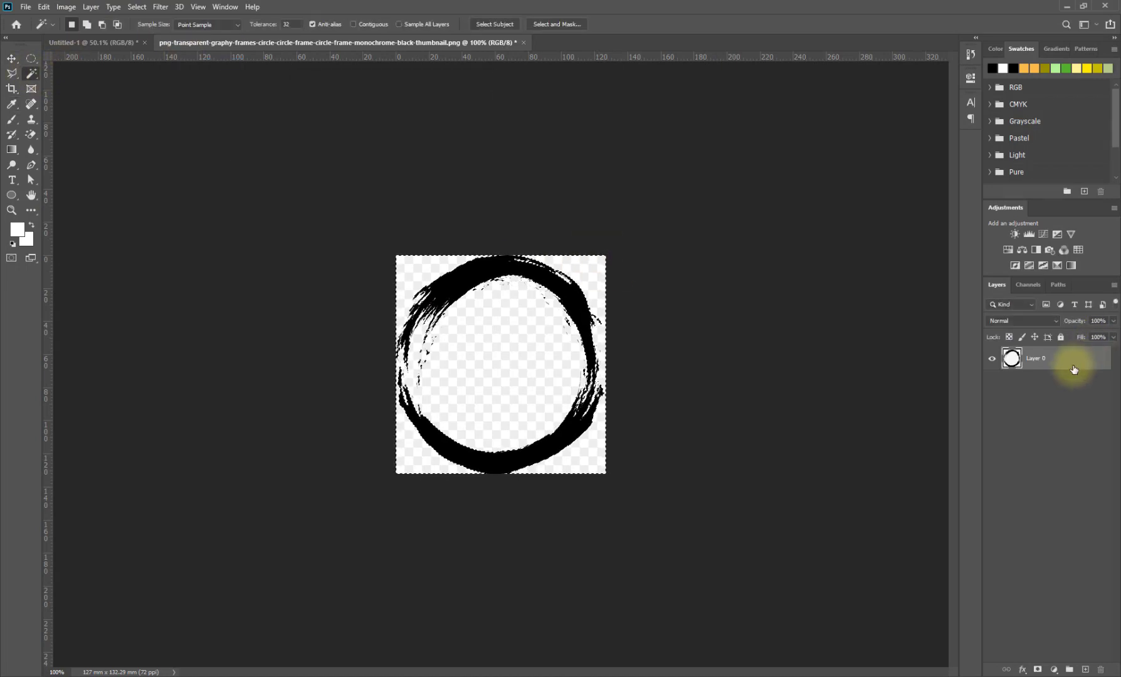
key("Delete")
key("ctrl+d")
Bring the brush ring into the menu document as the topmost layer and scale it to about 118% around the top burger photo
left_click(11, 58)
left_click_drag(493, 260, 575, 182)
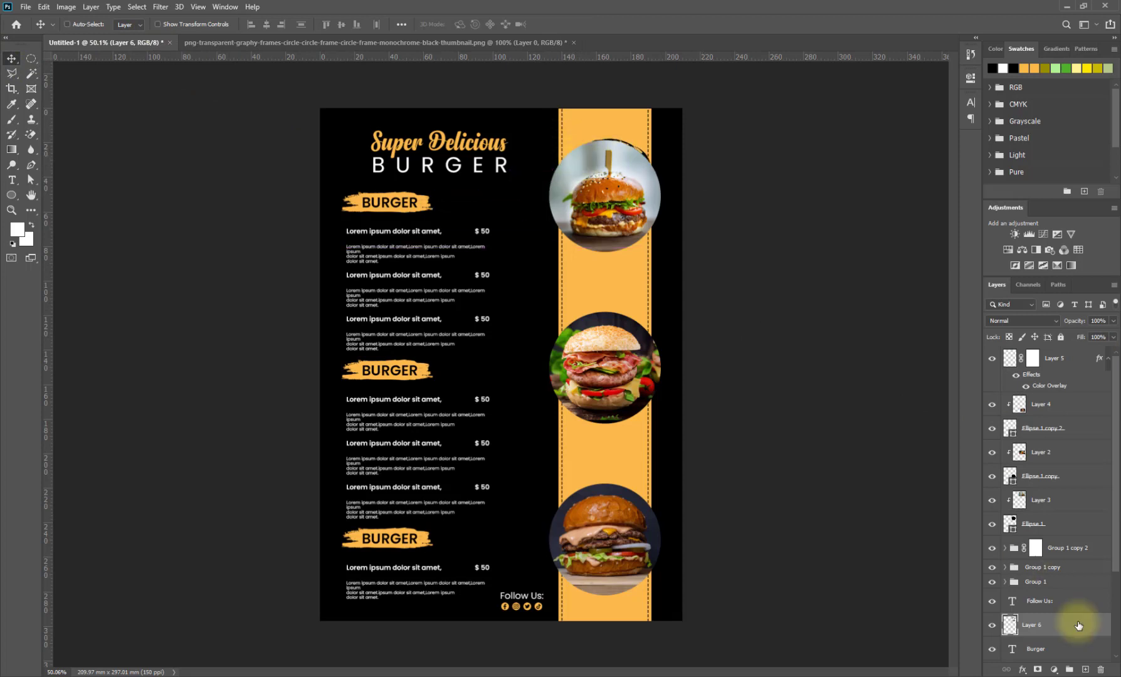
left_click_drag(1078, 626, 1054, 349)
key("ctrl+t")
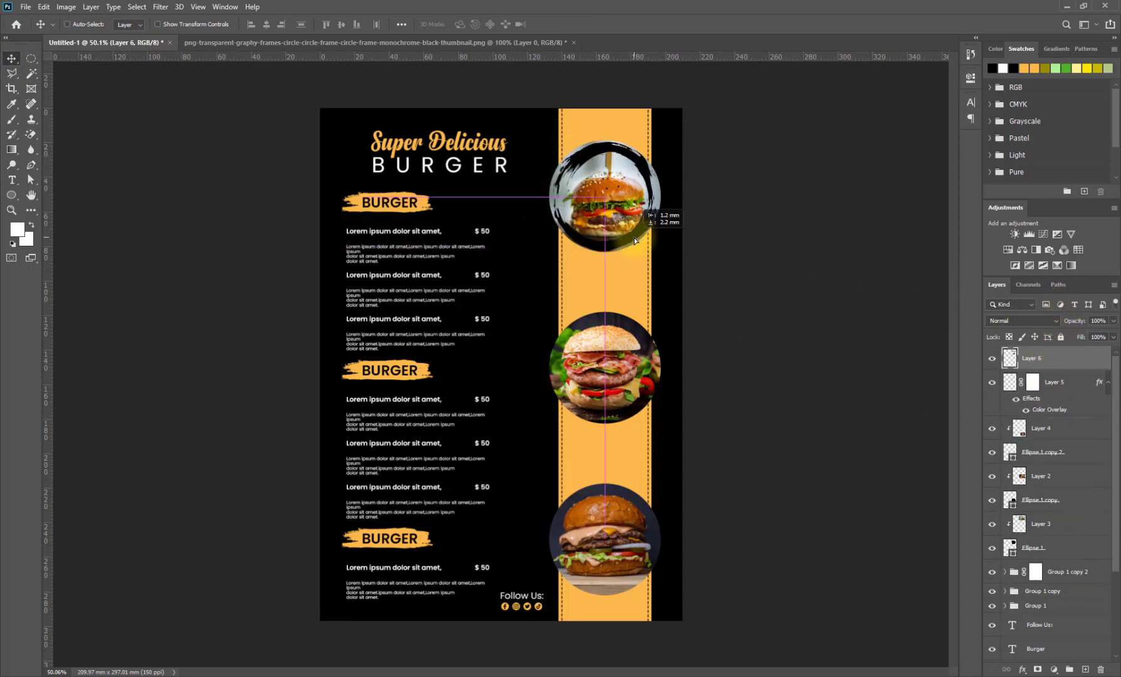
left_click_drag(656, 244, 667, 258)
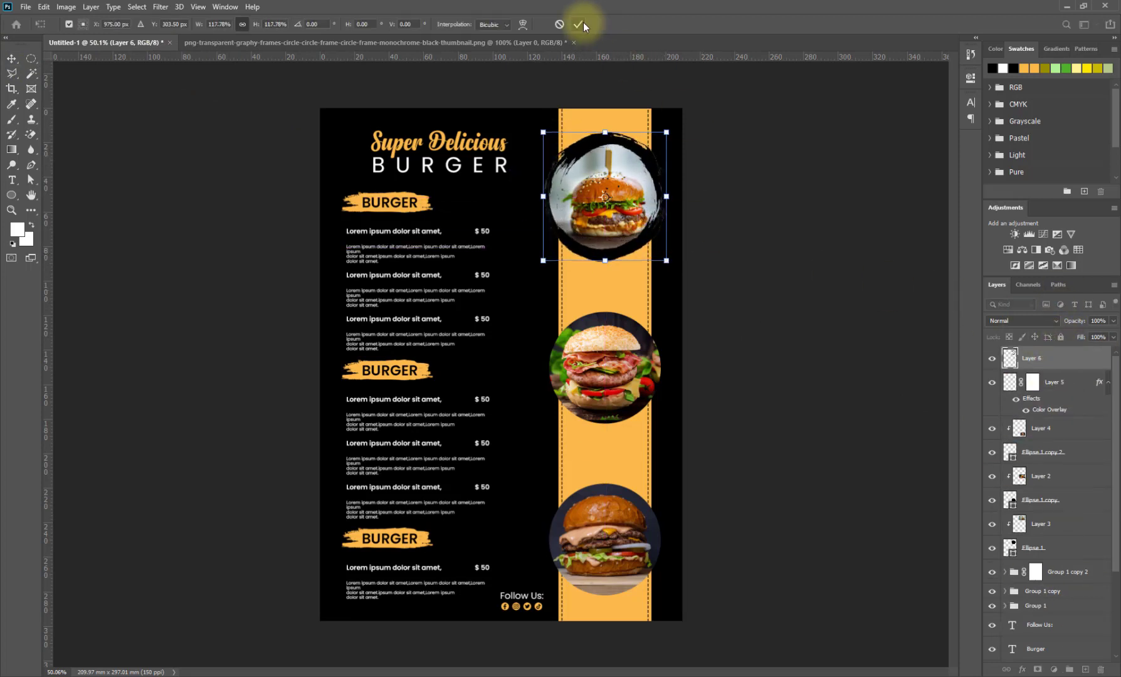
left_click(604, 288)
Give the brush ring an orange Color Overlay and place its layer beneath the top burger's Ellipse 1 layer
double_click(1070, 361)
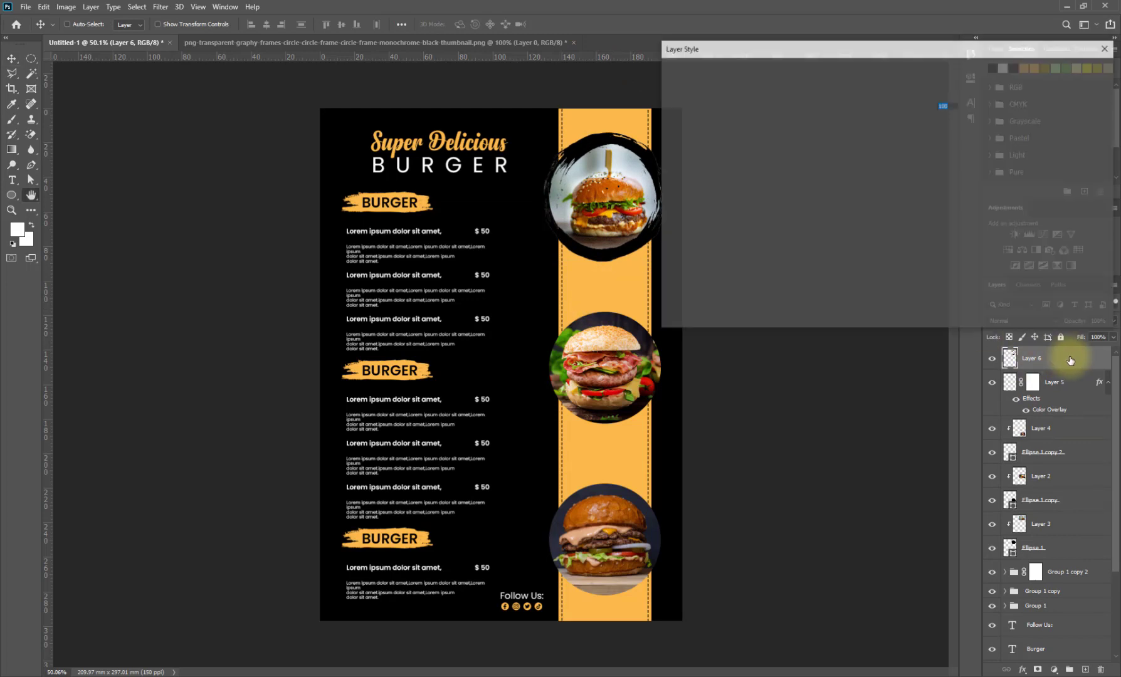
left_click(694, 215)
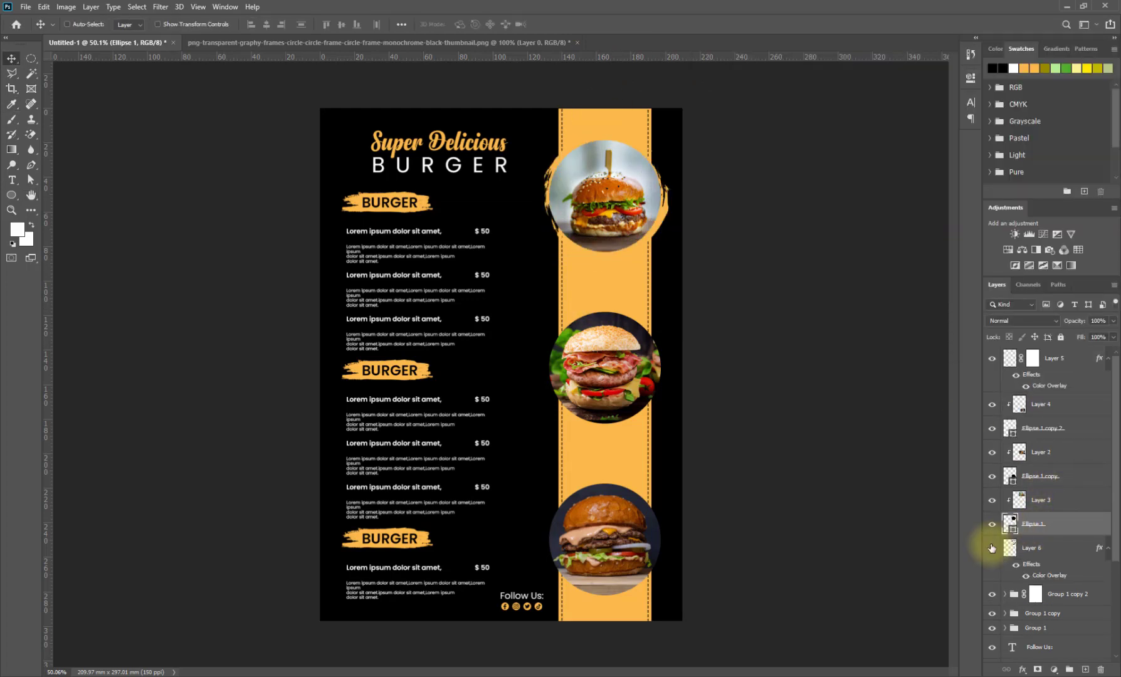
Duplicate the orange ring layer to just above Ellipse 1 copy and move the duplicate down over the middle burger photo
left_click(1058, 546)
left_click_drag(1057, 548, 1060, 475)
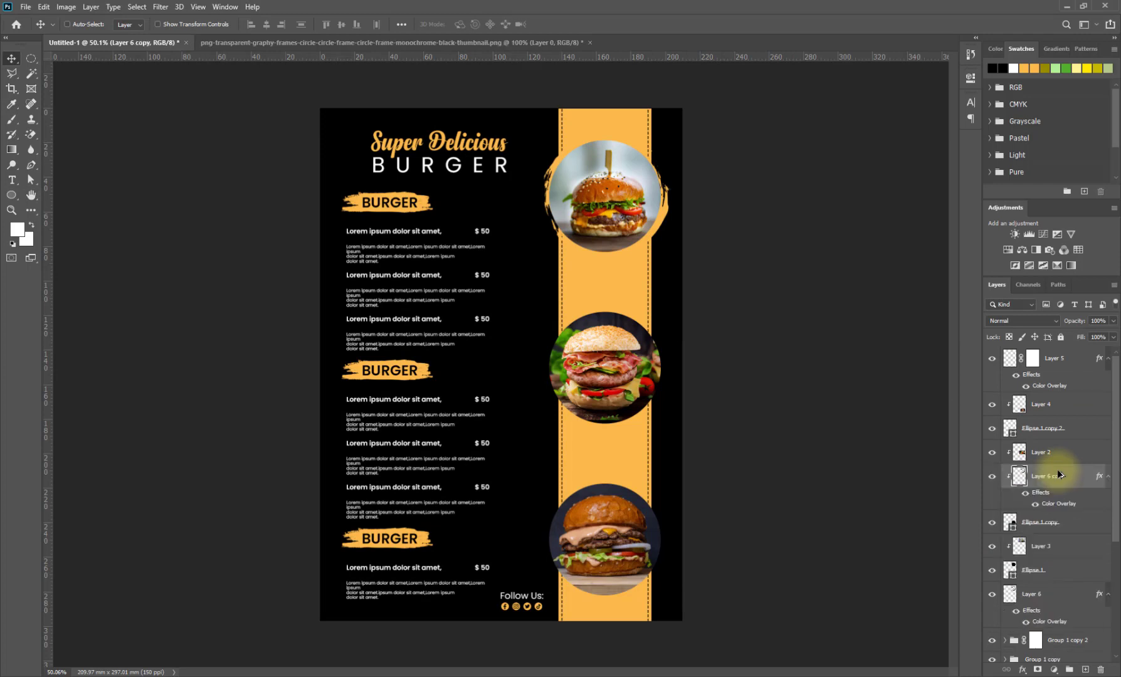
left_click_drag(656, 234, 656, 399)
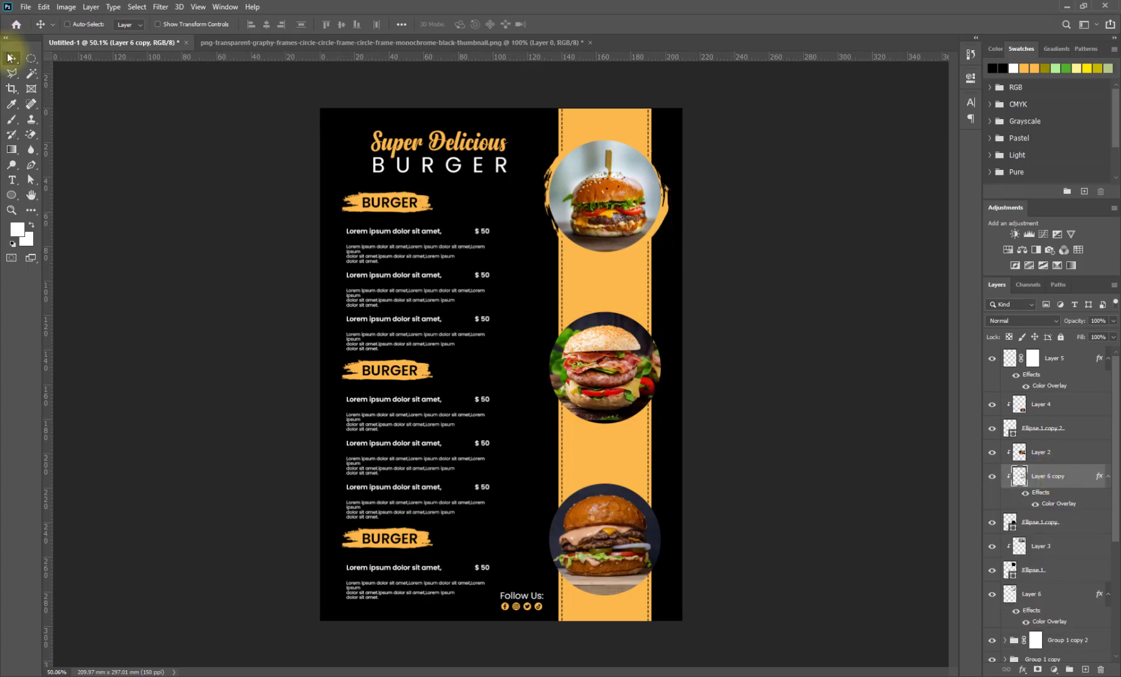
Place the ring copy beneath Ellipse 1 copy, clip the middle burger photo to its ellipse again and center the ring around it
left_click(1061, 514, "alt")
left_click_drag(1059, 482, 1044, 523)
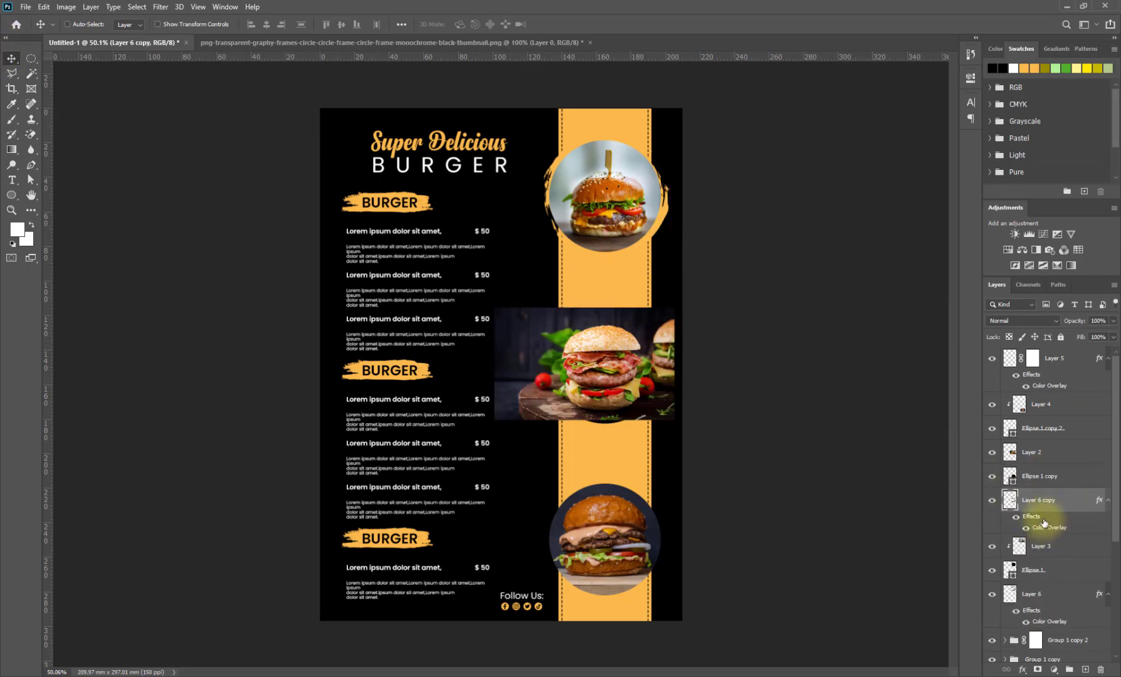
left_click(1035, 463, "alt")
left_click_drag(667, 374, 666, 387)
Rotate the middle burger's ring by about -48° so its brush strokes differ from the top one
key("ctrl+t")
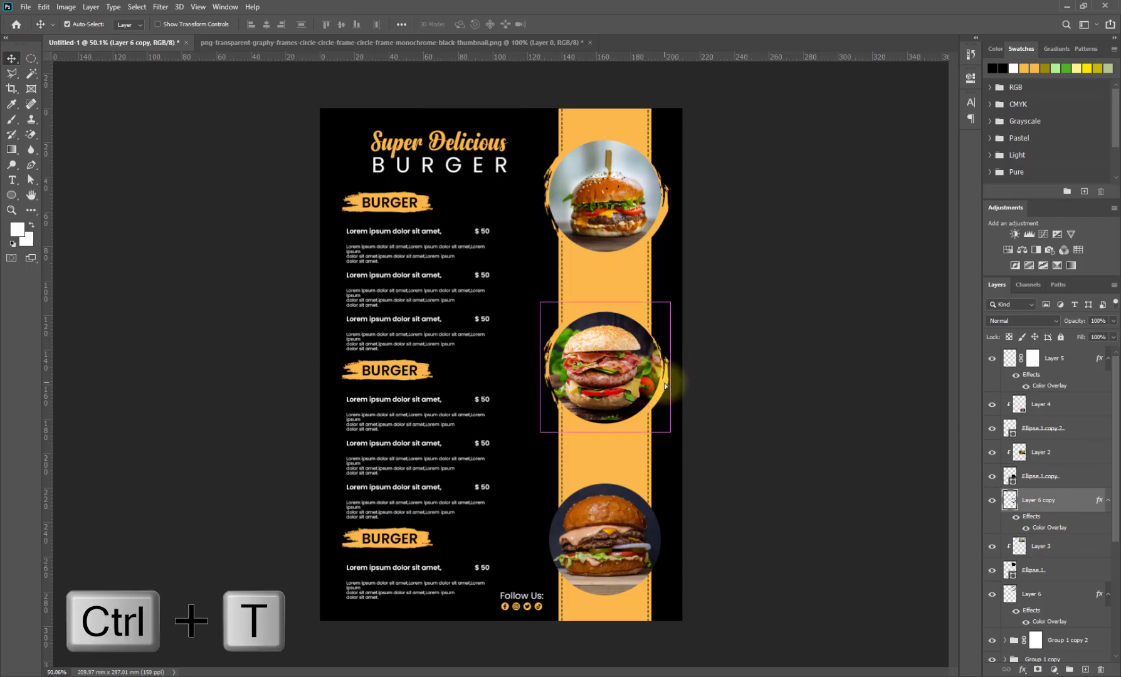
left_click_drag(732, 437, 718, 321)
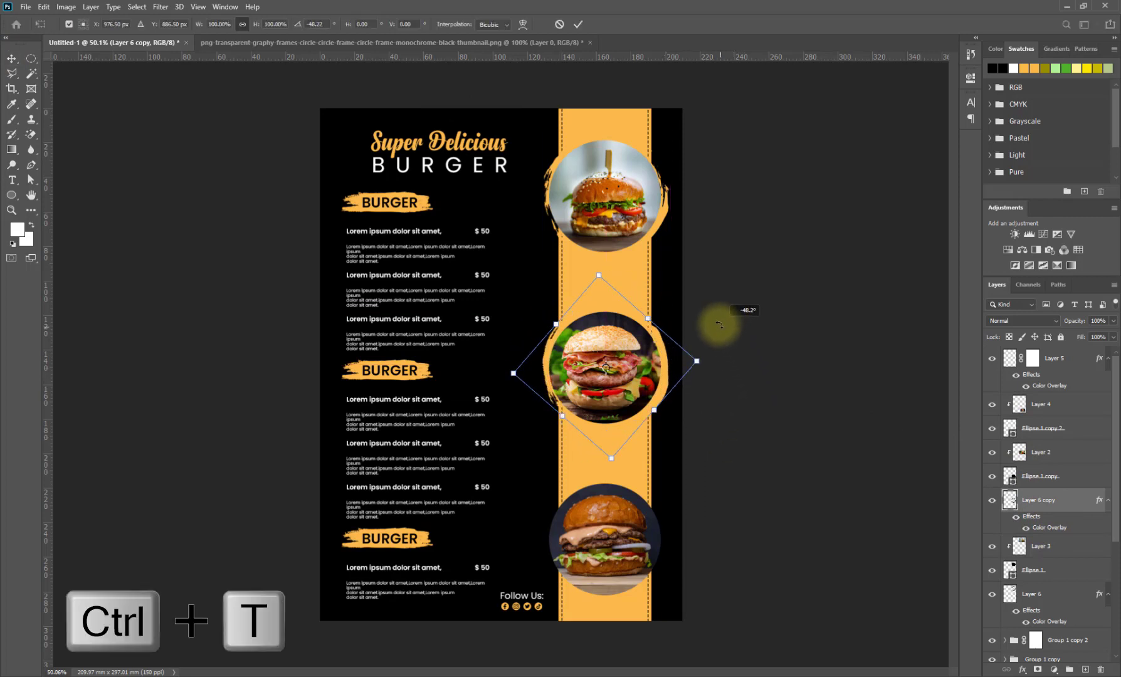
left_click(578, 24)
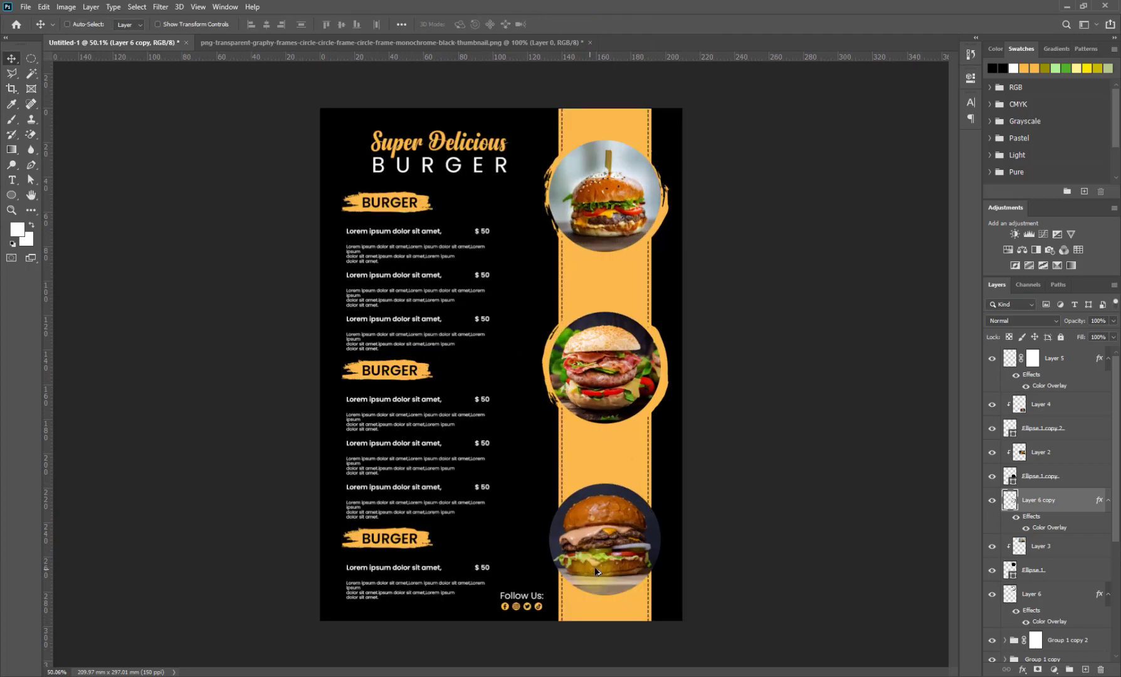
Duplicate the middle ring beneath the bottom burger's ellipse, center it around that photo and rotate it to a different angle
key("ctrl+j")
left_click_drag(1033, 502, 1031, 447)
left_click_drag(660, 384, 661, 555)
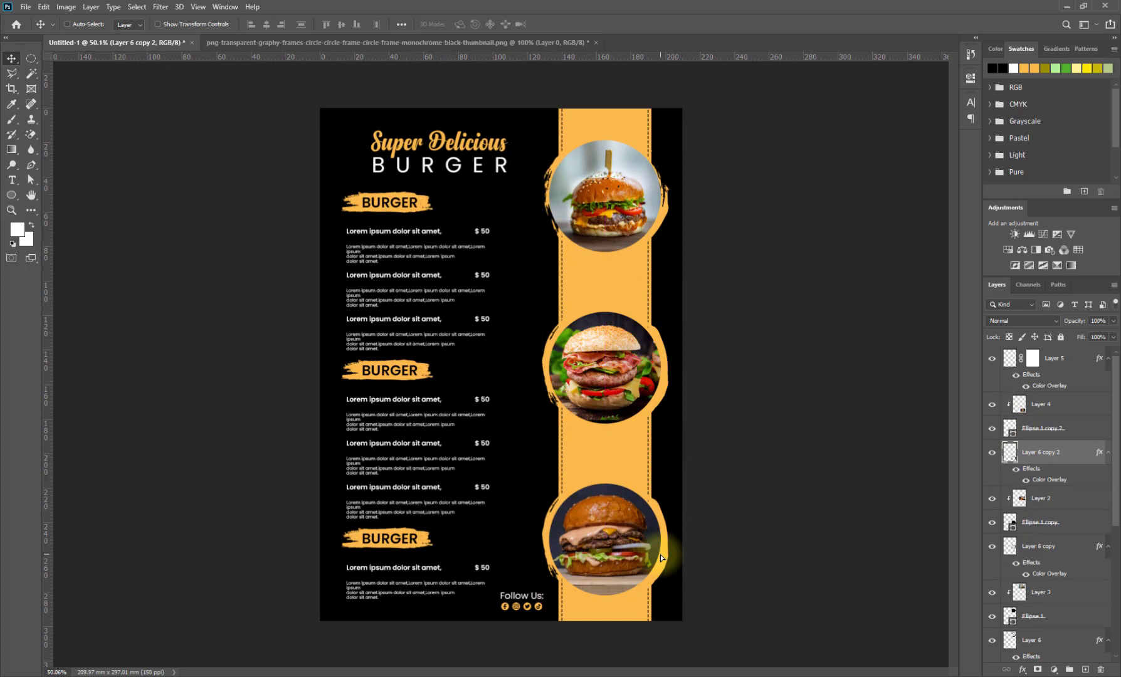
key("ctrl+t")
left_click_drag(730, 483, 653, 329)
left_click(579, 24)
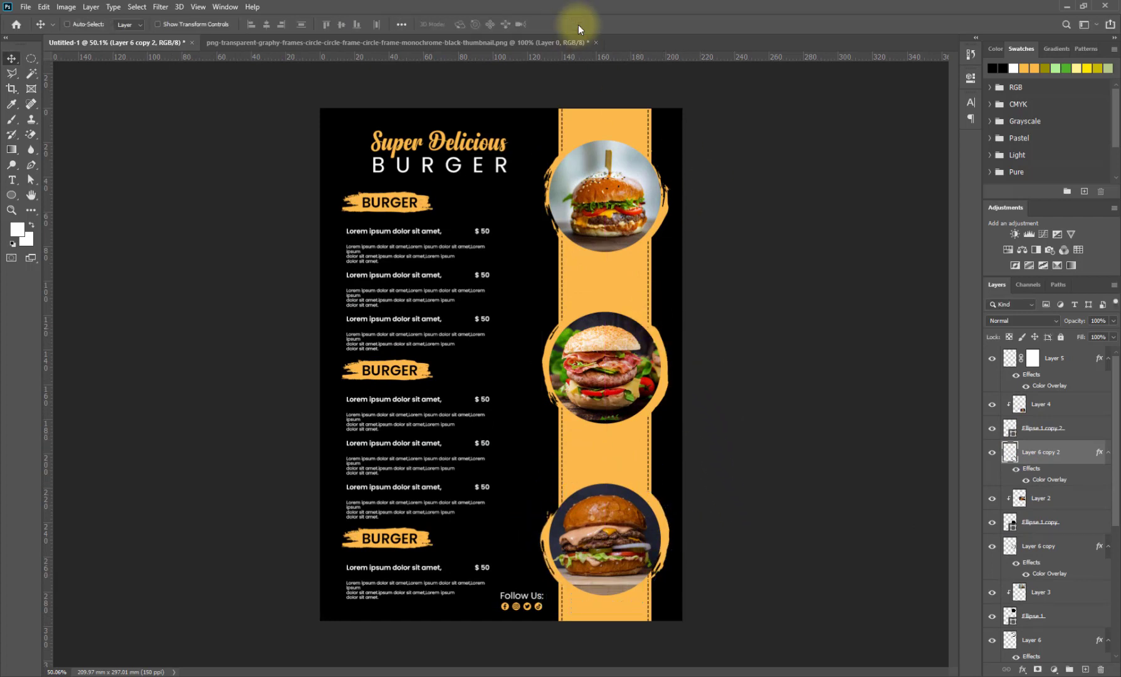
Draw a small black flower from the Flowers custom shapes on the orange strip above the top burger photo
scroll(593, 120, "down", 1)
scroll(646, 112, "up", 14)
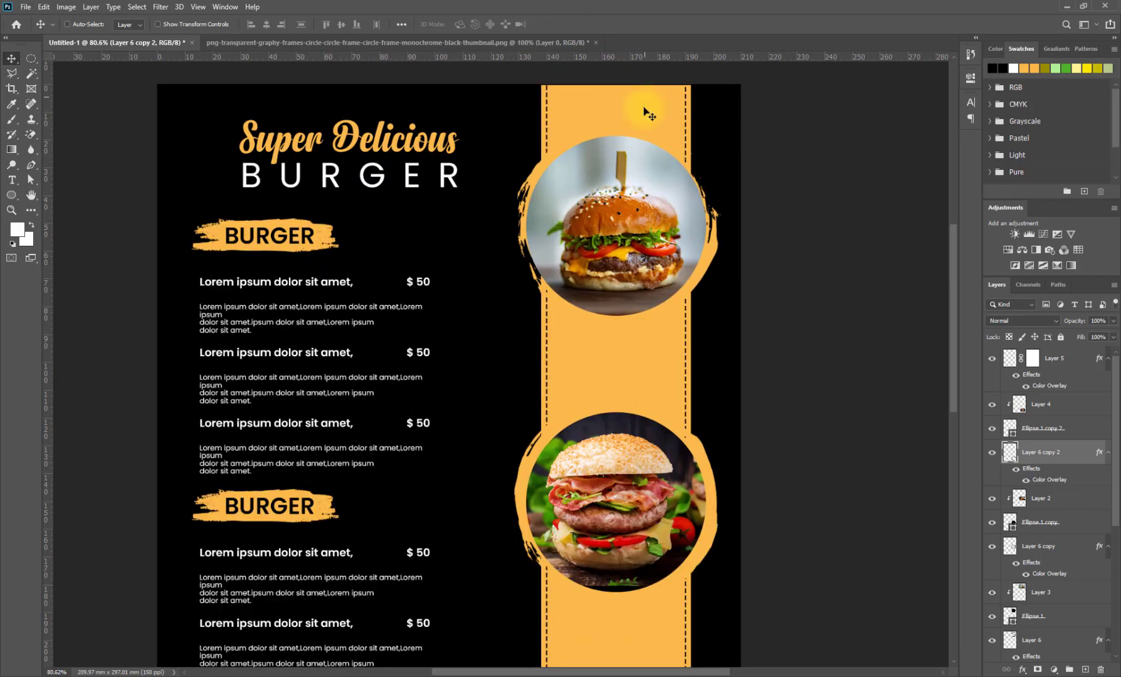
left_click_drag(15, 208, 30, 251)
left_click(464, 24)
scroll(467, 84, "down", 1)
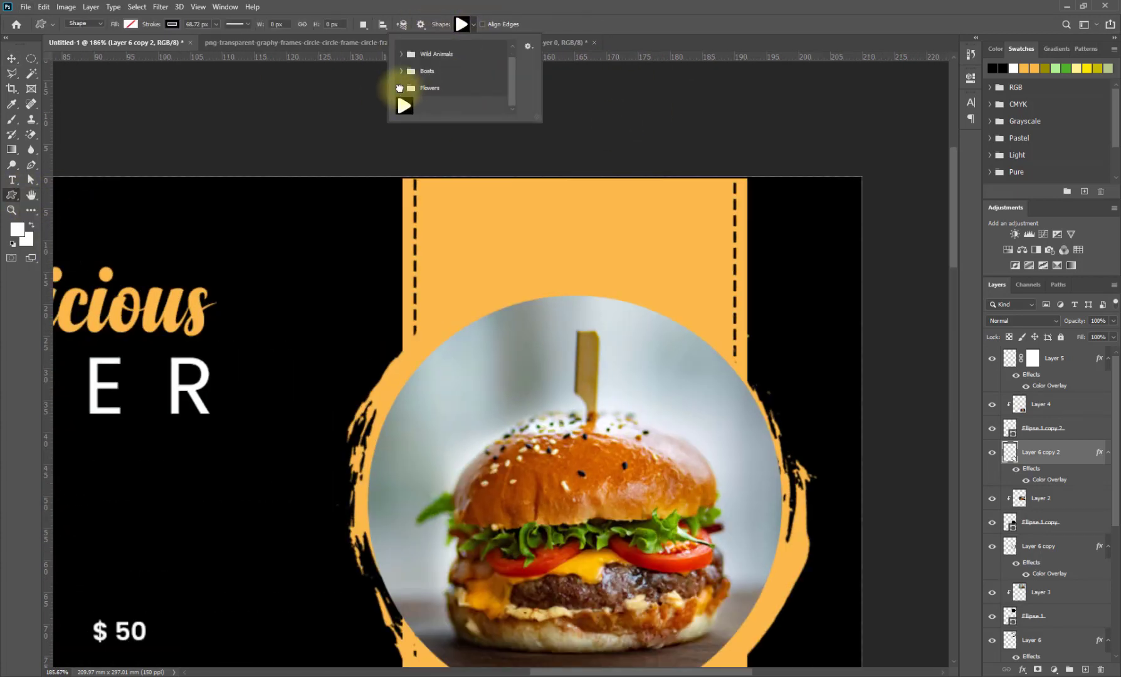
left_click(401, 87)
left_click(401, 71)
scroll(421, 85, "down", 2)
scroll(419, 84, "up", 1)
left_click(401, 54)
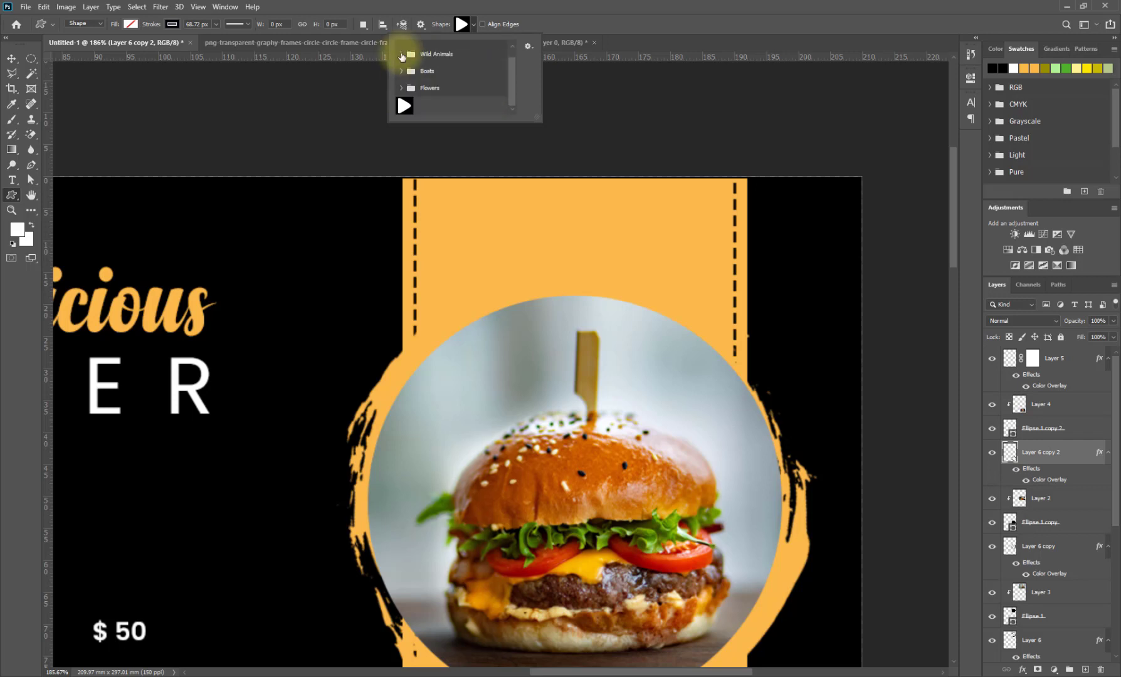
left_click(402, 55)
scroll(465, 97, "down", 4)
left_click(401, 88)
scroll(423, 90, "down", 2)
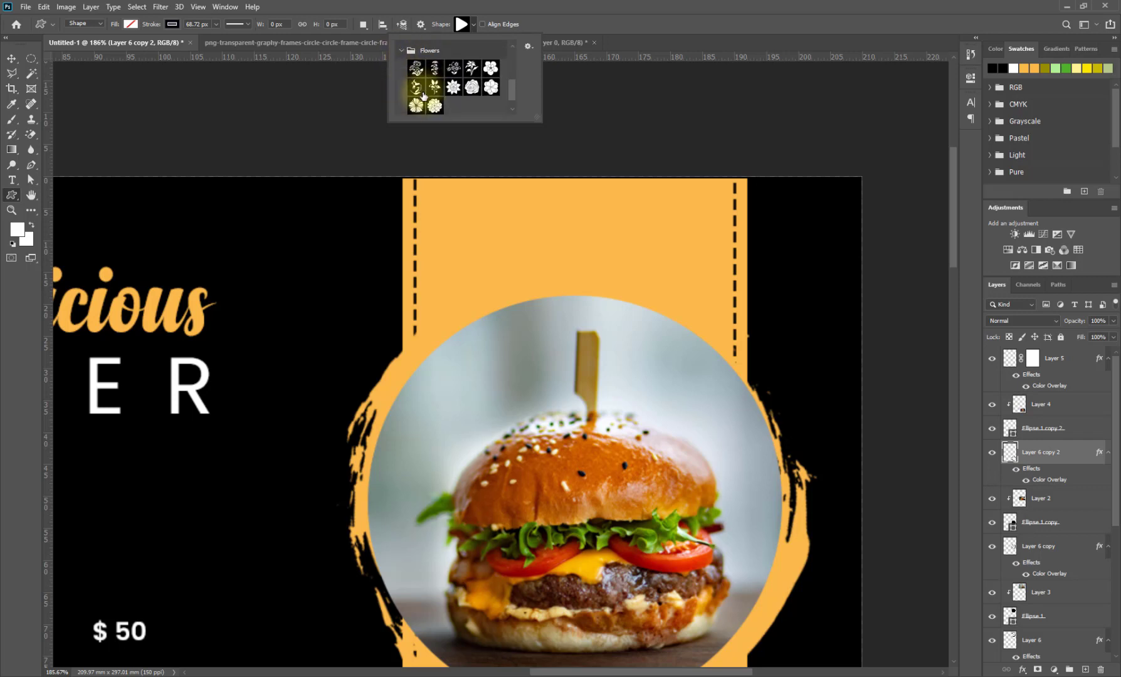
left_click(455, 74)
left_click_drag(467, 211, 526, 258)
left_click(11, 58)
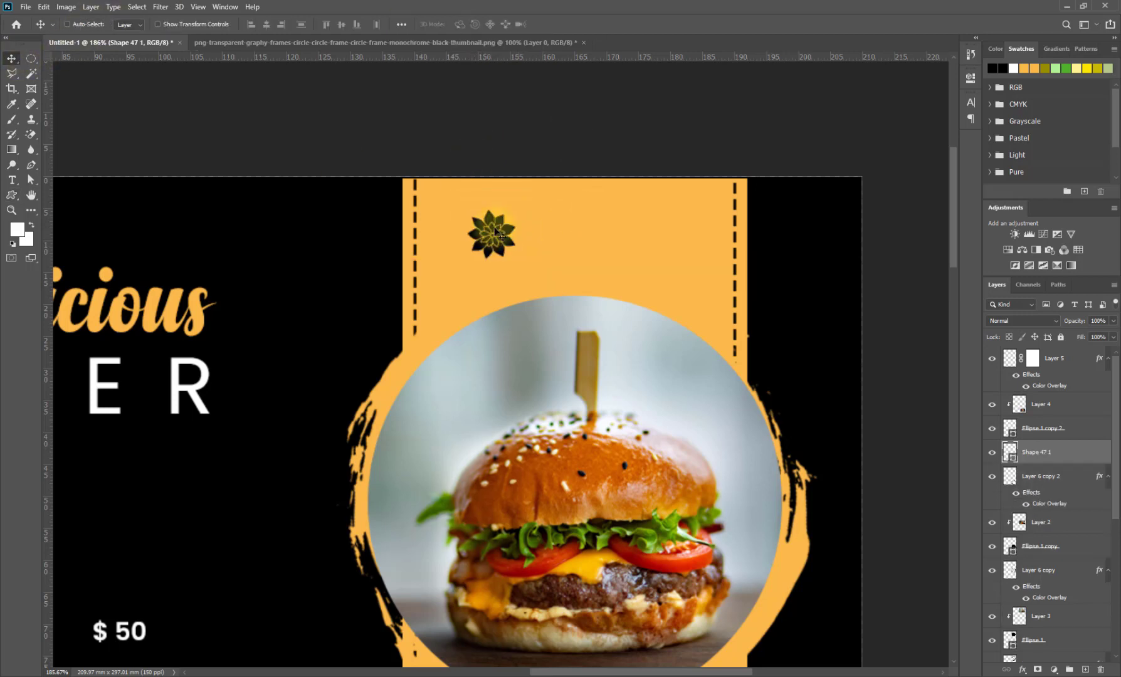
Duplicate the white BURGER heading line onto the orange strip as the topmost layer and set its tracking to 0
left_click_drag(204, 368, 749, 254)
left_click_drag(1066, 650, 1056, 348)
left_click(970, 102)
left_click(944, 137)
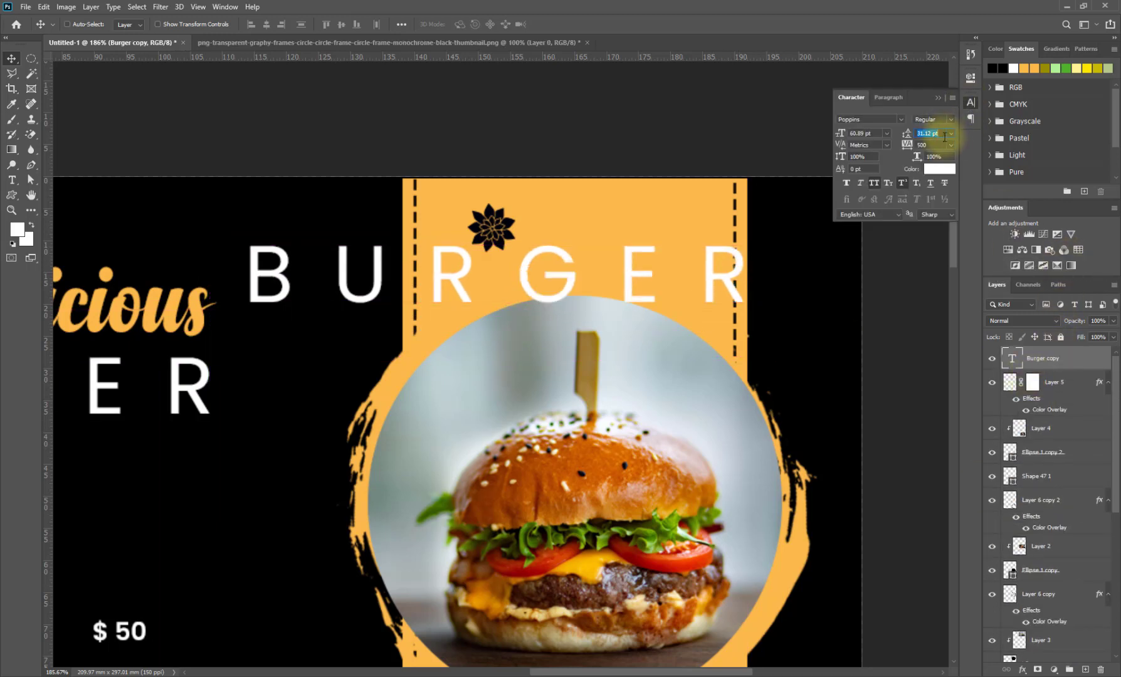
left_click(951, 145)
left_click(934, 201)
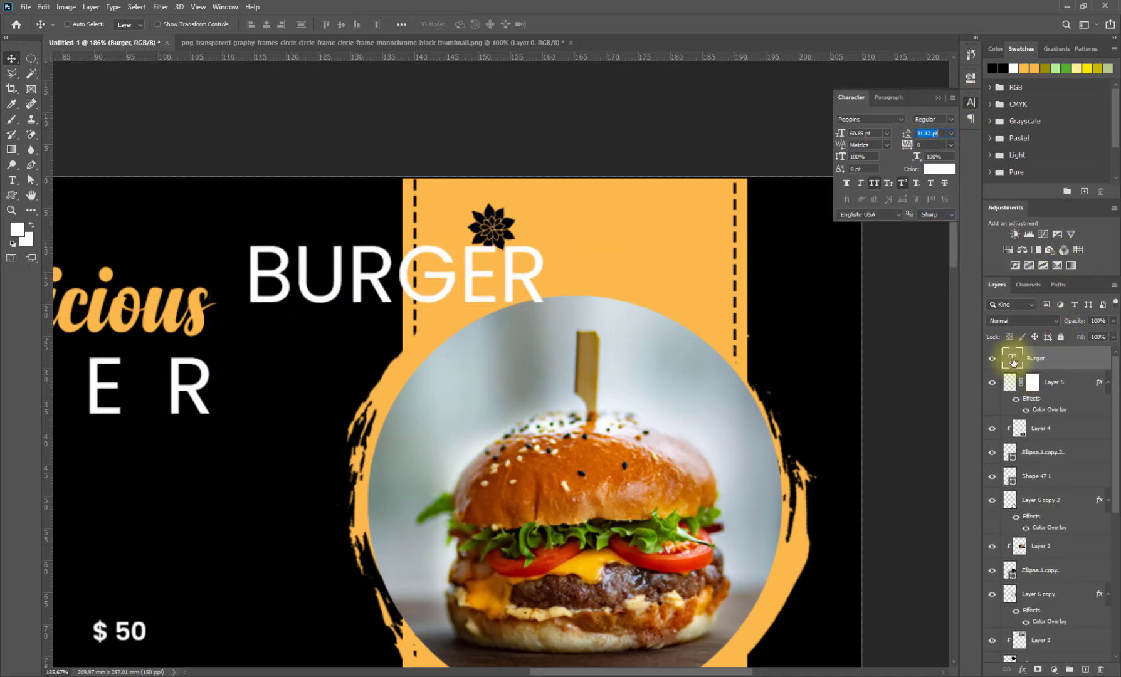
Replace the duplicated text with "LOGO HERE" and color it black
double_click(1012, 358)
type("LOGO HERE")
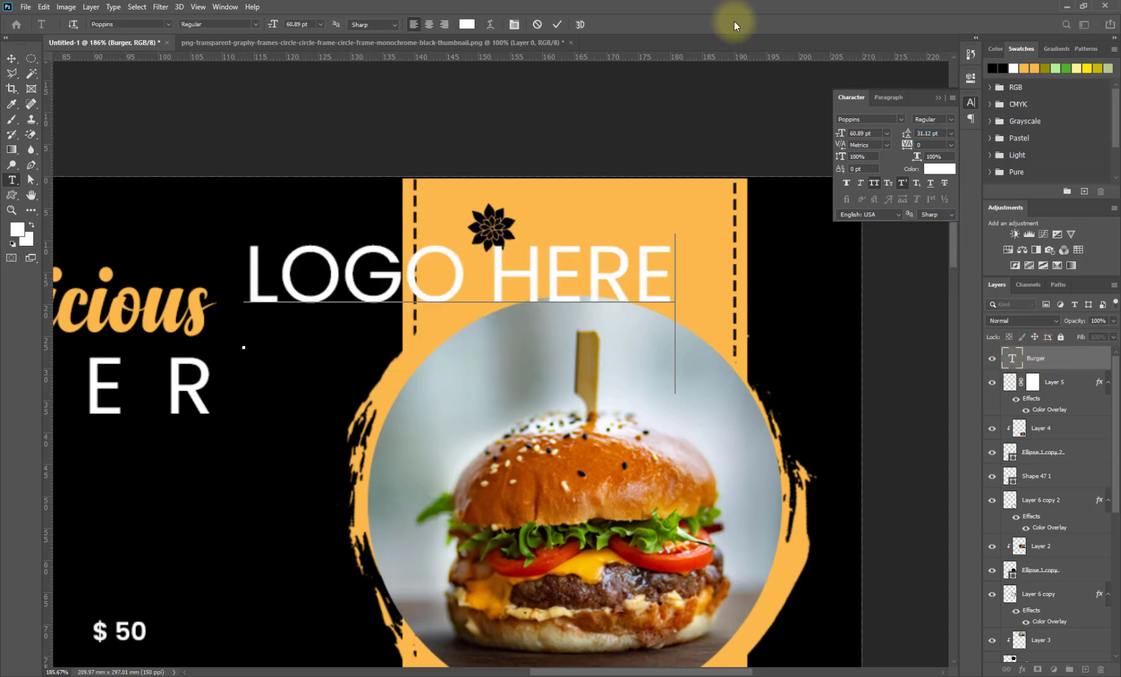
left_click(940, 168)
left_click(764, 287)
left_click(1041, 186)
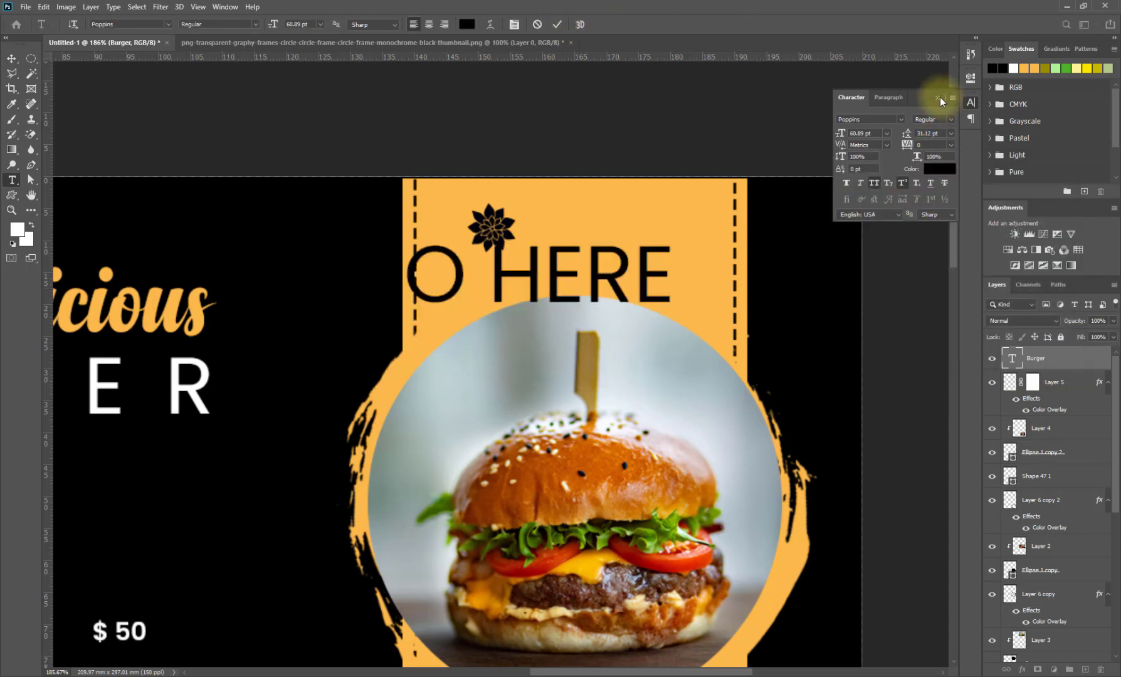
left_click(939, 97)
left_click(557, 25)
Scale the LOGO HERE text to about 48% and place it directly to the right of the flower shape
key("v")
key("ctrl+t")
left_click_drag(670, 344, 706, 234)
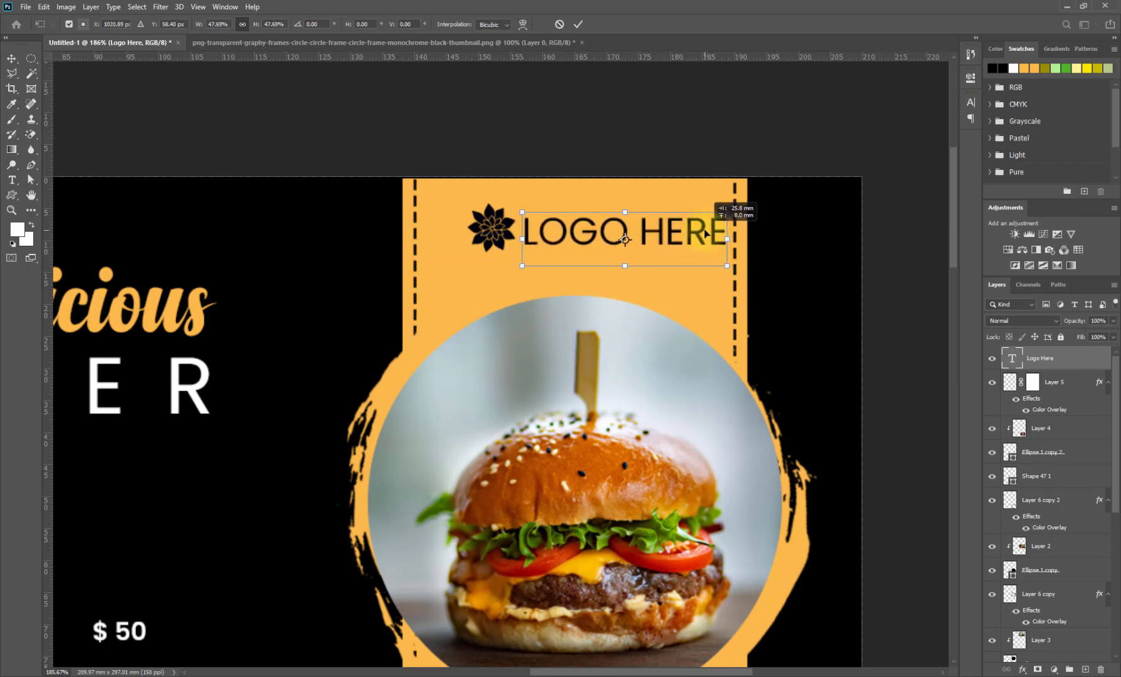
key("Return")
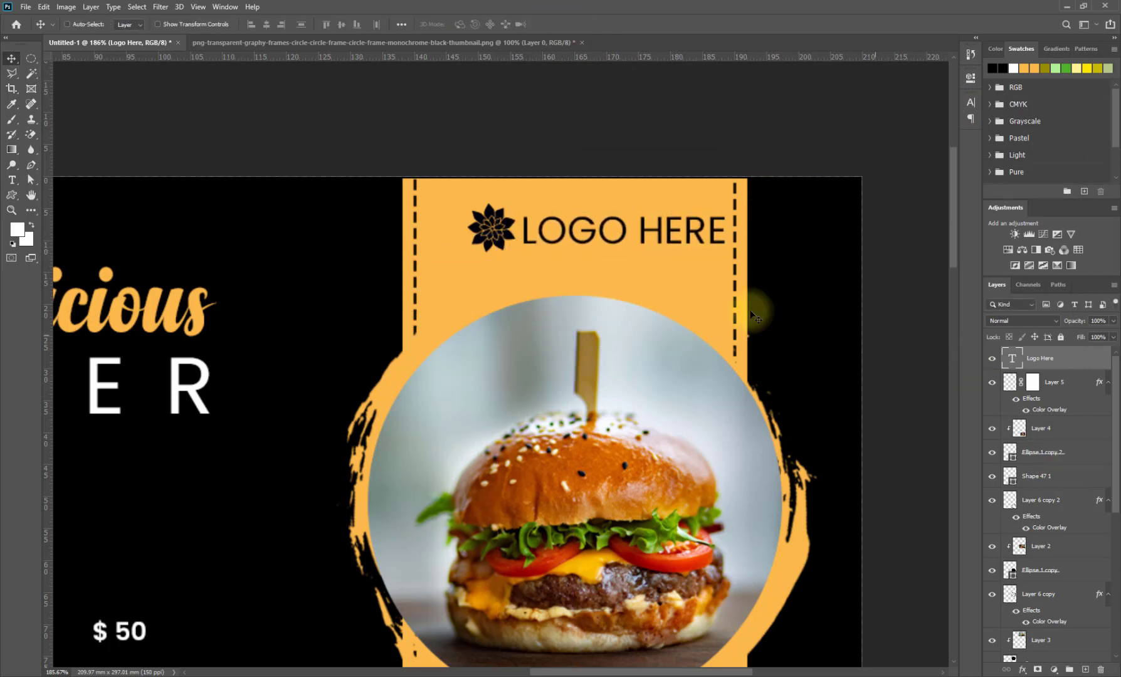
Move the flower and the LOGO HERE text together to the left so they sit centered on the orange strip
left_click(509, 238)
left_click(1066, 363, "ctrl")
left_click_drag(588, 242, 552, 244)
scroll(554, 238, "down", 5)
scroll(556, 240, "down", 3)
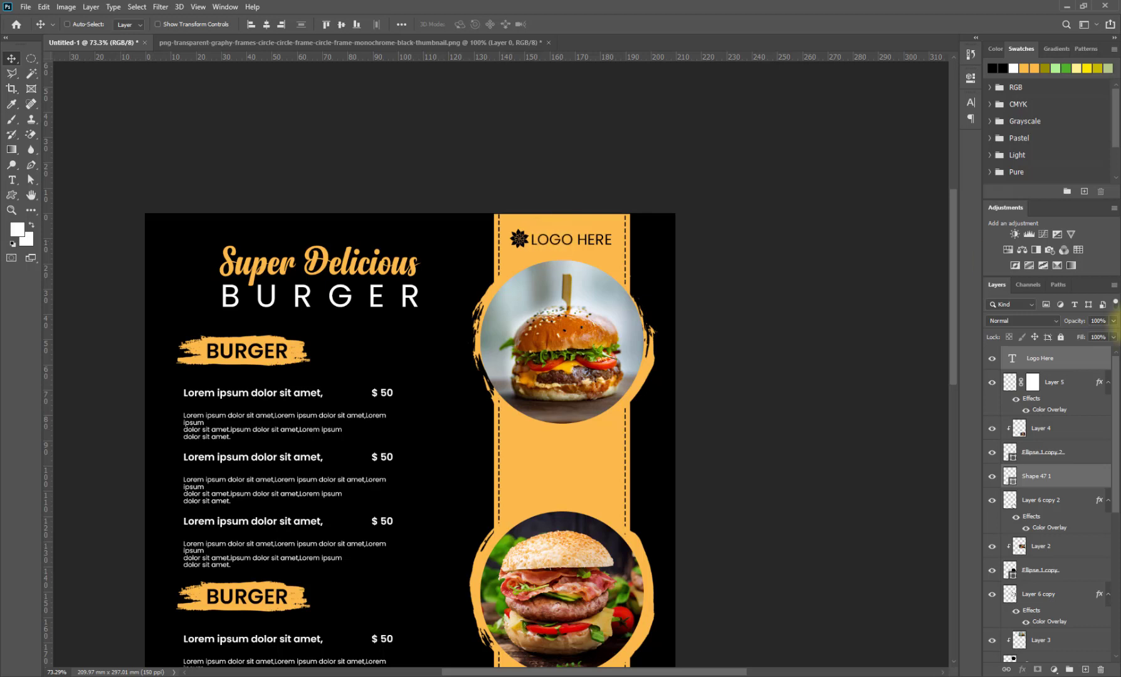
Set the LOGO HERE text's font style to Poppins Bold
left_click(1066, 359)
left_click(970, 102)
left_click(952, 119)
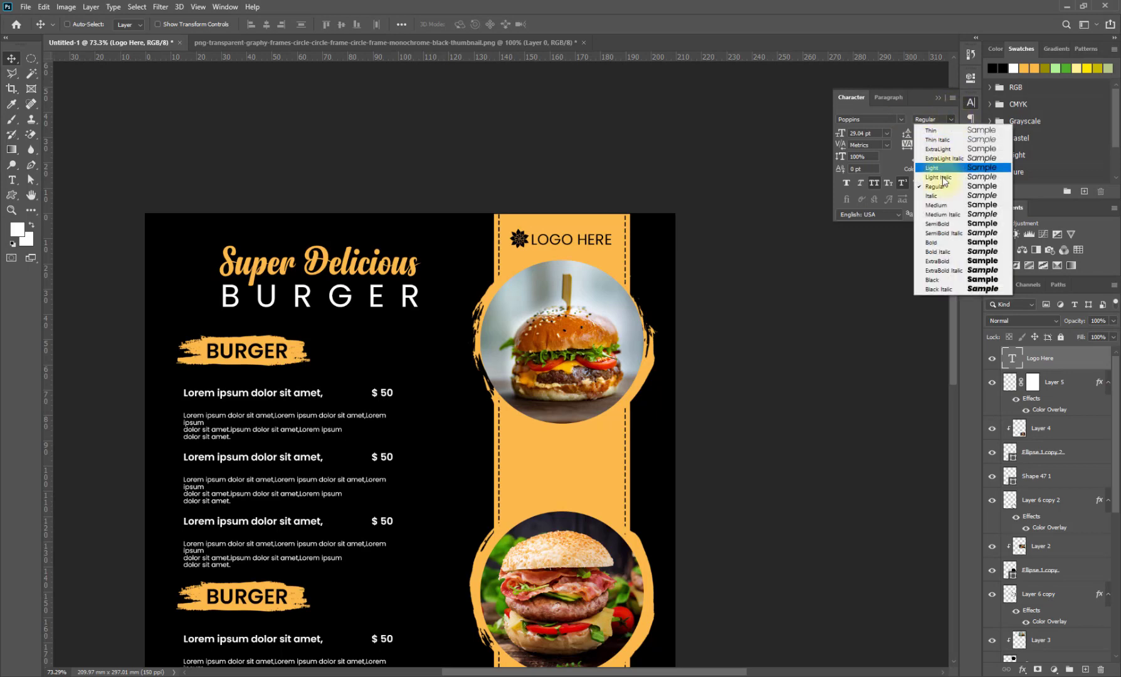
left_click(940, 227)
left_click(952, 119)
left_click(944, 240)
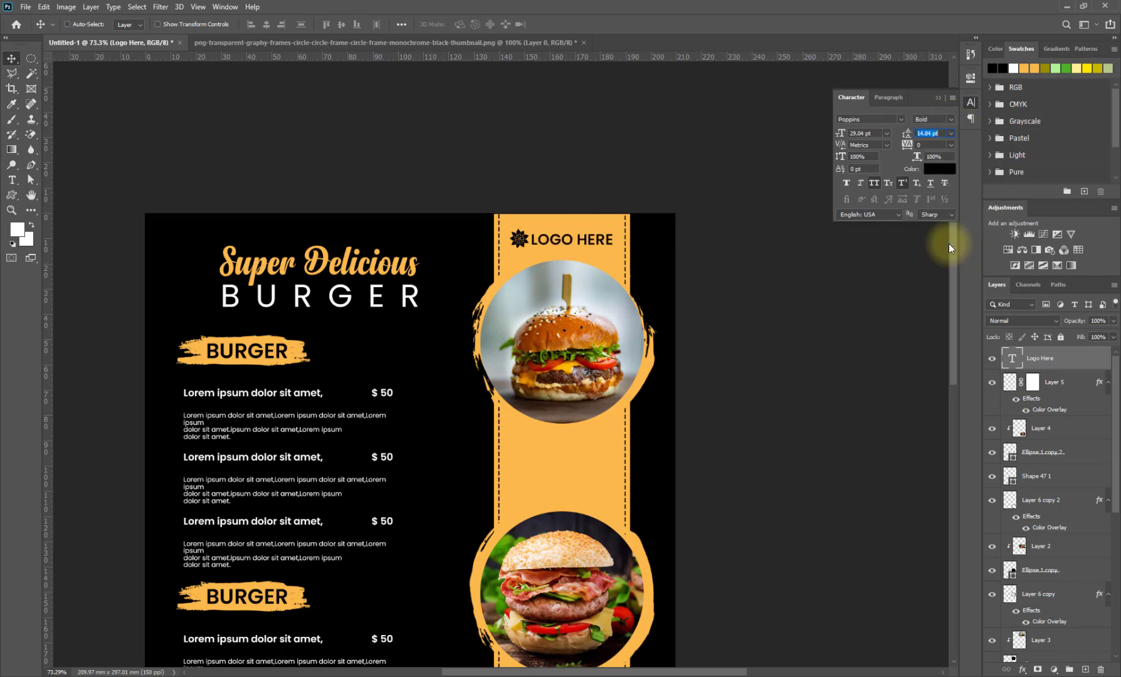
left_click(939, 99)
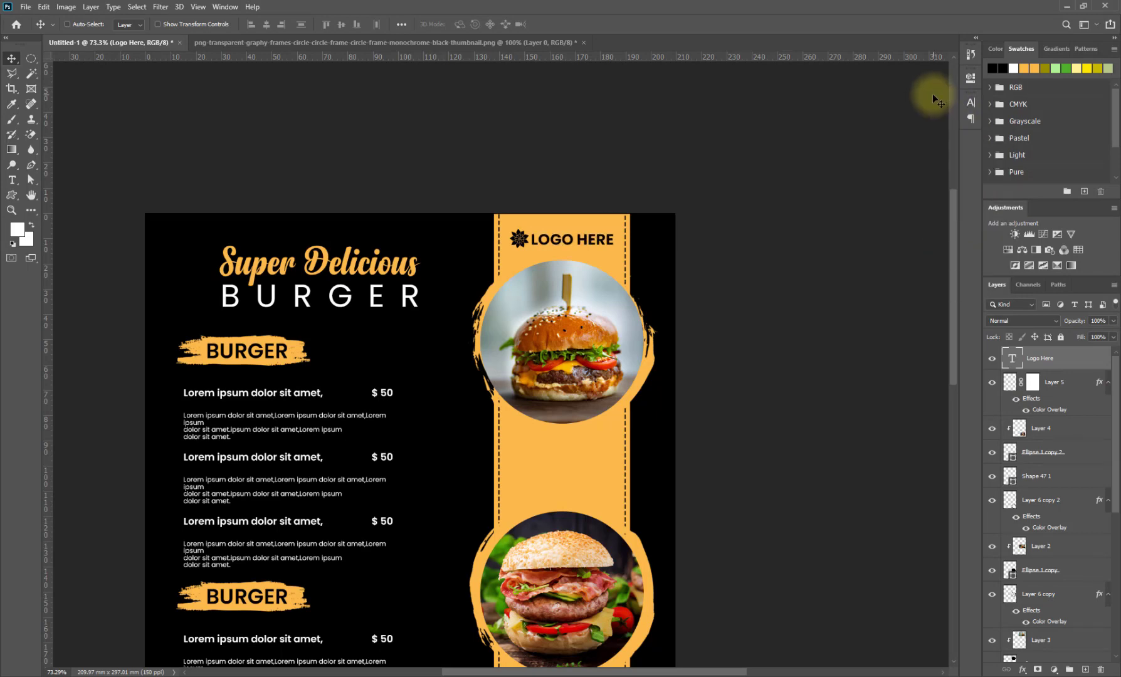
Scale the flower shape to about 95%, shift it left and nudge the LOGO HERE text slightly left to keep the logo centered
left_click(1045, 477)
key("ctrl+t")
scroll(529, 225, "up", 6)
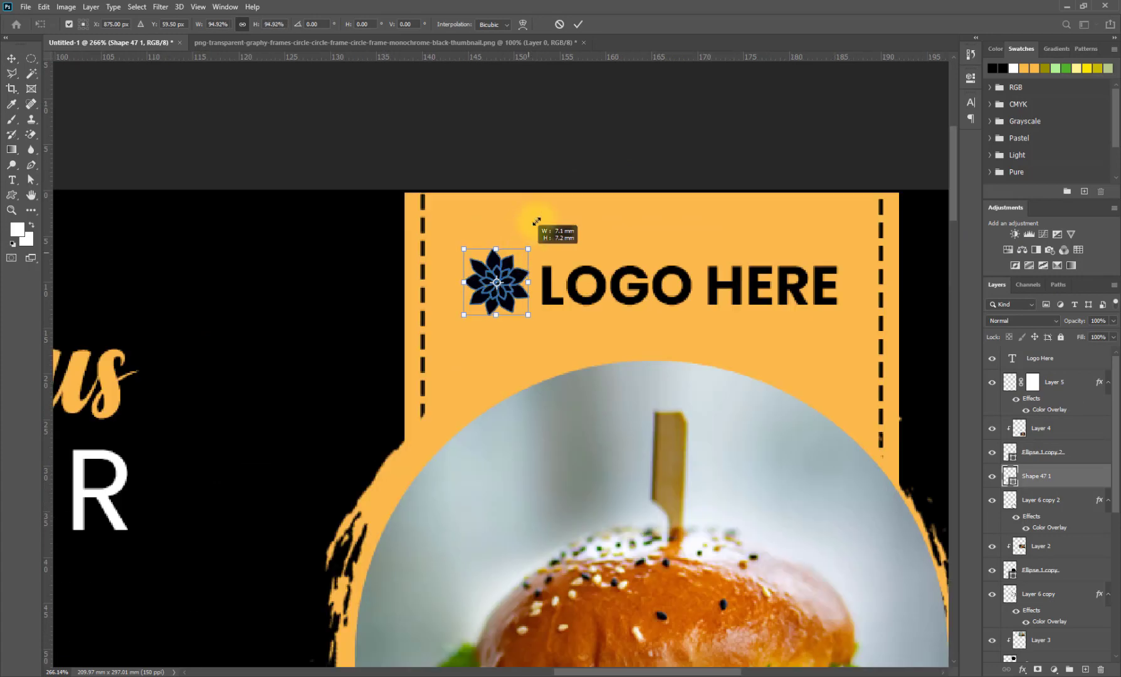
left_click(578, 23)
left_click_drag(551, 302, 500, 295)
left_click_drag(738, 287, 734, 287)
scroll(663, 265, "down", 3)
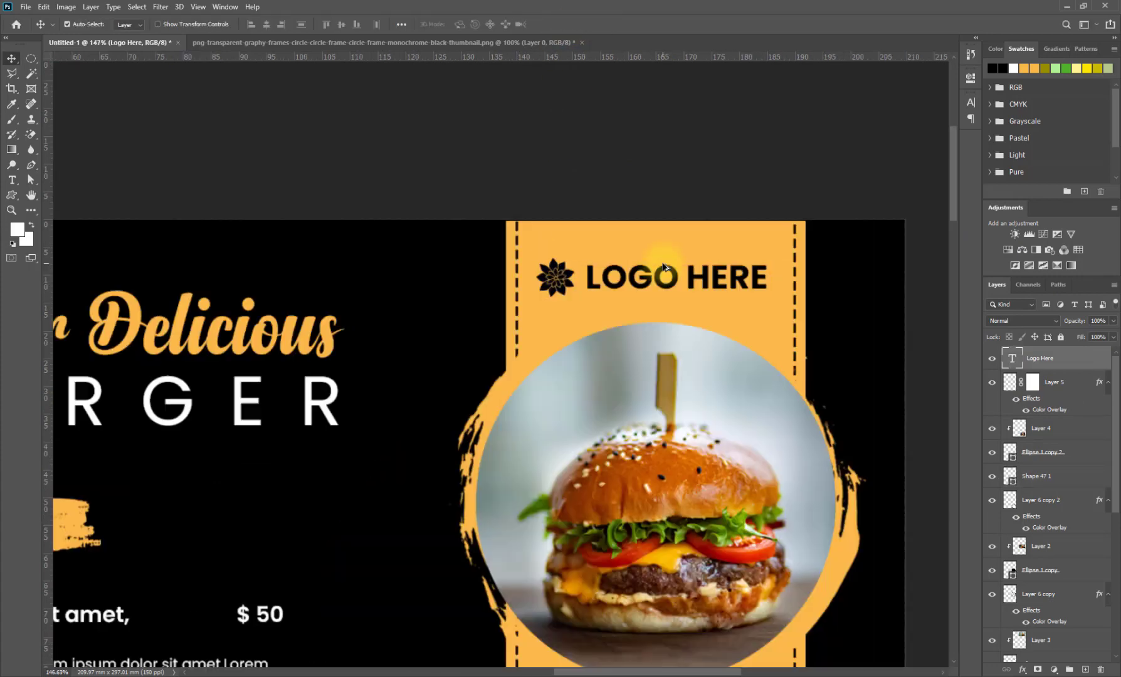
scroll(663, 265, "down", 5)
scroll(662, 264, "down", 2)
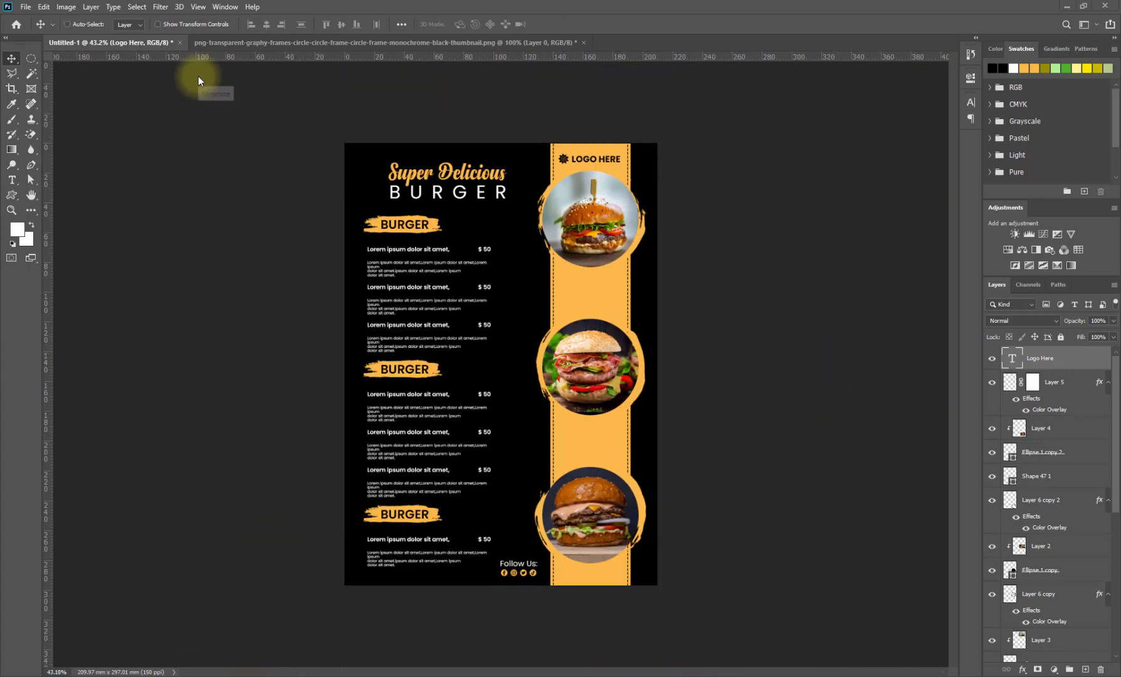
Add a pattern fill layer with the green grass pattern and place it directly above the black color fill
scroll(1074, 581, "down", 5)
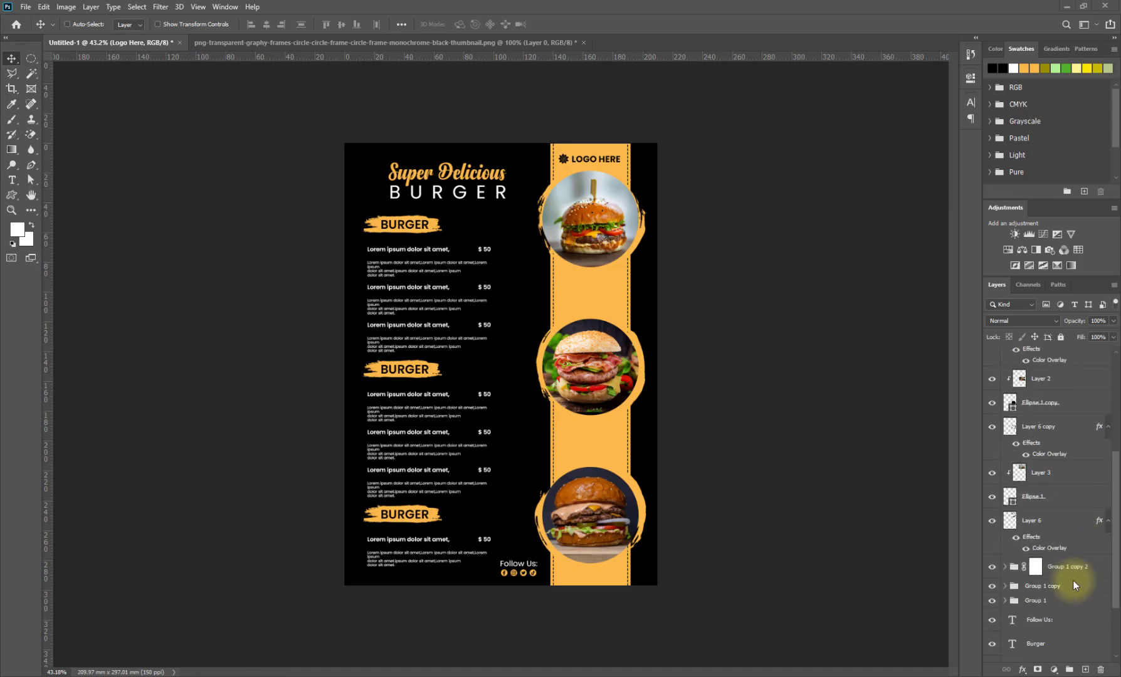
left_click(1054, 670)
left_click(1059, 484)
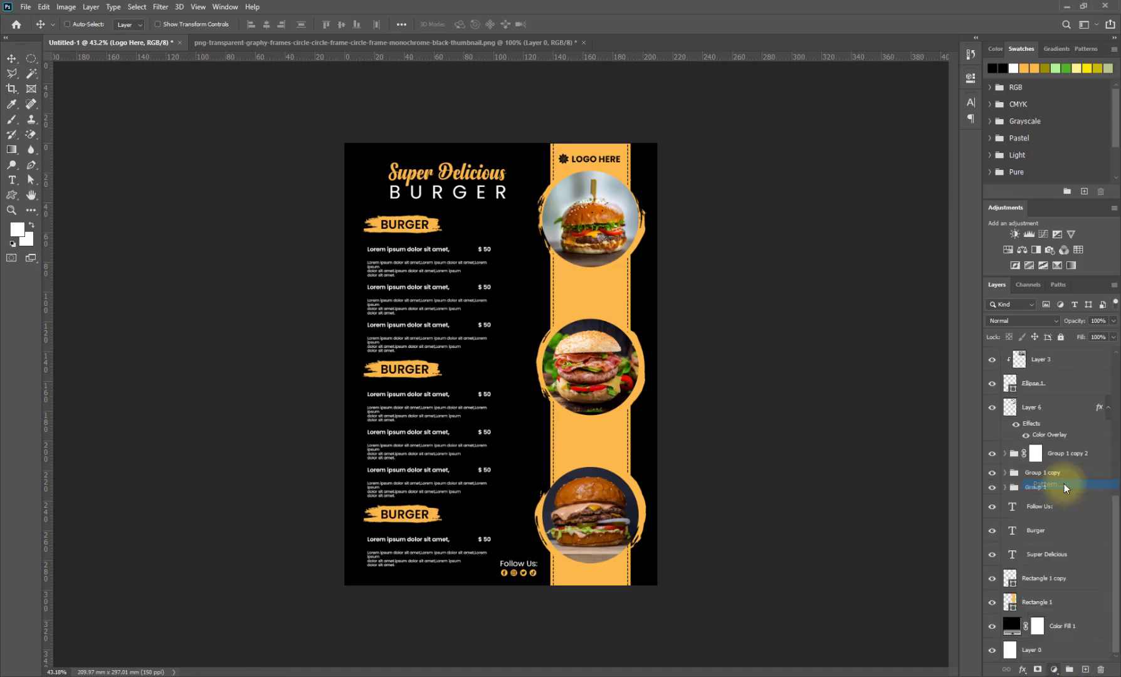
left_click(499, 225)
left_click(450, 299)
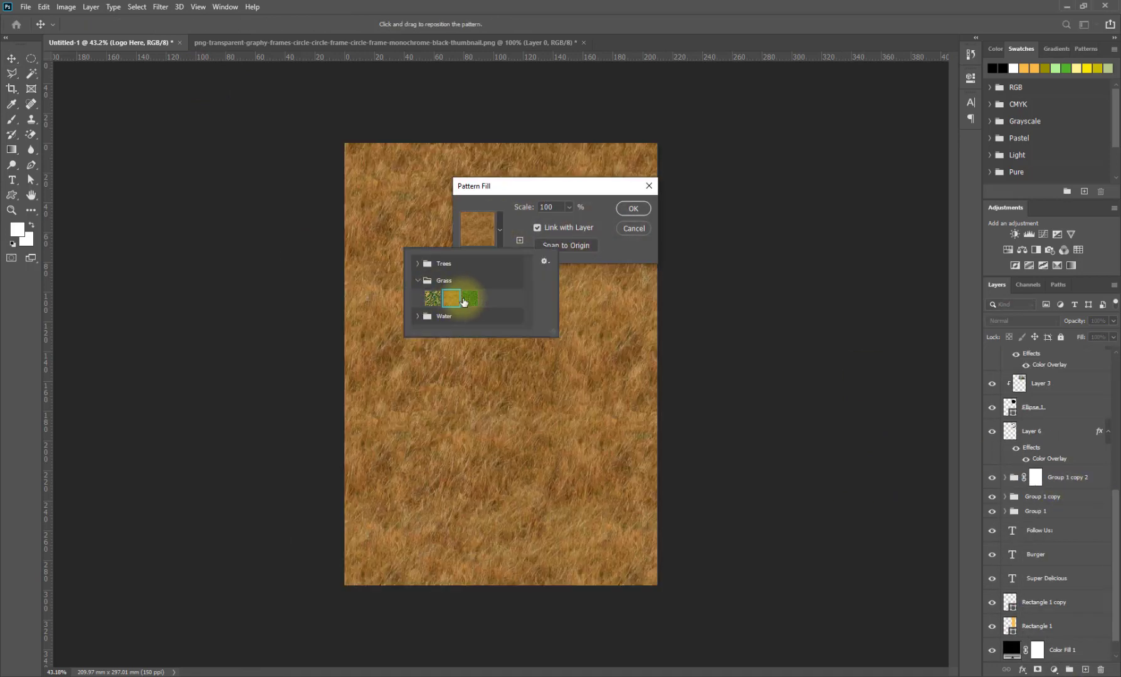
left_click(469, 299)
left_click(633, 208)
left_click_drag(1060, 358, 1006, 625)
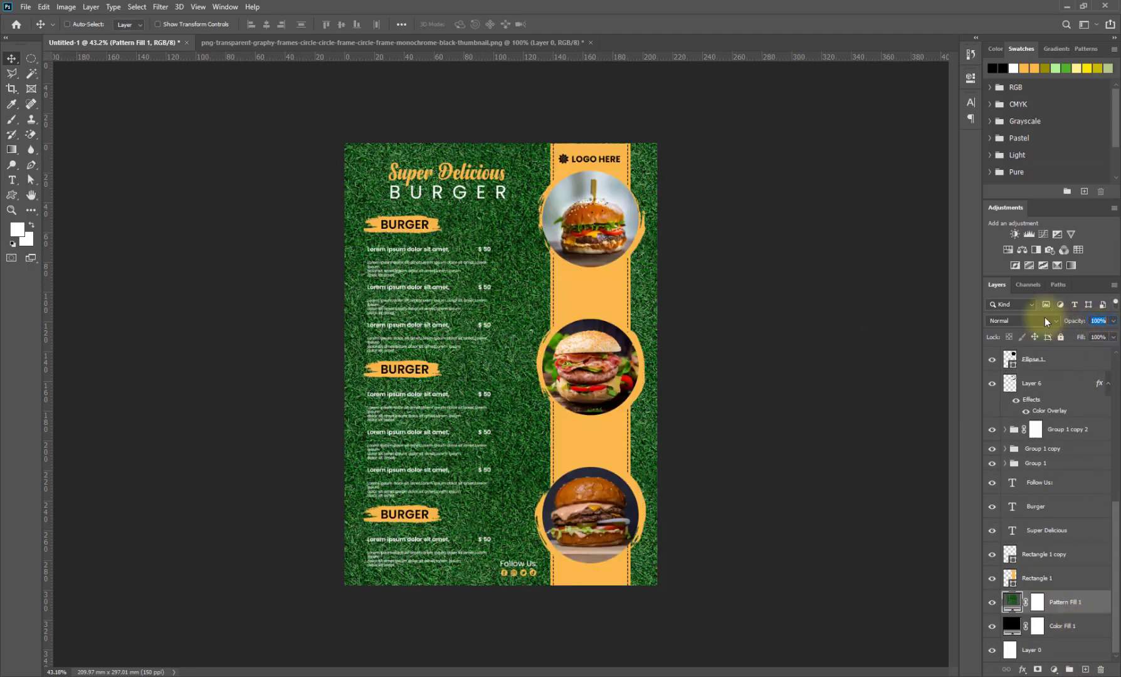
Set the grass pattern fill's blend mode to Luminosity and its opacity to 27%
left_click(1044, 318)
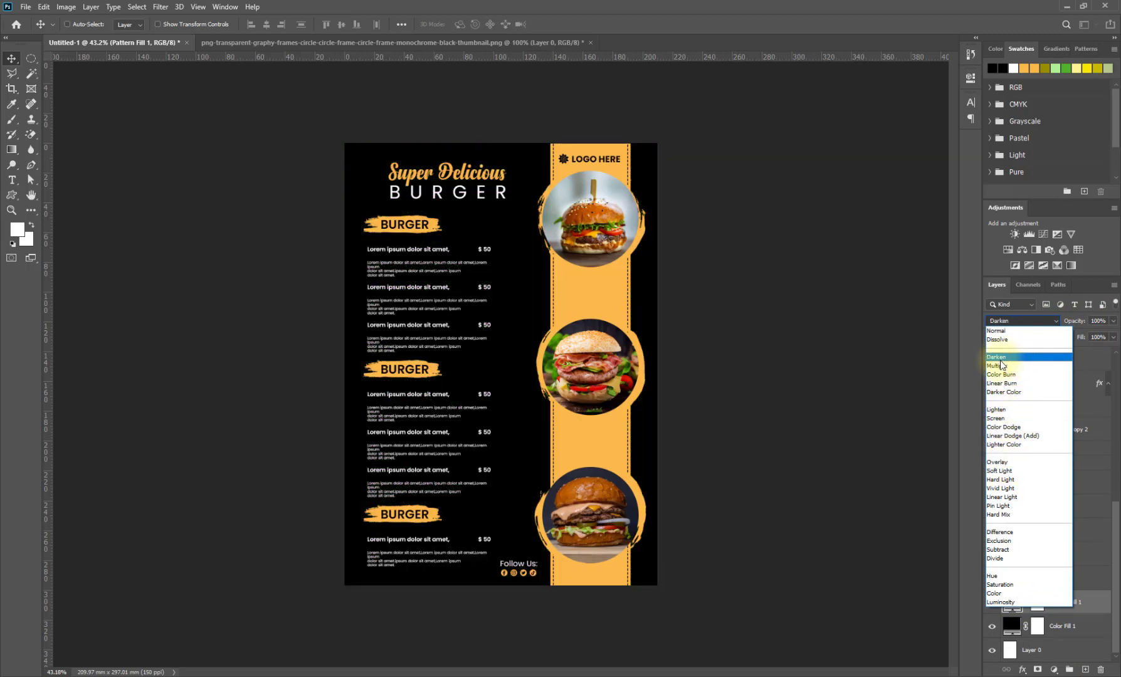
left_click(1002, 331)
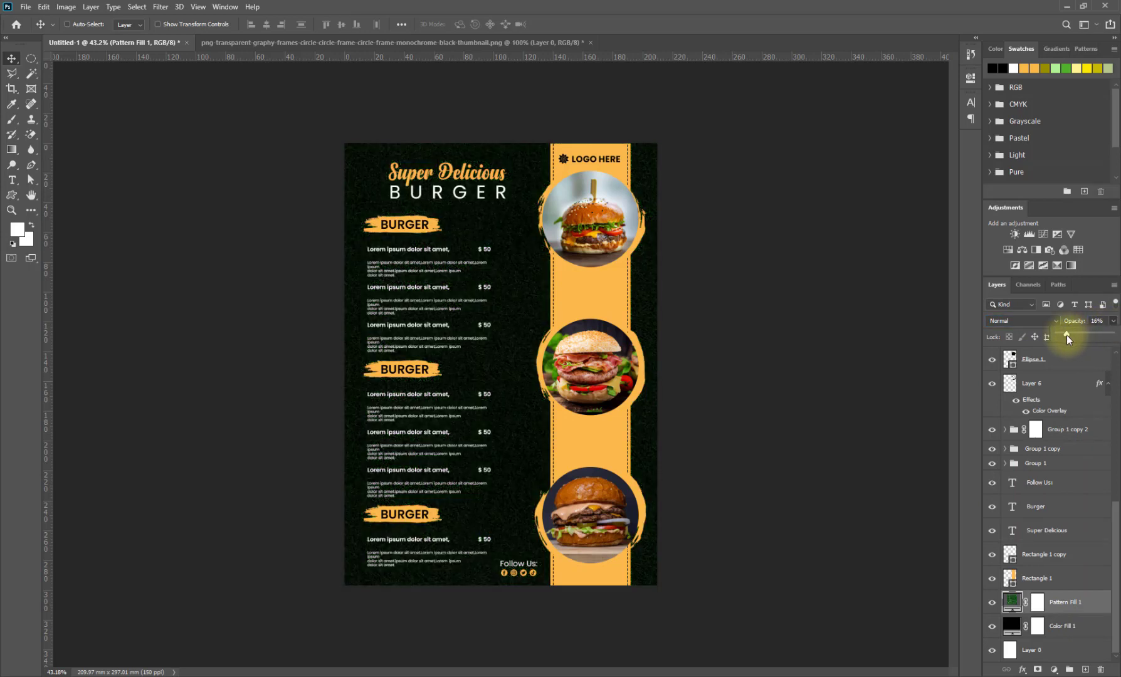
left_click(1040, 320)
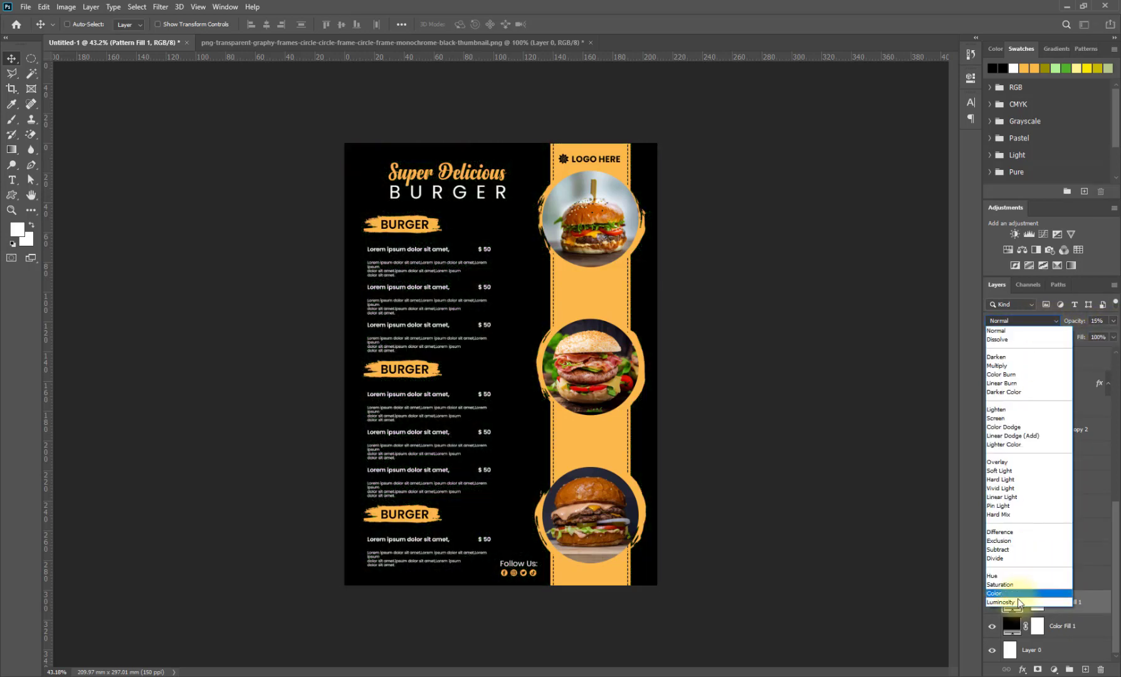
left_click(1010, 594)
left_click(1075, 333)
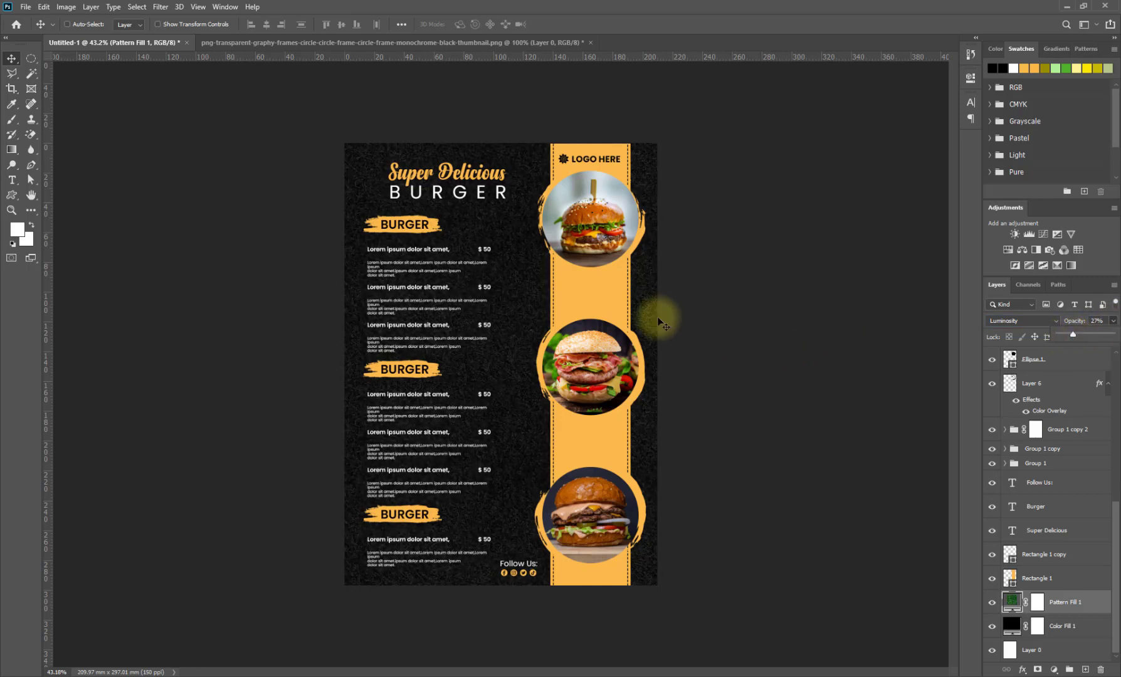
Duplicate the middle burger photo layer and move the copy to the top of the layer stack, outside the circular clipping
left_click(604, 239, "ctrl")
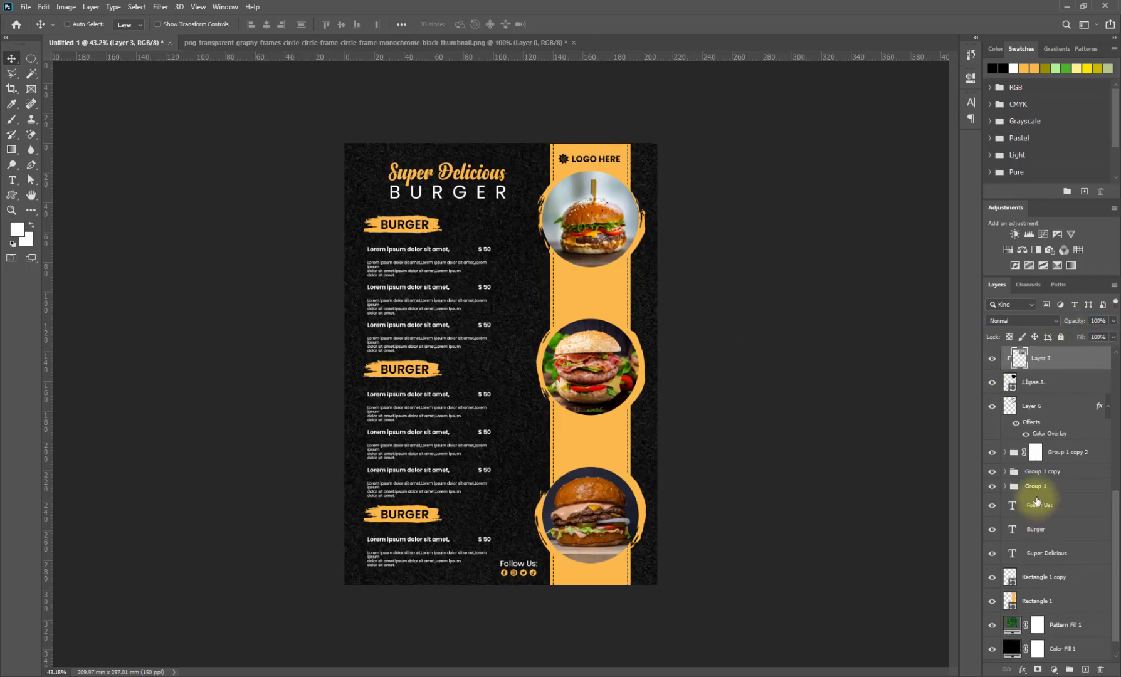
scroll(1043, 451, "up", 3)
left_click(1044, 362)
key("ctrl+j")
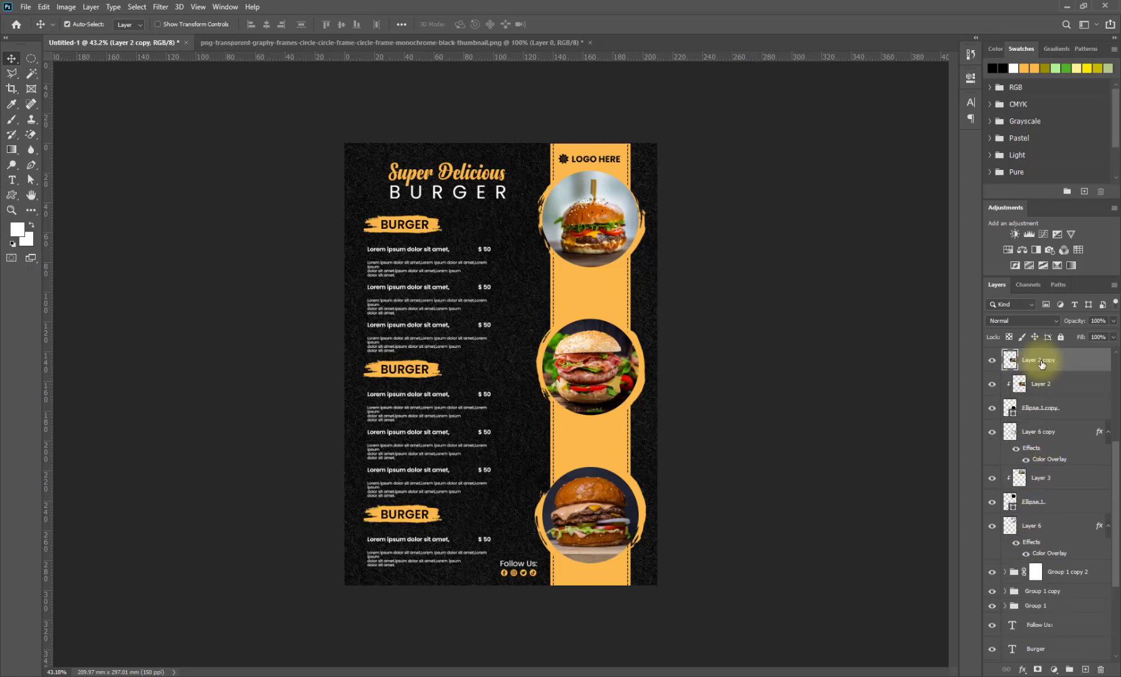
mouse_move(1043, 368)
left_mouse_down()
mouse_move(1045, 305)
mouse_move(1044, 353)
left_mouse_up()
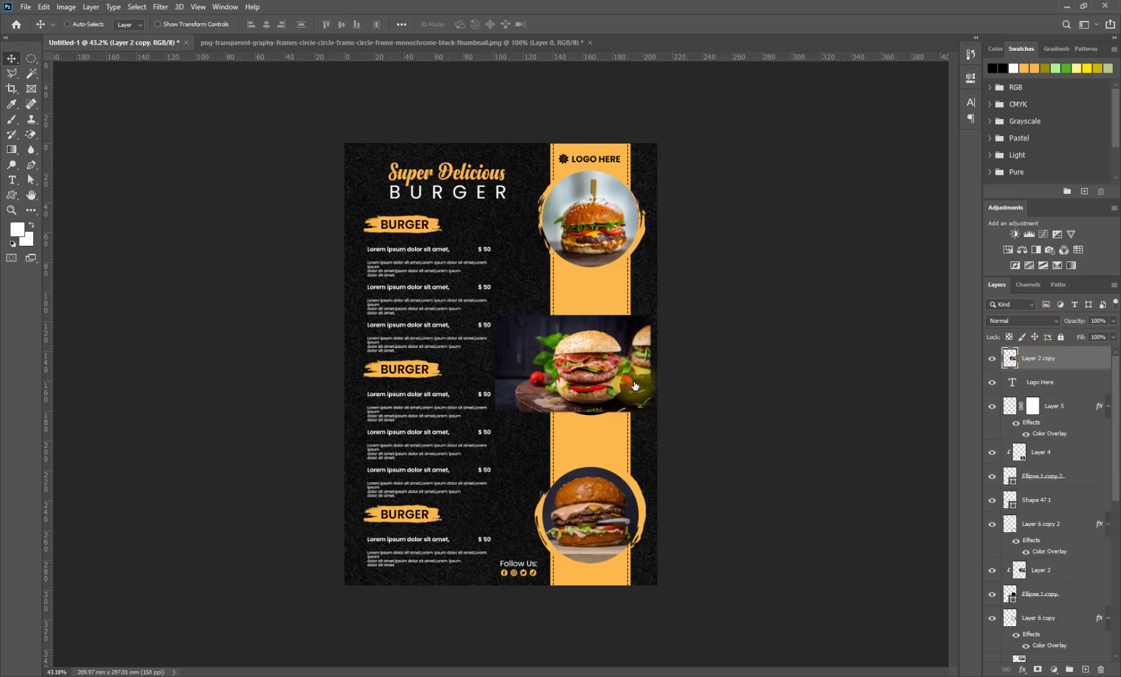
Enlarge the copied burger photo, tilt it about -13° and place it over the page's lower-left corner
key("ctrl+t")
left_click_drag(494, 315, 387, 220)
left_click_drag(566, 336, 446, 467)
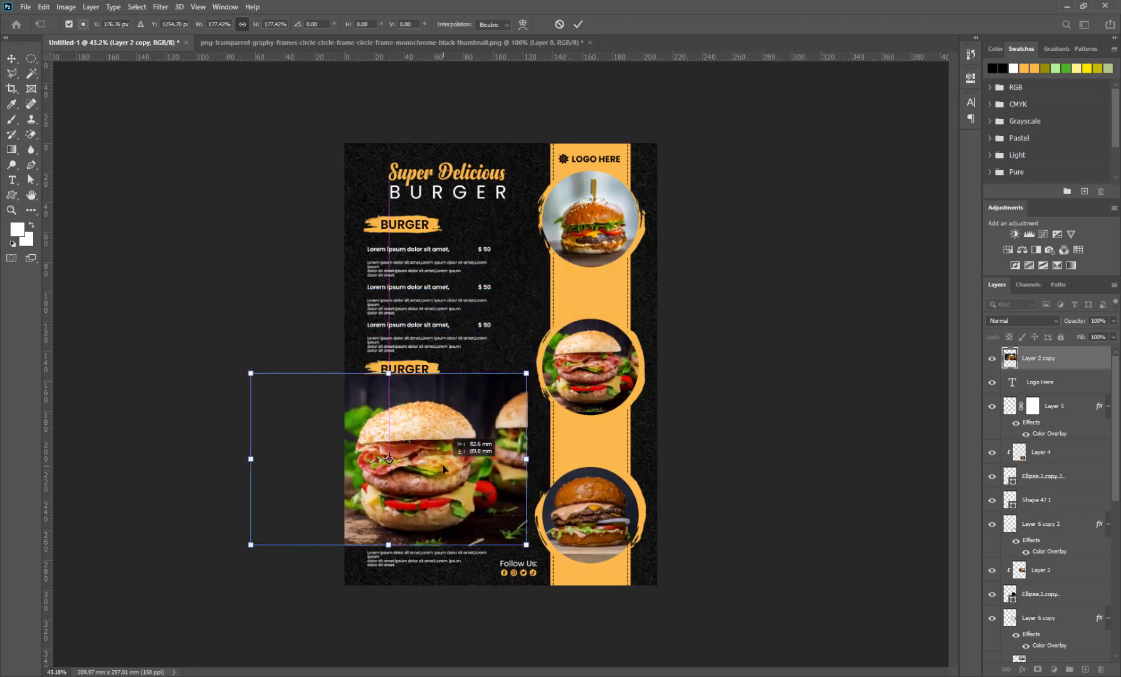
left_click_drag(535, 345, 502, 327)
left_click_drag(496, 358, 483, 325)
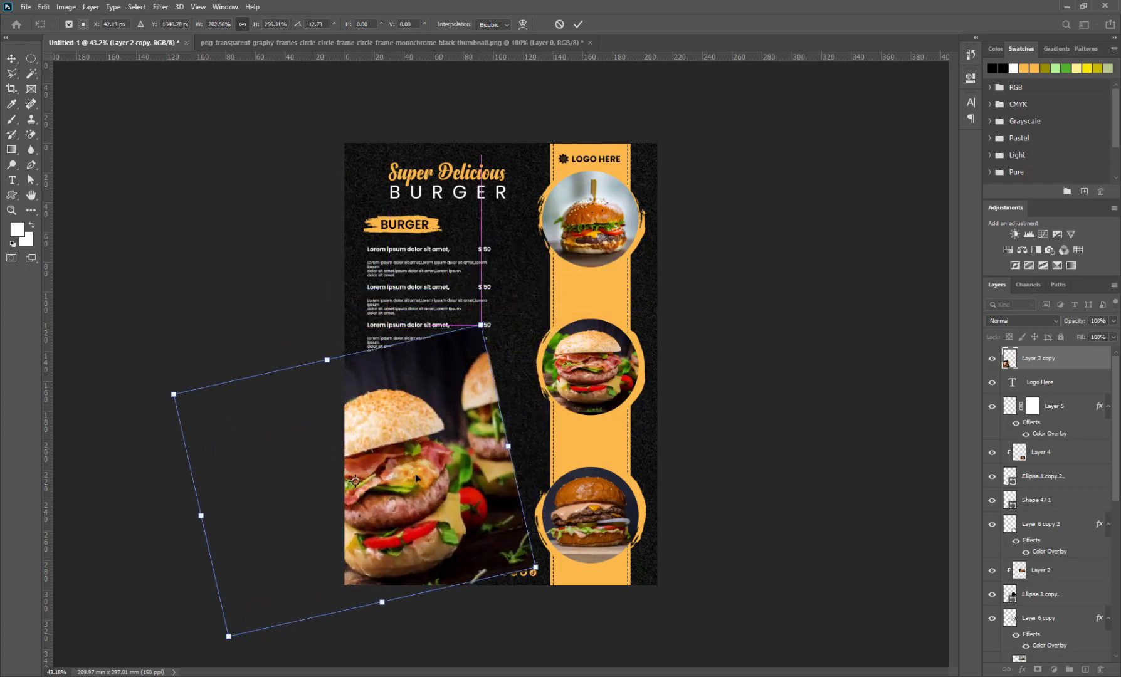
key("ctrl+z")
left_click_drag(459, 408, 491, 321)
left_click_drag(444, 463, 384, 484)
left_click(578, 24)
Add a layer mask to the enlarged burger photo and fade out its upper and right edges with a soft black 600 px brush
left_click(1038, 669)
key("d")
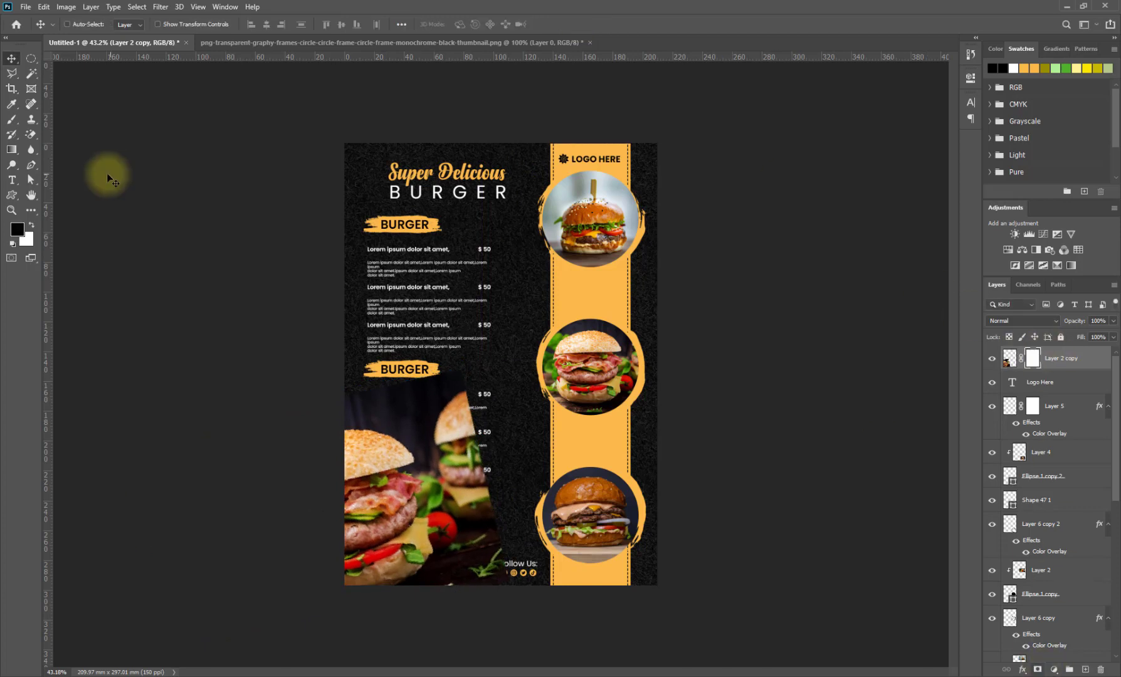
left_click(11, 119)
right_click(569, 369)
left_click_drag(650, 427, 630, 427)
left_click(713, 7)
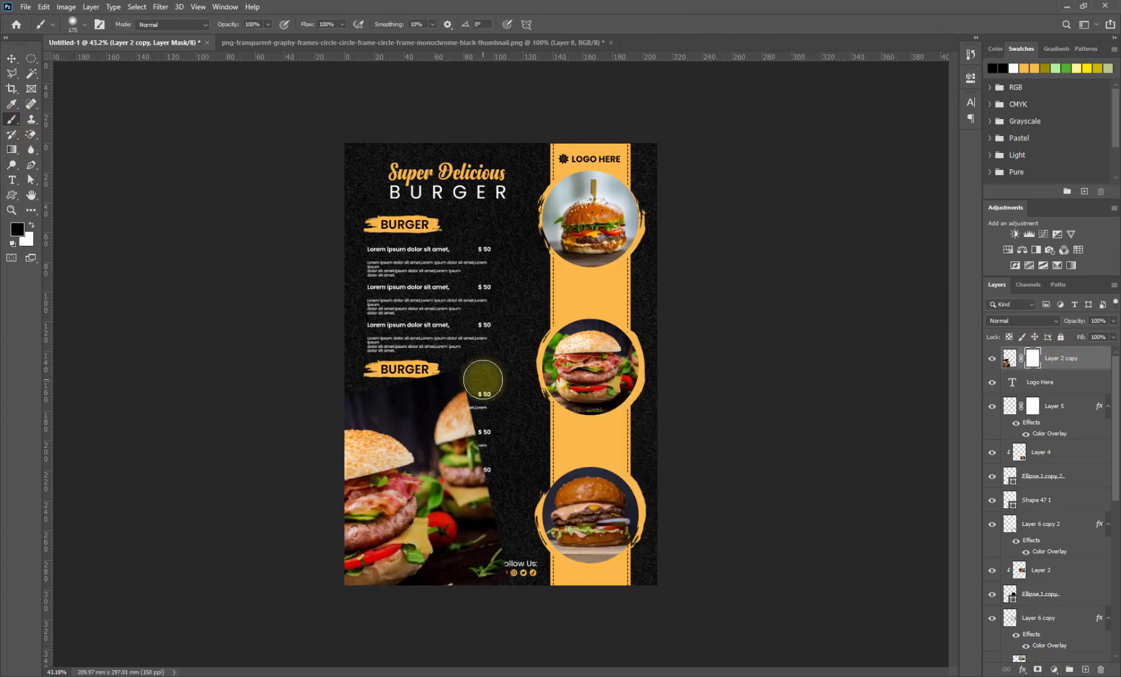
key("bracketright")
key("bracketright")
key("bracketright")
key("bracketright")
key("bracketright")
key("bracketright")
key("bracketright")
key("bracketright")
mouse_move(443, 352)
left_mouse_down()
mouse_move(484, 413)
mouse_move(515, 516)
mouse_move(513, 600)
left_mouse_up()
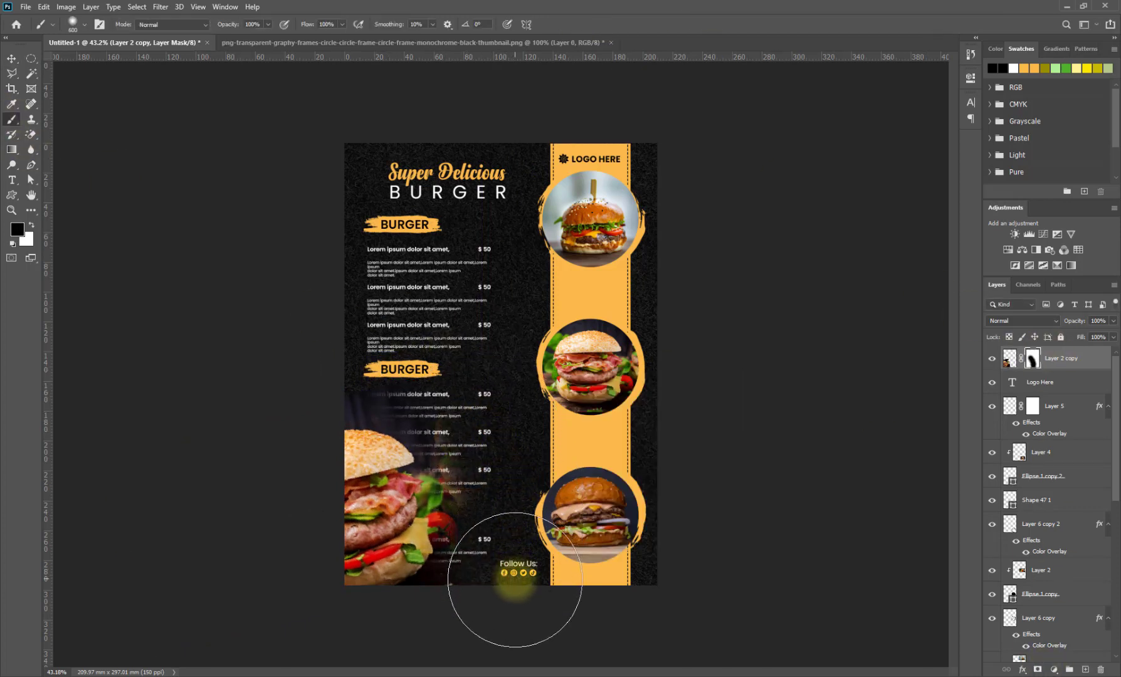
key("v")
Add a Black & White adjustment clipped to the enlarged burger photo and set its blend mode to Multiply
left_click(1037, 251)
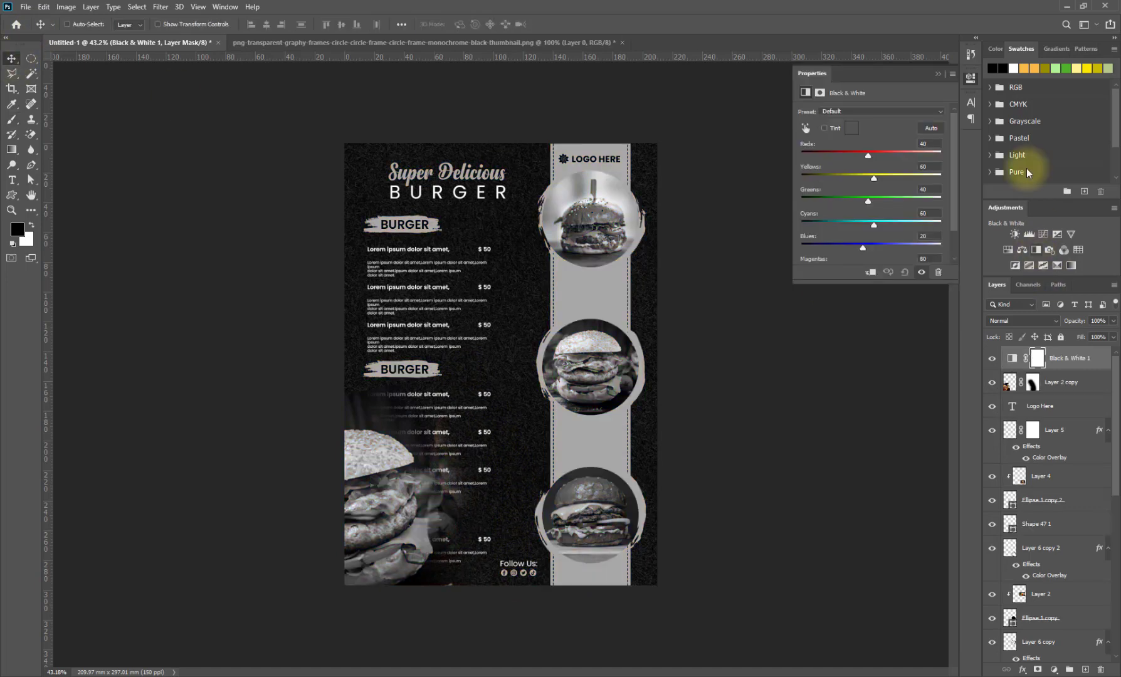
left_click(871, 271)
left_click(938, 74)
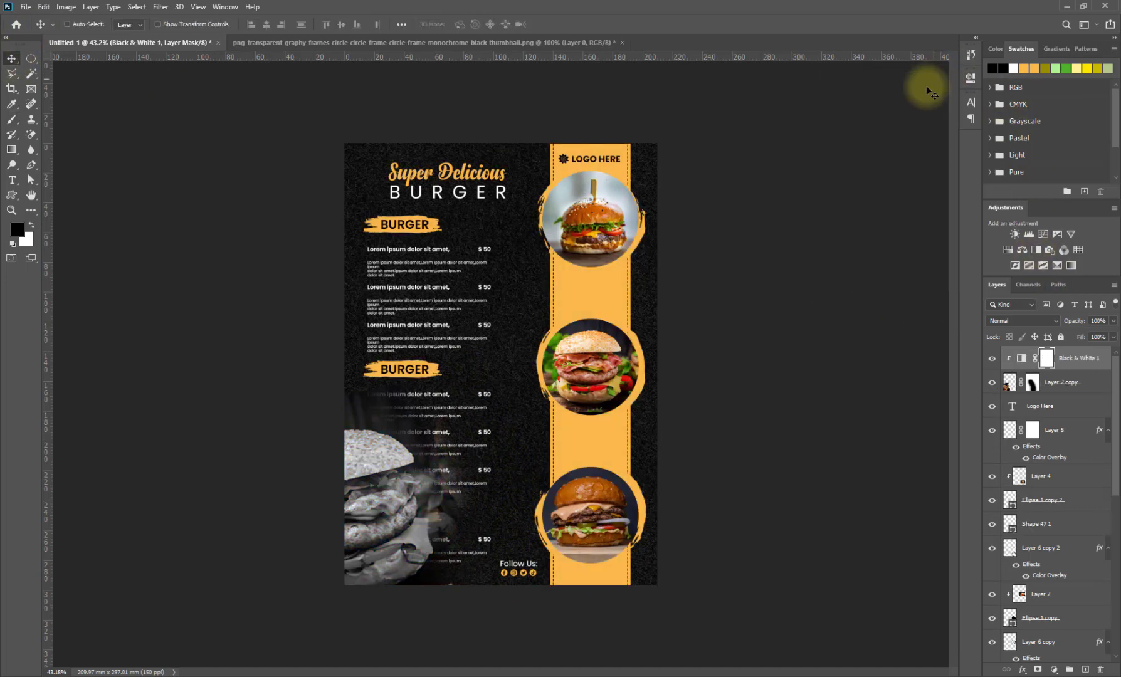
left_click(1023, 320)
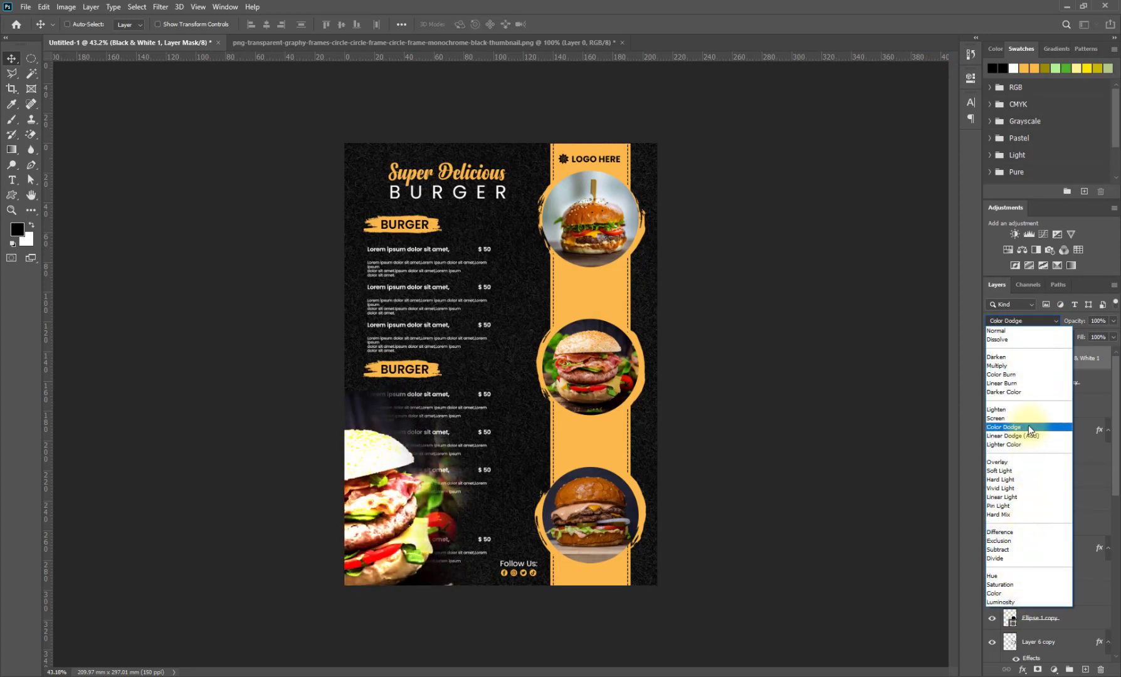
left_click(1028, 366)
Paint more black on the enlarged burger photo's layer mask to hide the remaining dark background above and beside the burger
left_click(1032, 385)
left_click(11, 120)
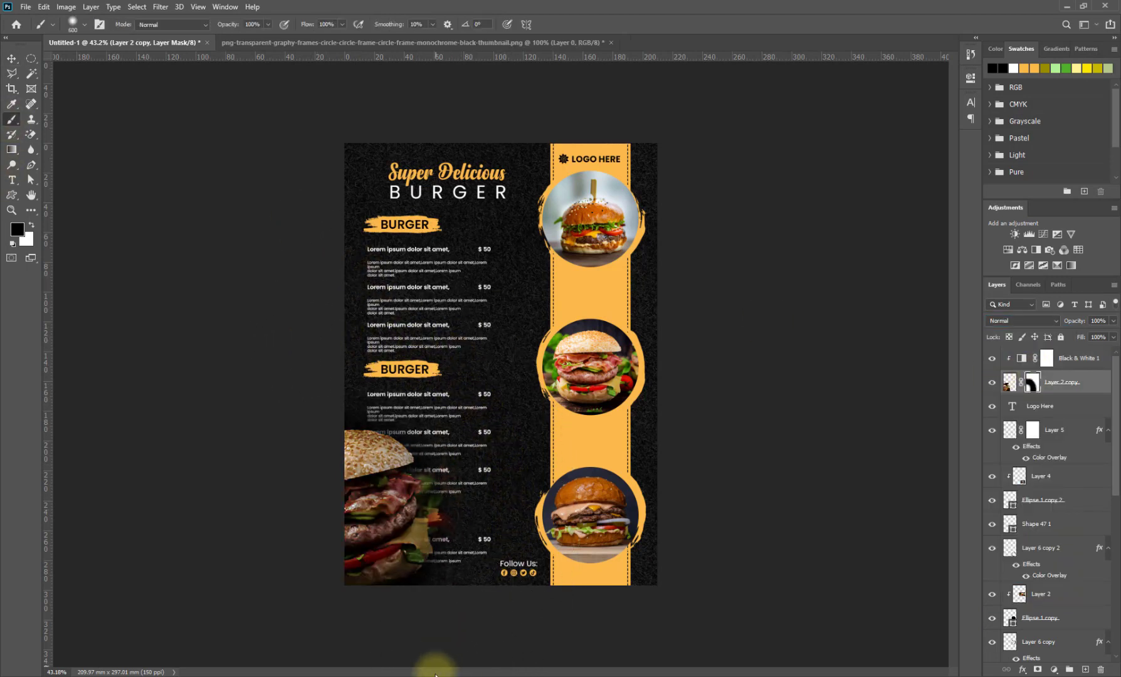
left_click(9, 61)
Move the enlarged burger photo and its Black & White adjustment directly above the pattern fill and set their opacity to 29%
left_click(1069, 359, "shift")
left_click_drag(1069, 359, 1073, 584)
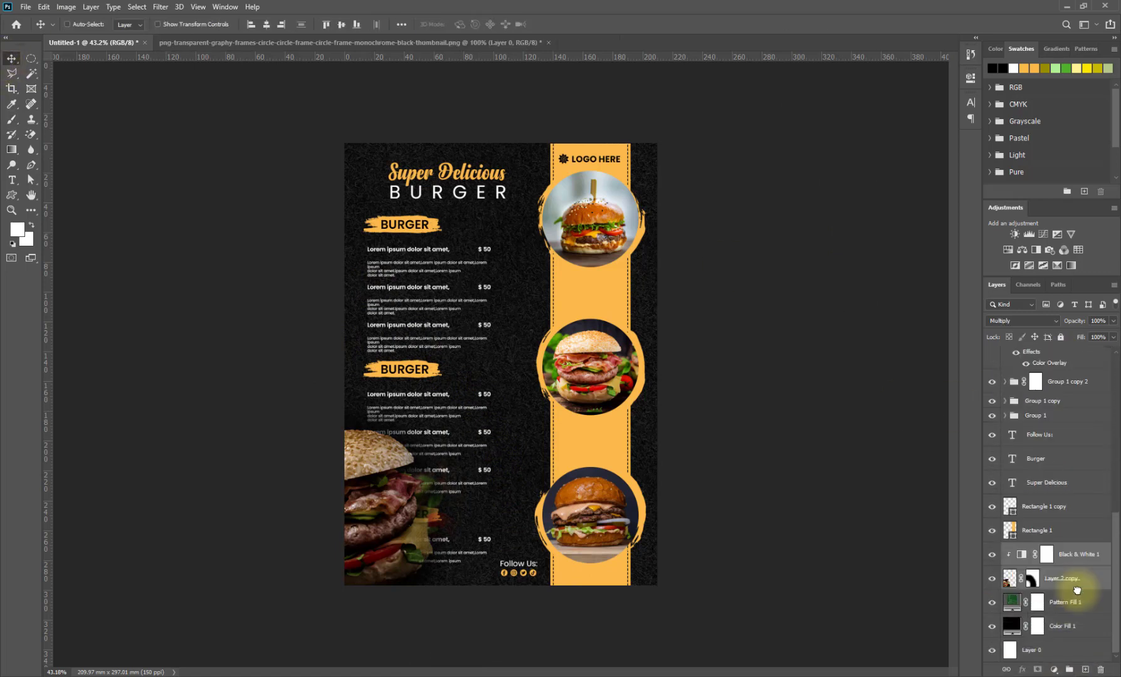
left_click_drag(1085, 337, 1069, 333)
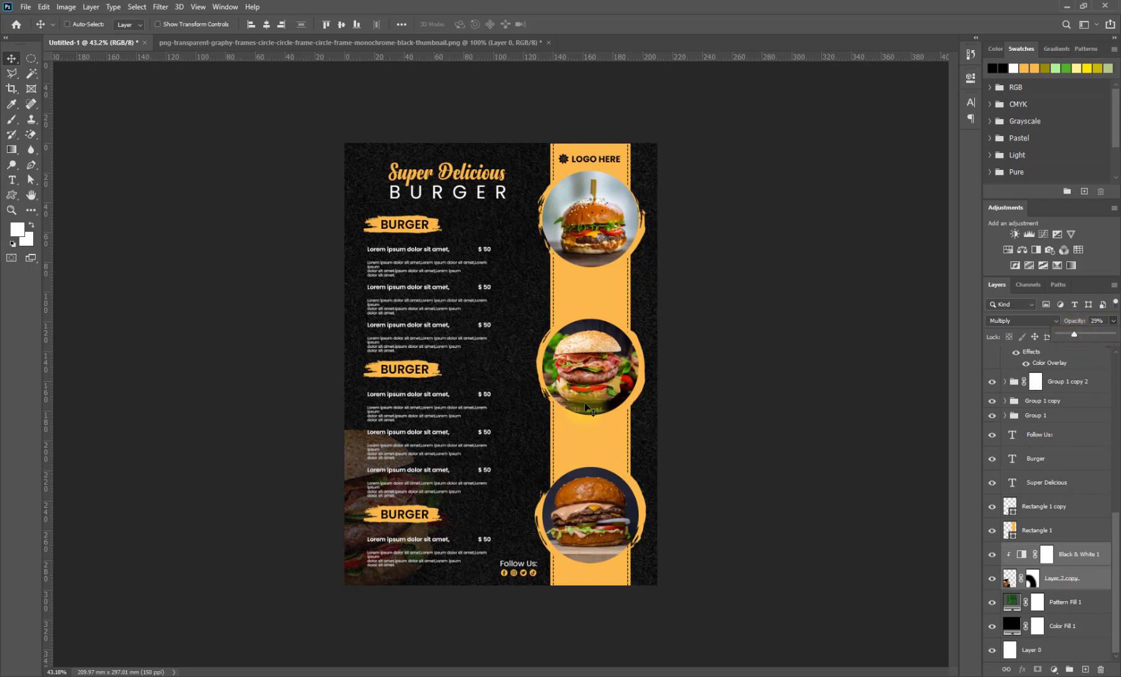
Move the faded burger photo to the page's upper-left corner and set the blend mode of both its layers to Luminosity
left_click_drag(351, 475, 301, 115)
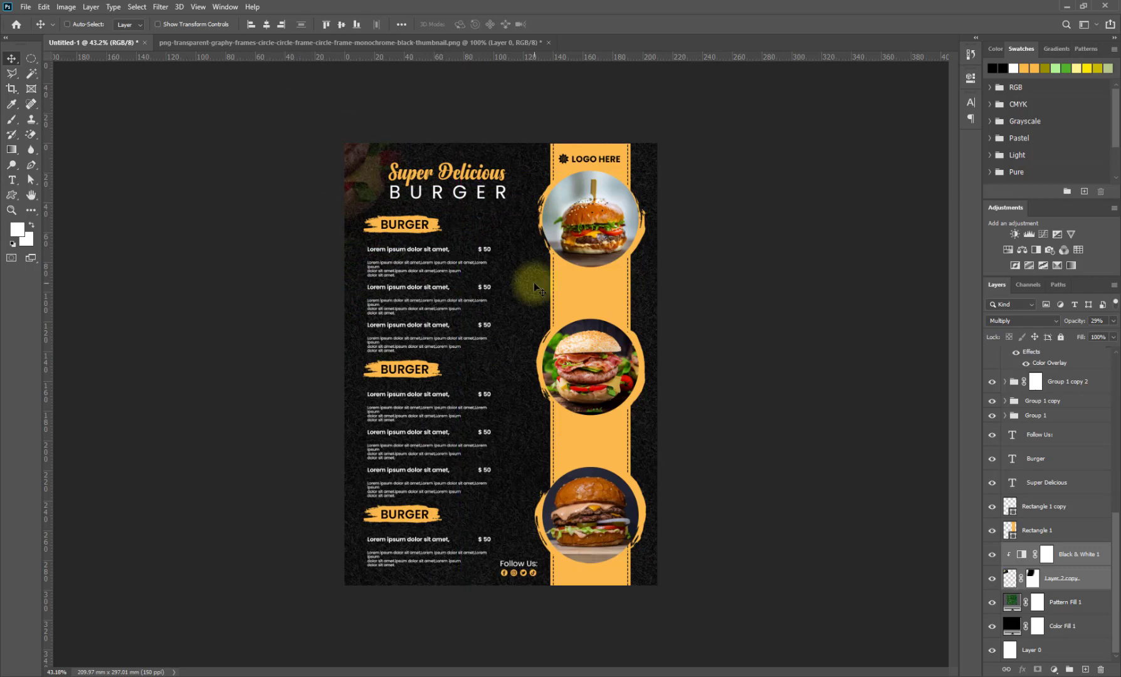
left_click(1025, 320)
left_click(1015, 602)
mouse_move(361, 185)
left_mouse_down()
mouse_move(399, 240)
mouse_move(527, 266)
mouse_move(439, 414)
mouse_move(405, 602)
mouse_move(461, 495)
mouse_move(439, 439)
mouse_move(491, 365)
mouse_move(464, 215)
mouse_move(354, 191)
left_mouse_up()
Scale down the faded burger photo so the burger shows behind the heading in the page's upper-left corner
key("ctrl+t")
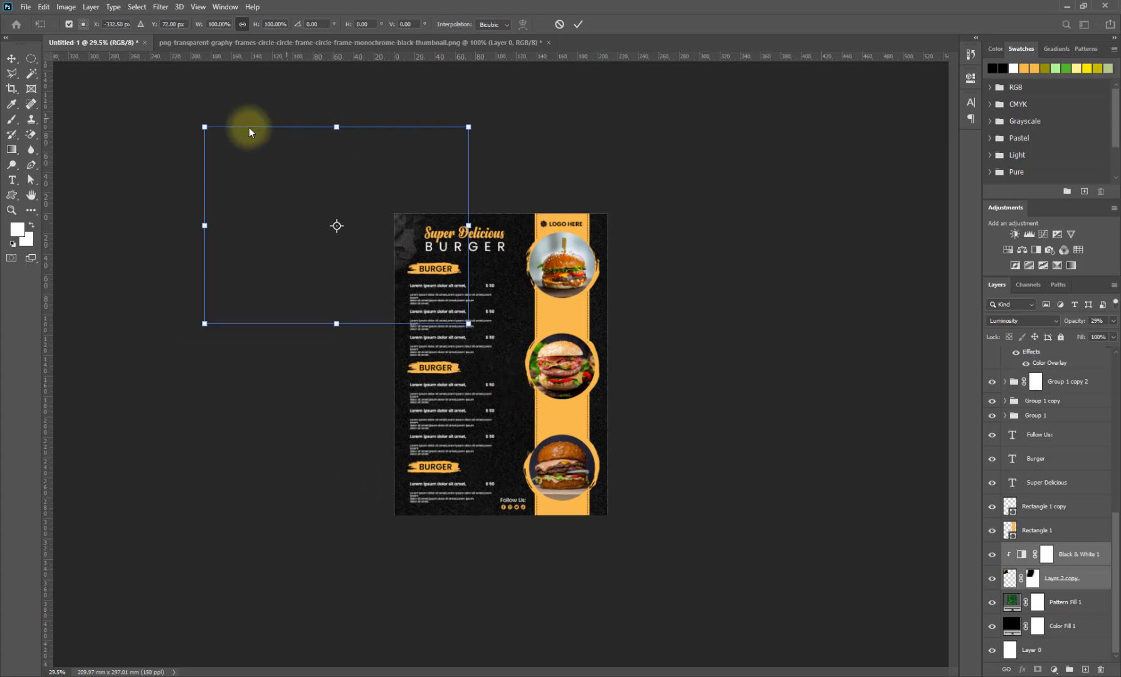
left_click_drag(204, 125, 353, 152)
left_click(578, 24)
key("ctrl+0")
scroll(625, 430, "down", 2)
Set the faded burger photo and its adjustment to 30% opacity and shift them slightly up and left into the page corner
left_click_drag(1089, 335, 1074, 335)
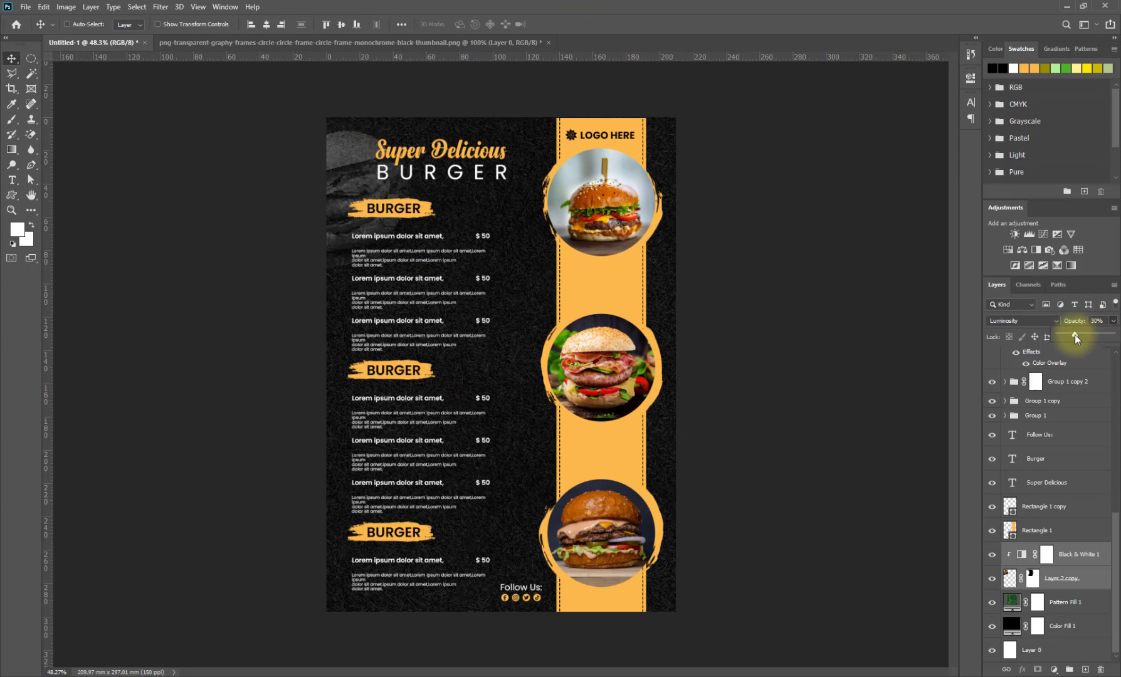
left_click_drag(348, 156, 342, 141)
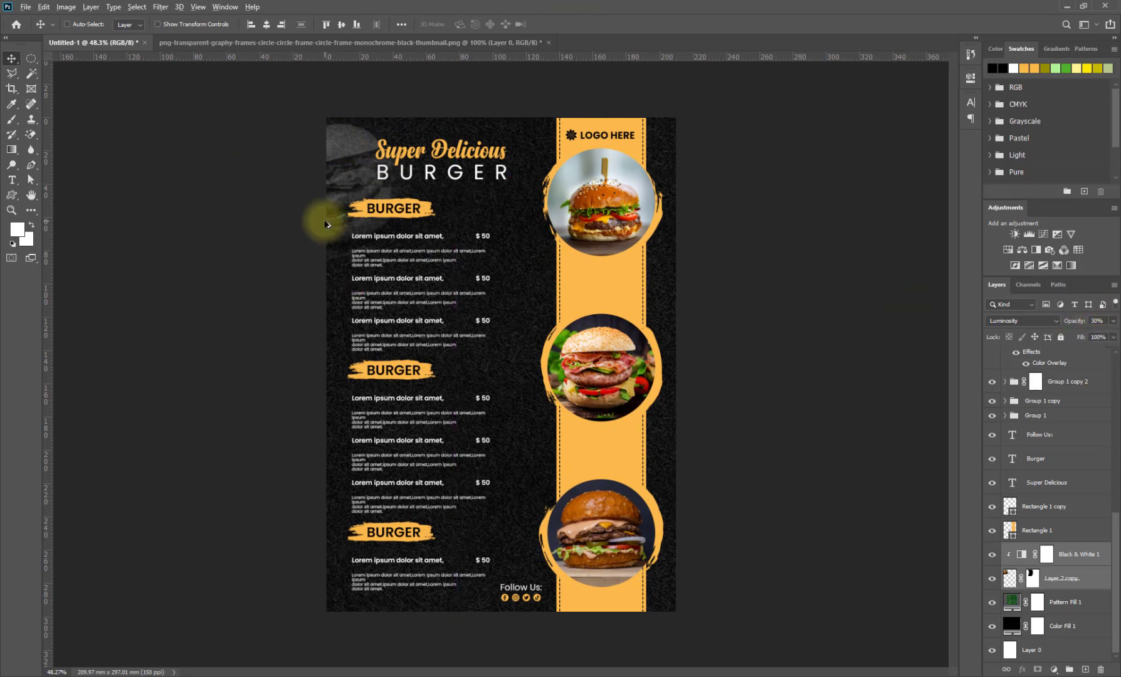
scroll(328, 221, "down", 1)
scroll(614, 444, "down", 2)
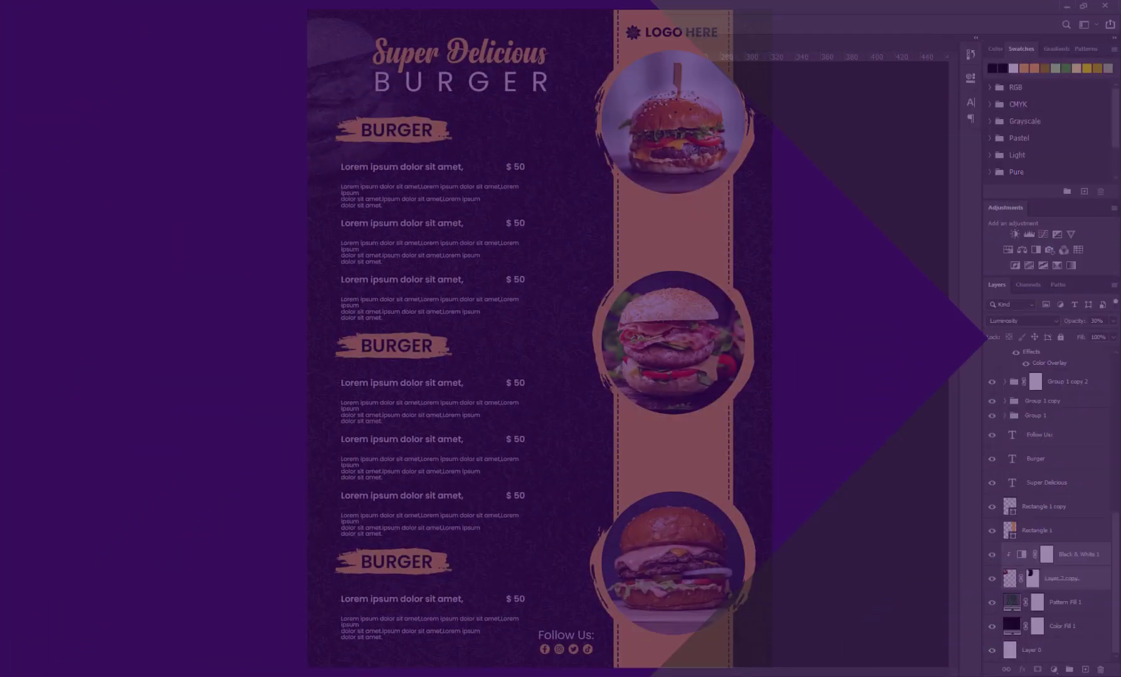